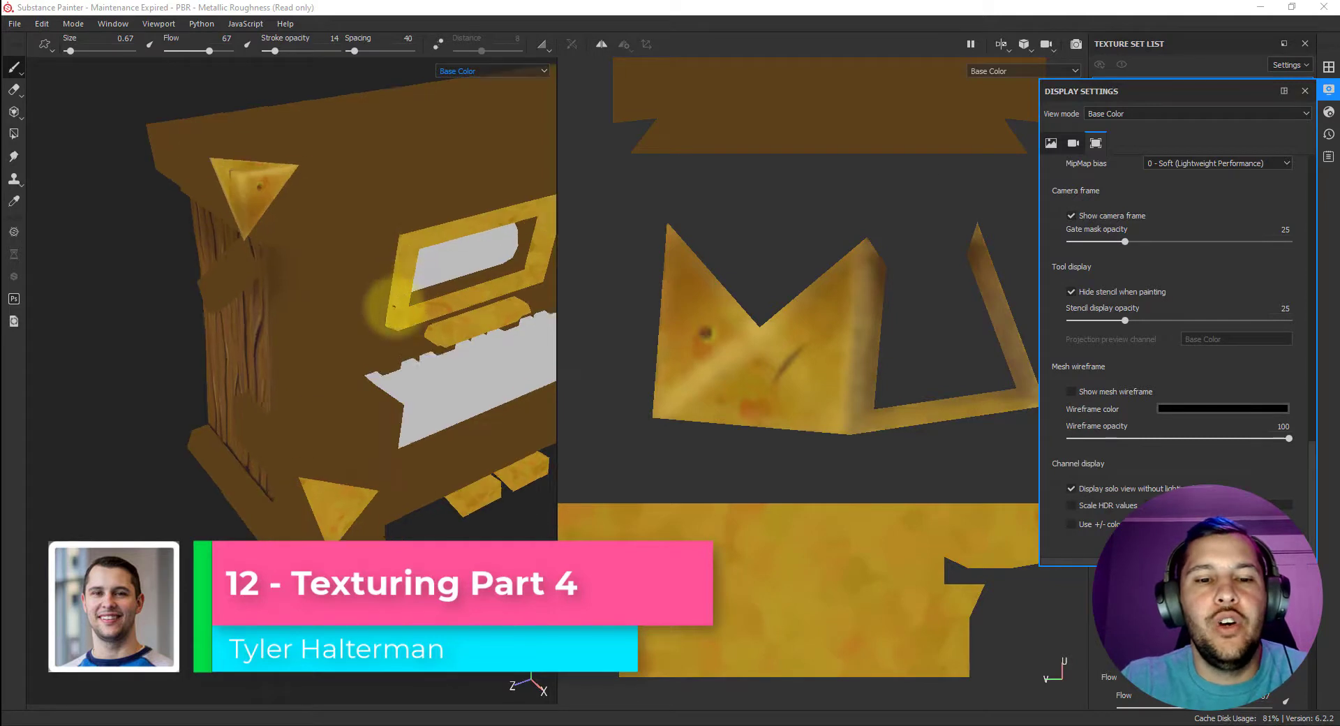
# Inspect the piano and the untextured bench cushion up close in the 3D view.
pyautogui.keyDown('alt'); pyautogui.moveTo(435, 298); pyautogui.dragTo(255, 235, button='middle'); pyautogui.keyUp('alt')
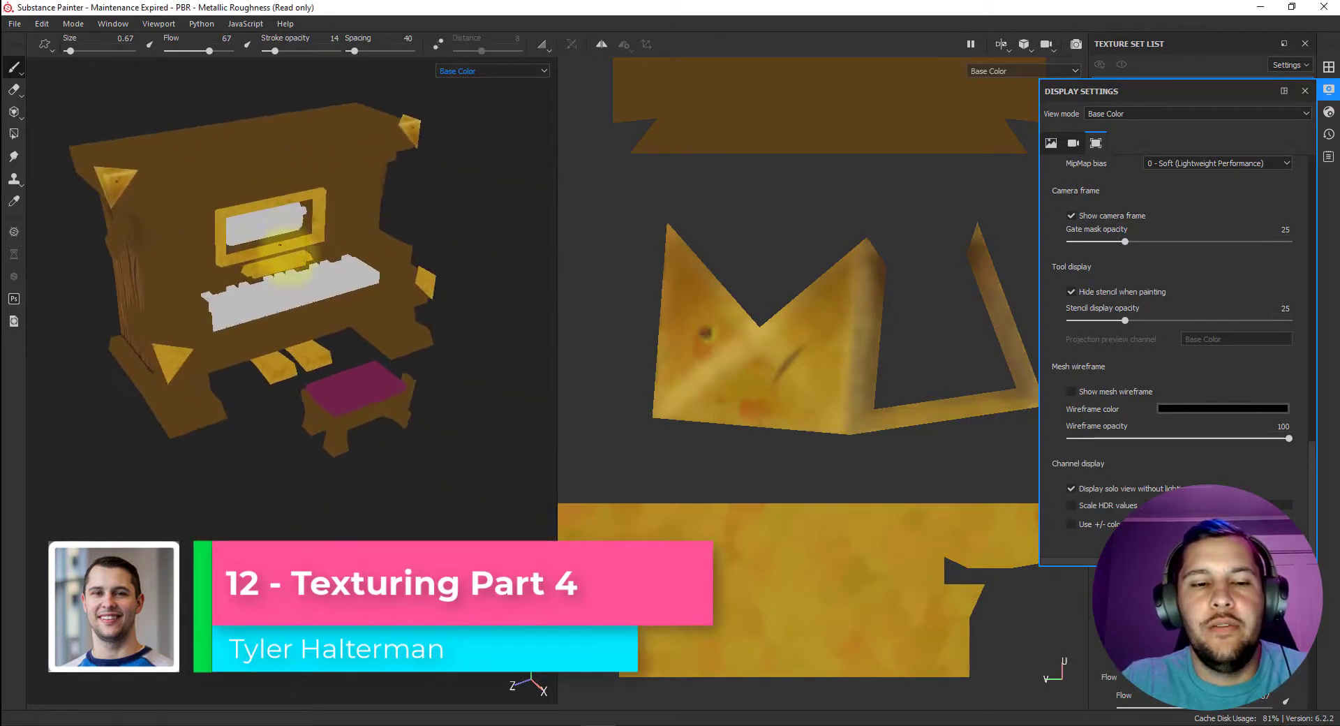
pyautogui.scroll(5, 327, 309)
pyautogui.keyDown('alt'); pyautogui.moveTo(338, 317); pyautogui.dragTo(289, 209, button='middle'); pyautogui.keyUp('alt')
pyautogui.keyDown('alt'); pyautogui.moveTo(288, 209); pyautogui.dragTo(323, 277); pyautogui.keyUp('alt')
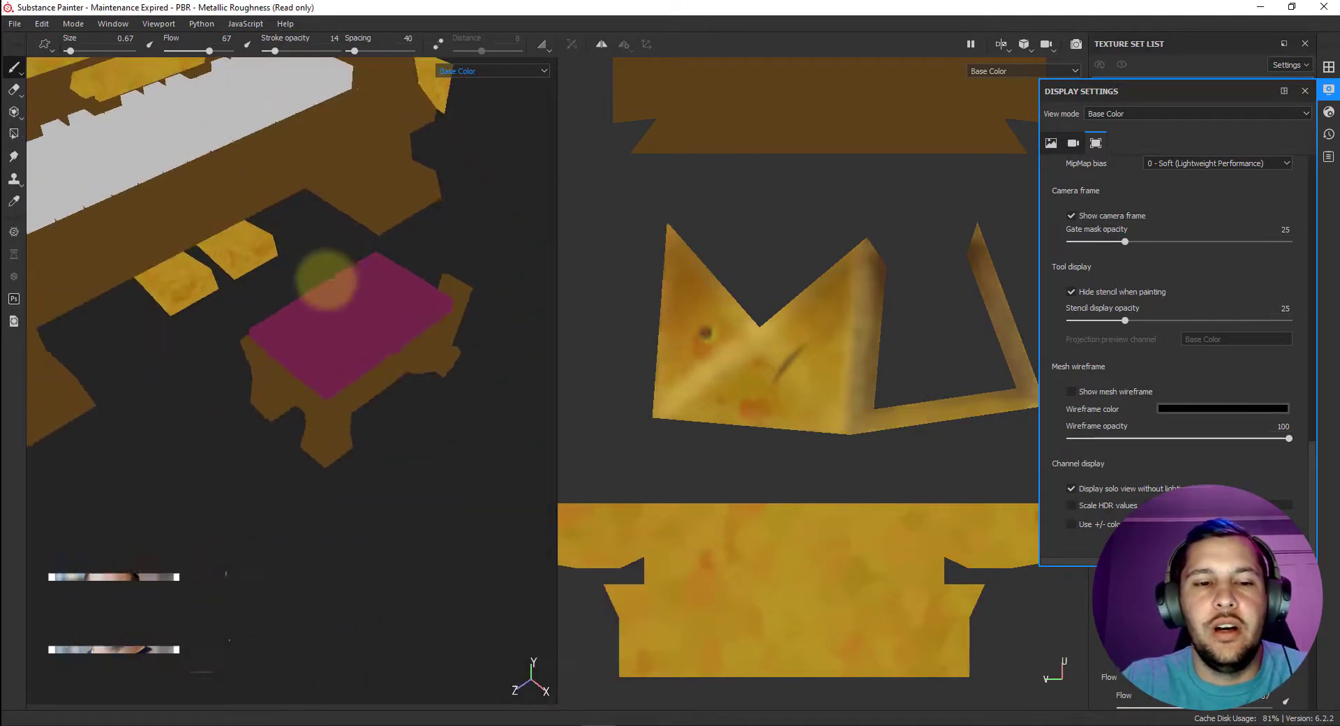
pyautogui.scroll(4, 335, 290)
pyautogui.keyDown('alt'); pyautogui.moveTo(348, 301); pyautogui.dragTo(407, 263, button='middle'); pyautogui.keyUp('alt')
pyautogui.scroll(-5, 364, 290)
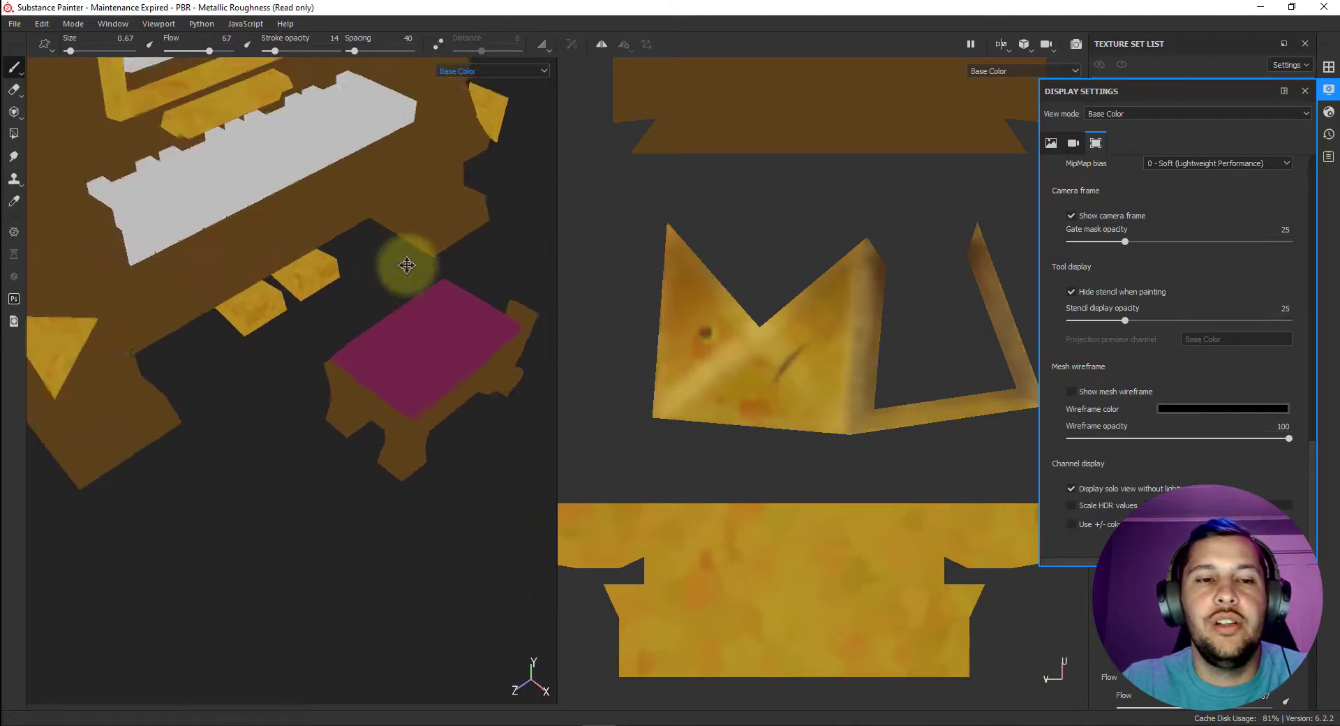
pyautogui.keyDown('alt'); pyautogui.moveTo(407, 264); pyautogui.dragTo(321, 160); pyautogui.keyUp('alt')
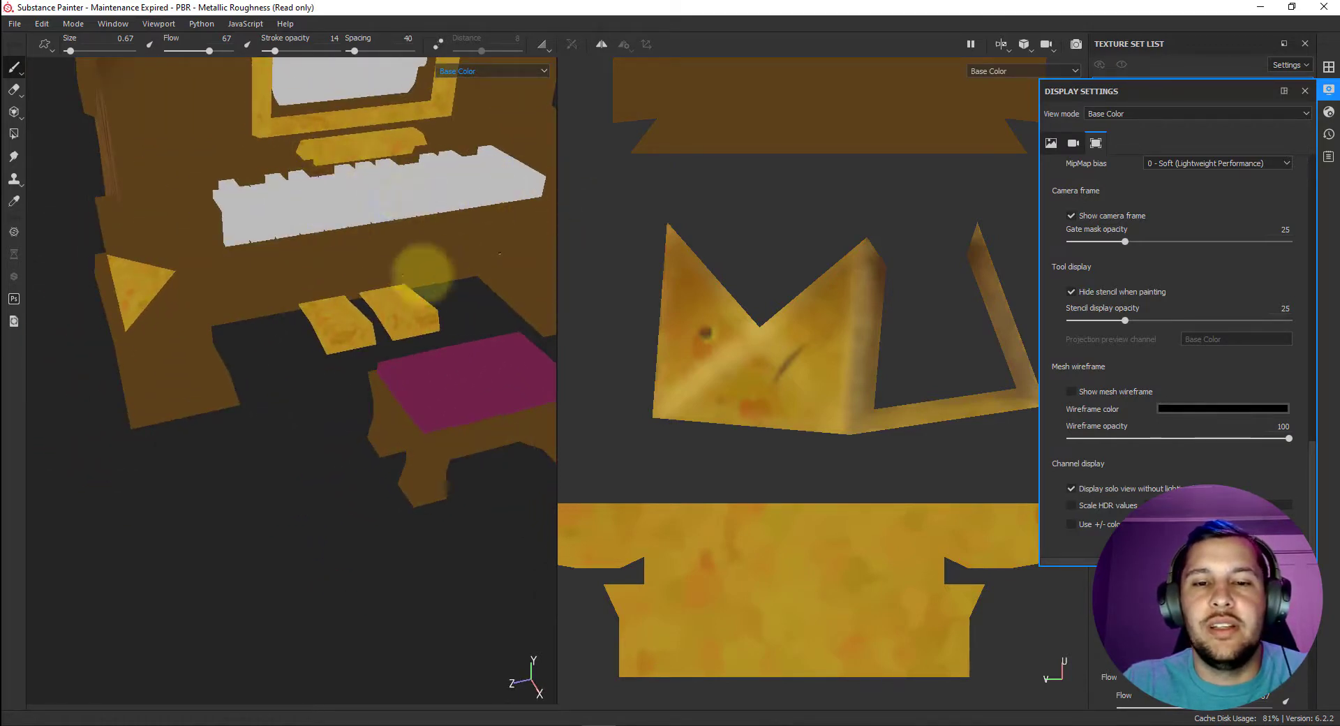
pyautogui.scroll(2, 419, 284)
pyautogui.keyDown('alt'); pyautogui.moveTo(389, 308); pyautogui.dragTo(348, 231, button='middle'); pyautogui.keyUp('alt')
pyautogui.moveTo(347, 231)
pyautogui.keyDown('alt'); pyautogui.mouseDown()
pyautogui.moveTo(434, 195)
pyautogui.moveTo(360, 216)
pyautogui.moveTo(391, 224)
pyautogui.moveTo(371, 216)
pyautogui.moveTo(368, 227)
pyautogui.mouseUp(); pyautogui.keyUp('alt')
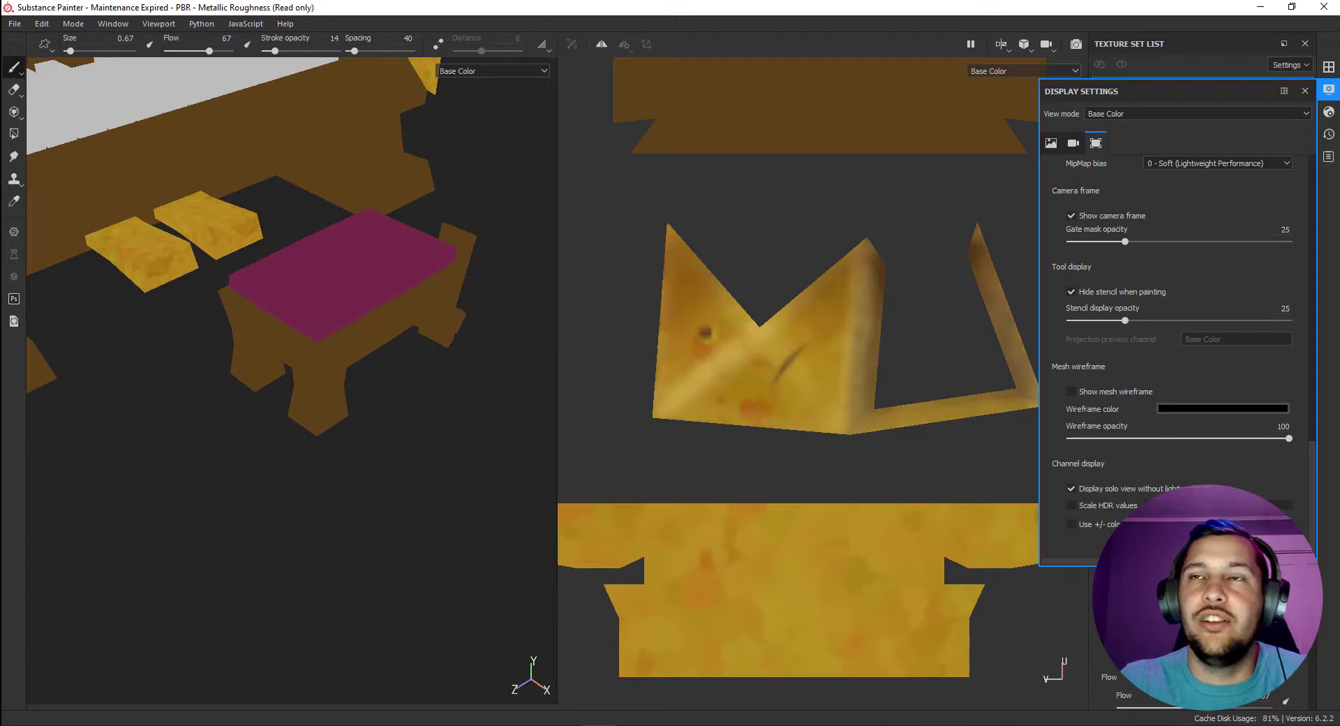
# Switch to the reference board and examine the tufted bench images in the Cloth group.
pyautogui.moveTo(1110, 0); pyautogui.dragTo(999, 321, button='right')
pyautogui.scroll(-4, 999, 321)
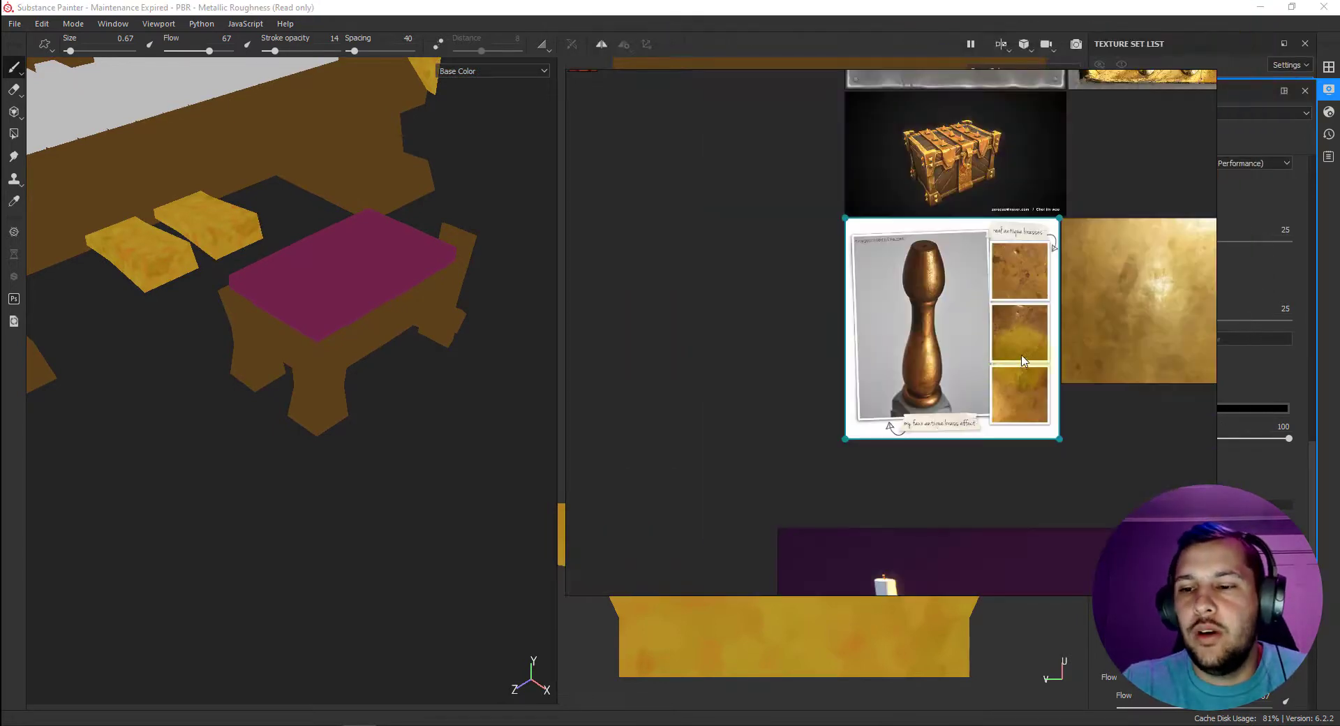
pyautogui.scroll(-4, 1022, 360)
pyautogui.scroll(5, 886, 413)
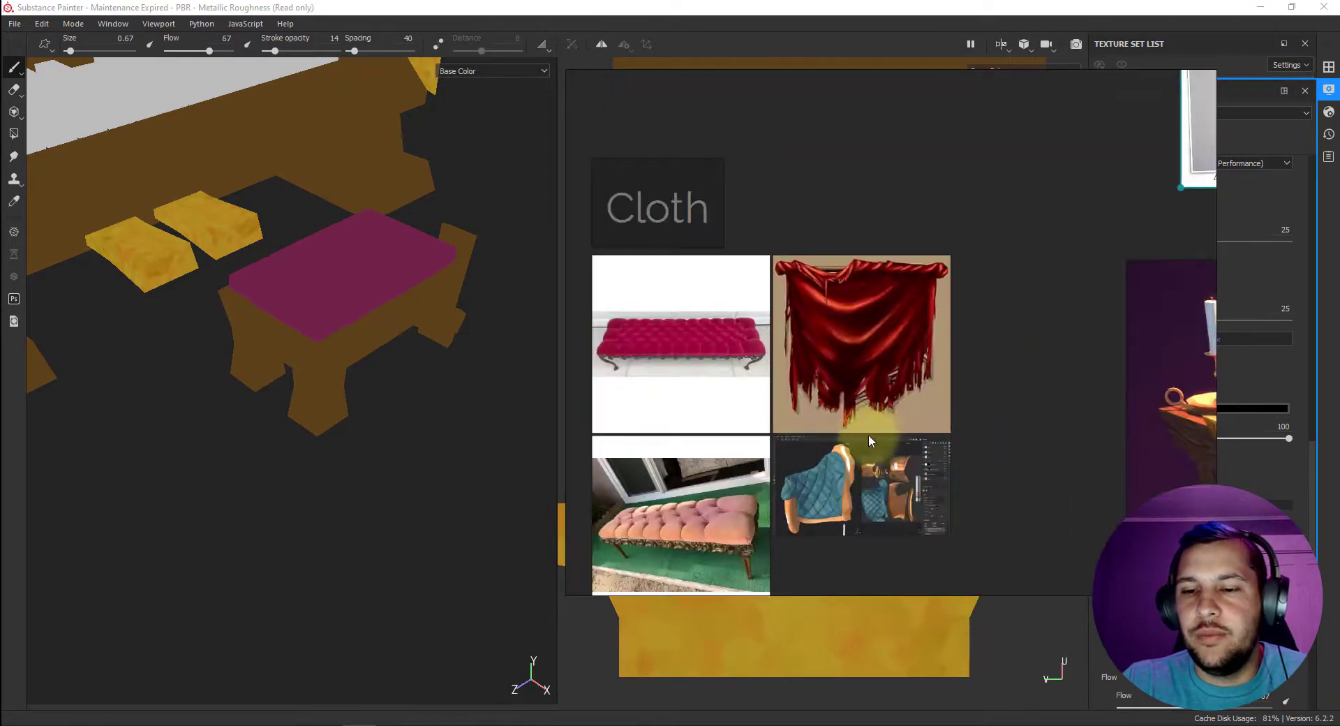
pyautogui.scroll(5, 953, 399)
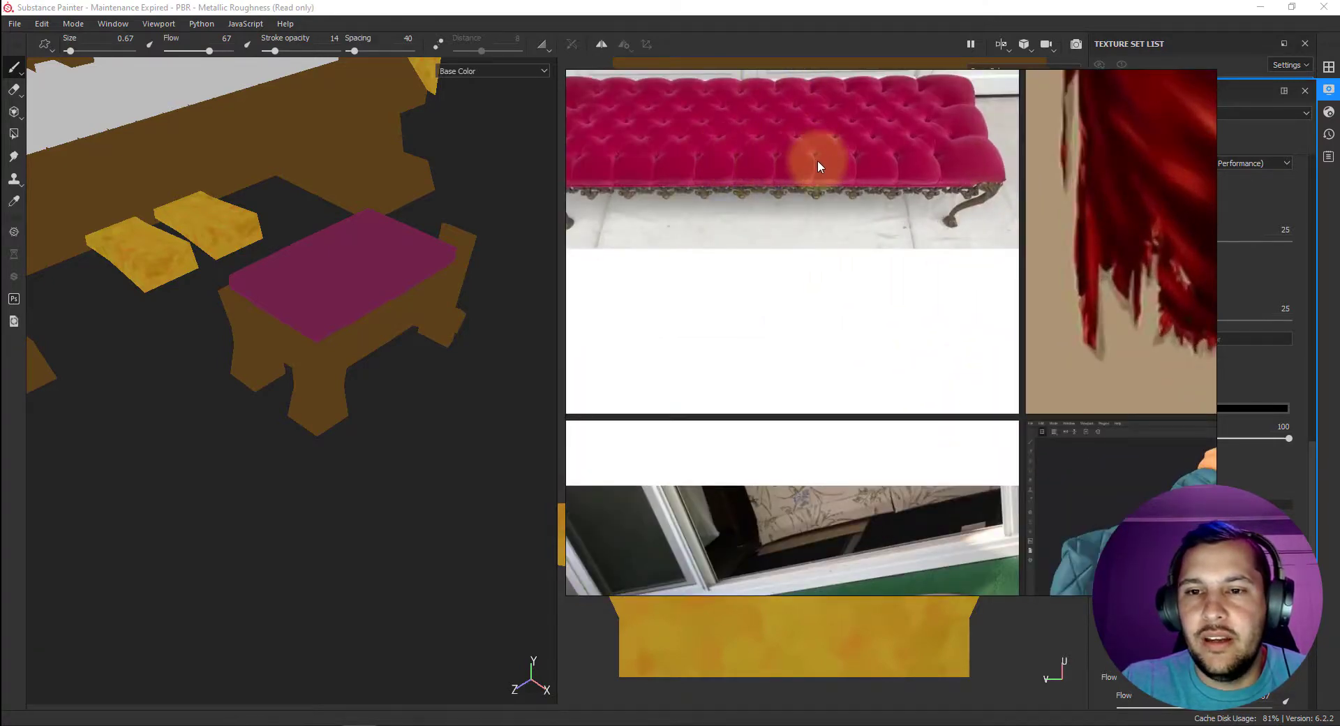
pyautogui.scroll(-3, 861, 359)
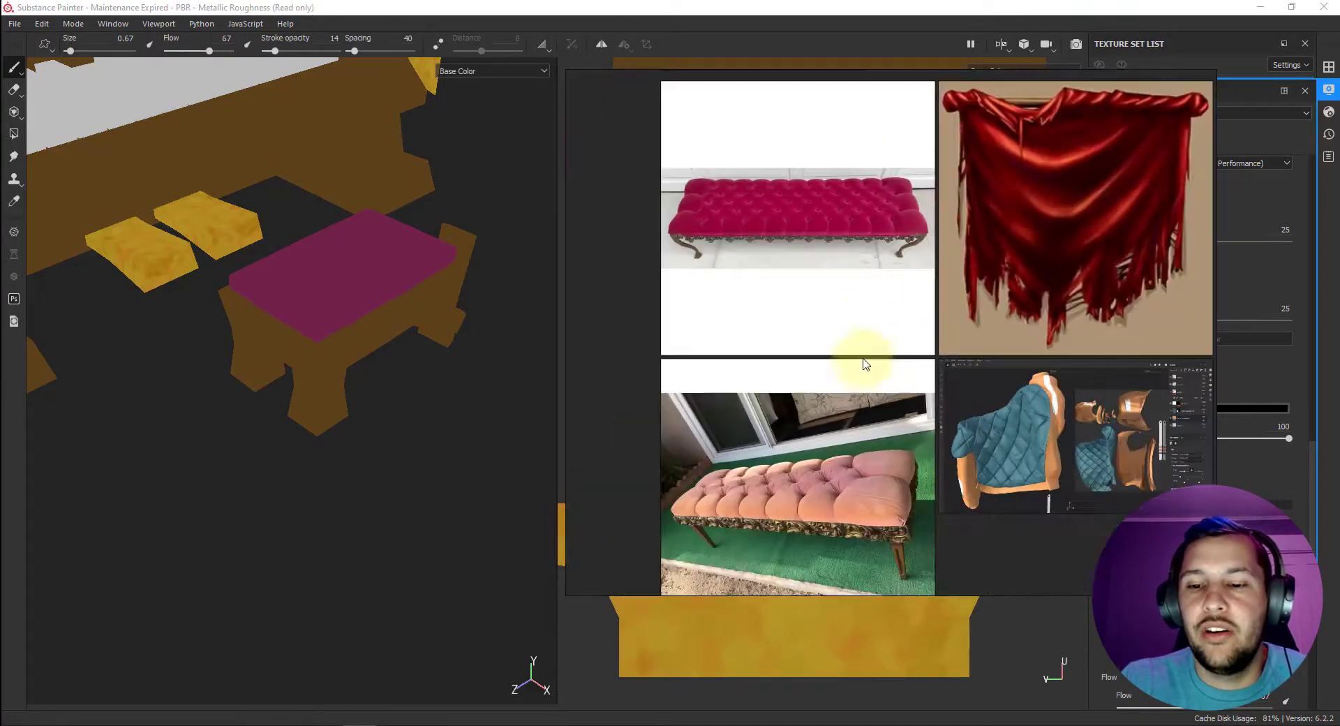
pyautogui.moveTo(861, 359); pyautogui.dragTo(823, 245, button='right')
pyautogui.scroll(4, 793, 344)
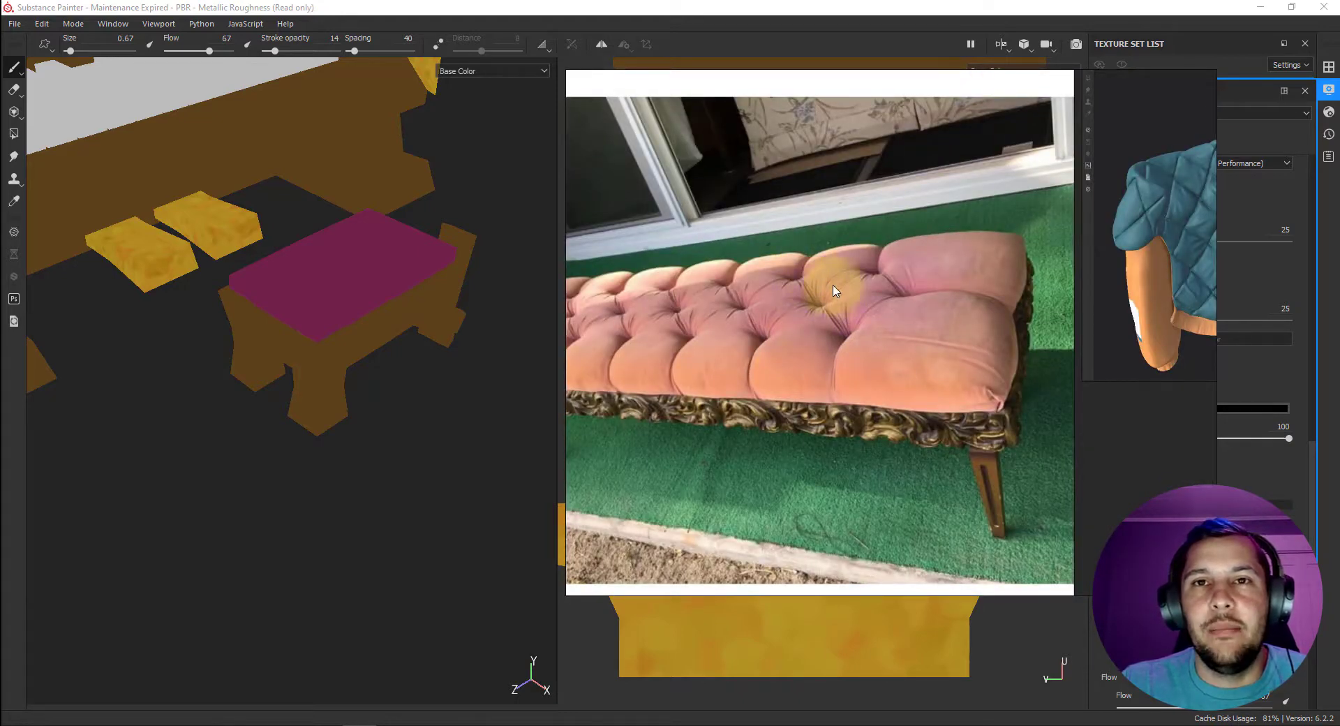
# Study the quilted teal upholstery painting, the magenta bench and the red drape references, and put the reference board away.
pyautogui.scroll(-1, 838, 294)
pyautogui.scroll(-2, 761, 328)
pyautogui.scroll(5, 907, 293)
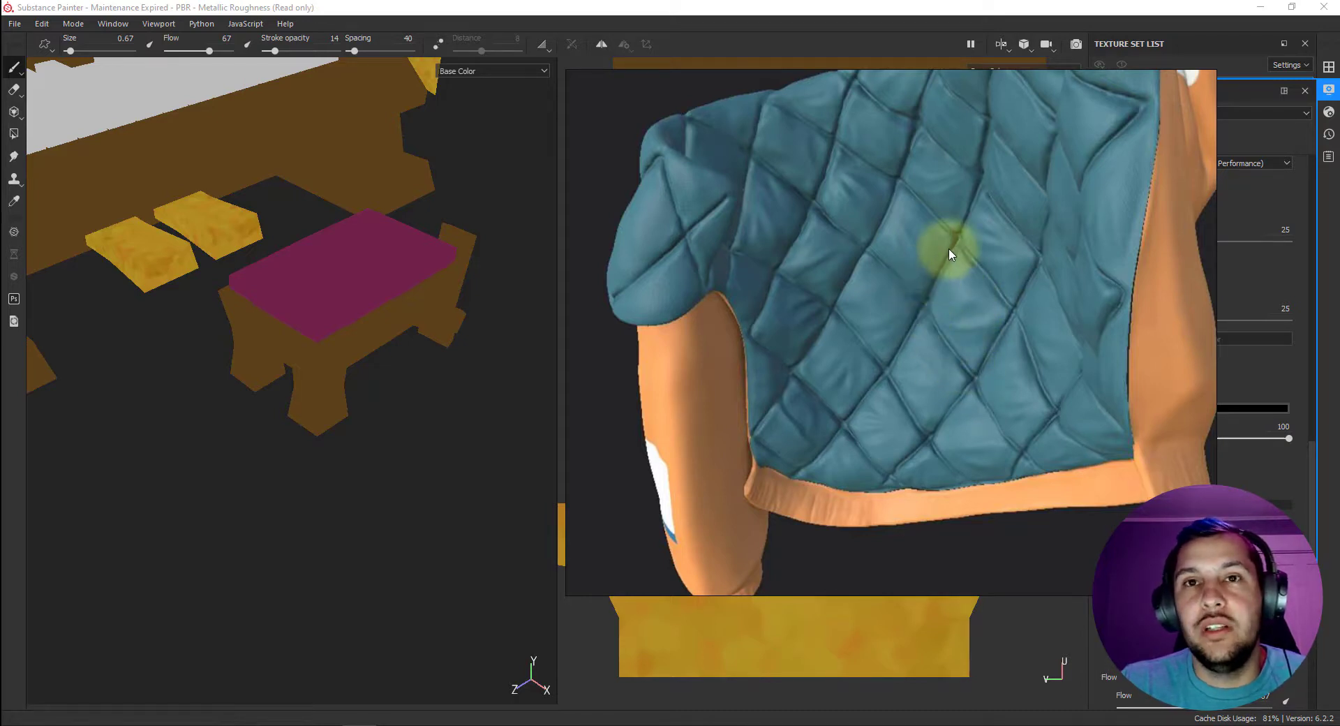
pyautogui.scroll(3, 977, 321)
pyautogui.scroll(-5, 978, 329)
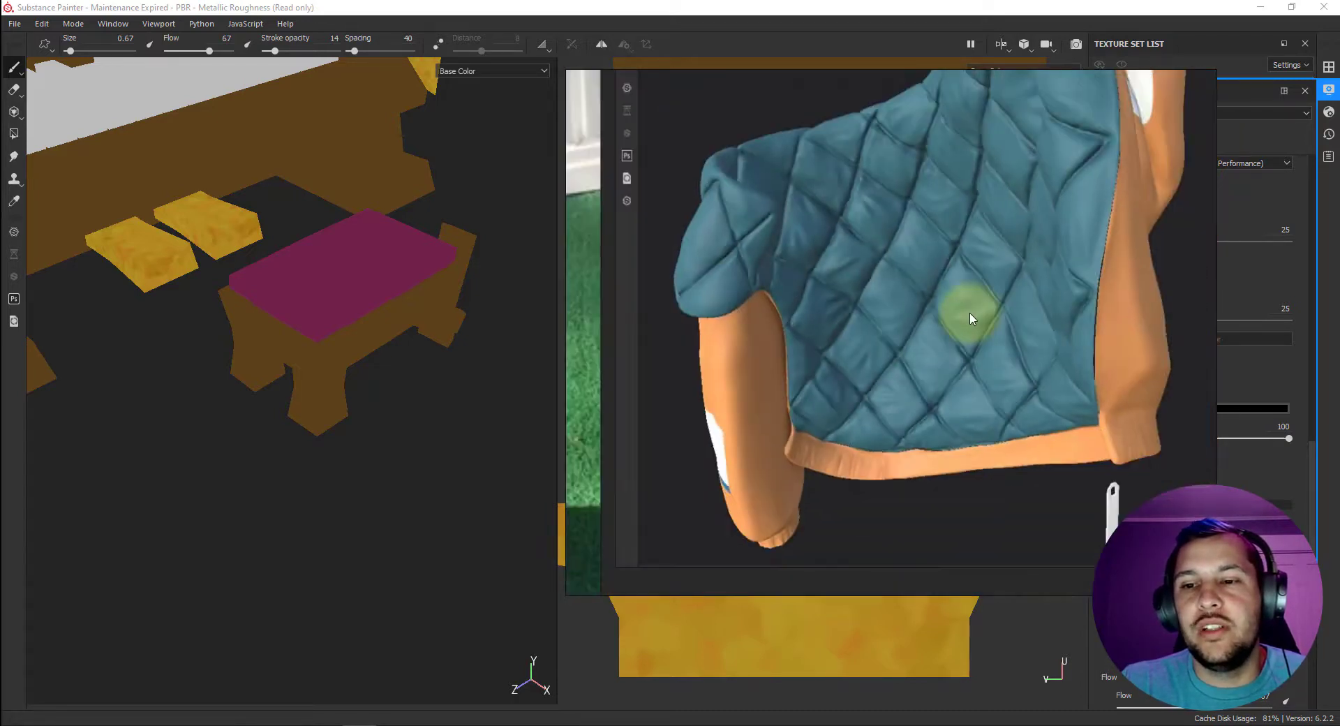
pyautogui.scroll(5, 945, 260)
pyautogui.scroll(-4, 948, 220)
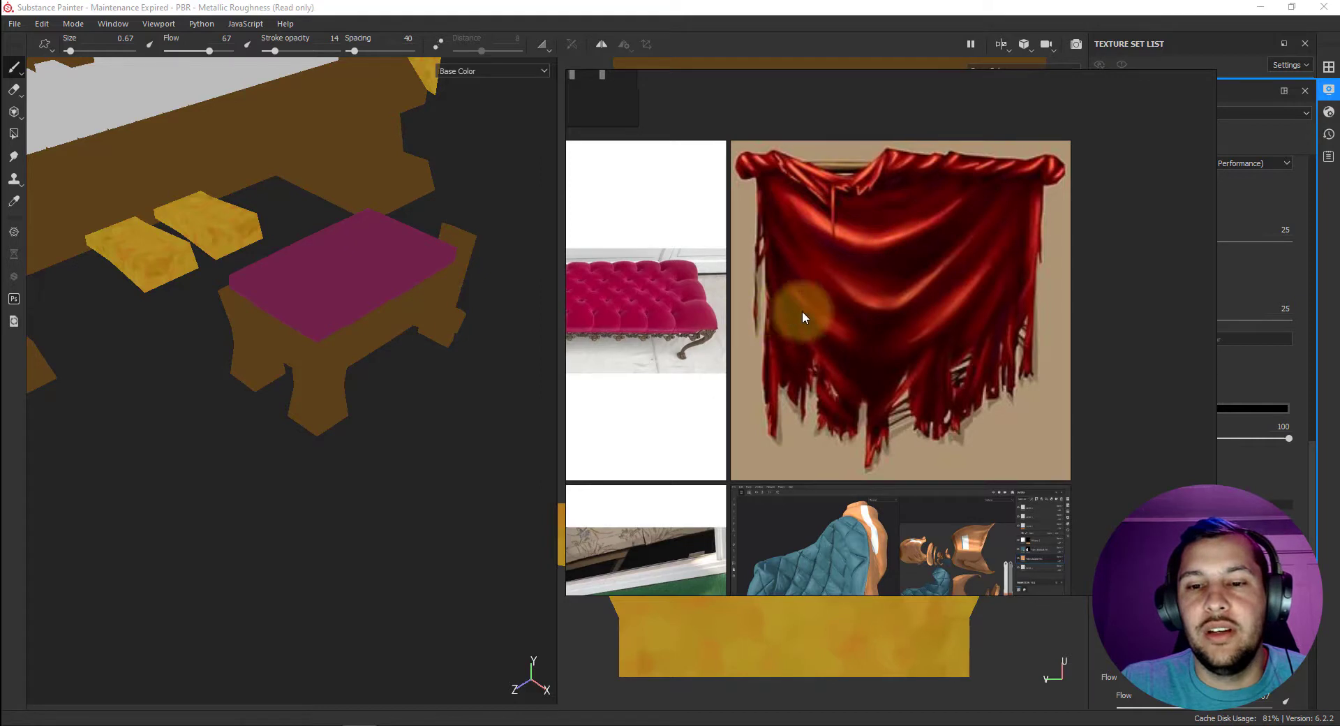
pyautogui.moveTo(749, 306); pyautogui.dragTo(873, 311, button='middle')
pyautogui.click(770, 309)
pyautogui.doubleClick(770, 309)
pyautogui.moveTo(1020, 293); pyautogui.dragTo(705, 323, button='middle')
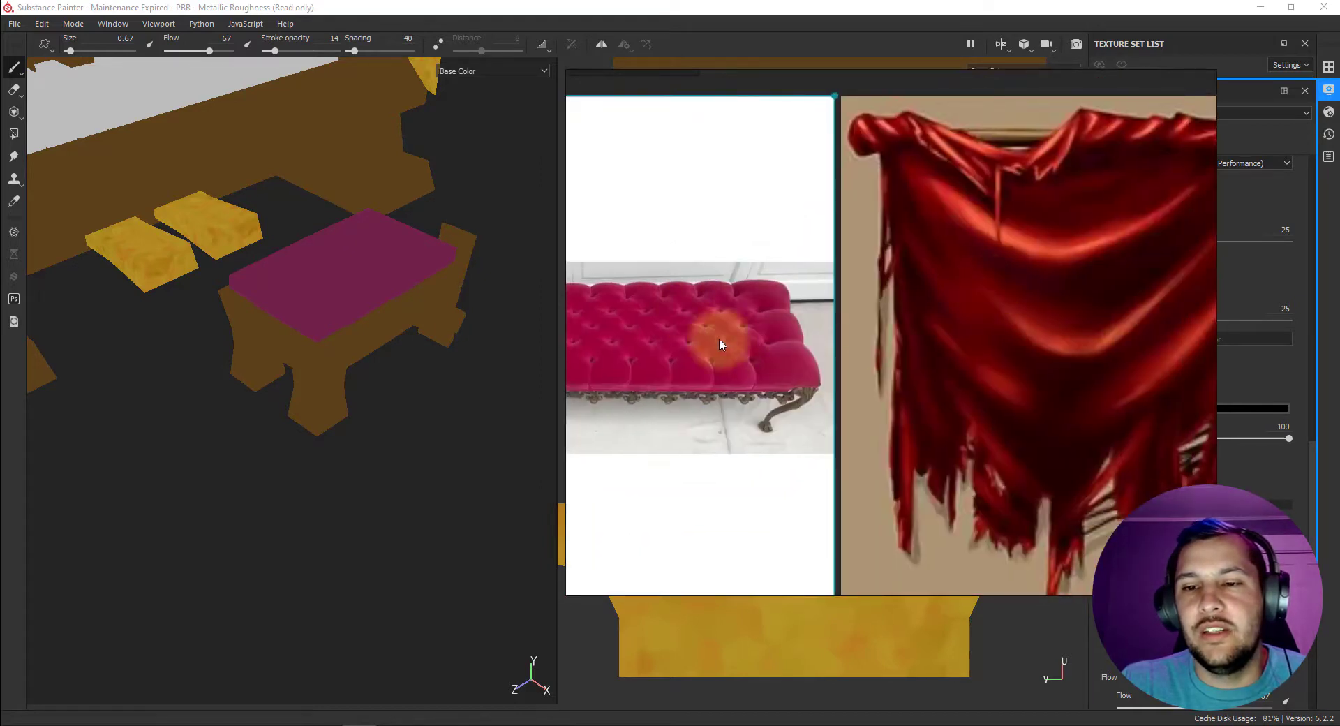
pyautogui.doubleClick(916, 354)
pyautogui.moveTo(987, 384); pyautogui.dragTo(969, 292, button='middle')
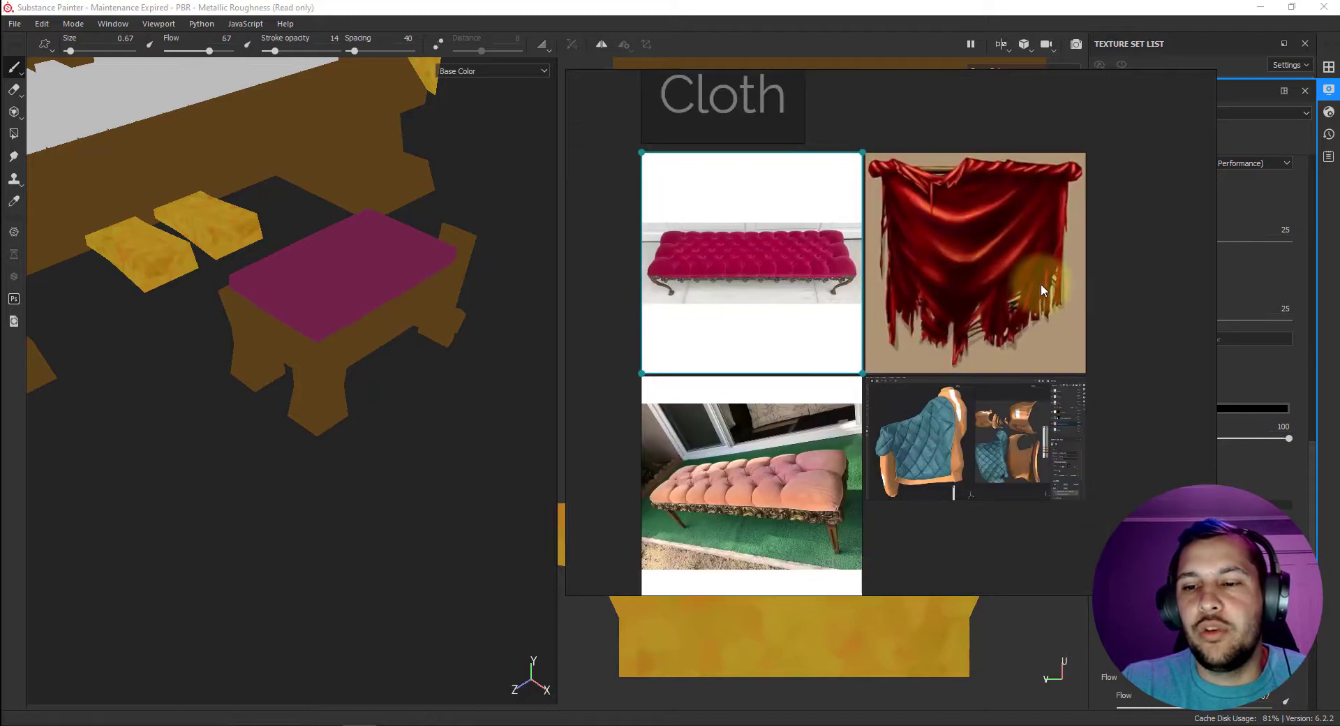
pyautogui.moveTo(1040, 283); pyautogui.dragTo(1033, 0, button='right')
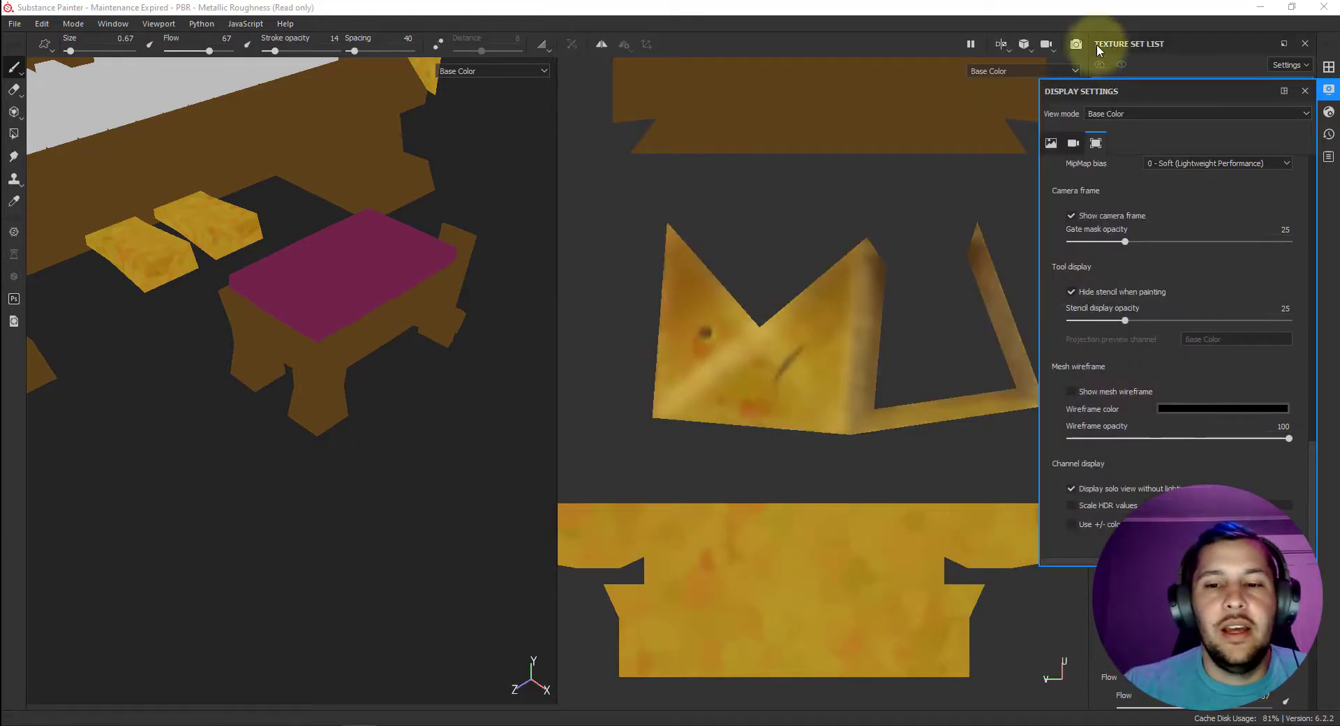
# Show the mesh wireframe on the model and around the bench cushion's UV island, and close the display settings.
pyautogui.scroll(-5, 775, 356)
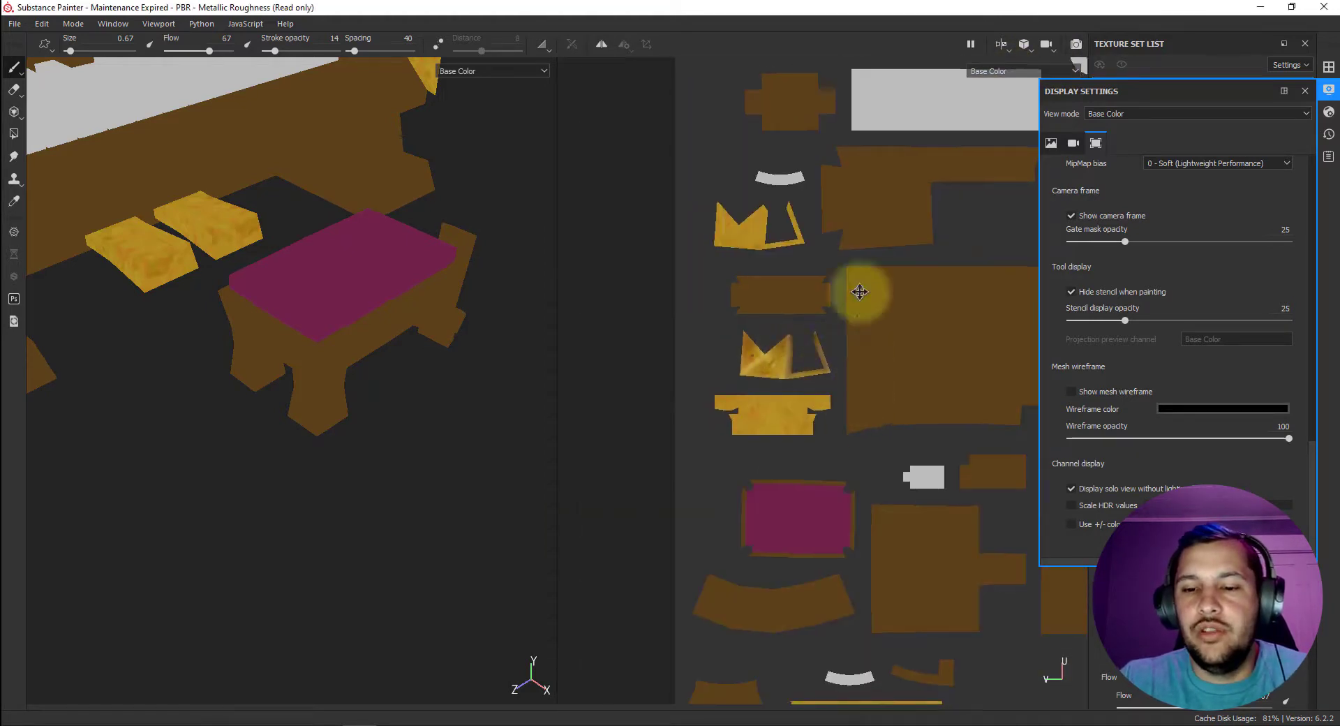
pyautogui.scroll(6, 845, 328)
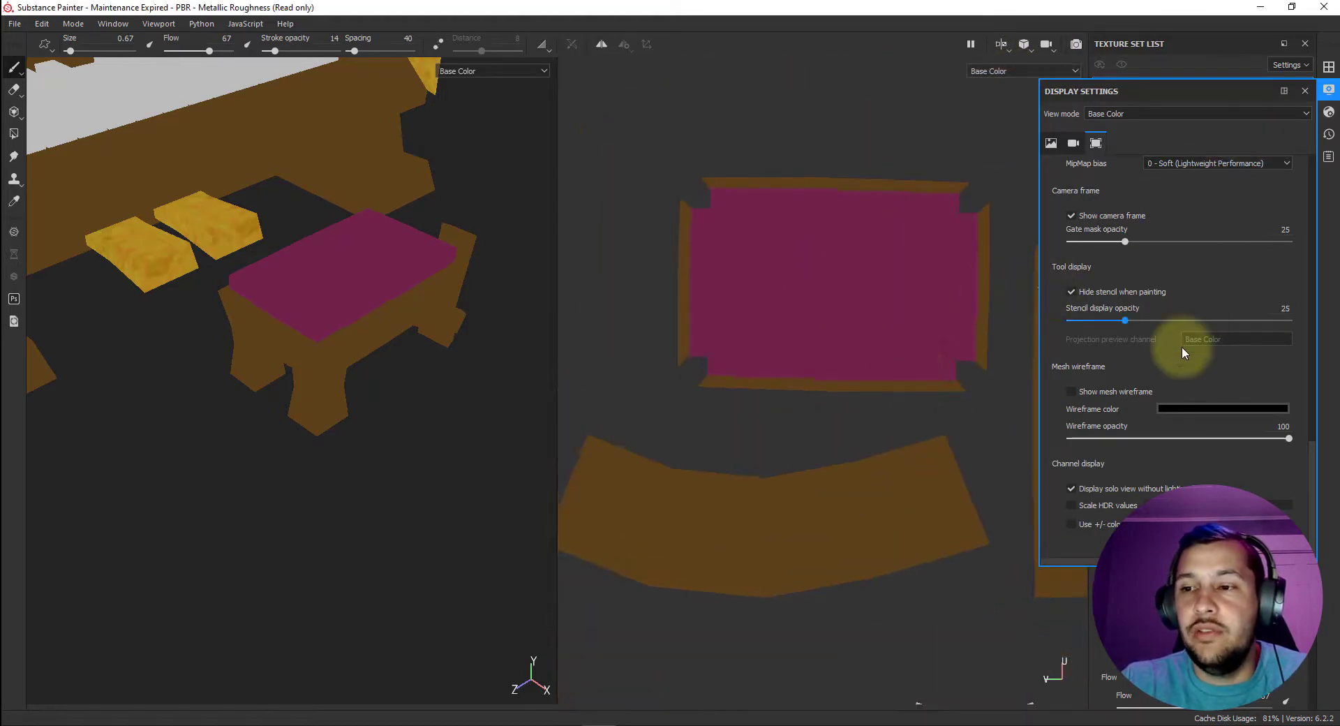
pyautogui.click(1072, 391)
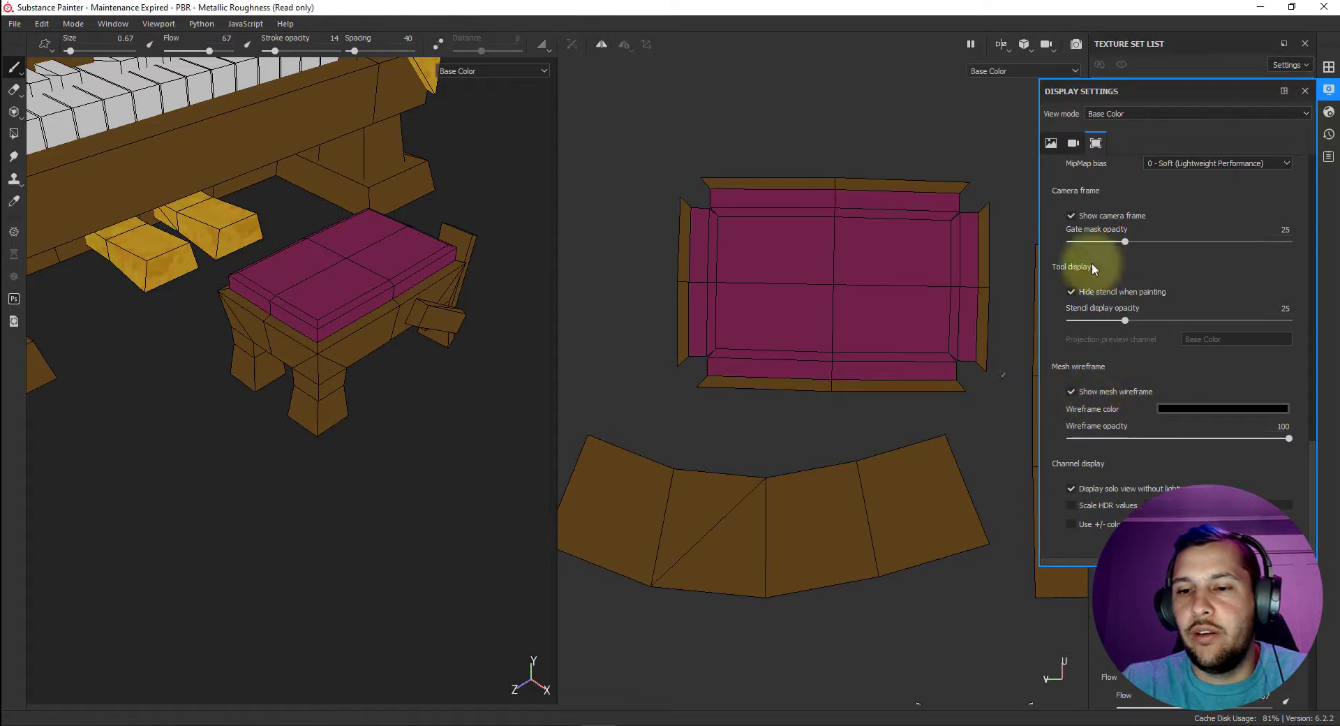
pyautogui.click(1328, 89)
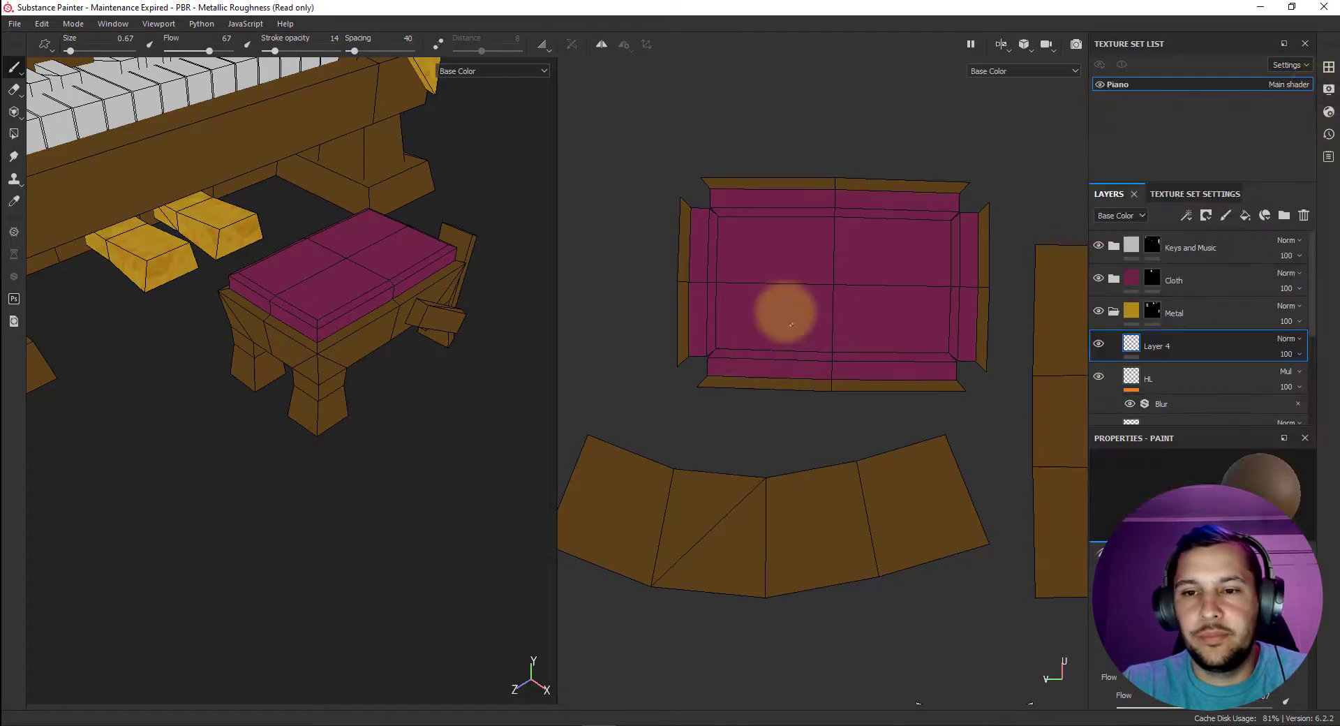
# Add a new paint layer inside the Cloth folder, directly above its Base layer.
pyautogui.scroll(3, 784, 312)
pyautogui.scroll(4, 745, 311)
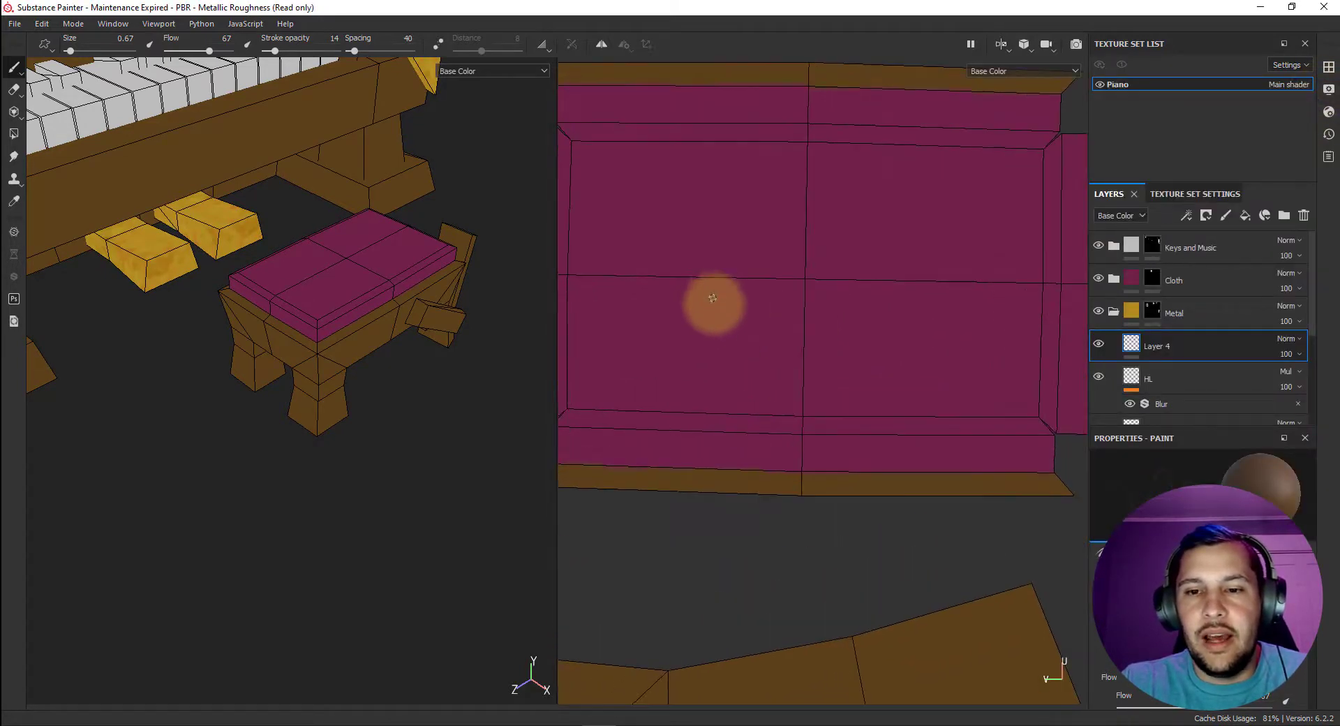
pyautogui.moveTo(712, 305); pyautogui.dragTo(789, 295, button='middle')
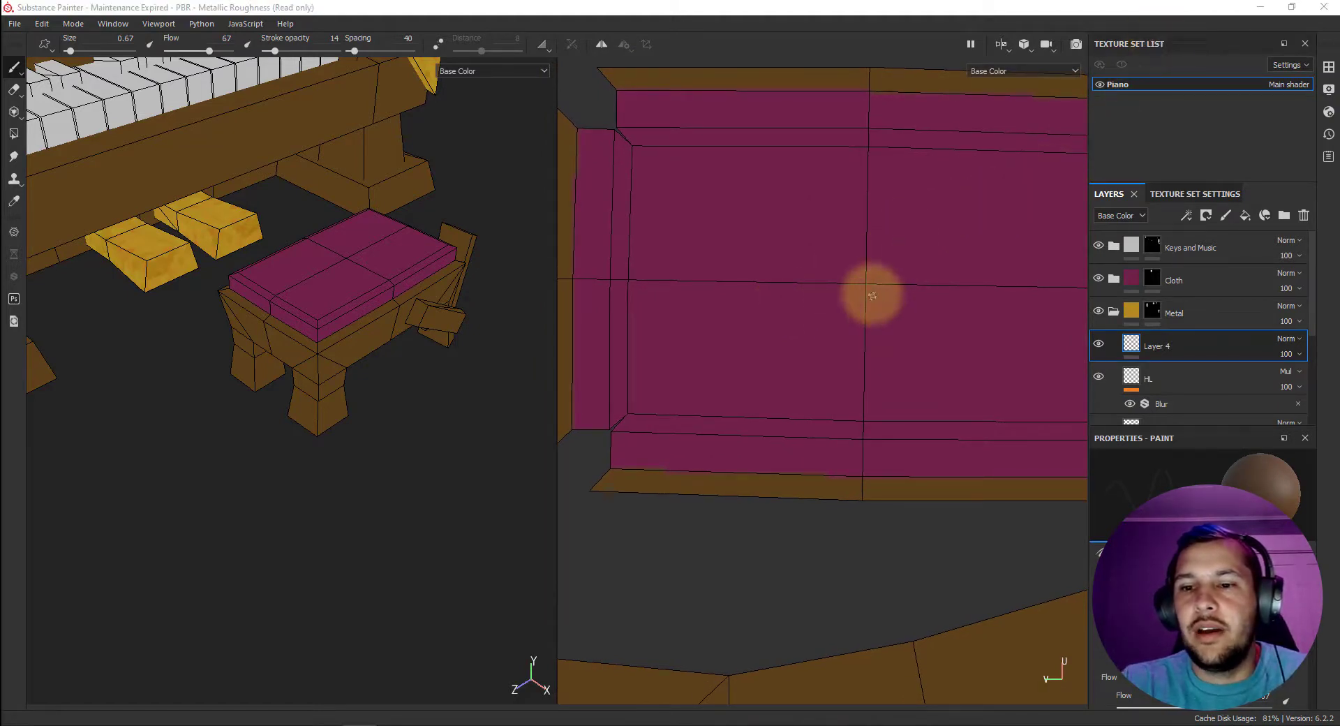
pyautogui.moveTo(903, 278); pyautogui.dragTo(874, 268, button='middle')
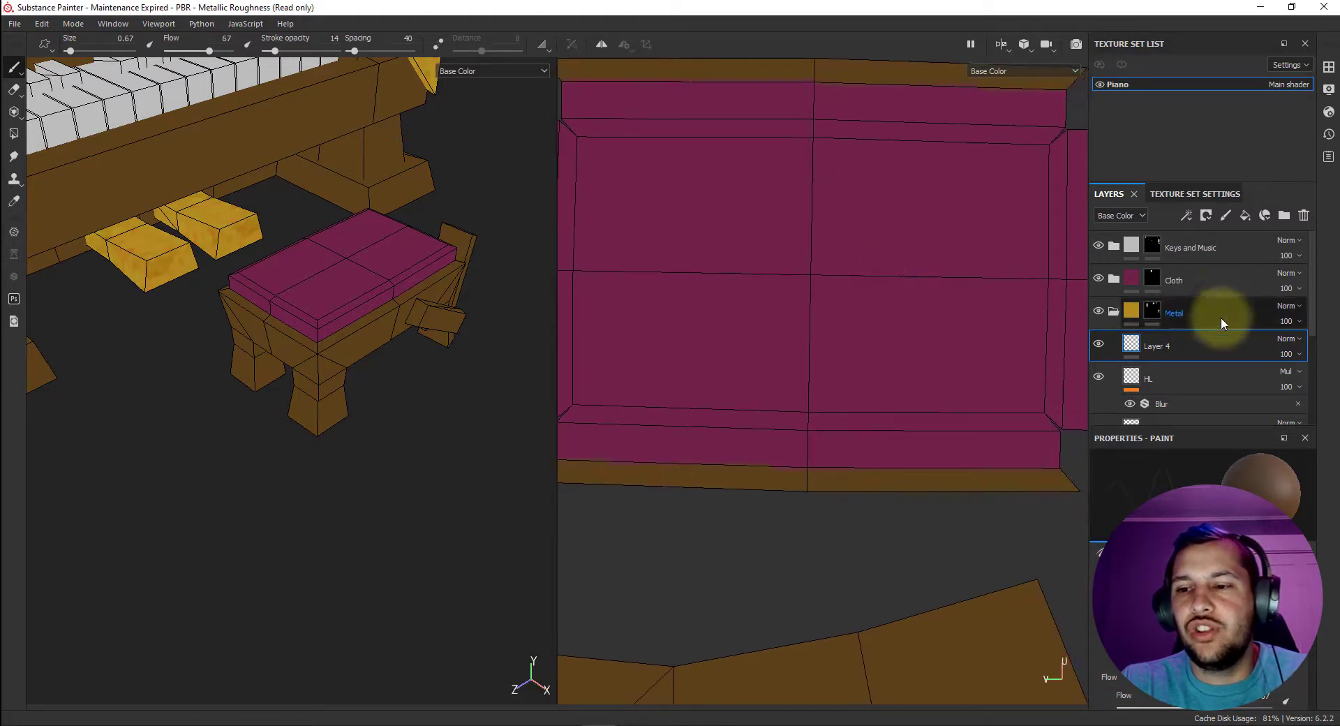
pyautogui.click(1114, 311)
pyautogui.click(1115, 278)
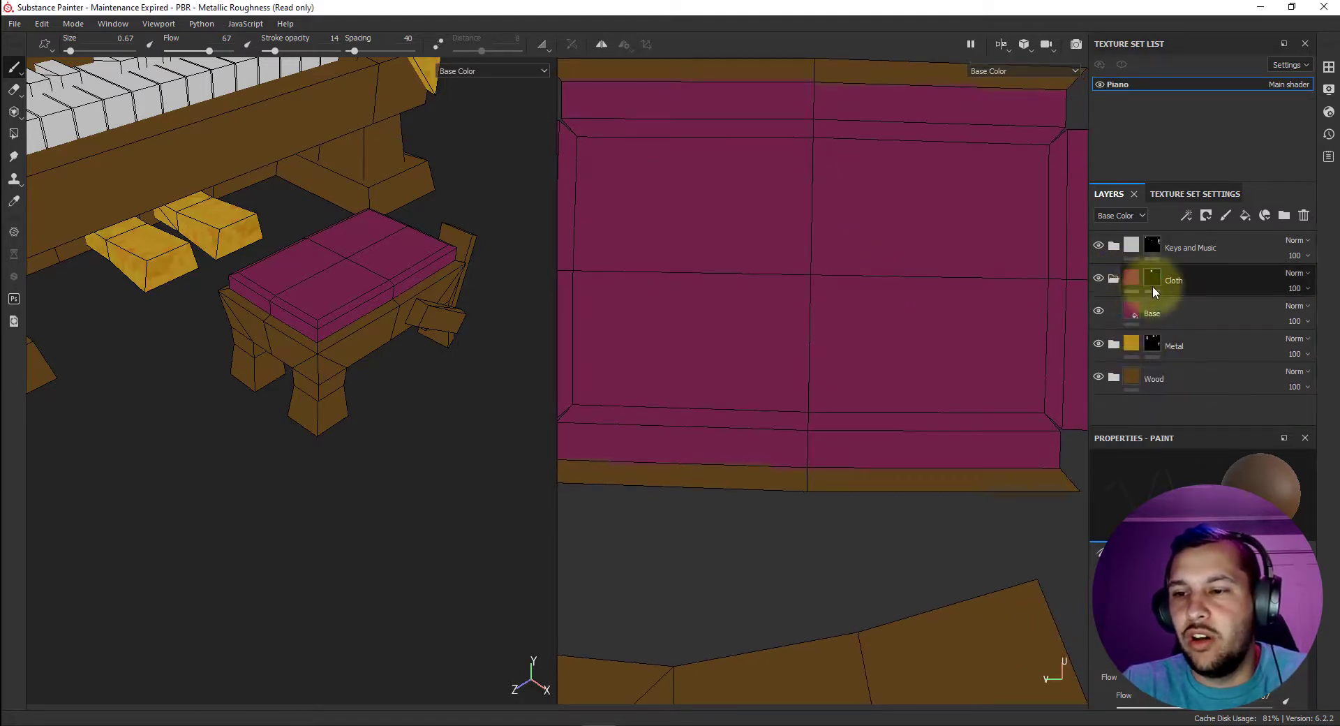
pyautogui.click(1188, 247)
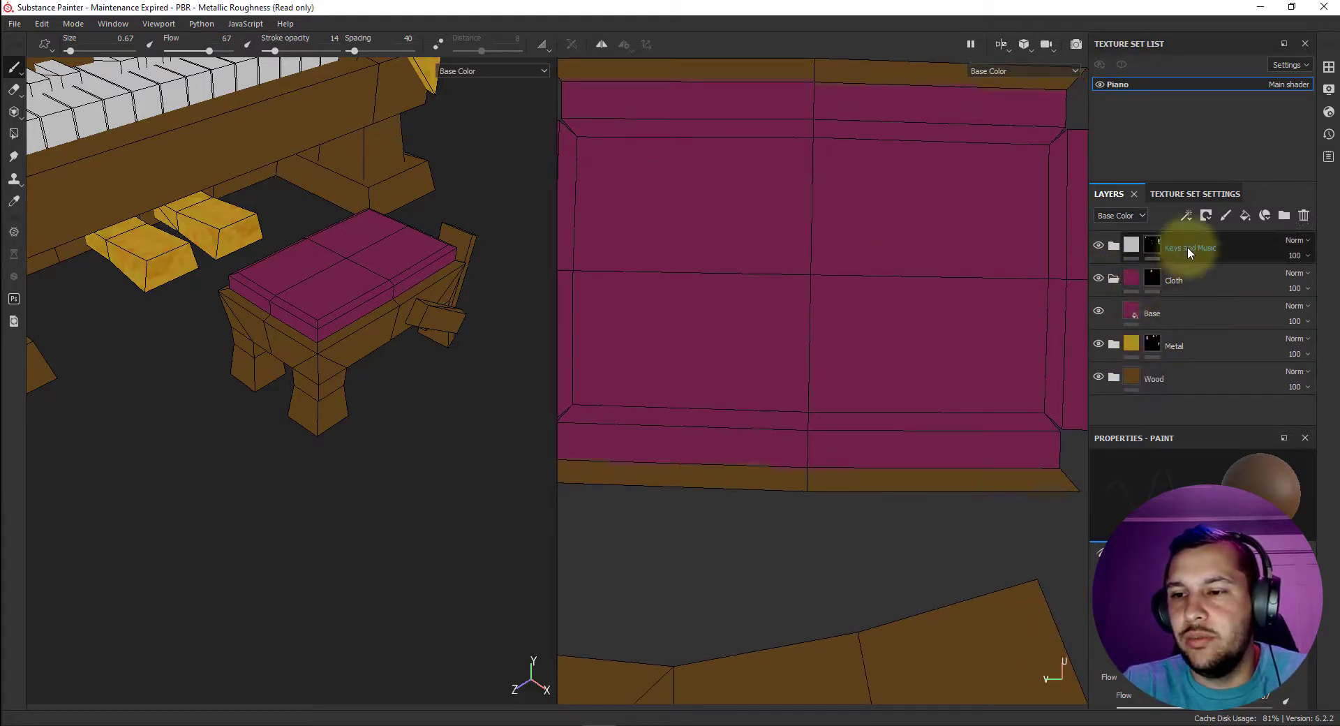
pyautogui.click(1226, 215)
pyautogui.moveTo(1187, 388); pyautogui.dragTo(1179, 306)
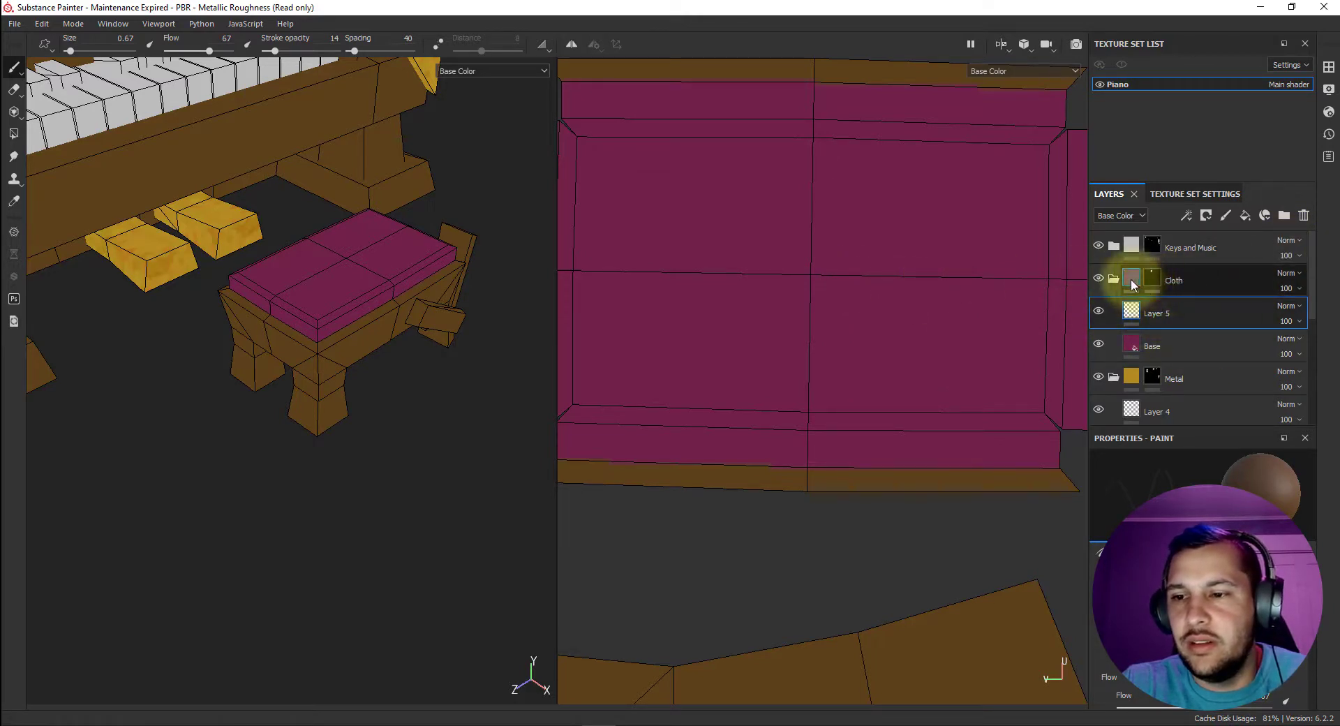
# Raise the paint brush's stroke opacity to 39.
pyautogui.rightClick(481, 178)
pyautogui.rightClick(924, 282)
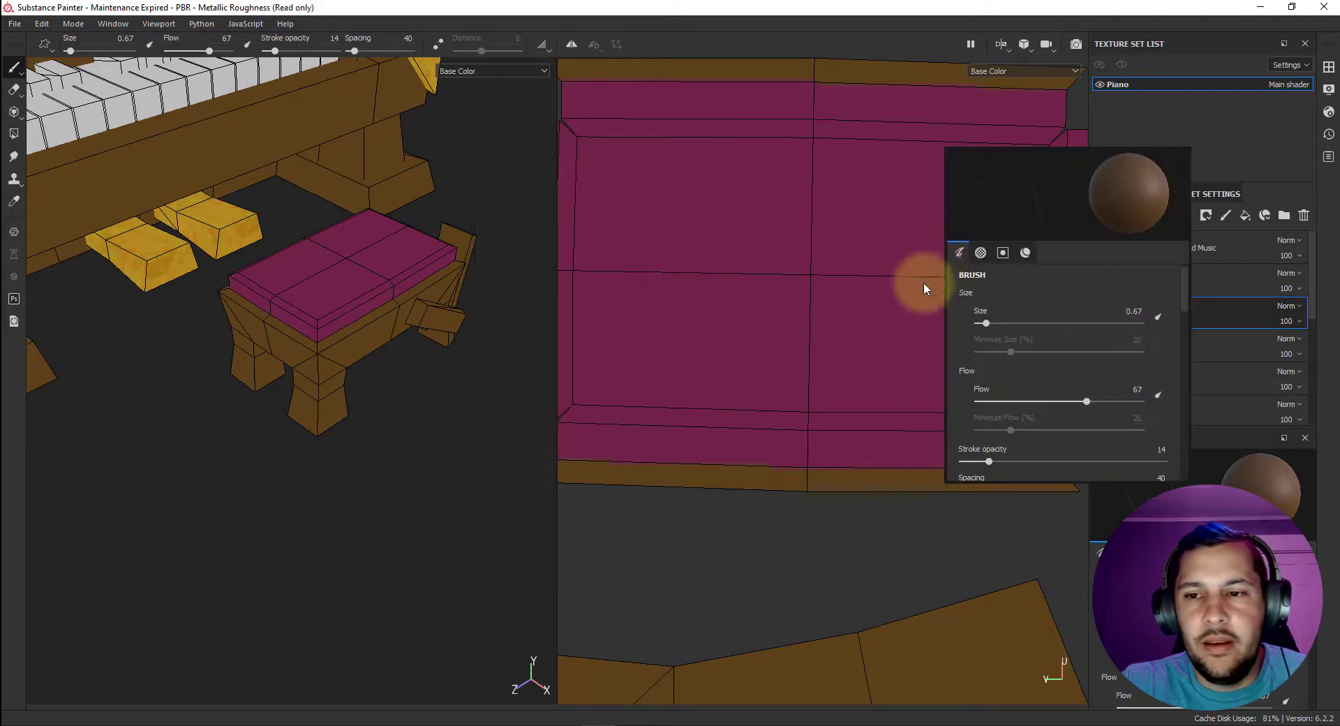
pyautogui.click(292, 51)
# Sample the cushion's magenta as the brush base color and lighten it to a pale pink.
pyautogui.scroll(-6, 1057, 377)
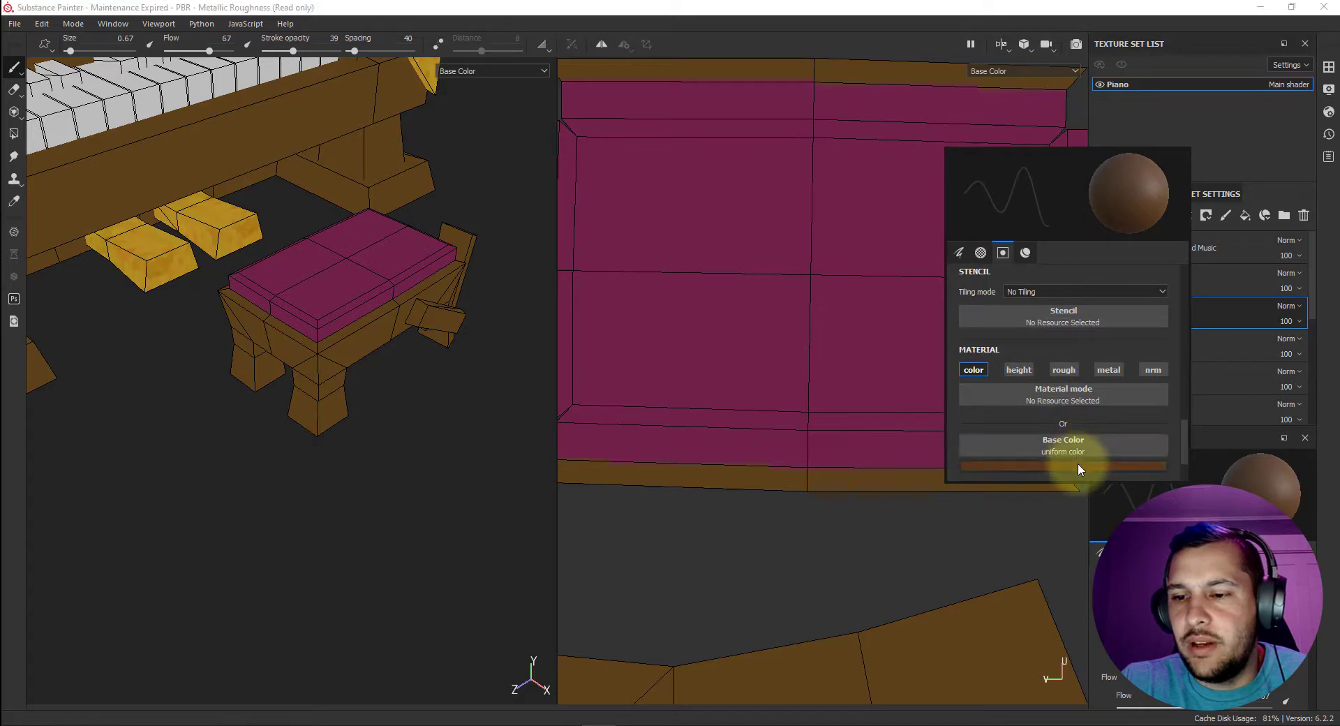
pyautogui.click(1078, 463)
pyautogui.click(1145, 480)
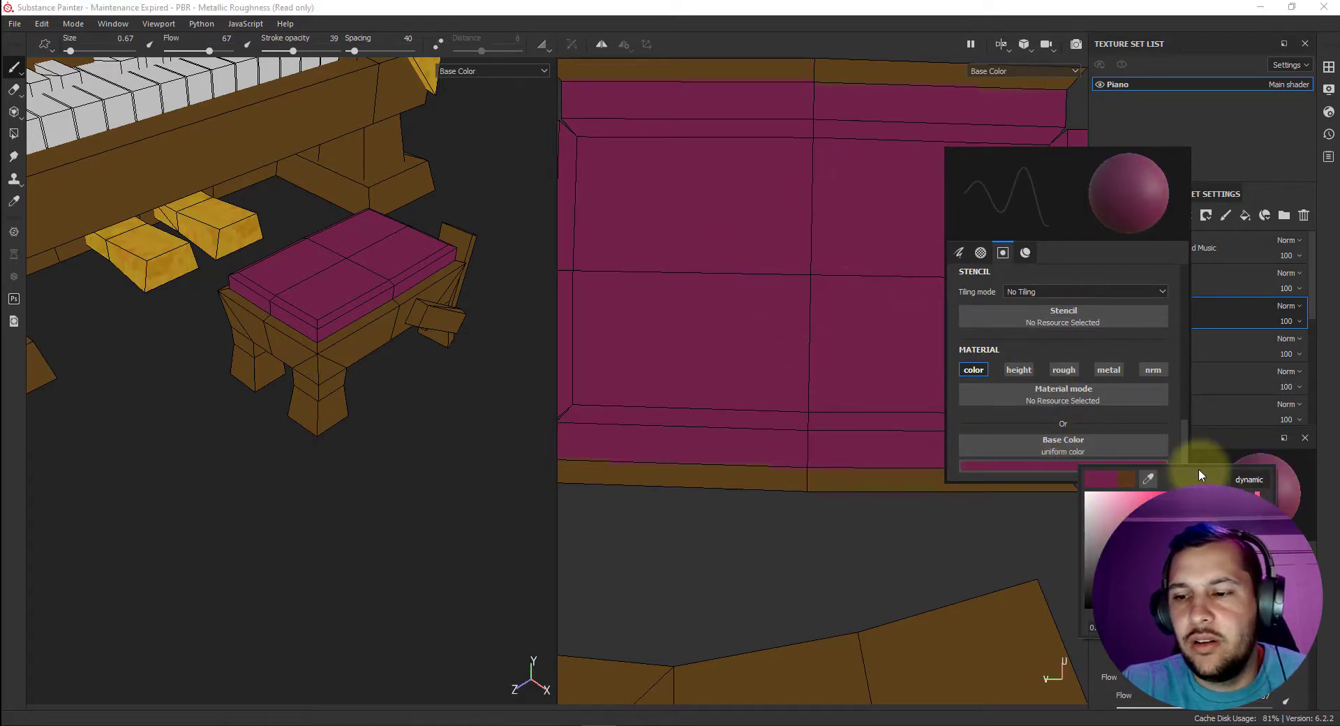
pyautogui.click(1216, 531)
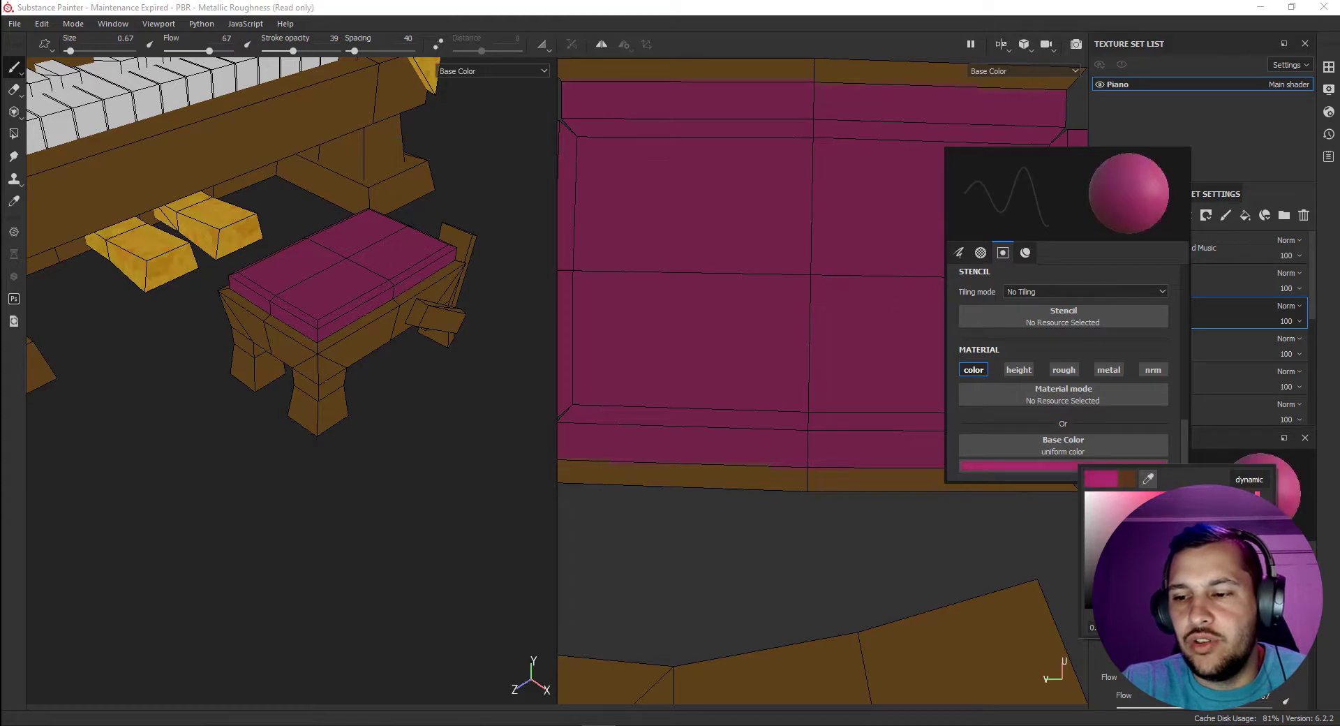
pyautogui.click(1174, 506)
pyautogui.click(1156, 495)
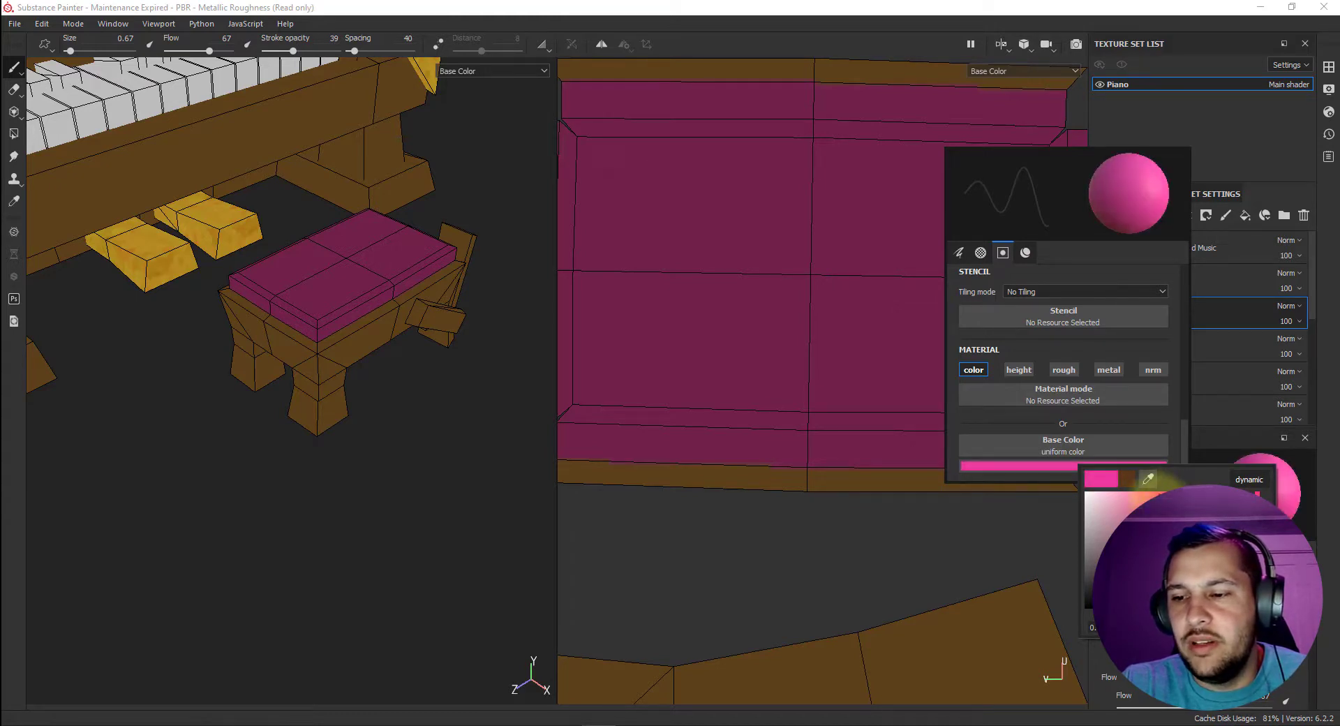
pyautogui.click(1138, 497)
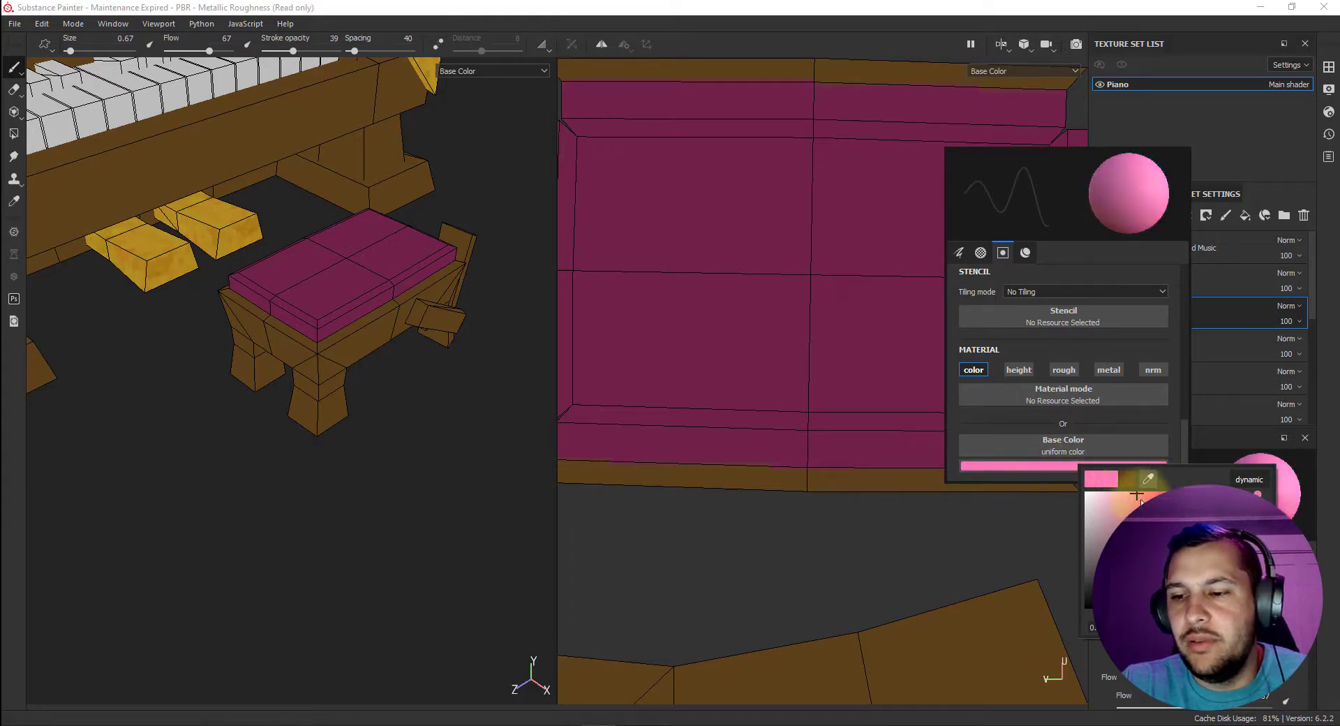
pyautogui.click(1141, 498)
pyautogui.click(1138, 497)
pyautogui.click(768, 307)
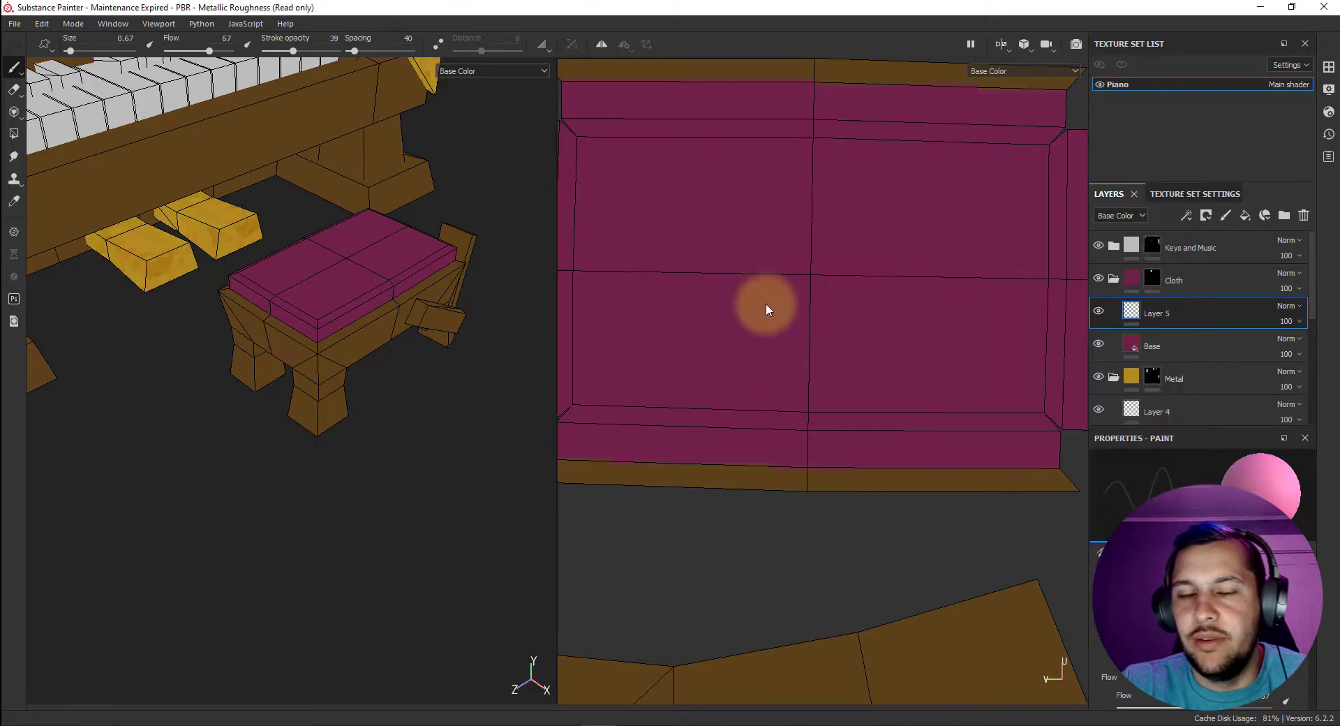
# Paint a pink diamond outline of four straight strokes around the center of the cushion's UV island.
pyautogui.moveTo(808, 201); pyautogui.dragTo(729, 269)
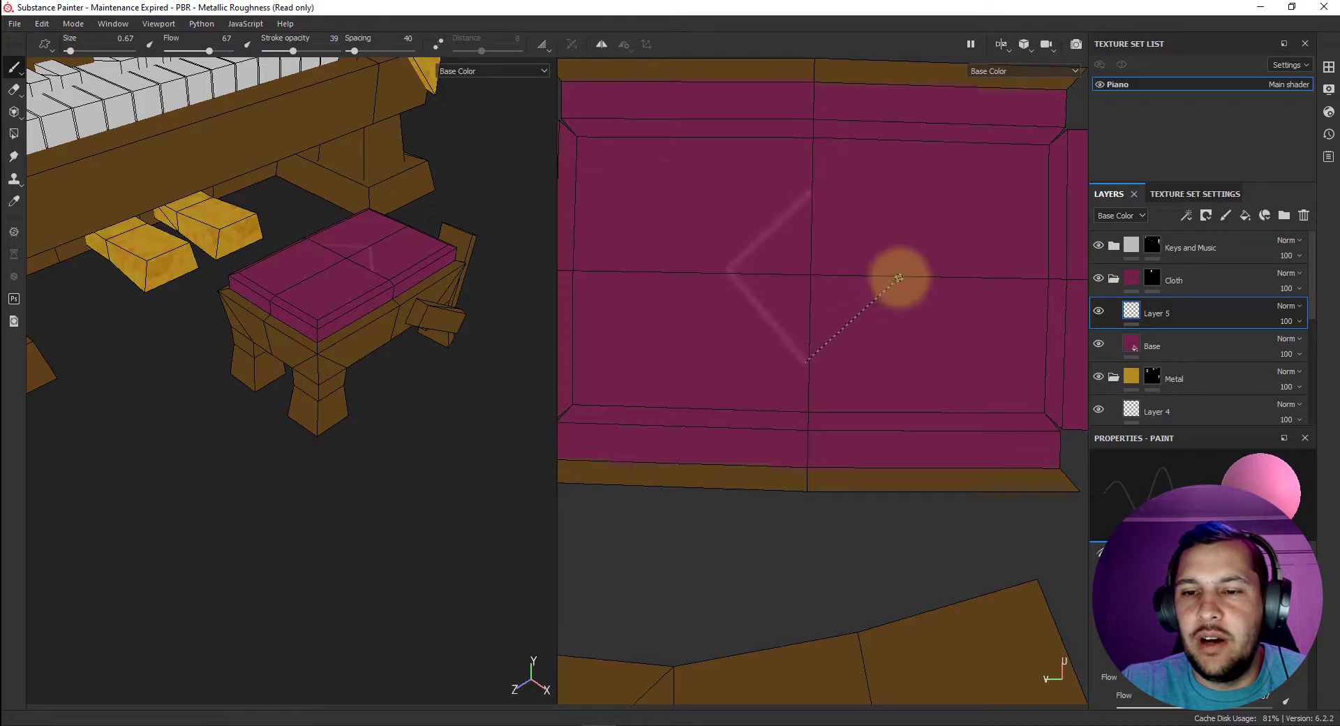
pyautogui.keyDown('shift'); pyautogui.click(901, 275); pyautogui.keyUp('shift')
pyautogui.keyDown('shift'); pyautogui.click(812, 192); pyautogui.keyUp('shift')
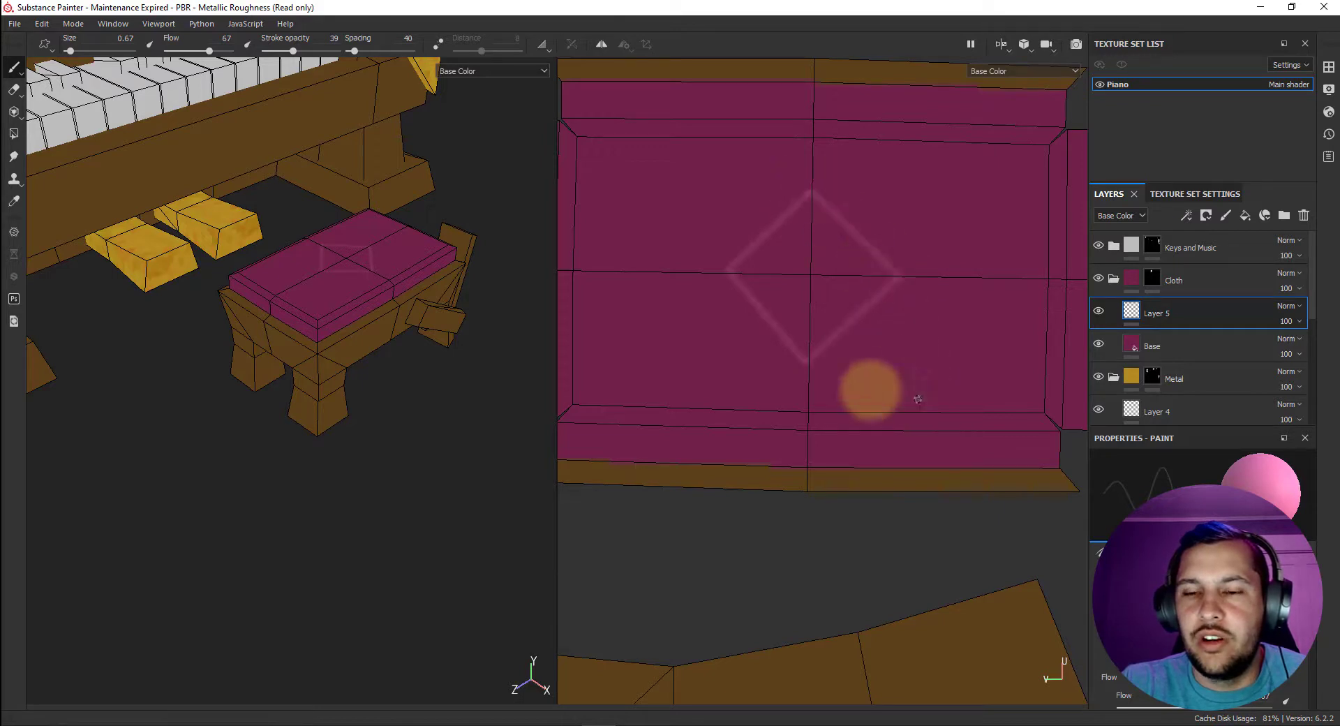
# Undo the strokes of the pink diamond outline at the center of the cushion.
pyautogui.press('ctrl')
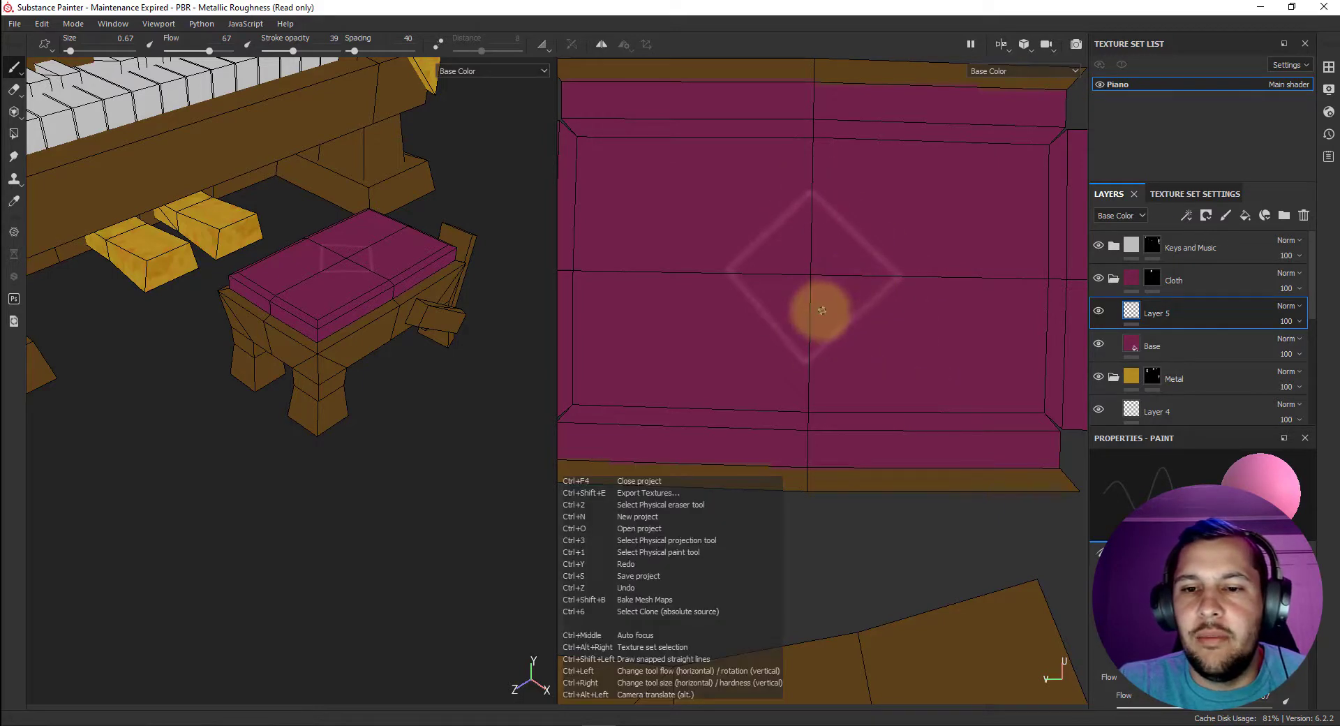
pyautogui.hotkey('ctrl', 'z')
pyautogui.hotkey('ctrl', 'z')
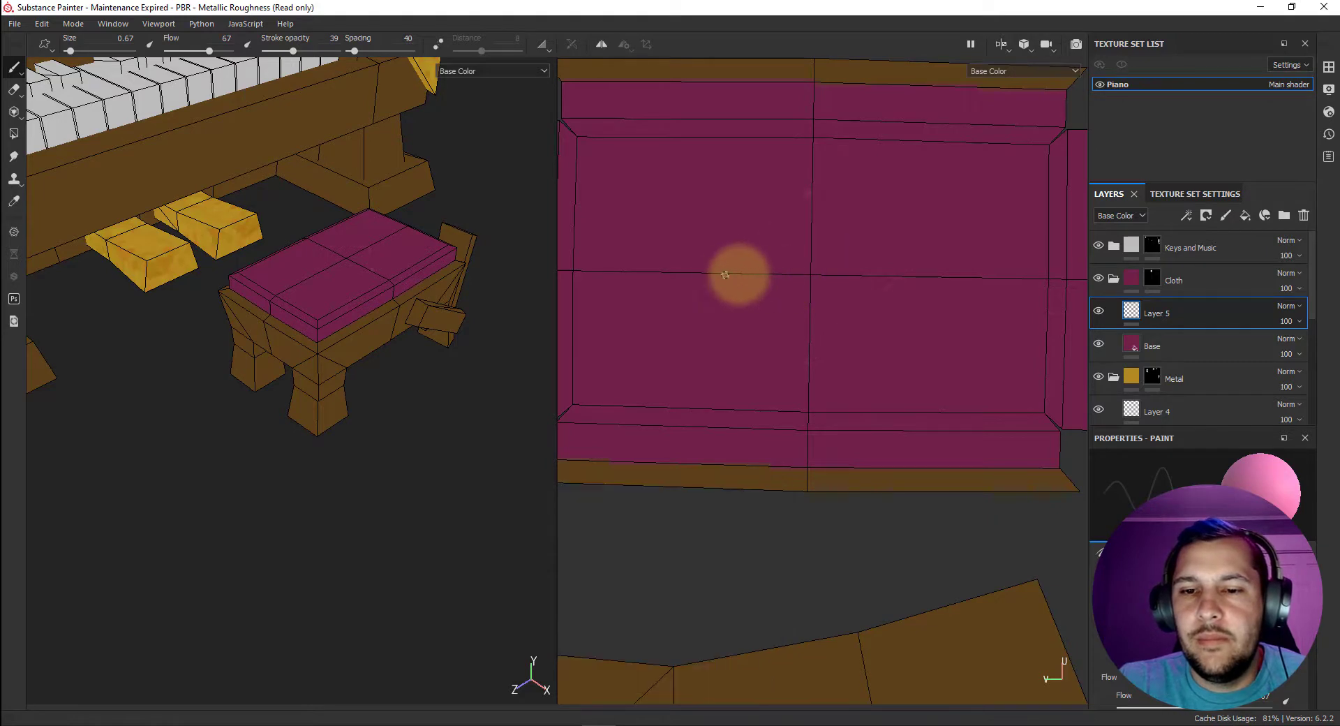
# Set the paint brush size to 0.87 and show the brush's size and flow properties.
pyautogui.moveTo(71, 51); pyautogui.dragTo(78, 53)
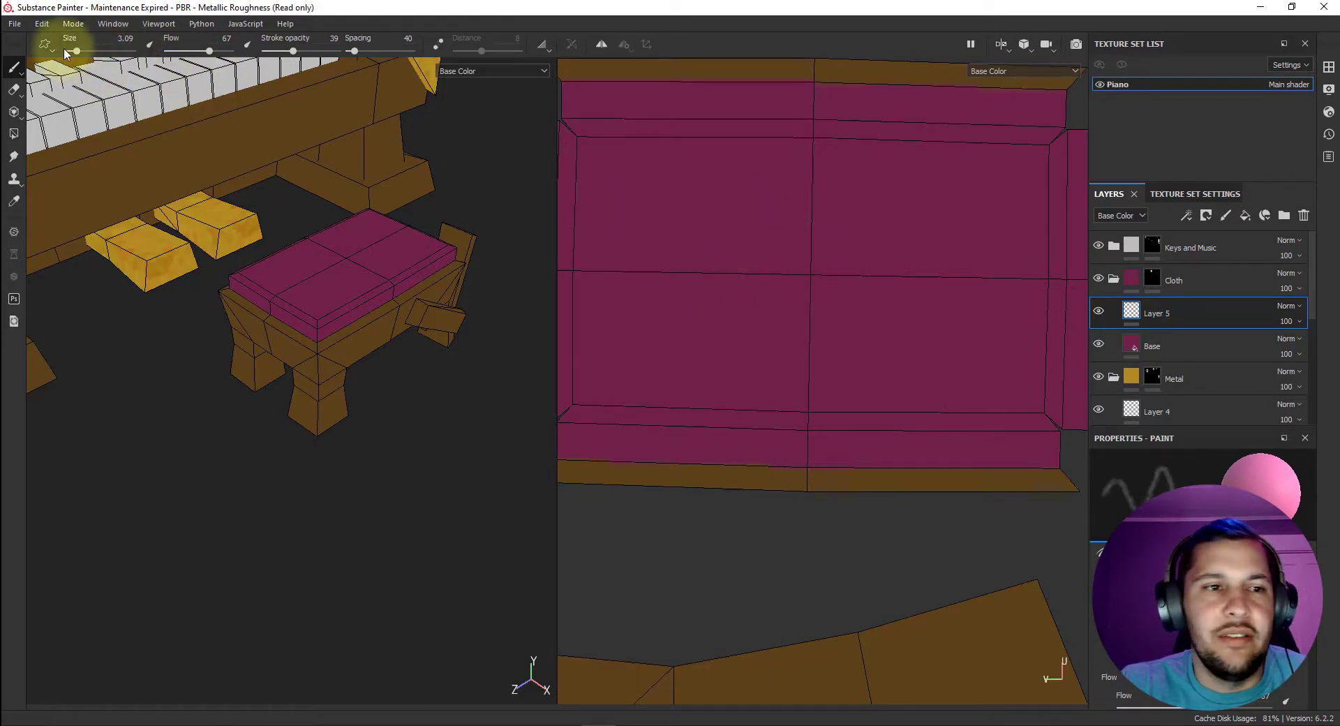
pyautogui.moveTo(72, 56); pyautogui.dragTo(70, 53)
pyautogui.press('p')
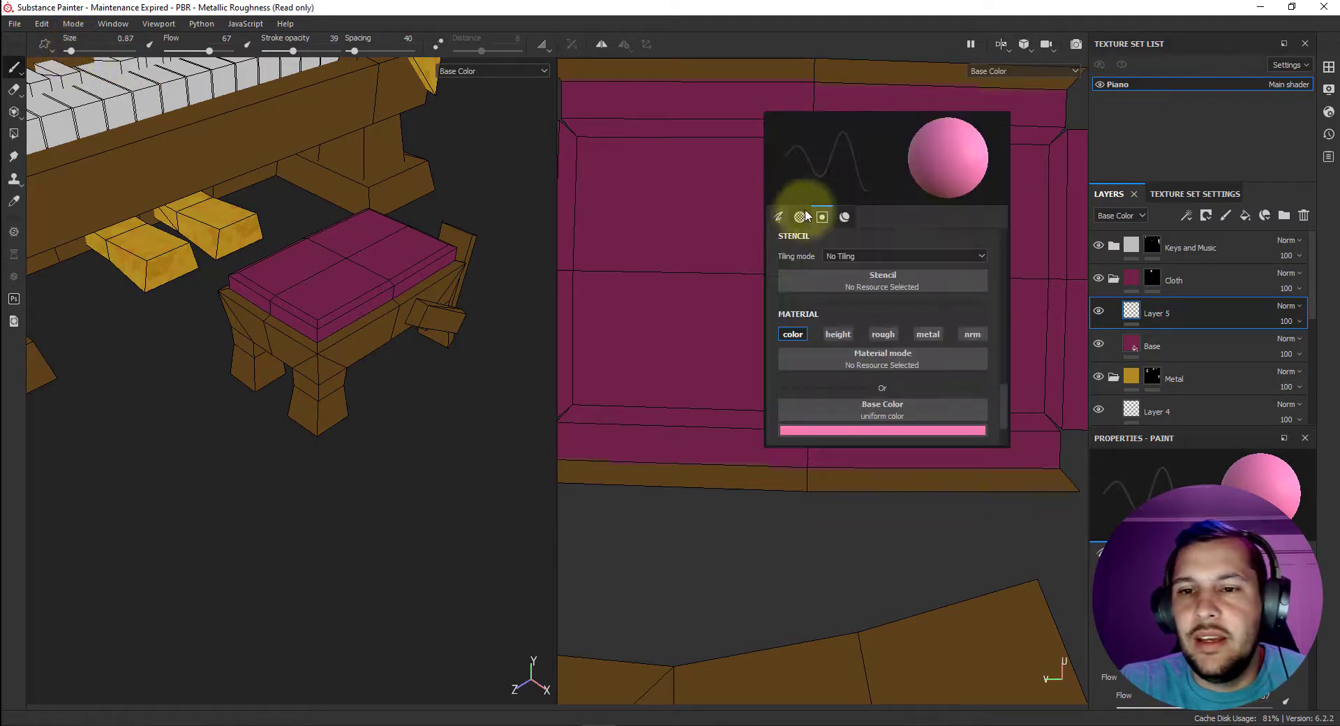
pyautogui.click(783, 217)
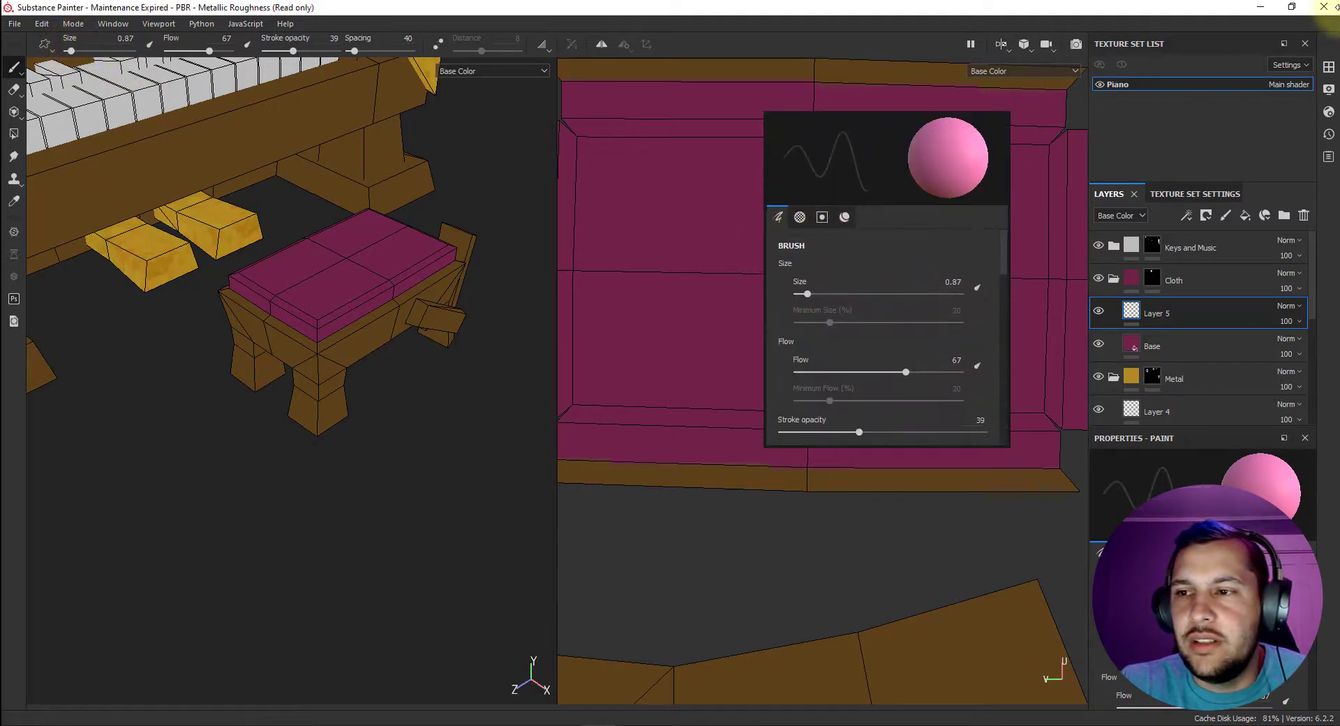
# Switch to the Basic Soft brush with a size of 1.34 and a stroke opacity of 32.
pyautogui.click(1329, 67)
pyautogui.scroll(5, 790, 204)
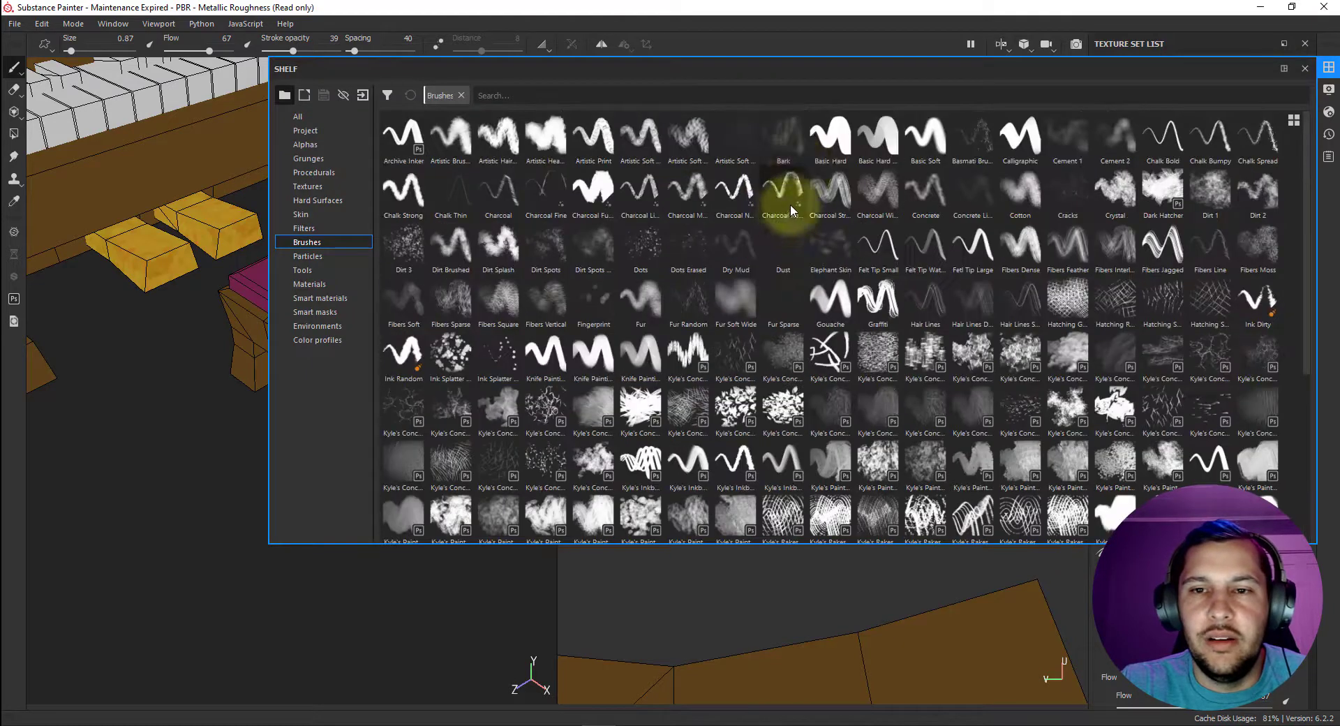
pyautogui.click(925, 136)
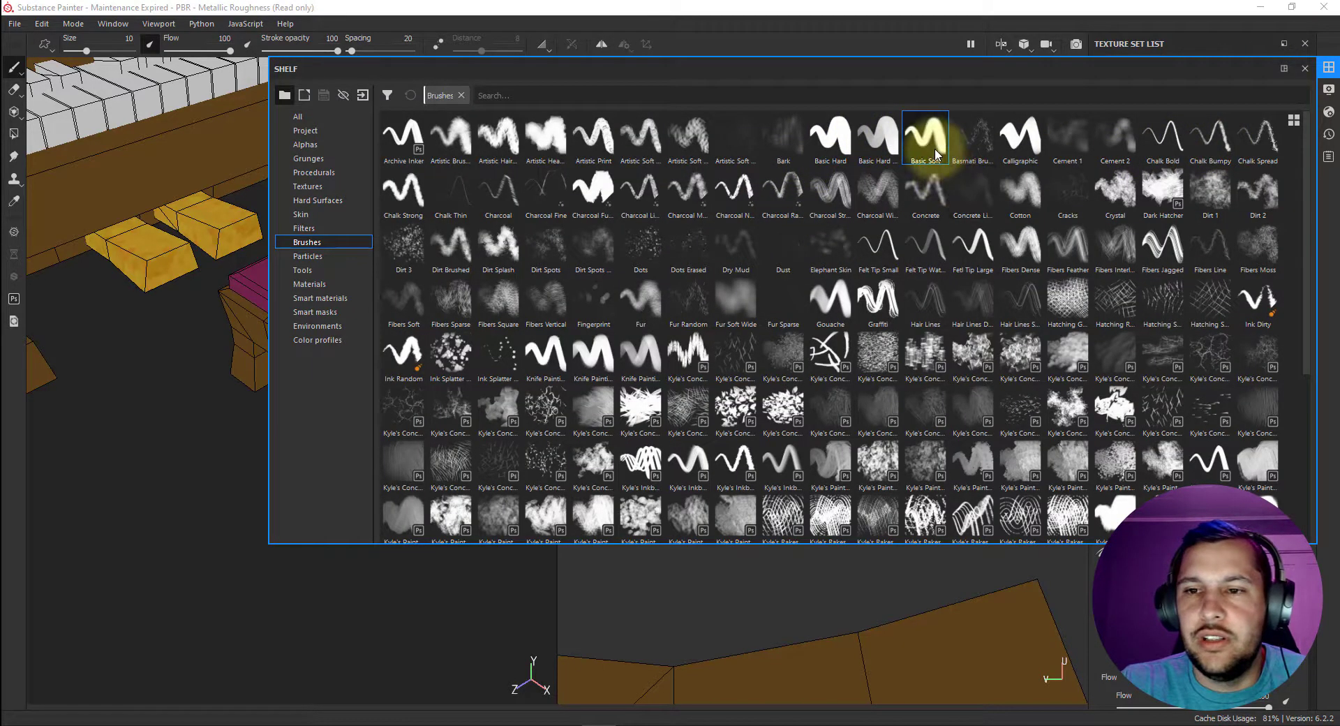
pyautogui.click(1328, 70)
pyautogui.moveTo(338, 51); pyautogui.dragTo(288, 52)
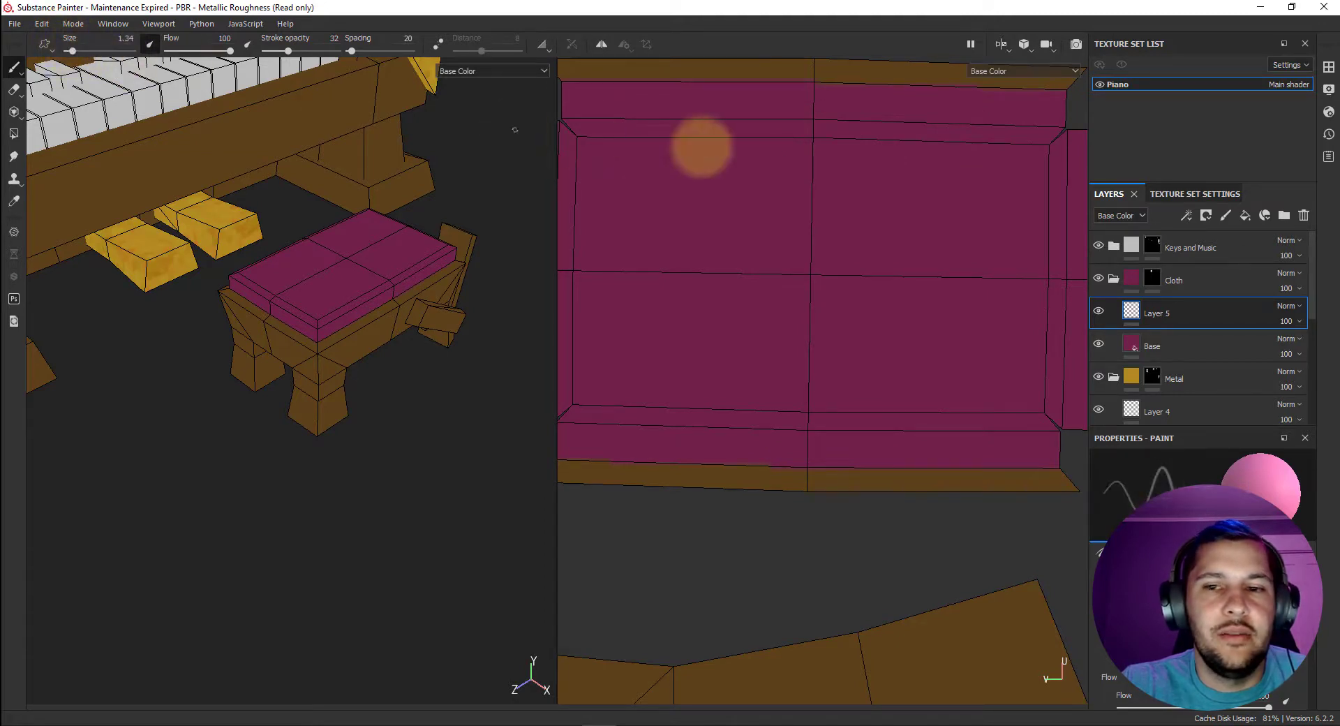
# Try painting a soft pink diamond outline of straight strokes around the center of the cushion's UV island.
pyautogui.click(813, 188)
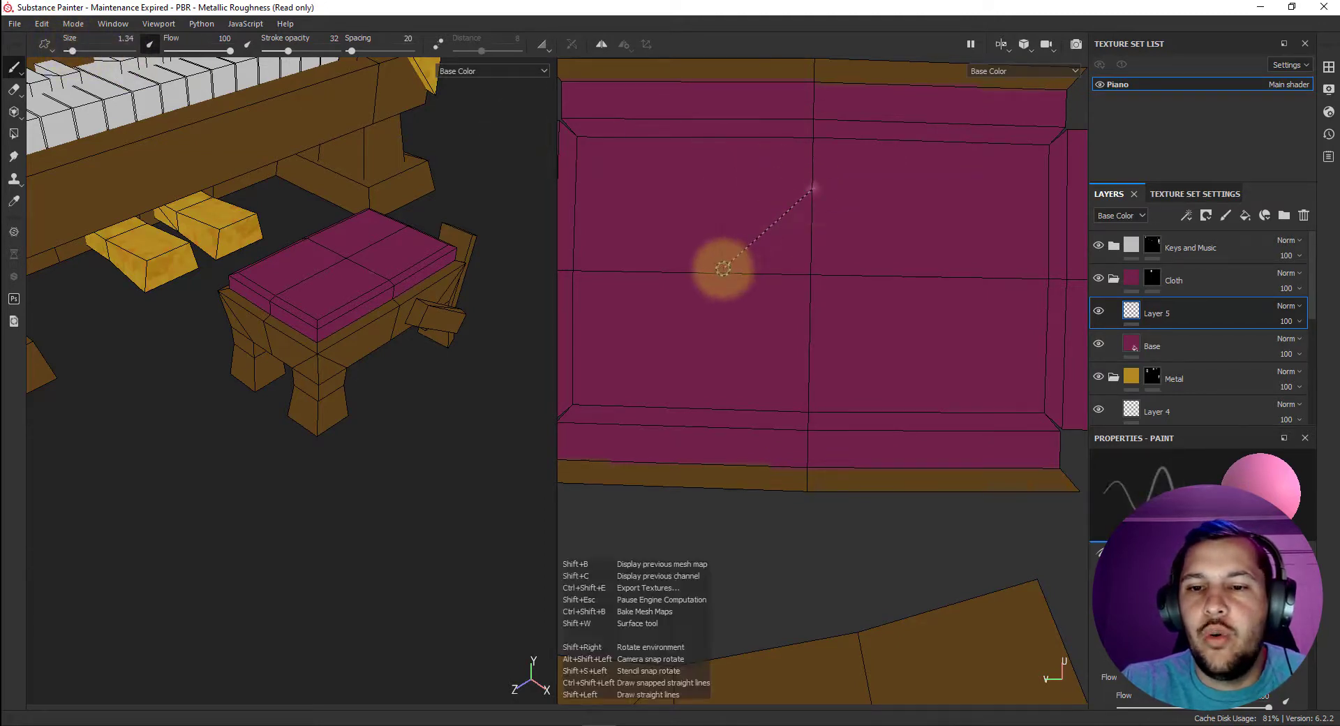
pyautogui.keyDown('shift'); pyautogui.click(721, 274); pyautogui.keyUp('shift')
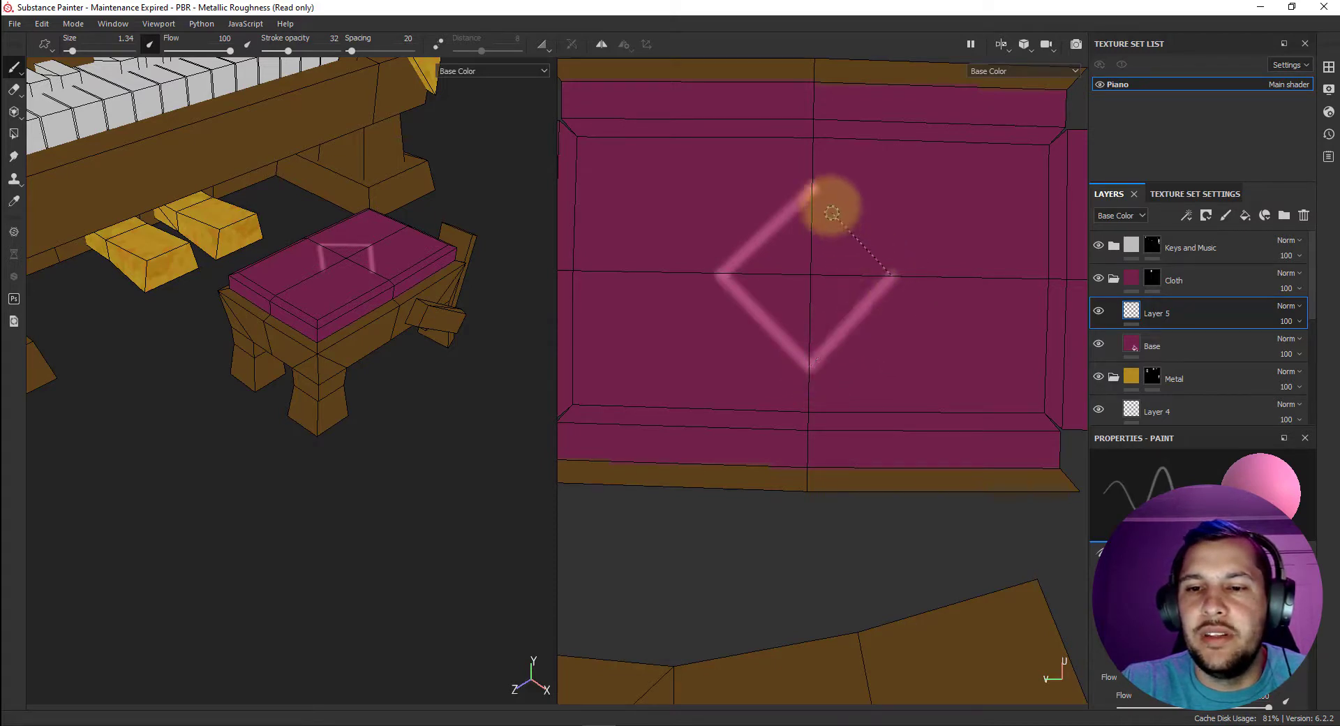
pyautogui.keyDown('shift'); pyautogui.click(811, 186); pyautogui.keyUp('shift')
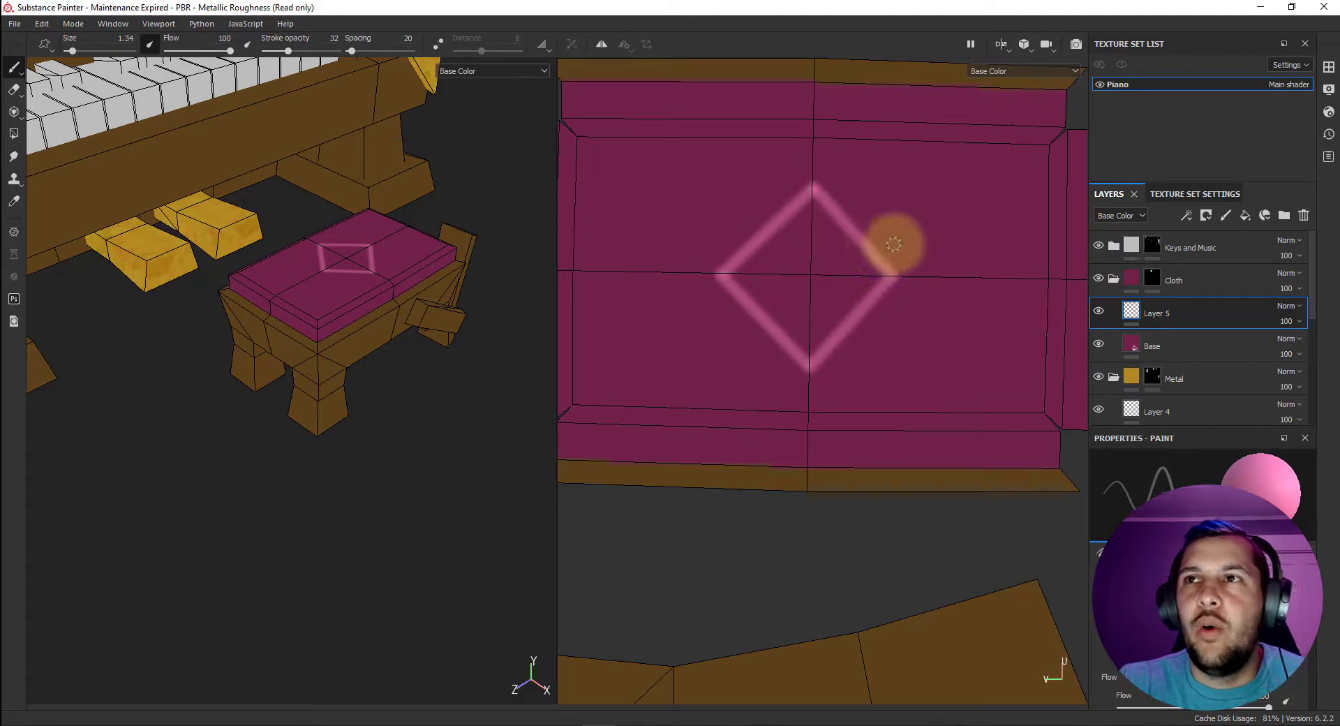
pyautogui.hotkey('ctrl', 'z')
pyautogui.hotkey('ctrl', 'z')
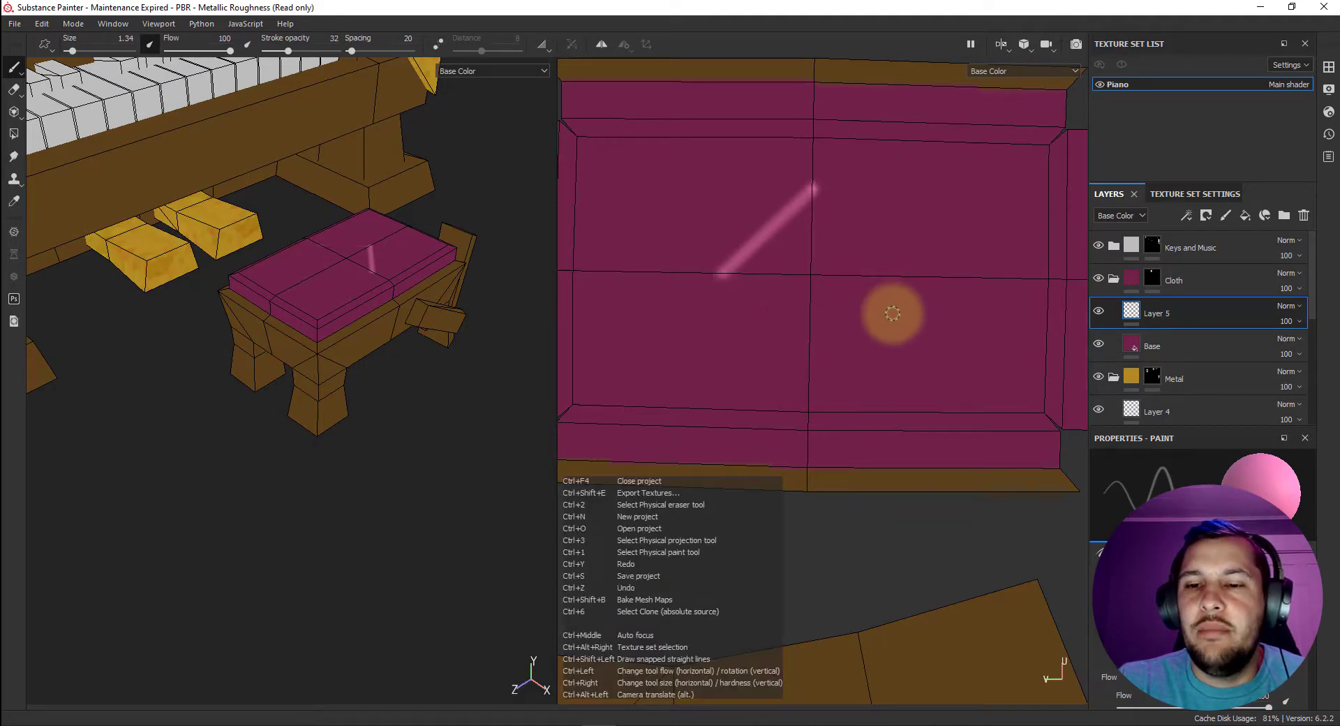
pyautogui.hotkey('ctrl', 'z')
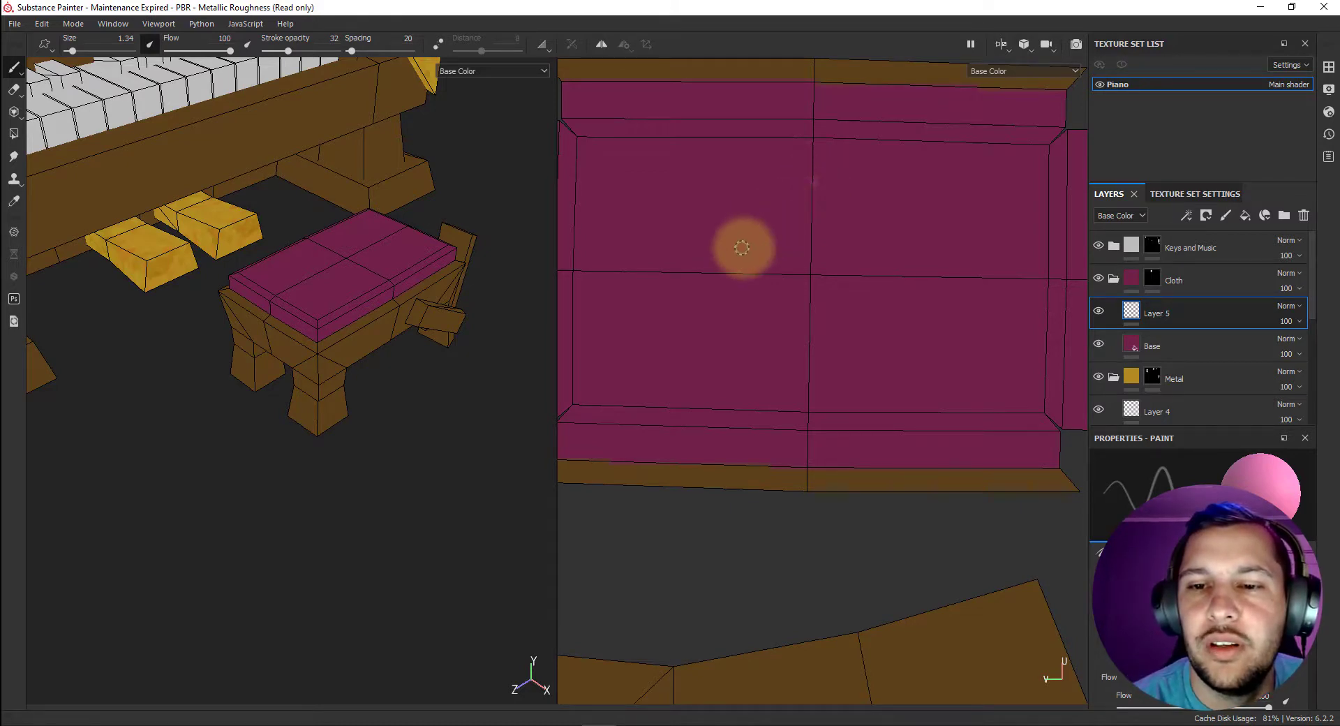
# Try painting a diagonal in two straight strokes from the cushion's upper centerline to the lower left corner of its top face.
pyautogui.press('shift')
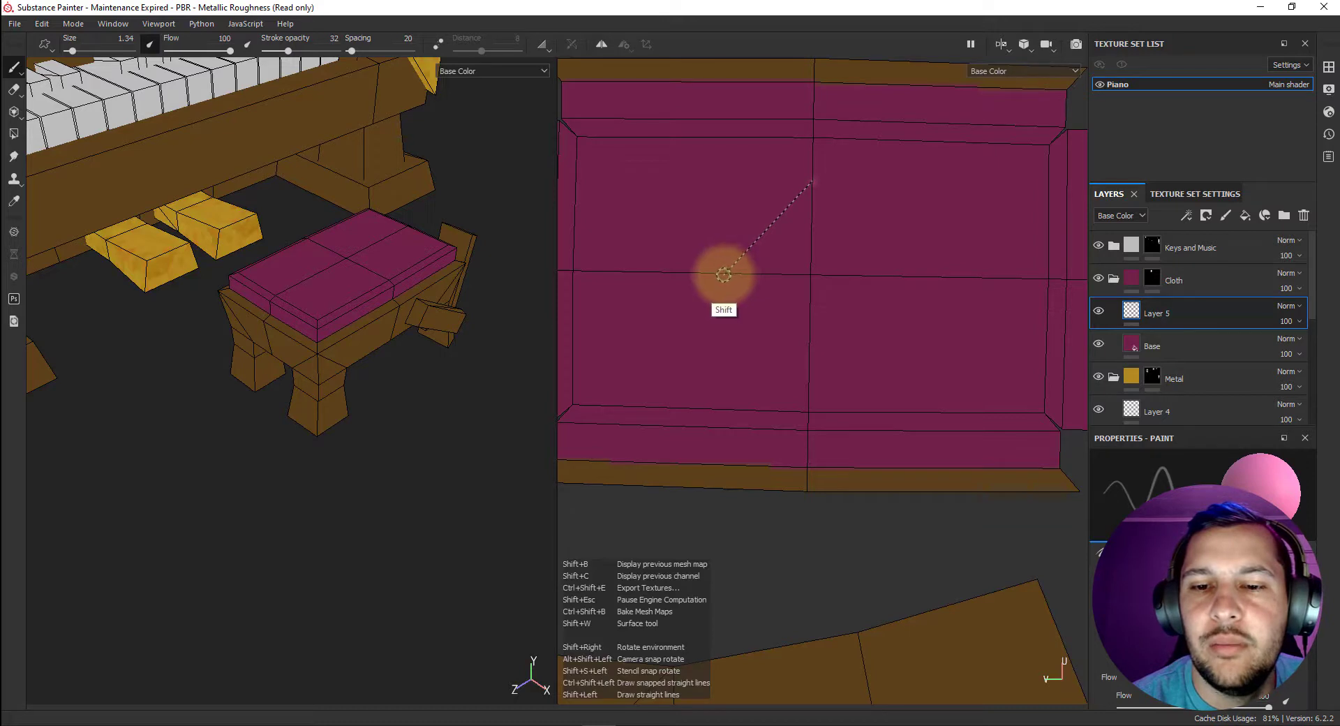
pyautogui.keyDown('shift'); pyautogui.click(726, 272); pyautogui.keyUp('shift')
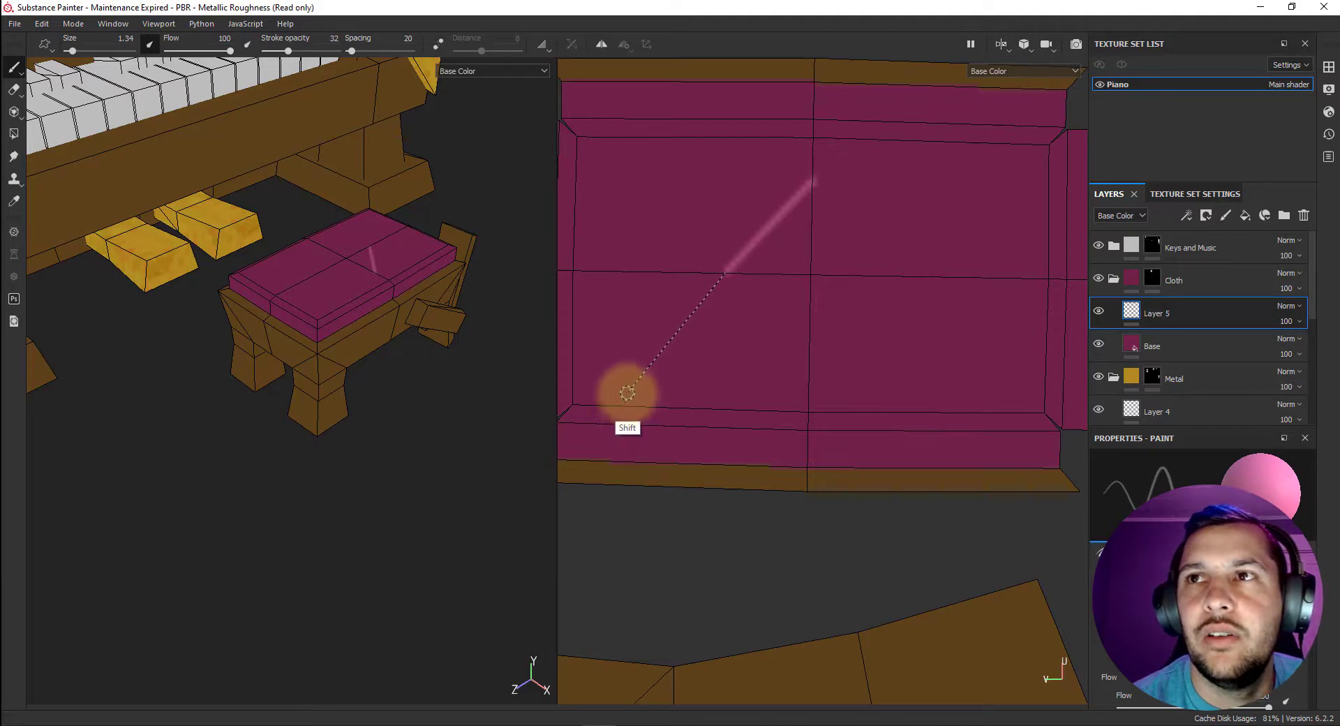
pyautogui.keyDown('shift'); pyautogui.click(605, 405); pyautogui.keyUp('shift')
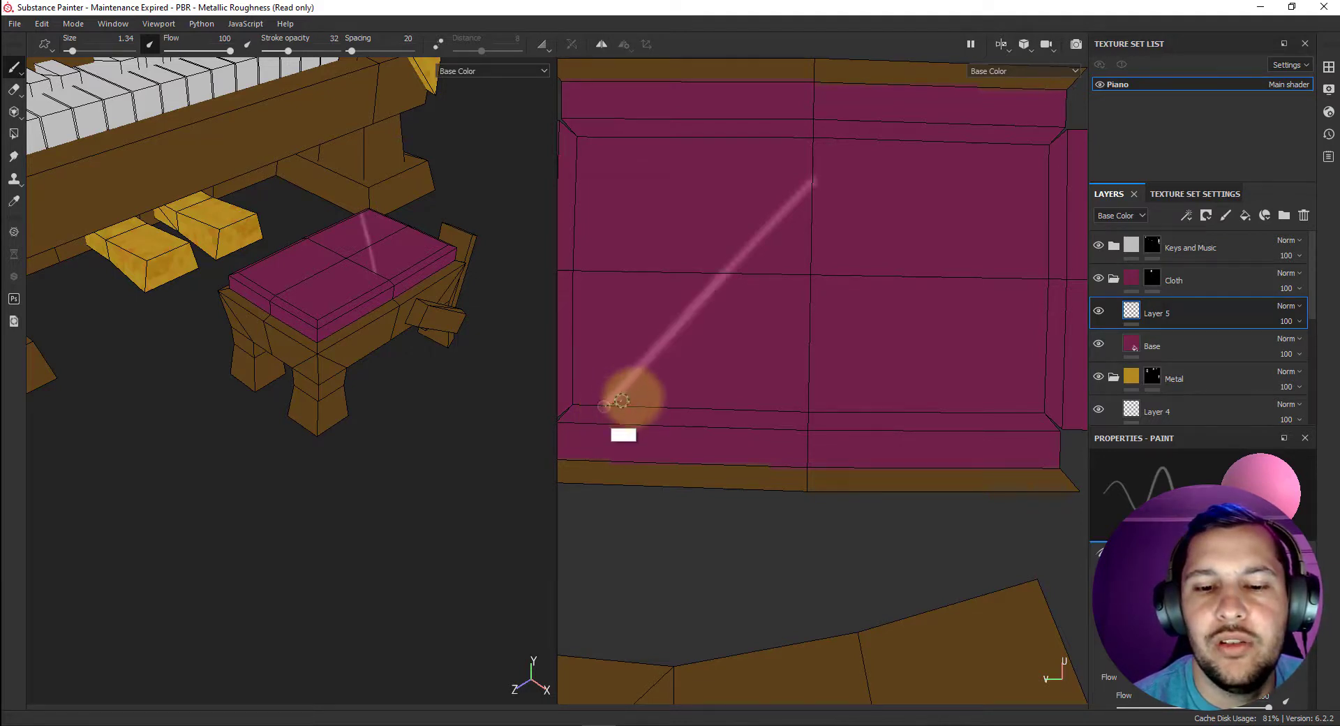
pyautogui.hotkey('ctrl', 'z')
pyautogui.hotkey('ctrl', 'z')
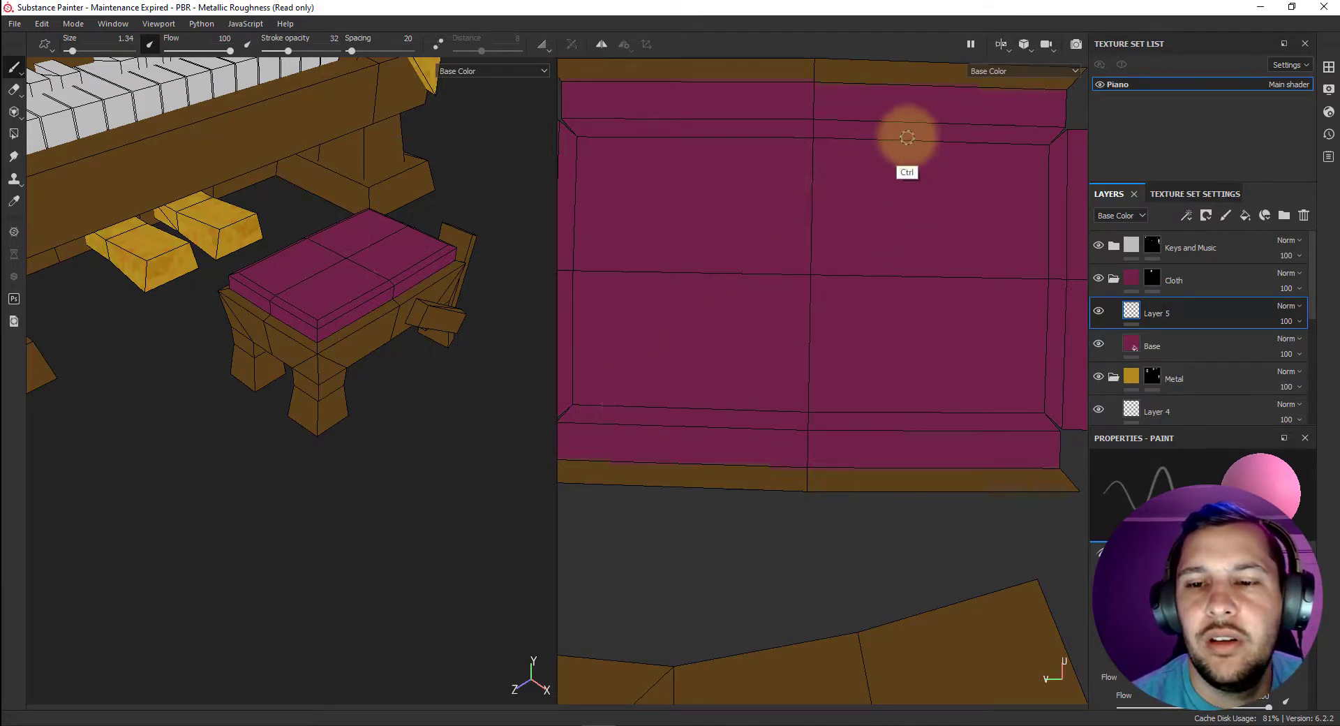
# Paint two long parallel pink diagonals rising to the right across the cushion, the second from the bottom midpoint to the upper right corner.
pyautogui.click(913, 86)
pyautogui.keyDown('shift'); pyautogui.click(614, 404); pyautogui.keyUp('shift')
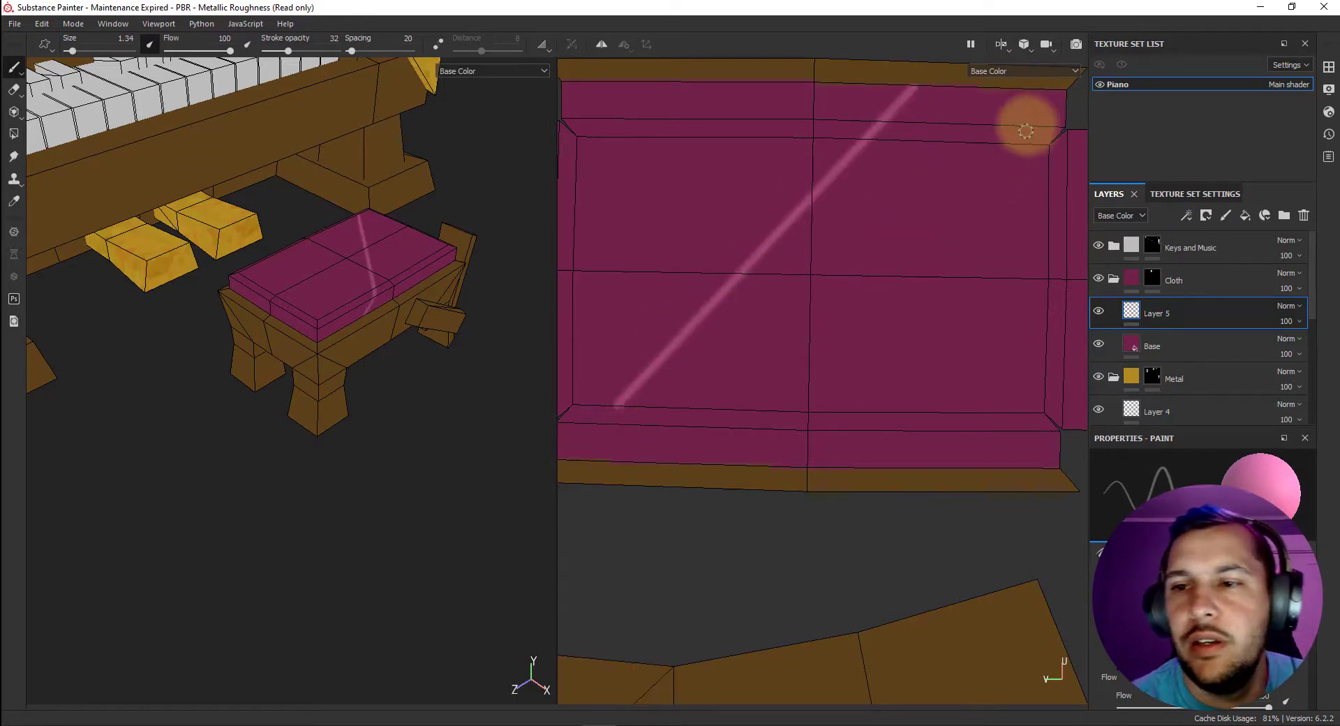
pyautogui.click(811, 408)
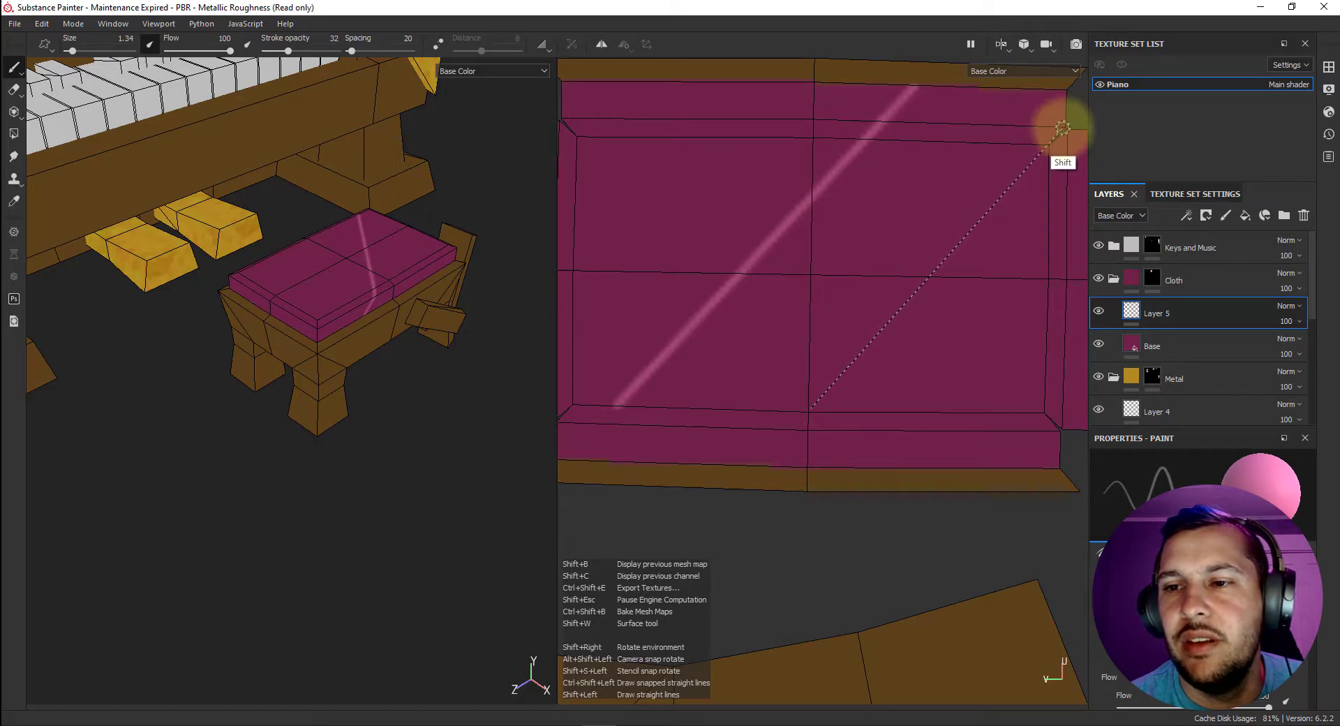
pyautogui.keyDown('shift'); pyautogui.click(1062, 128); pyautogui.keyUp('shift')
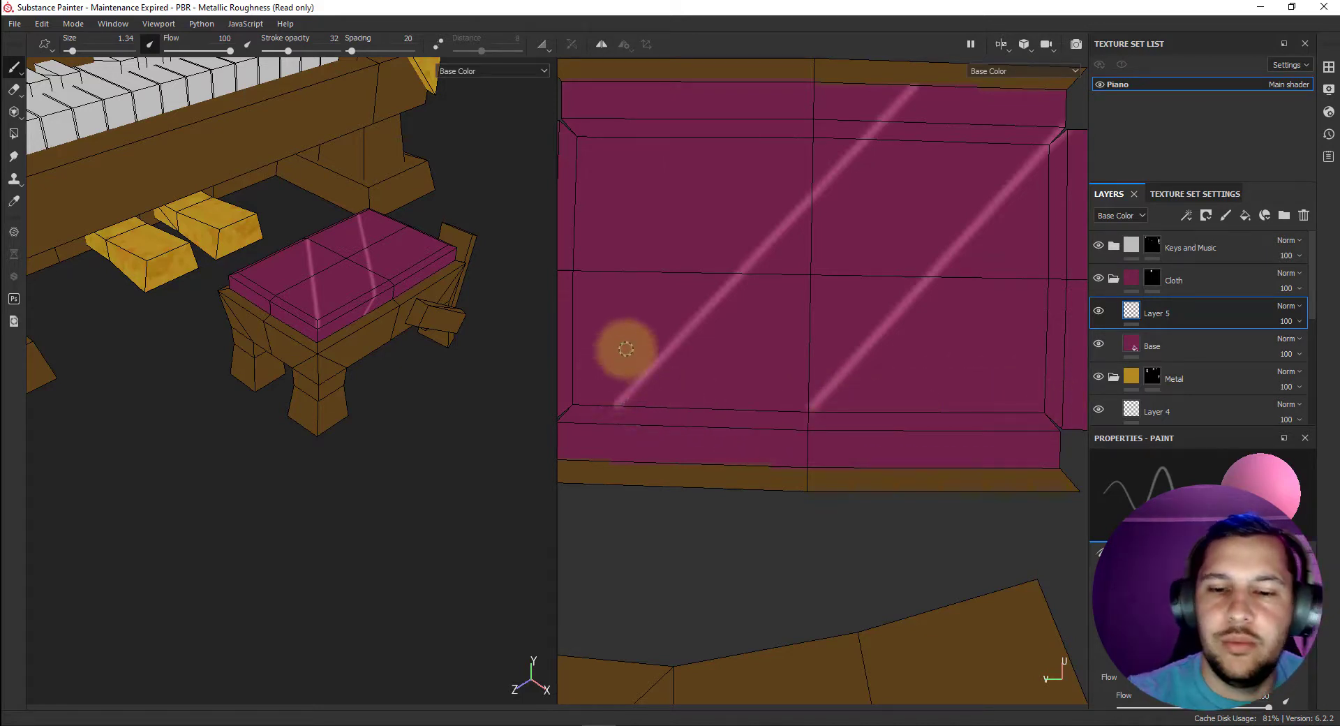
# Paint straight strokes from the first diagonal's lower end to the left flap and up to the top flap, plus a crossing diagonal to the bottom midpoint.
pyautogui.moveTo(627, 349); pyautogui.dragTo(718, 365, button='middle')
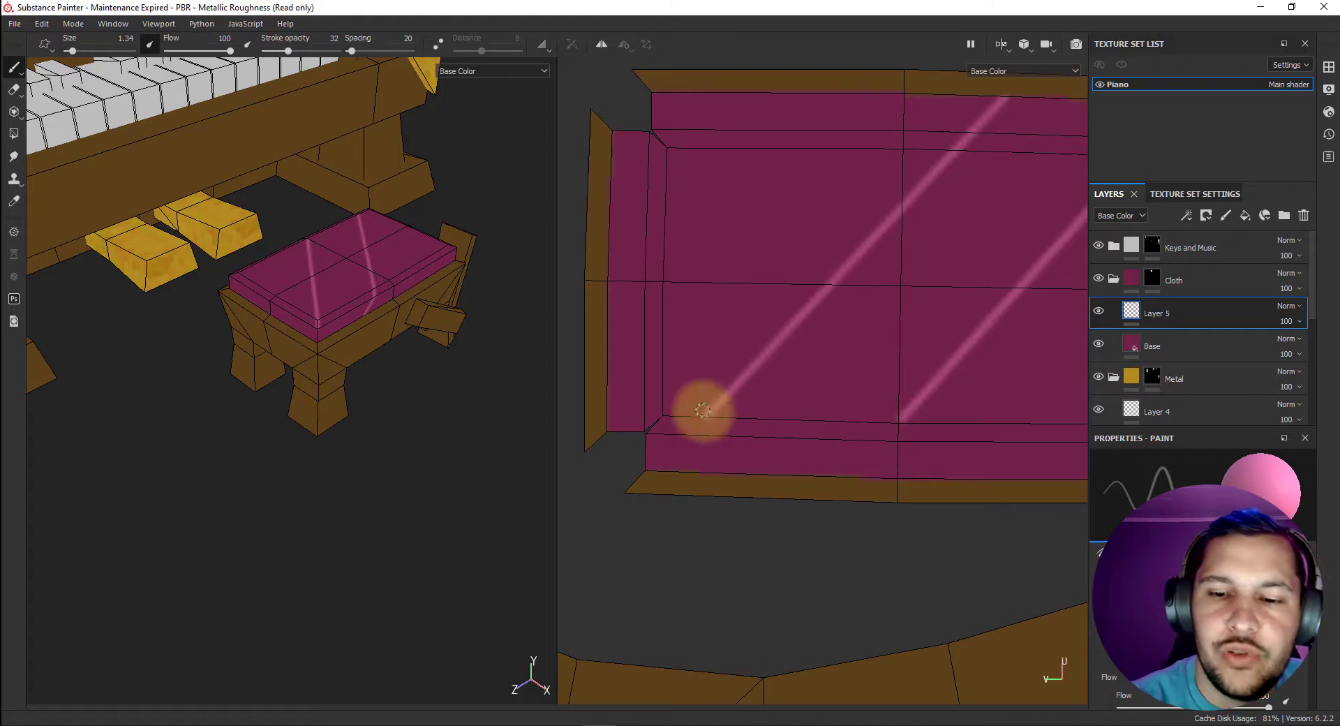
pyautogui.keyDown('shift'); pyautogui.click(609, 277); pyautogui.keyUp('shift')
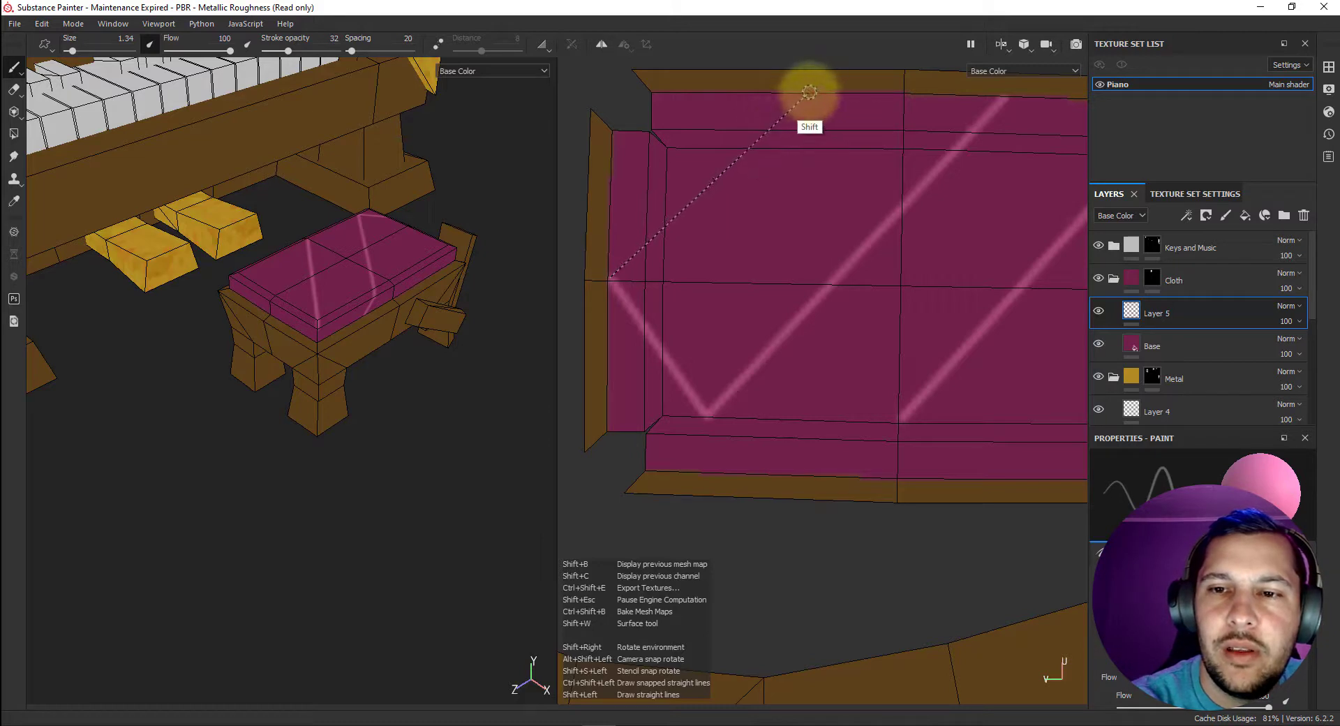
pyautogui.keyDown('shift'); pyautogui.click(809, 91); pyautogui.keyUp('shift')
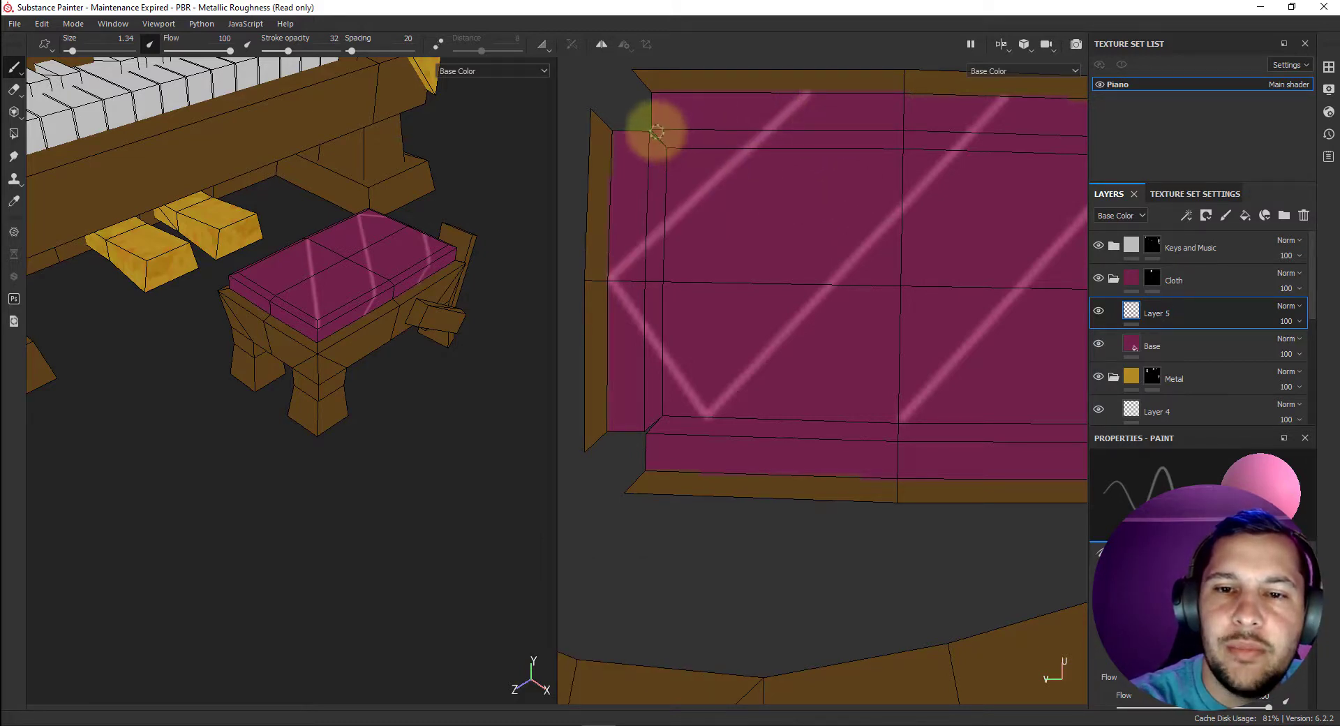
pyautogui.keyDown('shift'); pyautogui.click(905, 419); pyautogui.keyUp('shift')
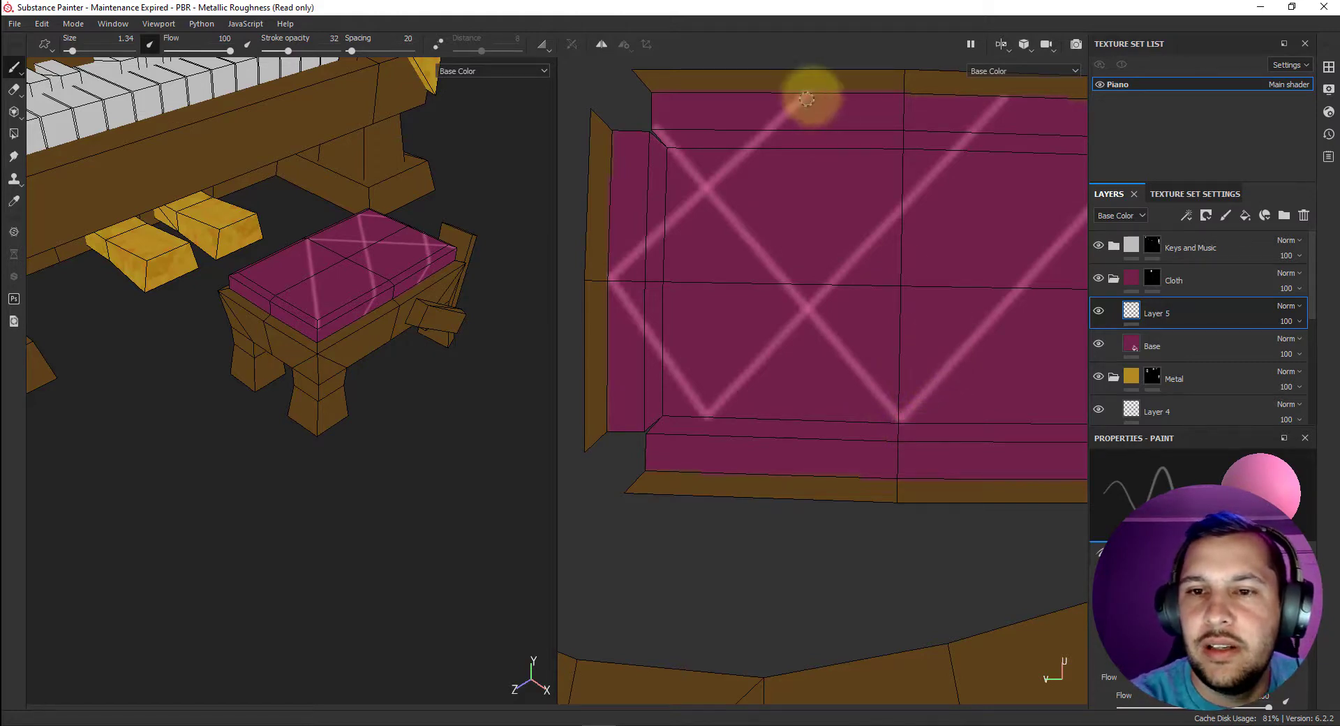
pyautogui.press('shift')
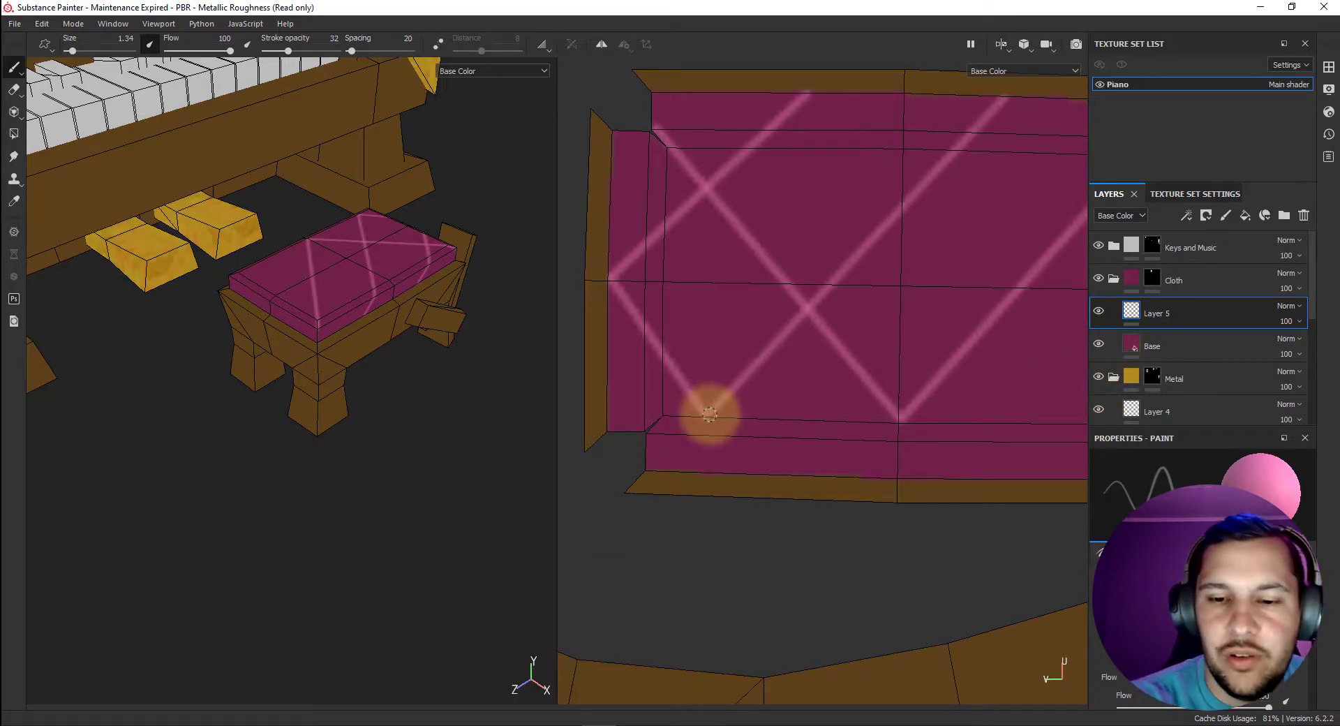
# Extend the diagonals from their two lower meeting points across the cushion's bottom flap with four short straight strokes.
pyautogui.click(709, 415)
pyautogui.keyDown('shift'); pyautogui.click(649, 470); pyautogui.keyUp('shift')
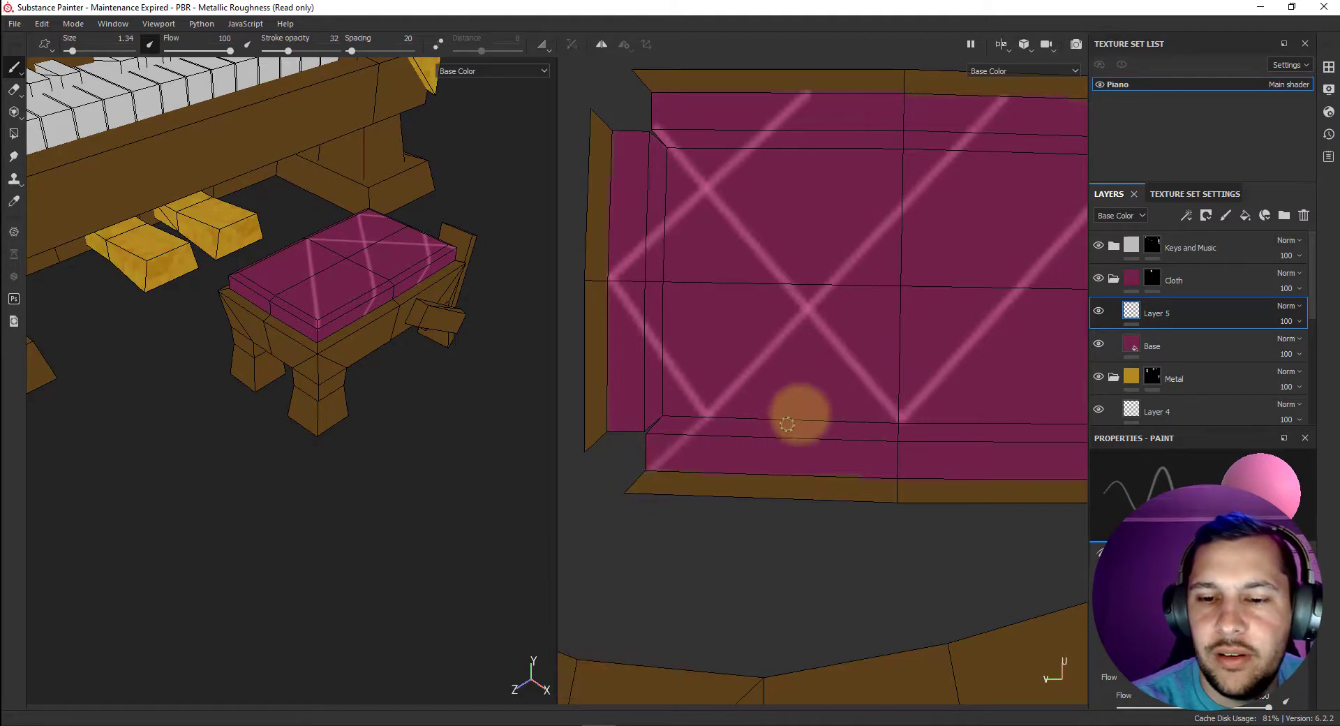
pyautogui.click(708, 416)
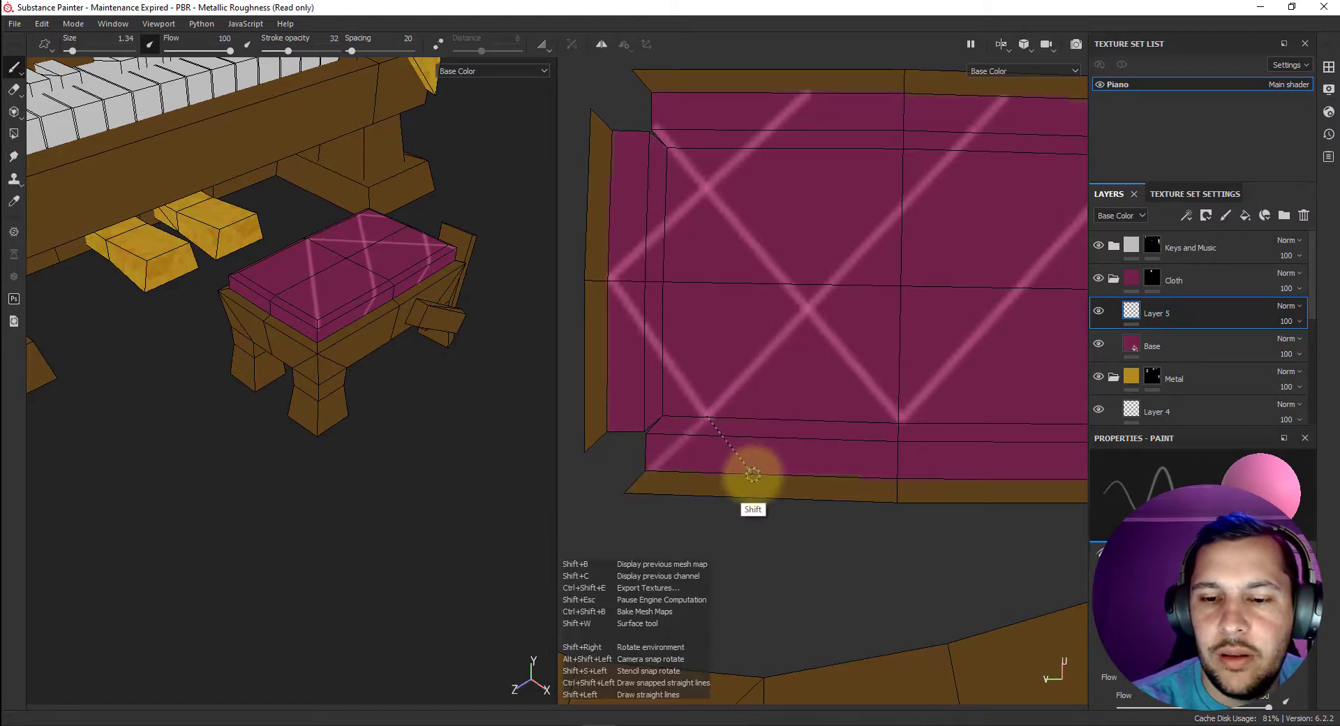
pyautogui.click(900, 415)
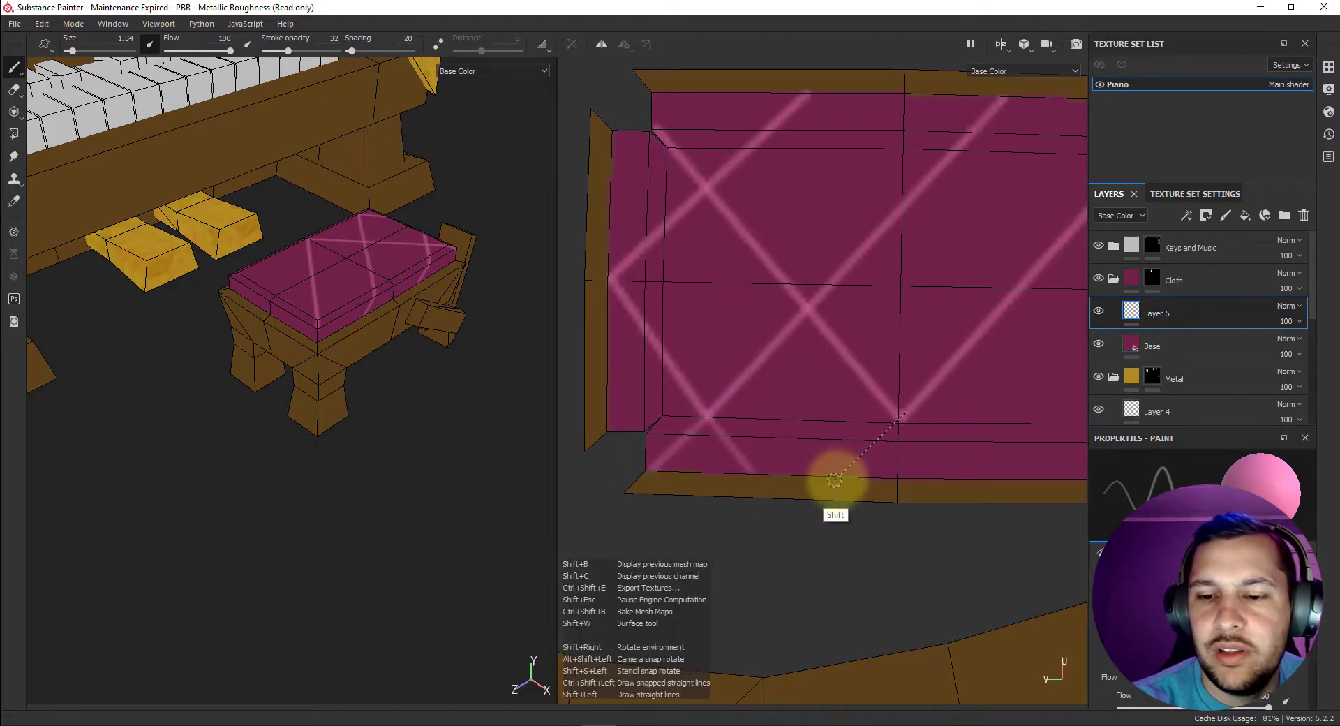
pyautogui.keyDown('shift'); pyautogui.click(847, 476); pyautogui.keyUp('shift')
pyautogui.click(898, 417)
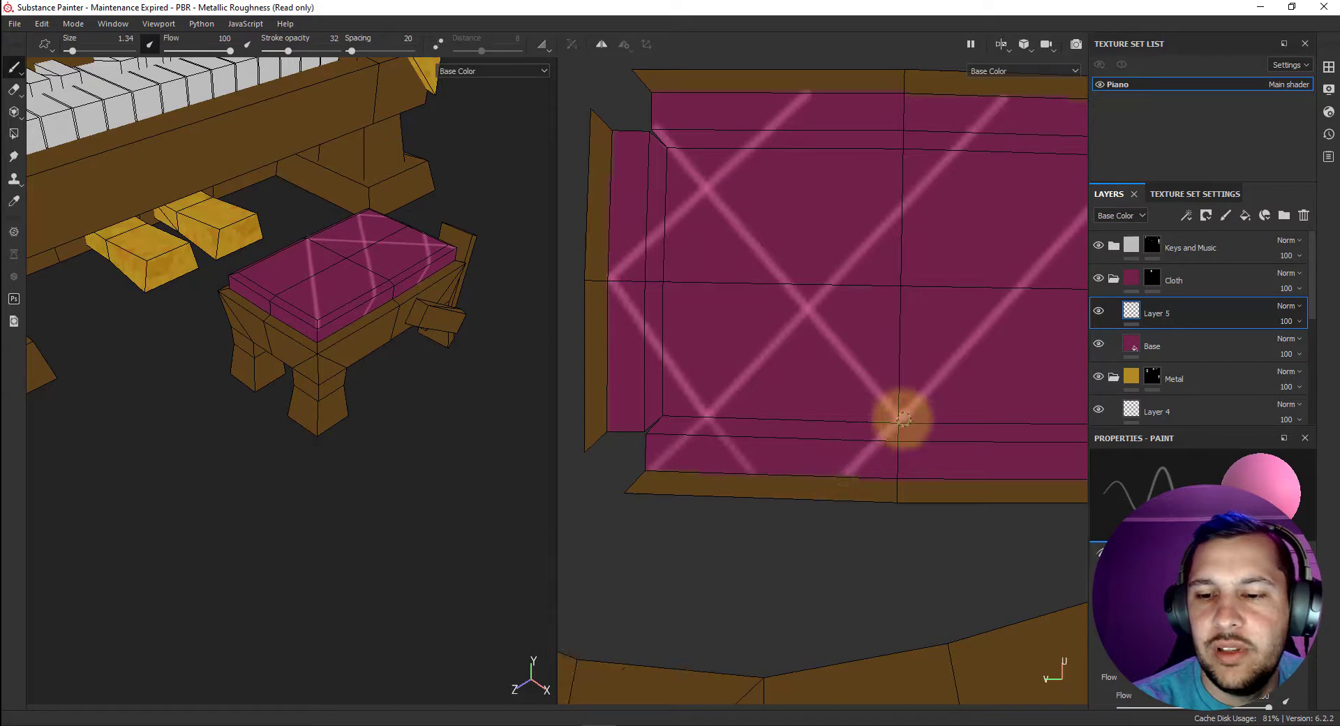
pyautogui.keyDown('shift'); pyautogui.click(966, 479); pyautogui.keyUp('shift')
# Complete the lattice on the cushion's right half with two diagonals down from the top flap and one from the bottom flap to the right flap.
pyautogui.moveTo(978, 424)
pyautogui.mouseDown(button='middle')
pyautogui.moveTo(850, 409)
pyautogui.moveTo(809, 373)
pyautogui.moveTo(880, 416)
pyautogui.mouseUp(button='middle')
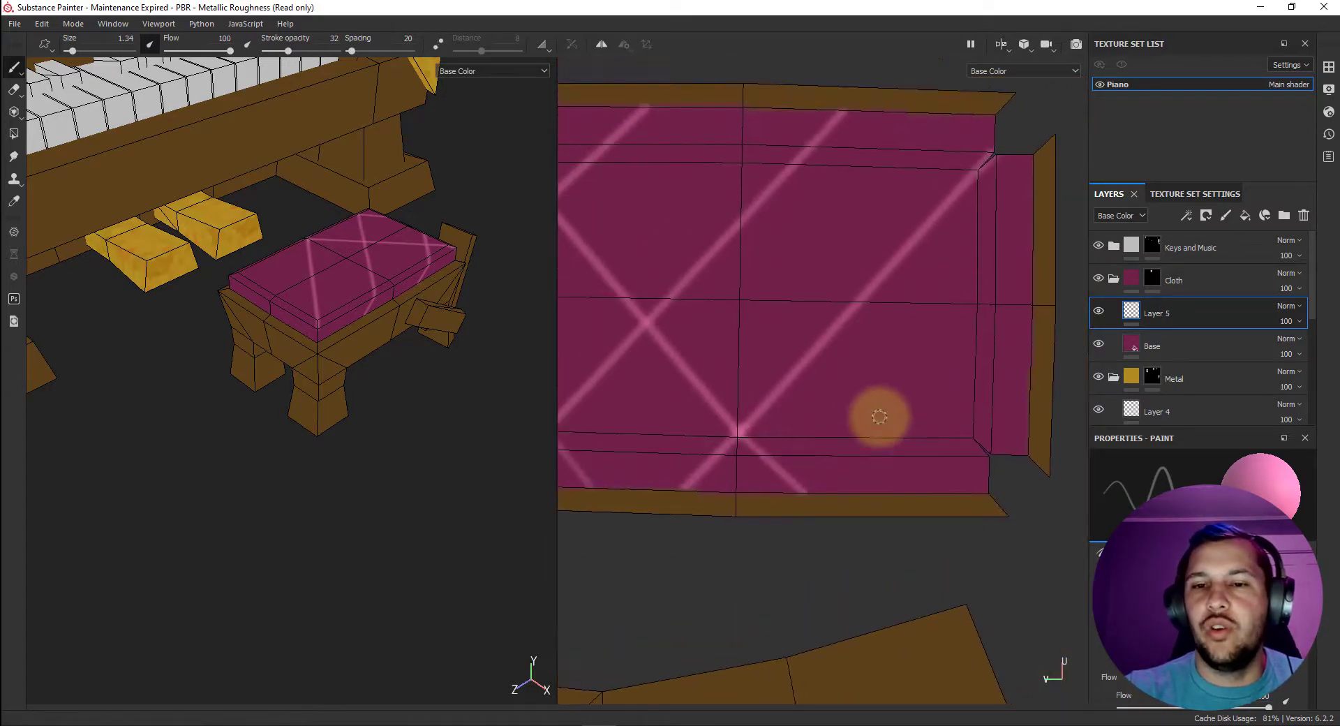
pyautogui.click(643, 108)
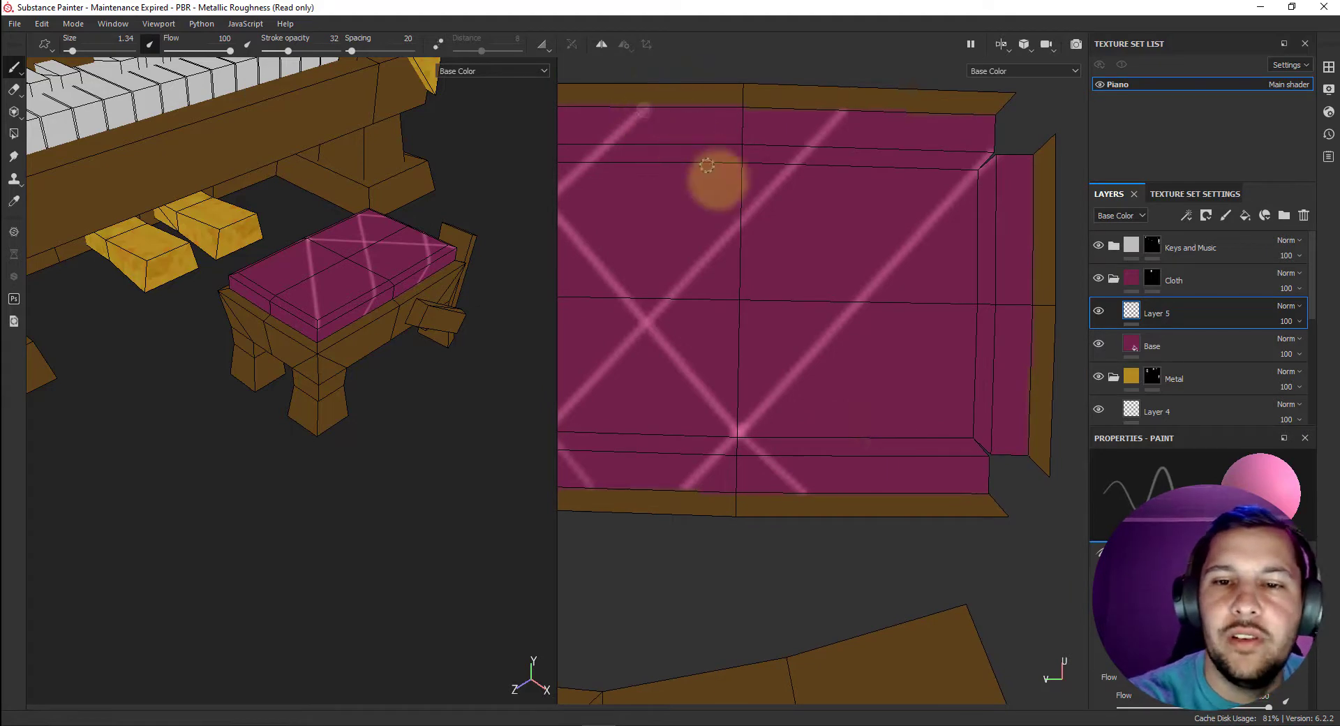
pyautogui.keyDown('shift'); pyautogui.click(953, 489); pyautogui.keyUp('shift')
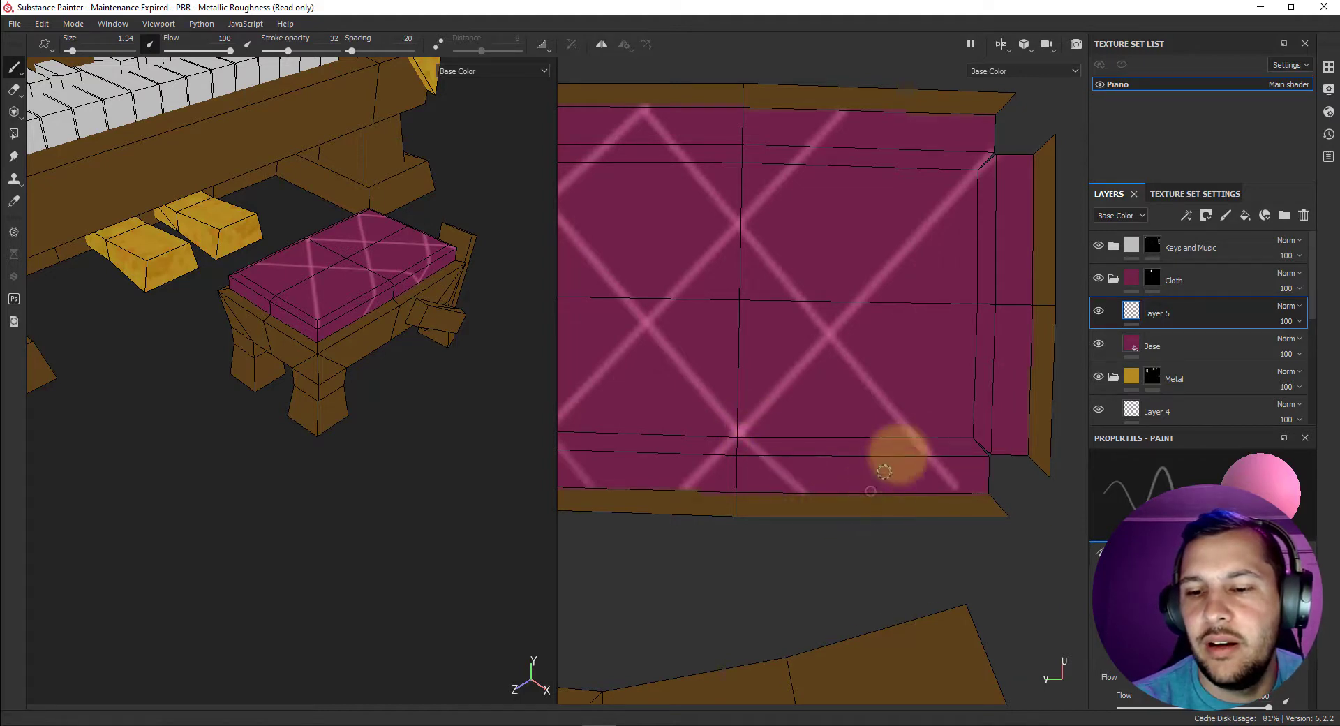
pyautogui.press('shift')
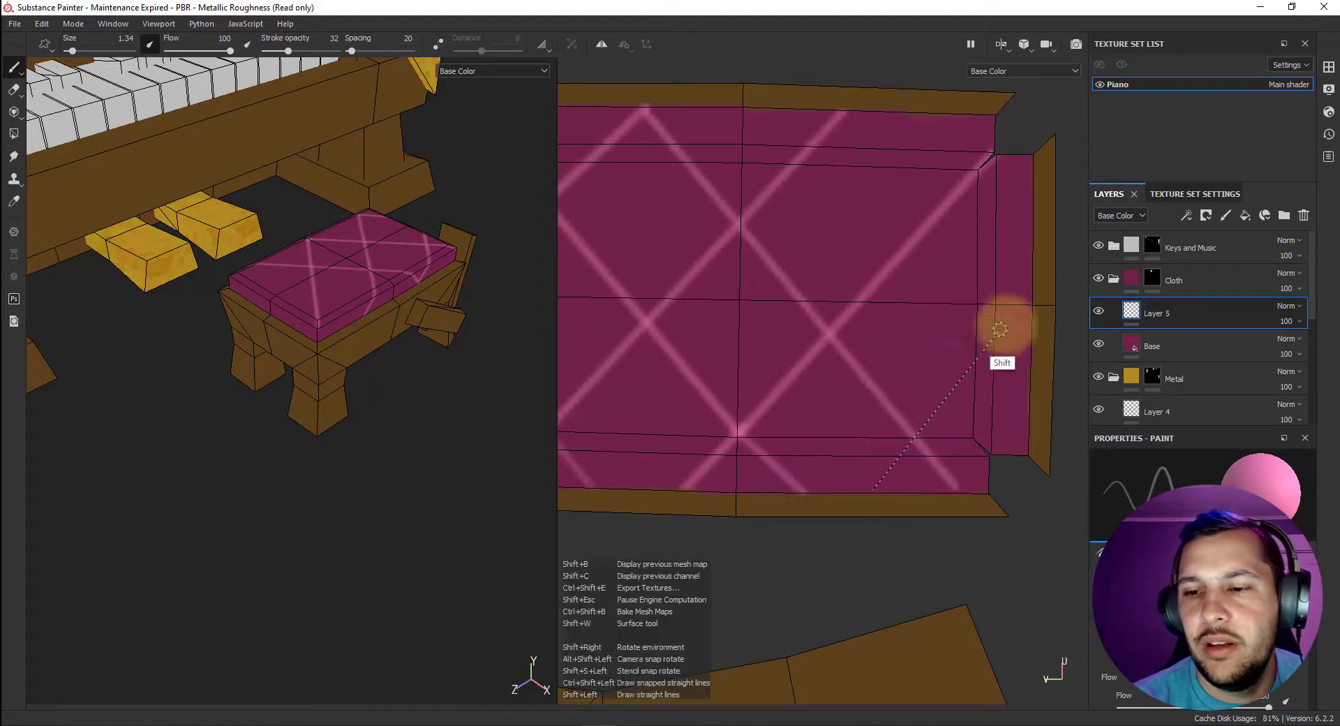
pyautogui.keyDown('shift'); pyautogui.click(1034, 286); pyautogui.keyUp('shift')
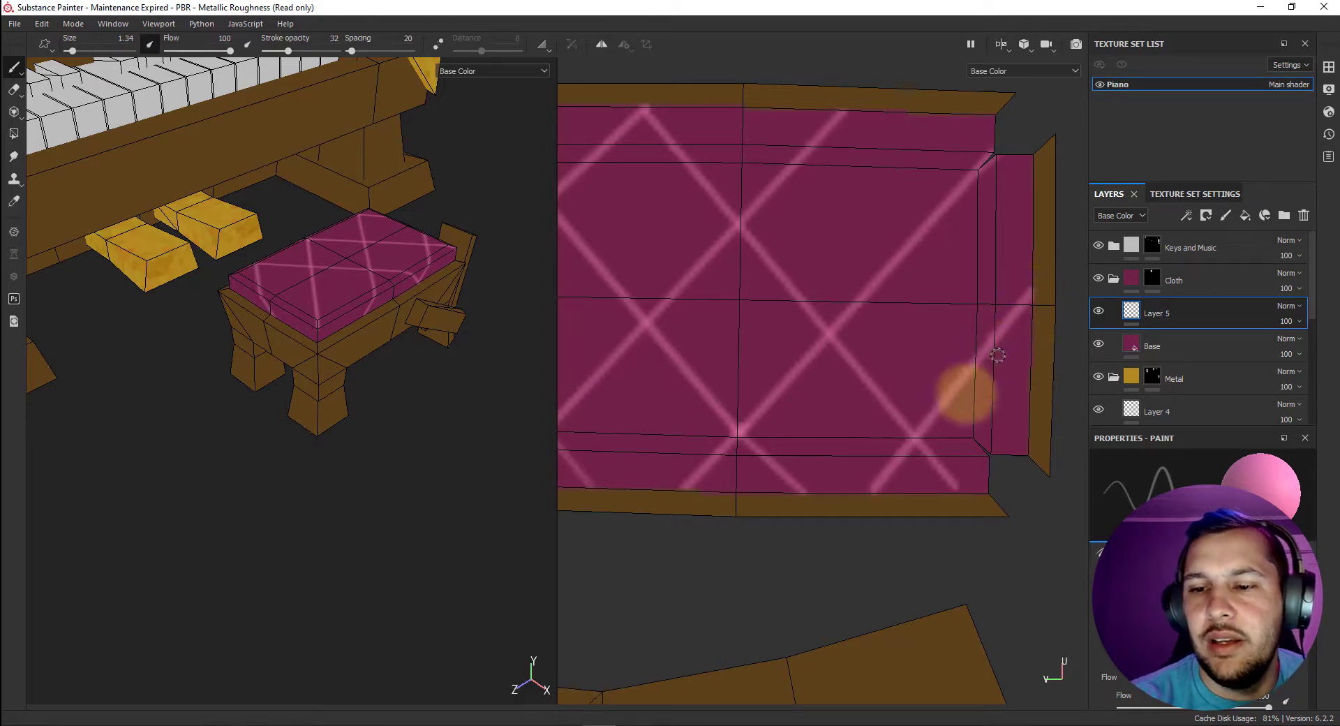
pyautogui.click(841, 109)
pyautogui.press('shift')
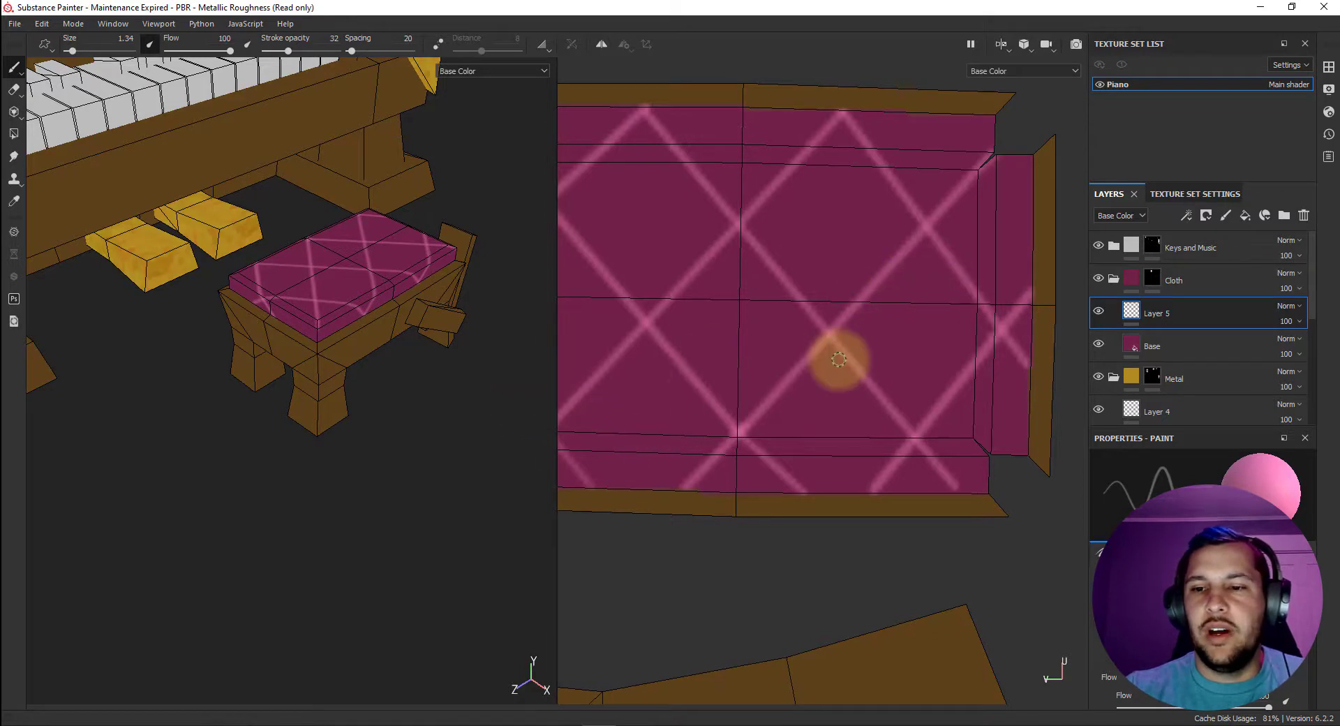
# Paint bright pink tuft buttons over the lattice crossings across the cushion, on both its left and right halves.
pyautogui.scroll(-3, 838, 359)
pyautogui.moveTo(838, 359)
pyautogui.mouseDown(button='middle')
pyautogui.moveTo(815, 359)
pyautogui.moveTo(892, 357)
pyautogui.mouseUp(button='middle')
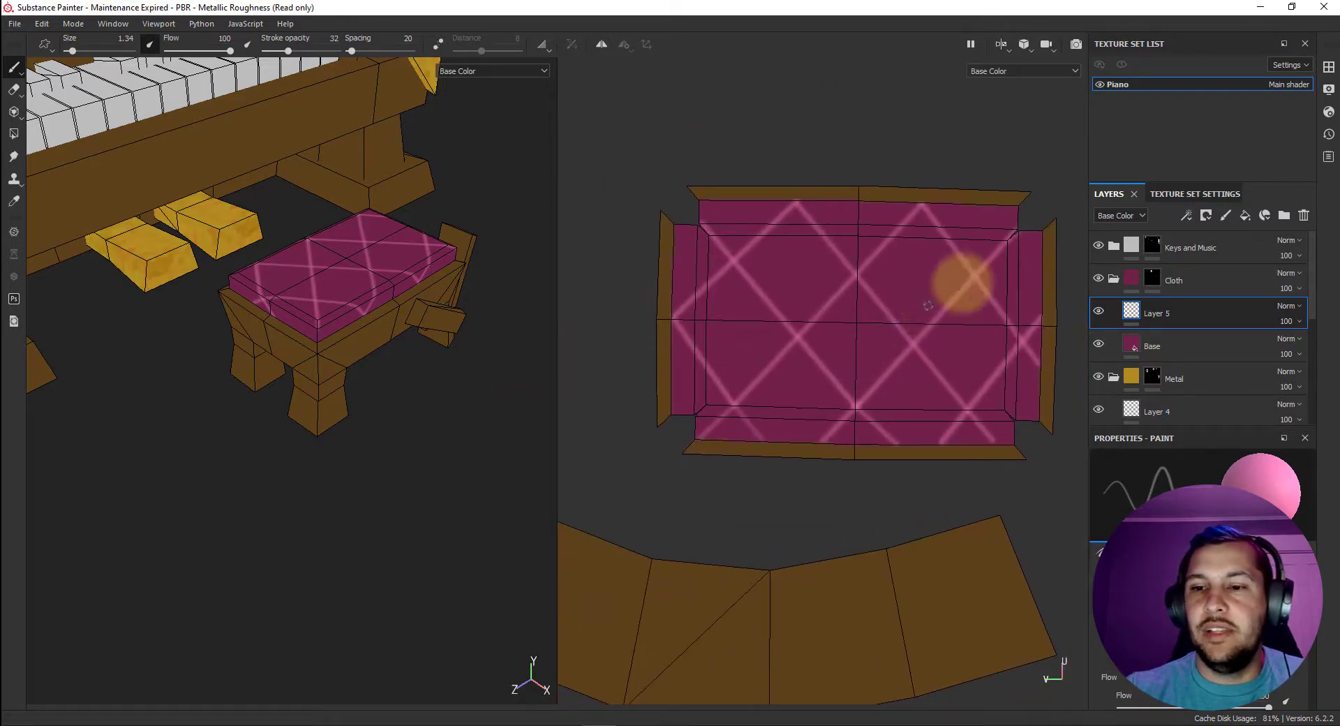
pyautogui.scroll(4, 810, 301)
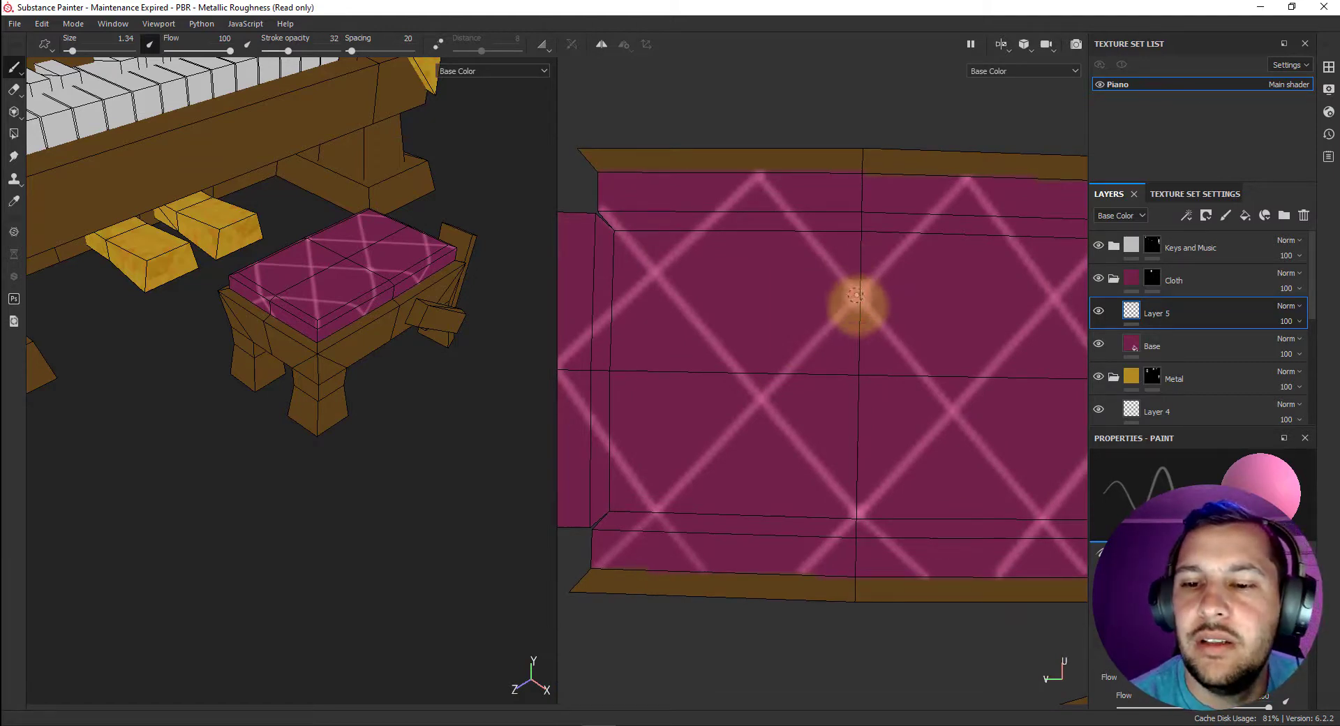
pyautogui.click(758, 397)
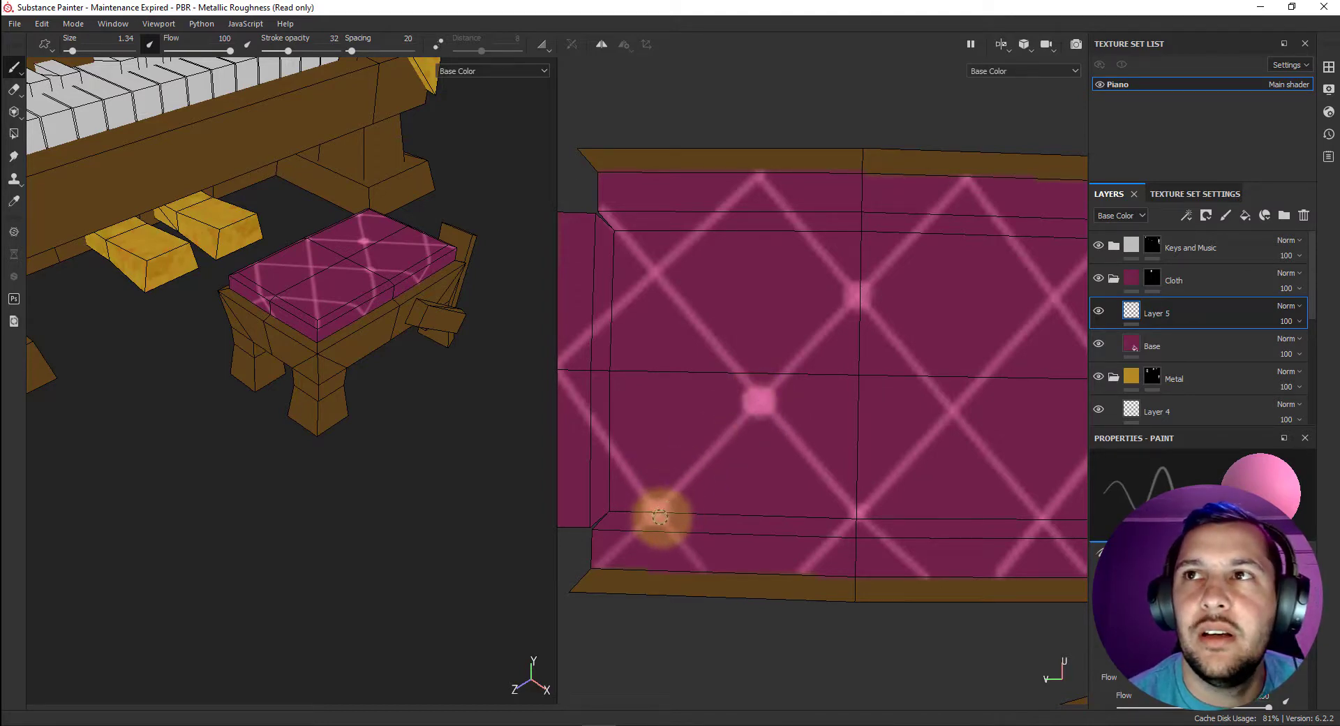
pyautogui.click(658, 511)
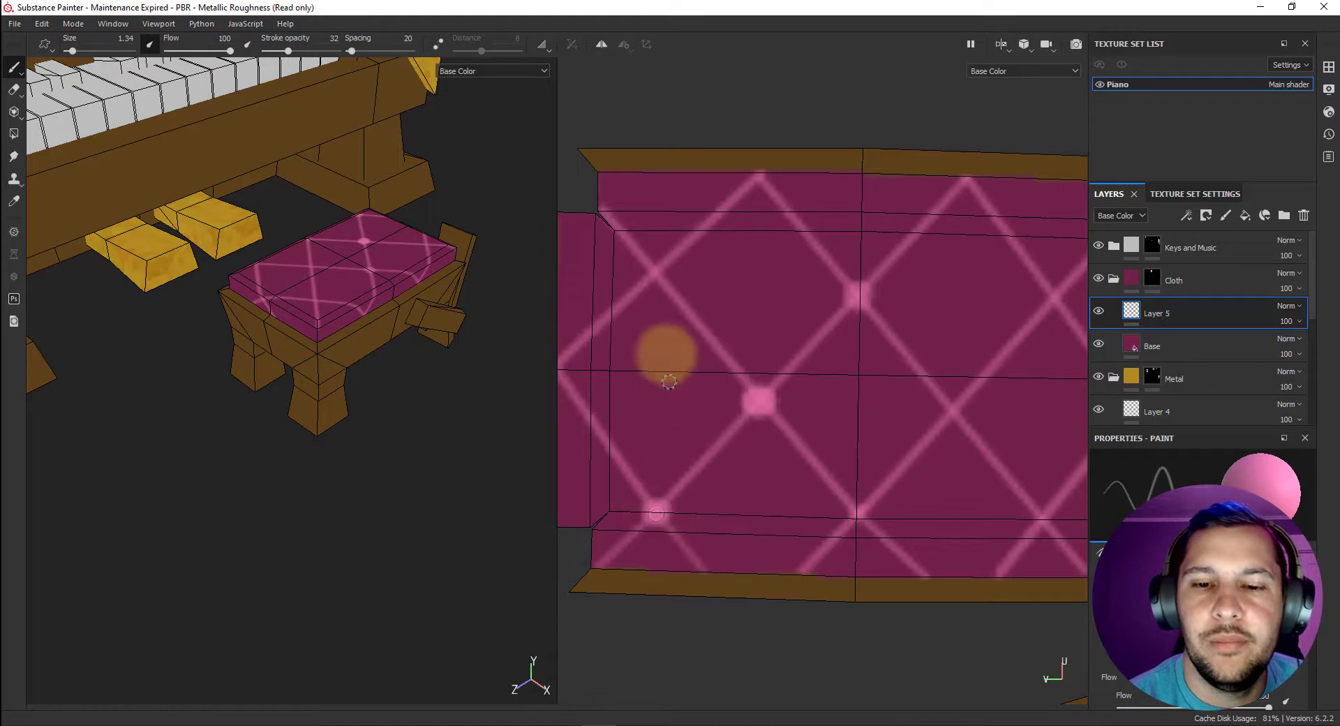
pyautogui.click(654, 265)
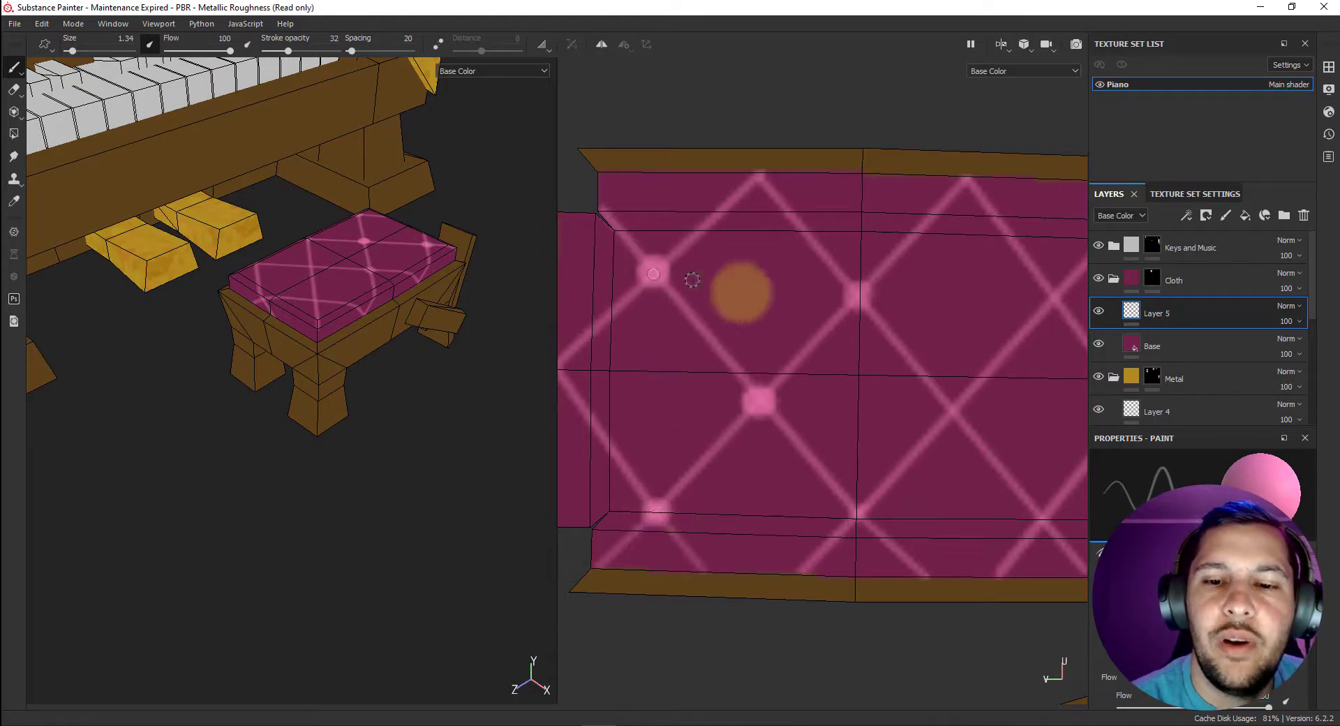
pyautogui.click(851, 297)
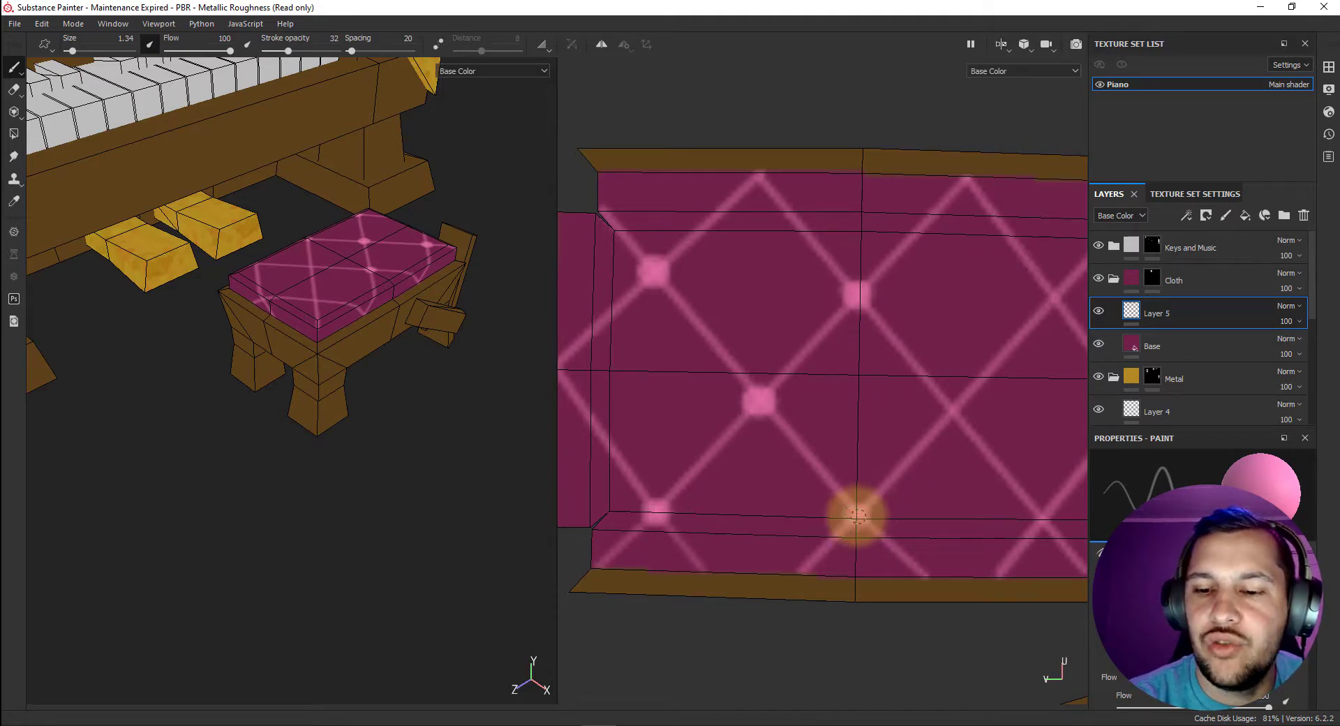
pyautogui.click(858, 515)
pyautogui.moveTo(880, 473); pyautogui.dragTo(798, 443, button='middle')
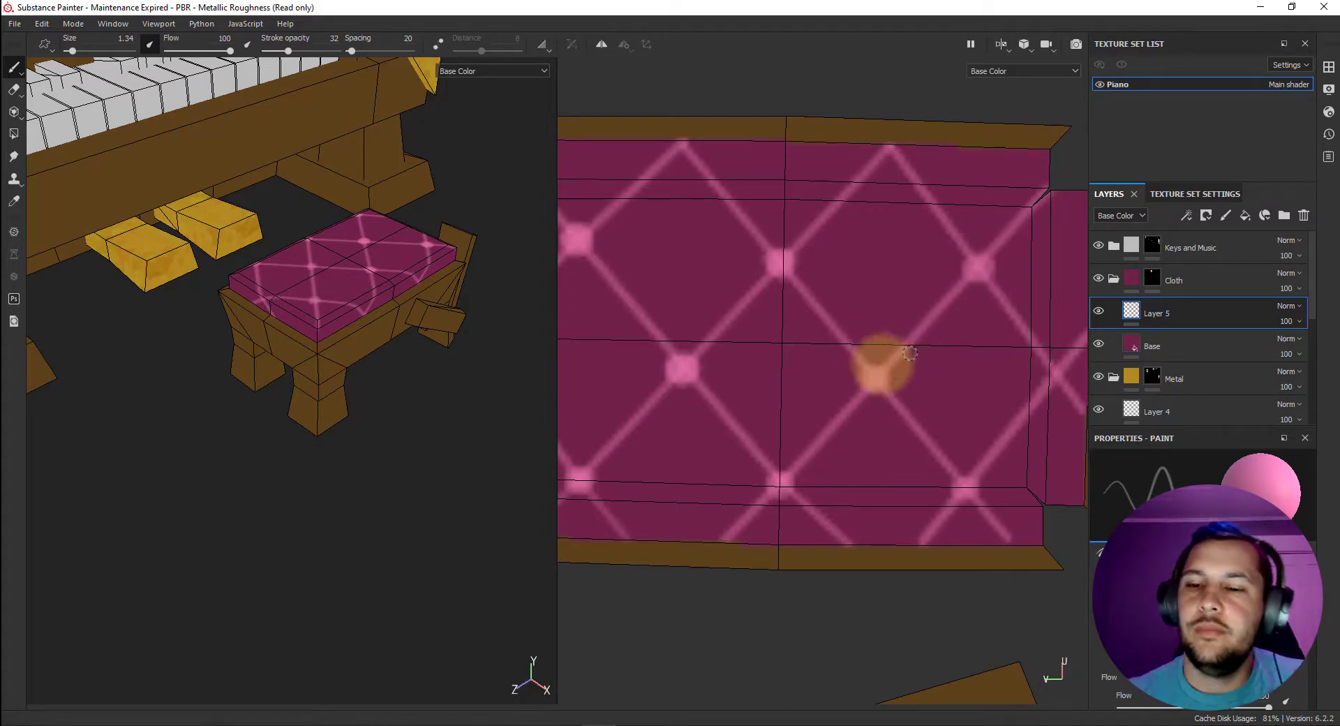
# Change the brush's base color to a magenta darker than the cushion cloth, about R 0.099, G 0.004, B 0.038.
pyautogui.keyDown('alt'); pyautogui.moveTo(284, 359); pyautogui.dragTo(369, 358); pyautogui.keyUp('alt')
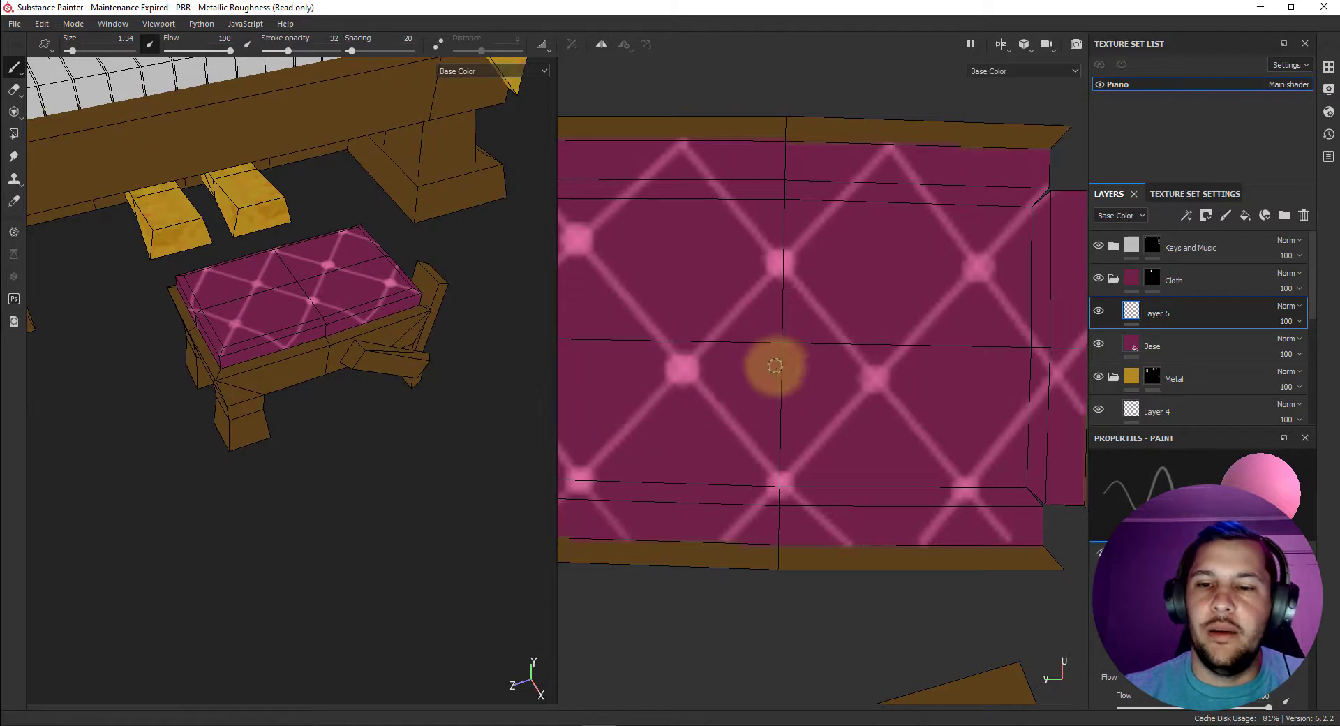
pyautogui.keyDown('alt'); pyautogui.moveTo(771, 364); pyautogui.dragTo(866, 363, button='middle'); pyautogui.keyUp('alt')
pyautogui.scroll(1, 794, 365)
pyautogui.scroll(-2, 794, 365)
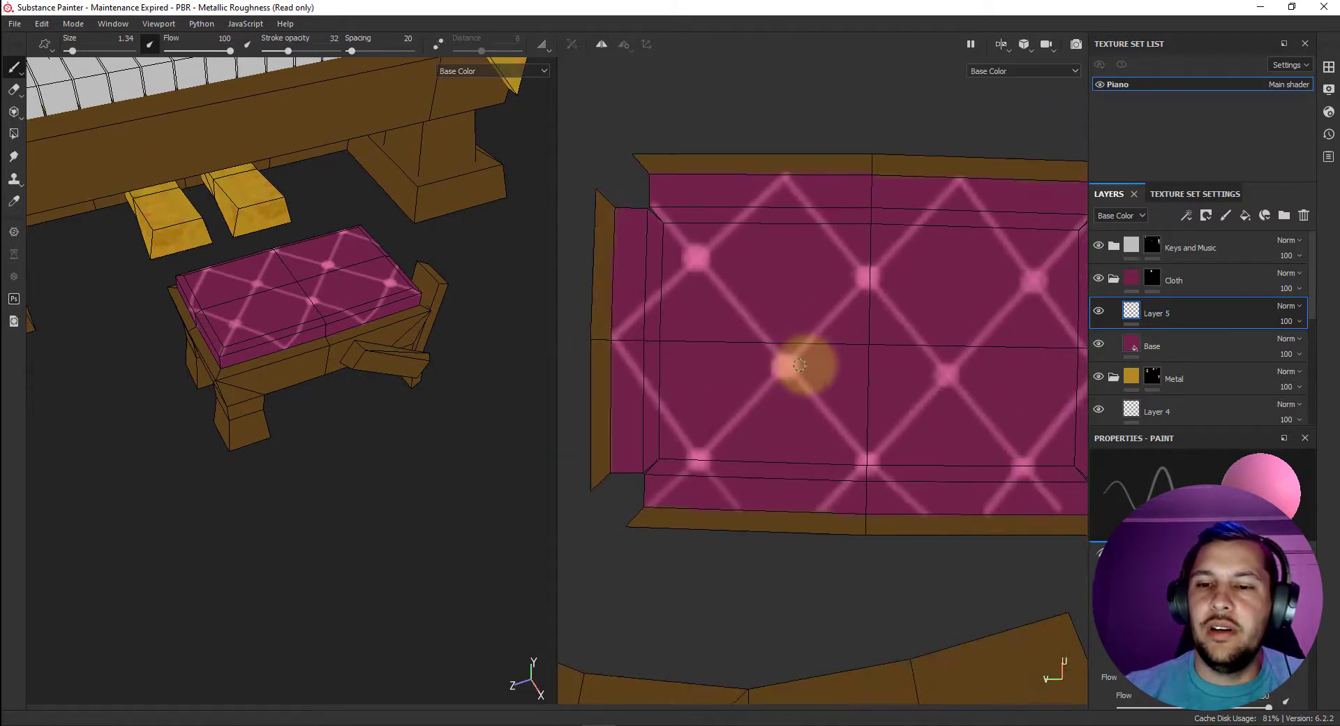
pyautogui.scroll(2, 836, 364)
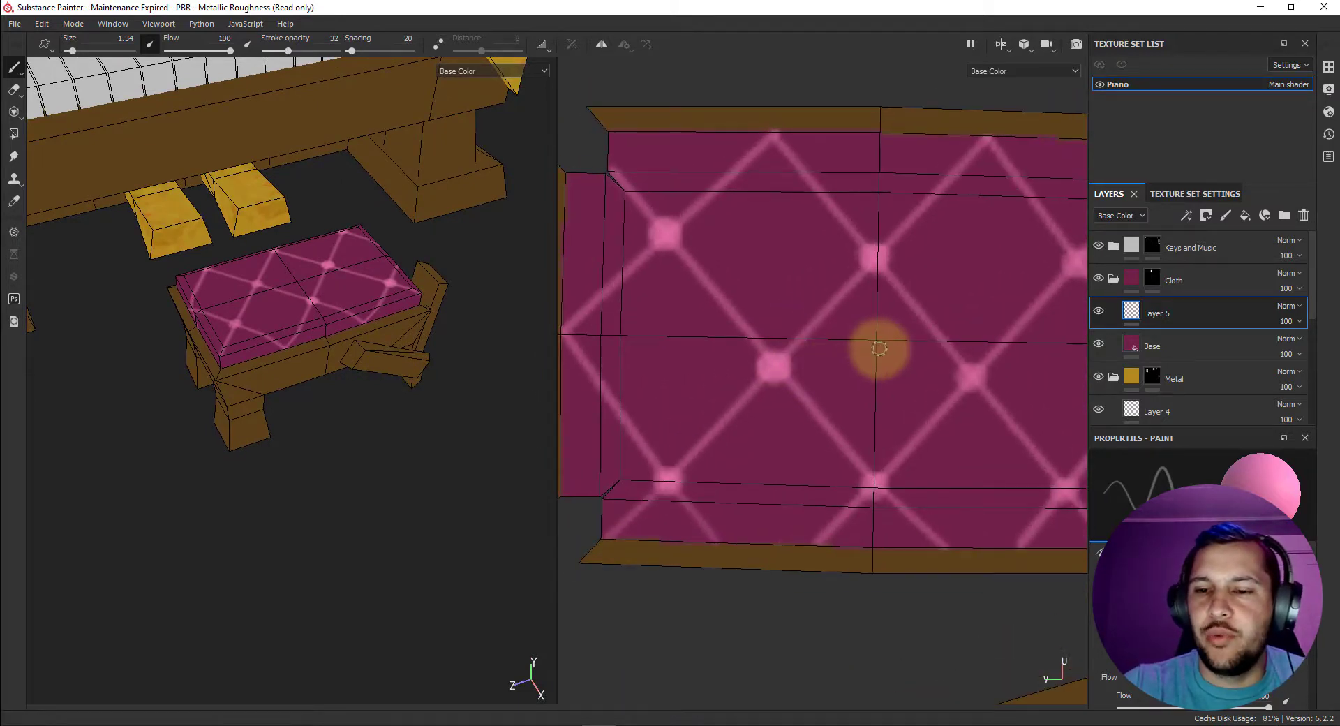
pyautogui.rightClick(841, 351)
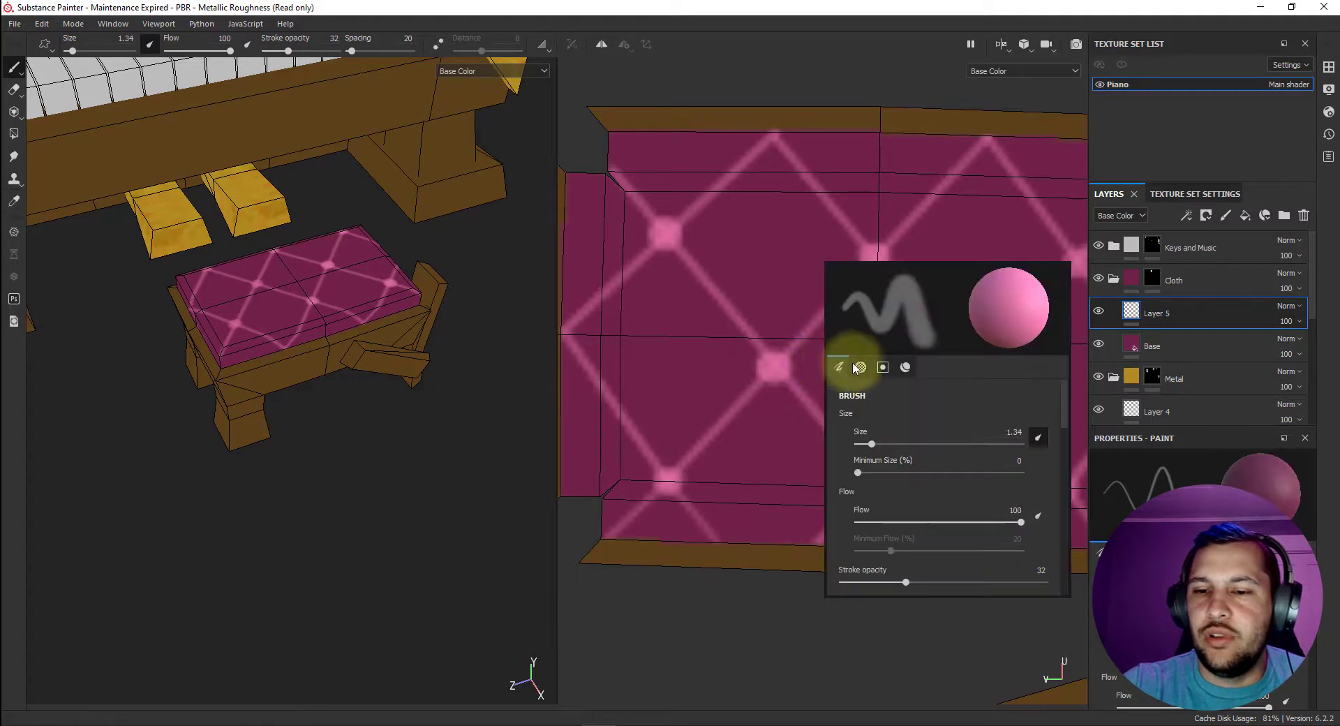
pyautogui.click(906, 366)
pyautogui.click(902, 505)
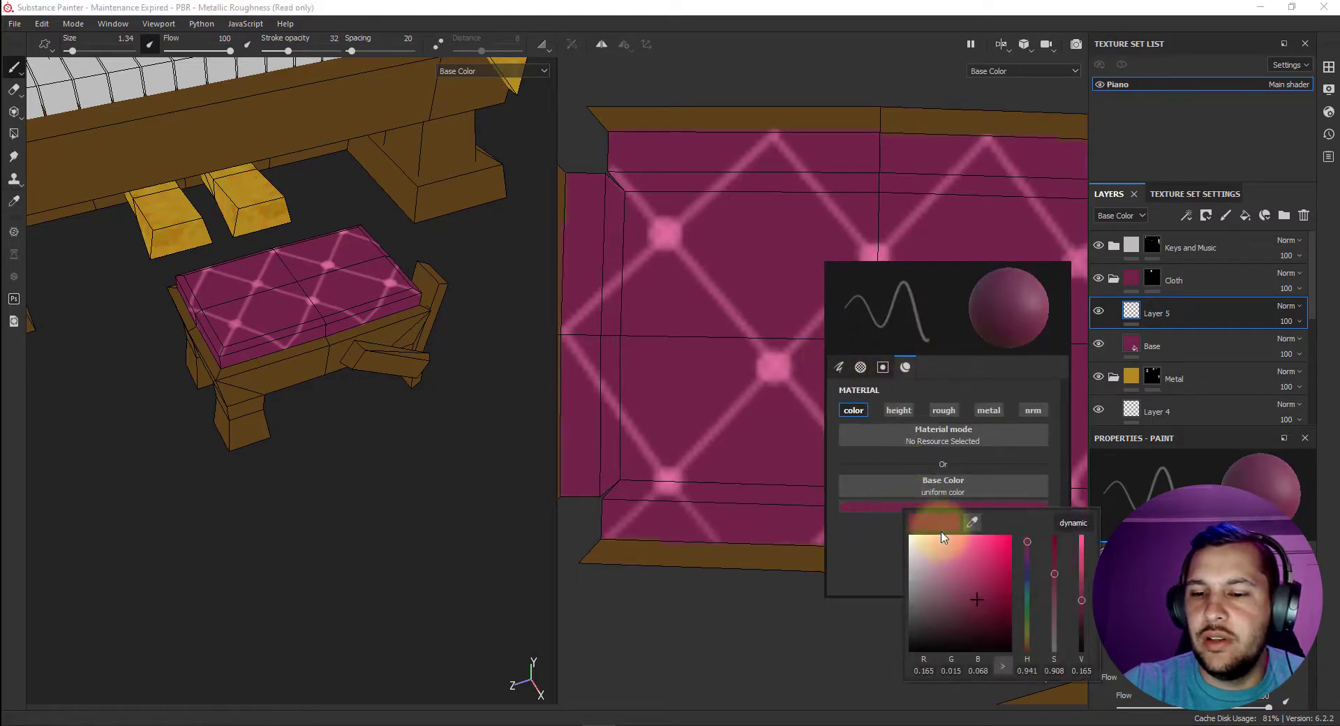
pyautogui.rightClick(672, 317)
pyautogui.rightClick(760, 198)
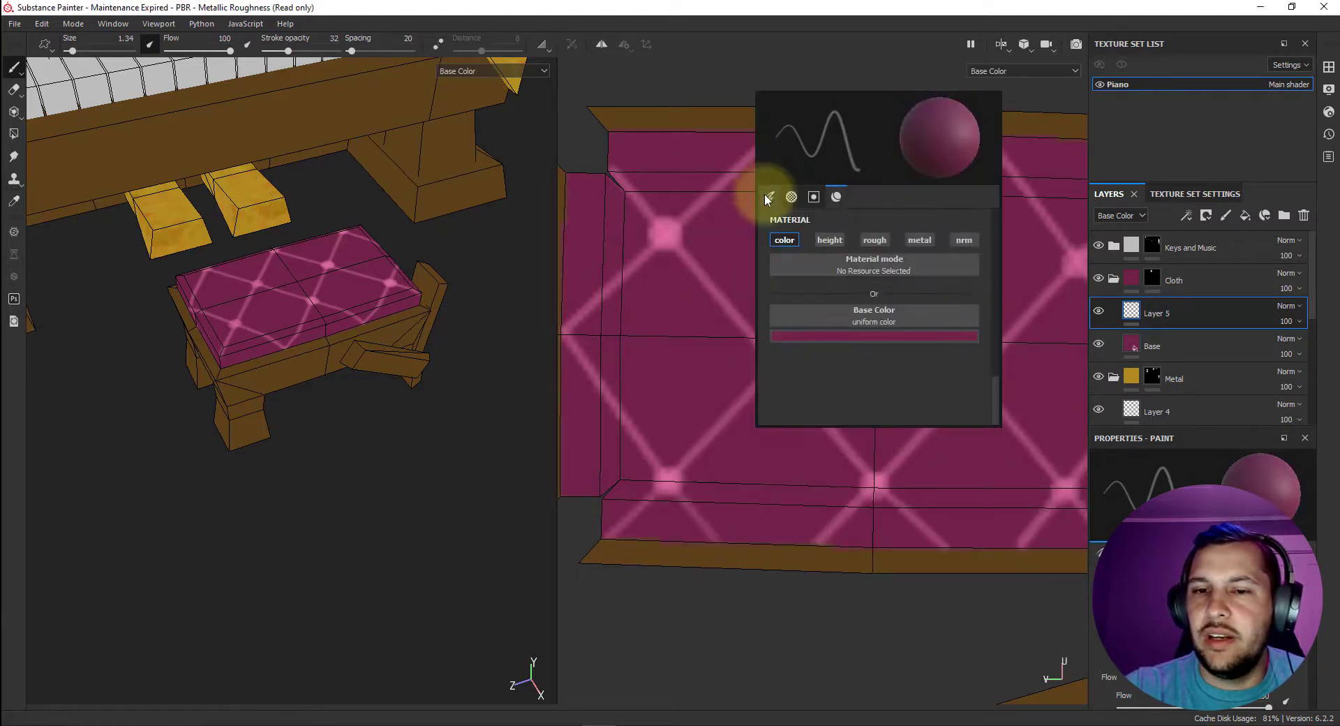
pyautogui.click(866, 336)
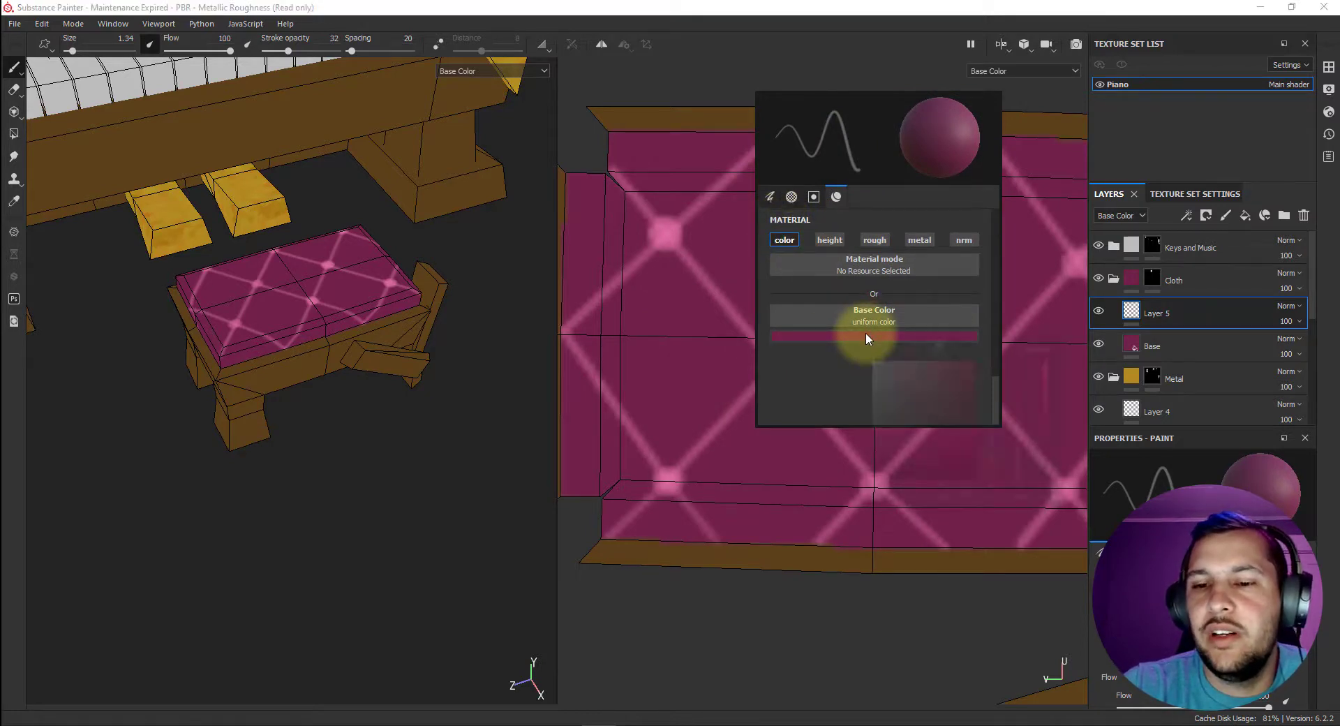
pyautogui.click(931, 437)
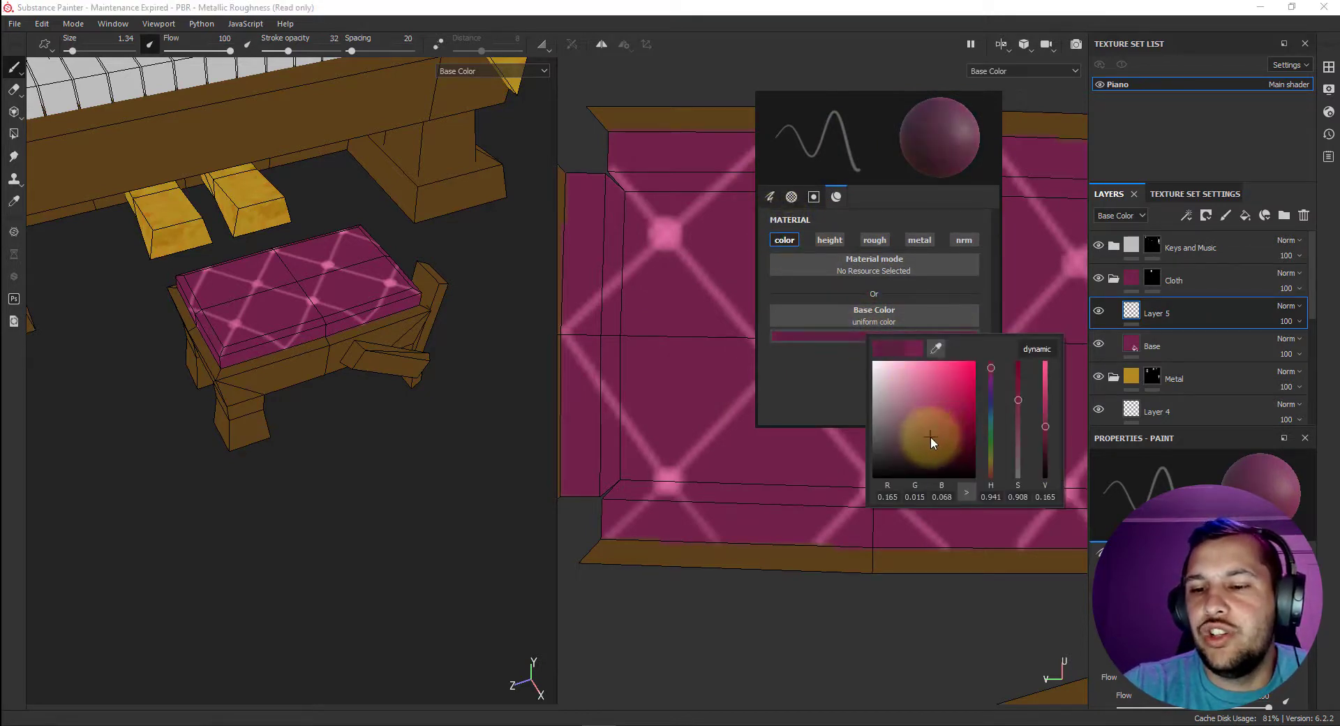
pyautogui.click(1017, 385)
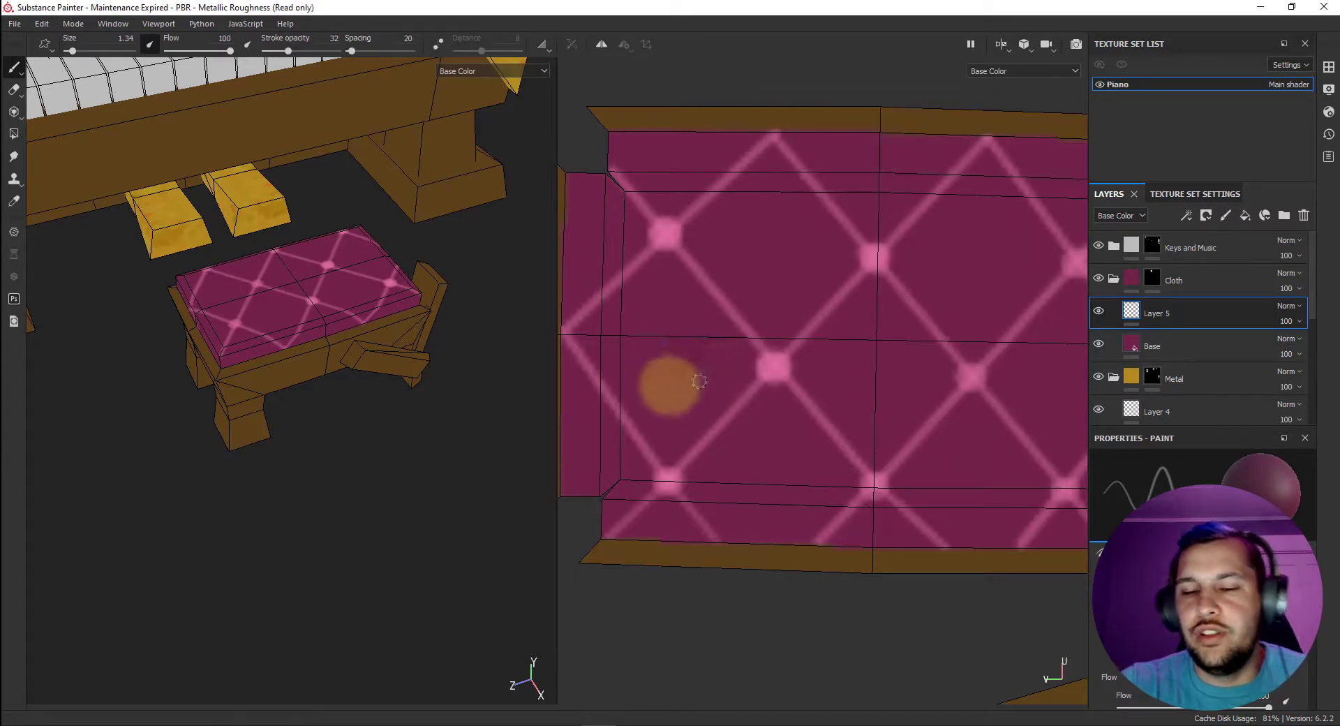
# Raise the stroke opacity to 50 and paint soft dark shadows around the pink tuft buttons across the cushion.
pyautogui.click(301, 52)
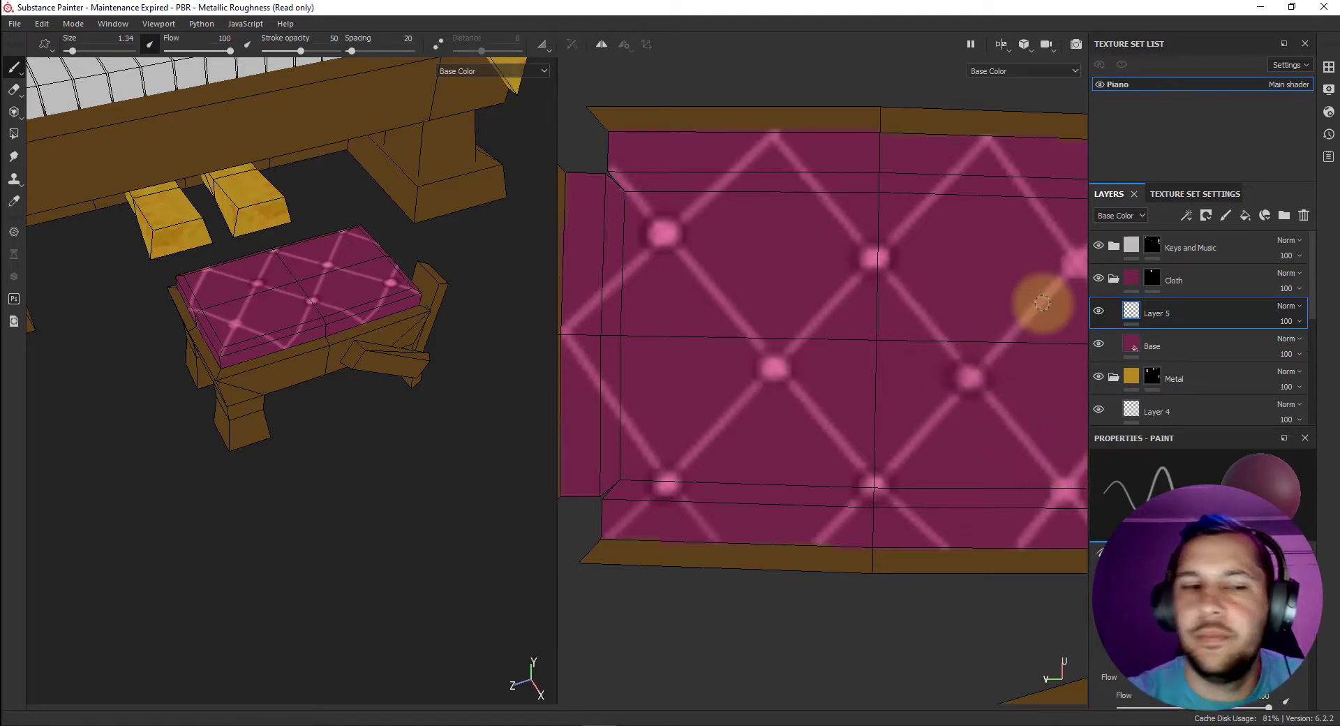
pyautogui.moveTo(1008, 305); pyautogui.dragTo(852, 308, button='middle')
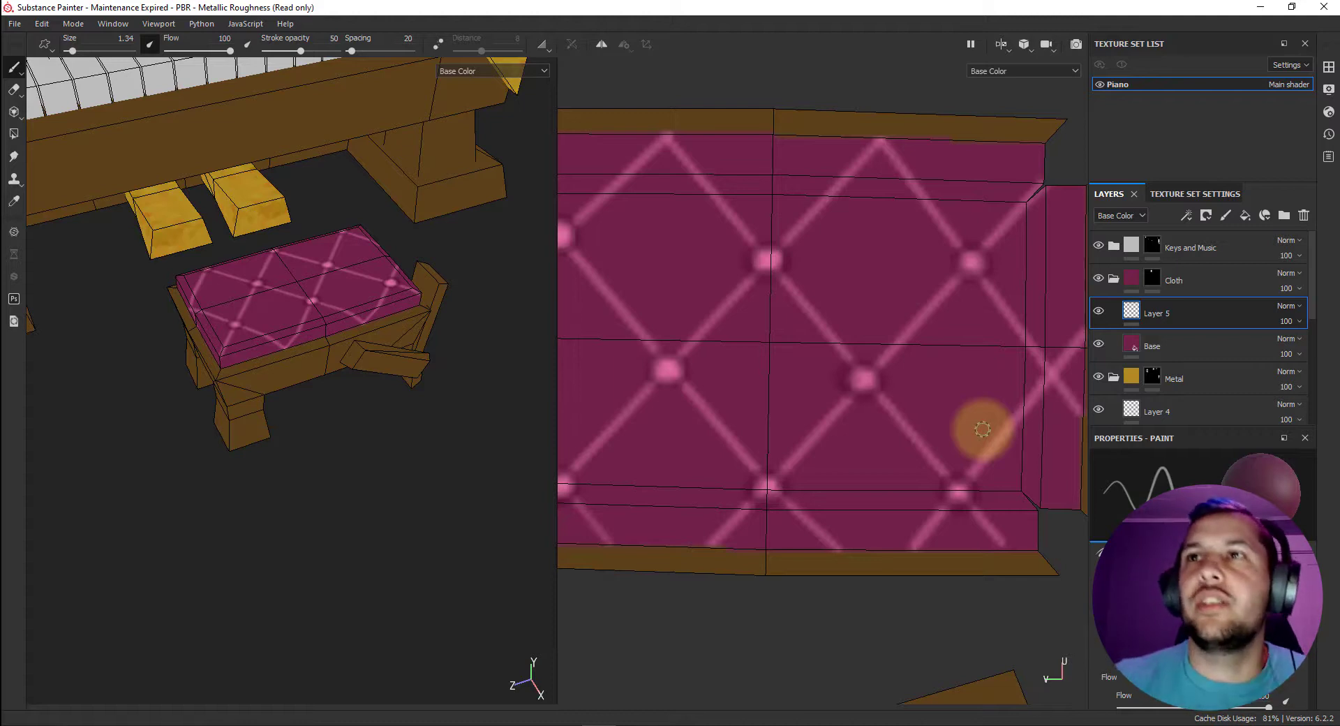
pyautogui.moveTo(888, 413); pyautogui.dragTo(966, 398, button='middle')
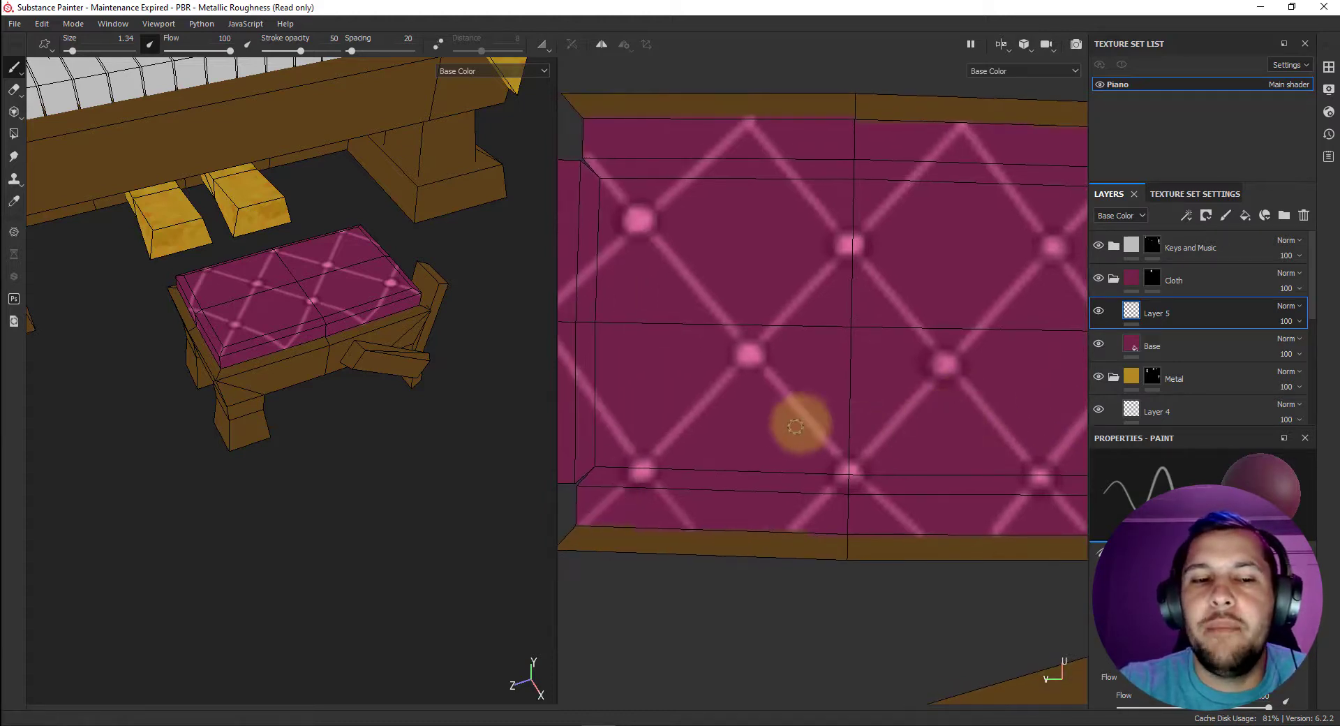
pyautogui.scroll(-3, 817, 437)
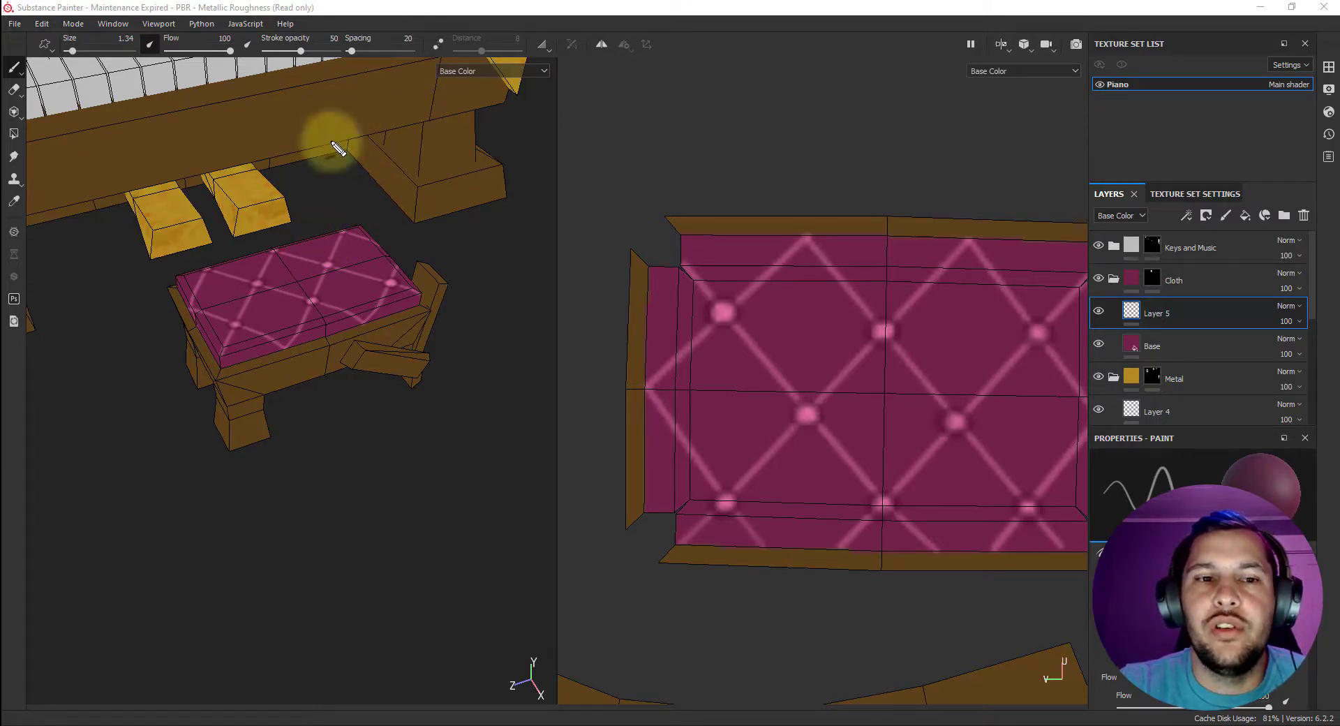
pyautogui.moveTo(337, 116)
pyautogui.mouseDown()
pyautogui.moveTo(291, 179)
pyautogui.moveTo(308, 250)
pyautogui.moveTo(361, 201)
pyautogui.mouseUp()
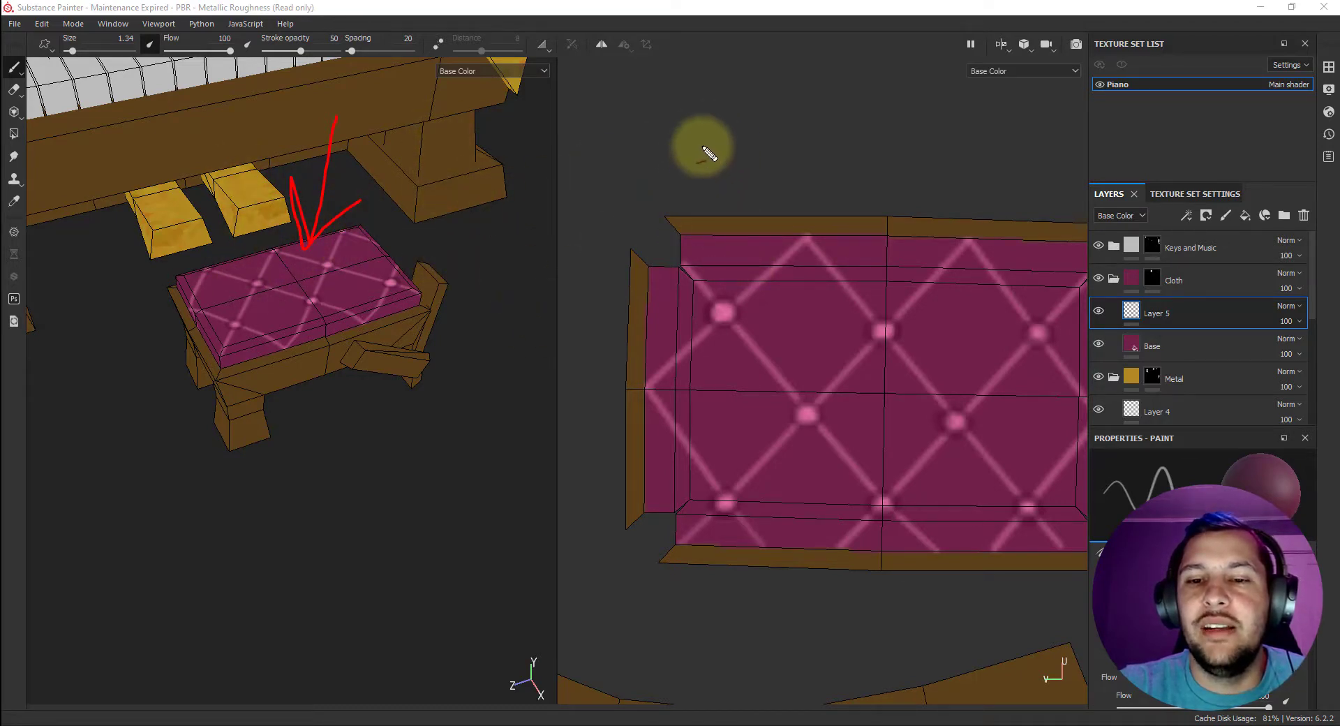
pyautogui.moveTo(708, 128)
pyautogui.mouseDown()
pyautogui.moveTo(795, 294)
pyautogui.moveTo(761, 269)
pyautogui.moveTo(790, 293)
pyautogui.moveTo(810, 240)
pyautogui.mouseUp()
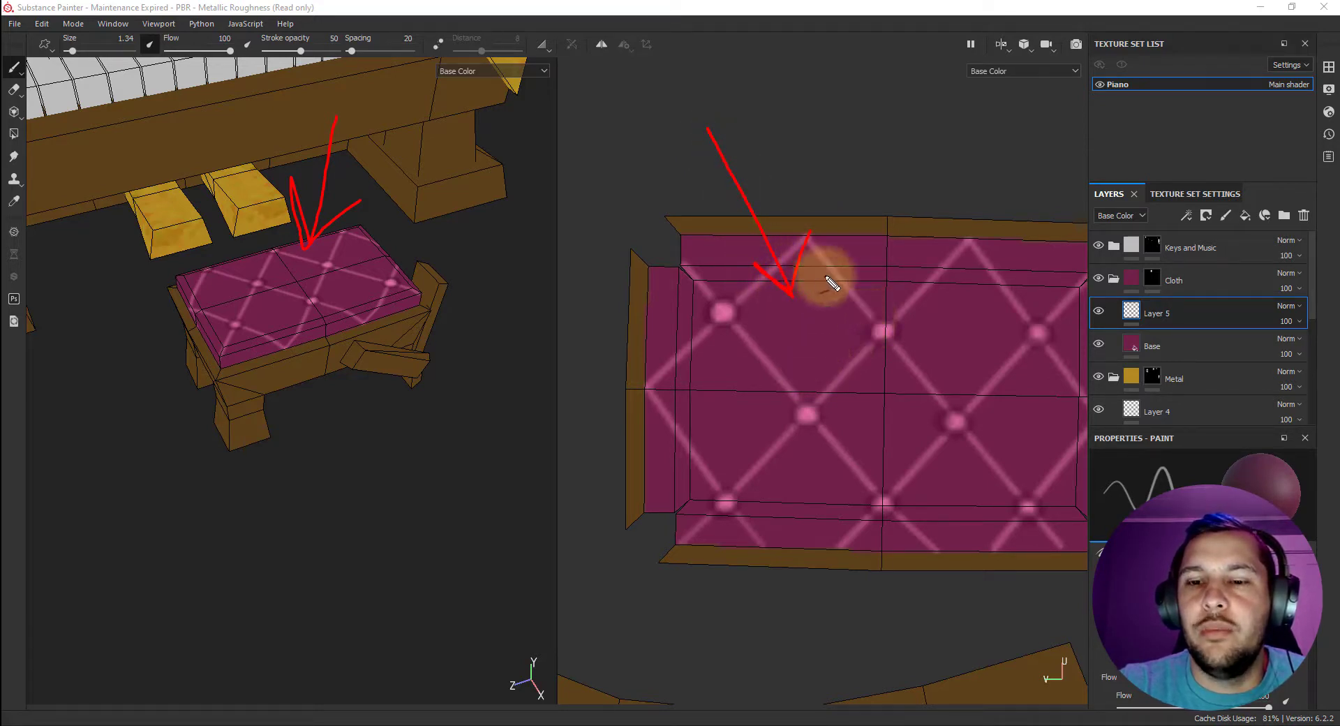
pyautogui.hotkey('ctrl', 'z')
pyautogui.moveTo(807, 159); pyautogui.dragTo(810, 335)
pyautogui.moveTo(788, 285)
pyautogui.mouseDown()
pyautogui.moveTo(802, 315)
pyautogui.moveTo(844, 286)
pyautogui.mouseUp()
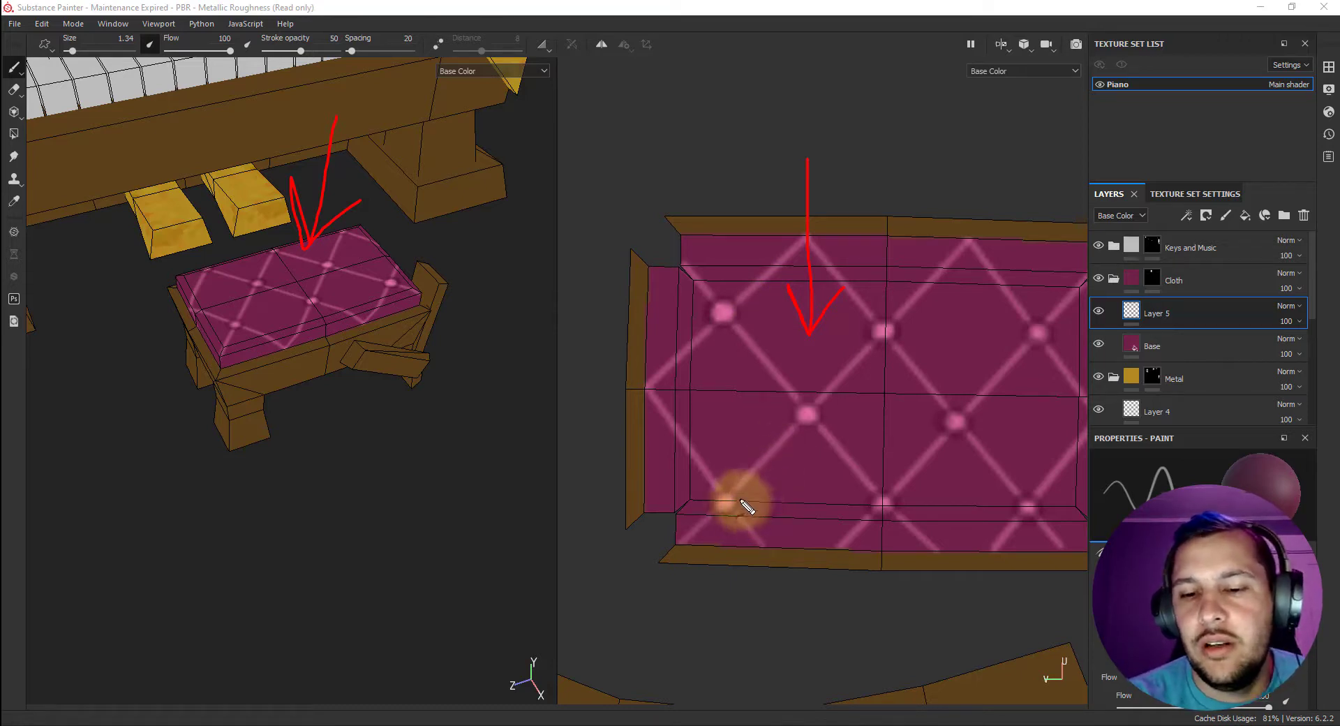
pyautogui.moveTo(739, 503)
pyautogui.mouseDown()
pyautogui.moveTo(802, 440)
pyautogui.moveTo(873, 494)
pyautogui.moveTo(826, 457)
pyautogui.moveTo(763, 474)
pyautogui.moveTo(738, 503)
pyautogui.moveTo(794, 569)
pyautogui.moveTo(831, 532)
pyautogui.moveTo(759, 517)
pyautogui.mouseUp()
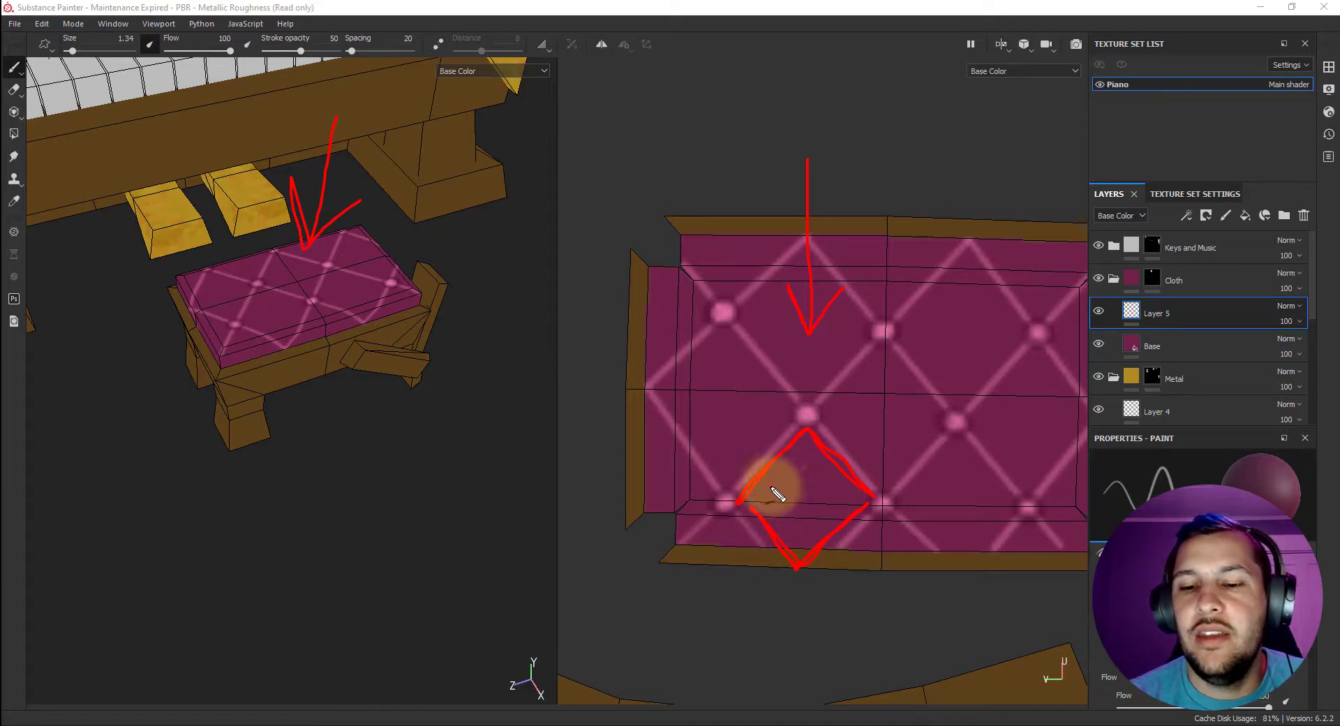
pyautogui.moveTo(777, 493); pyautogui.dragTo(832, 500)
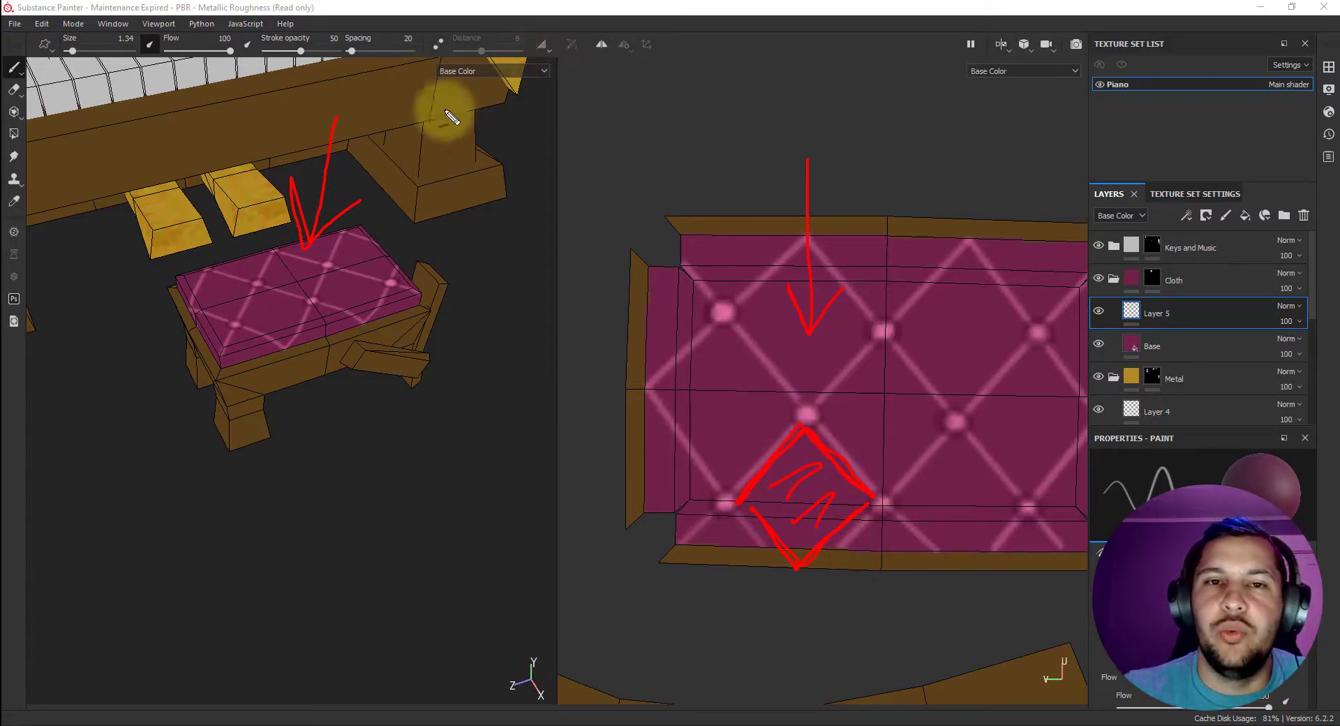
pyautogui.press('Escape')
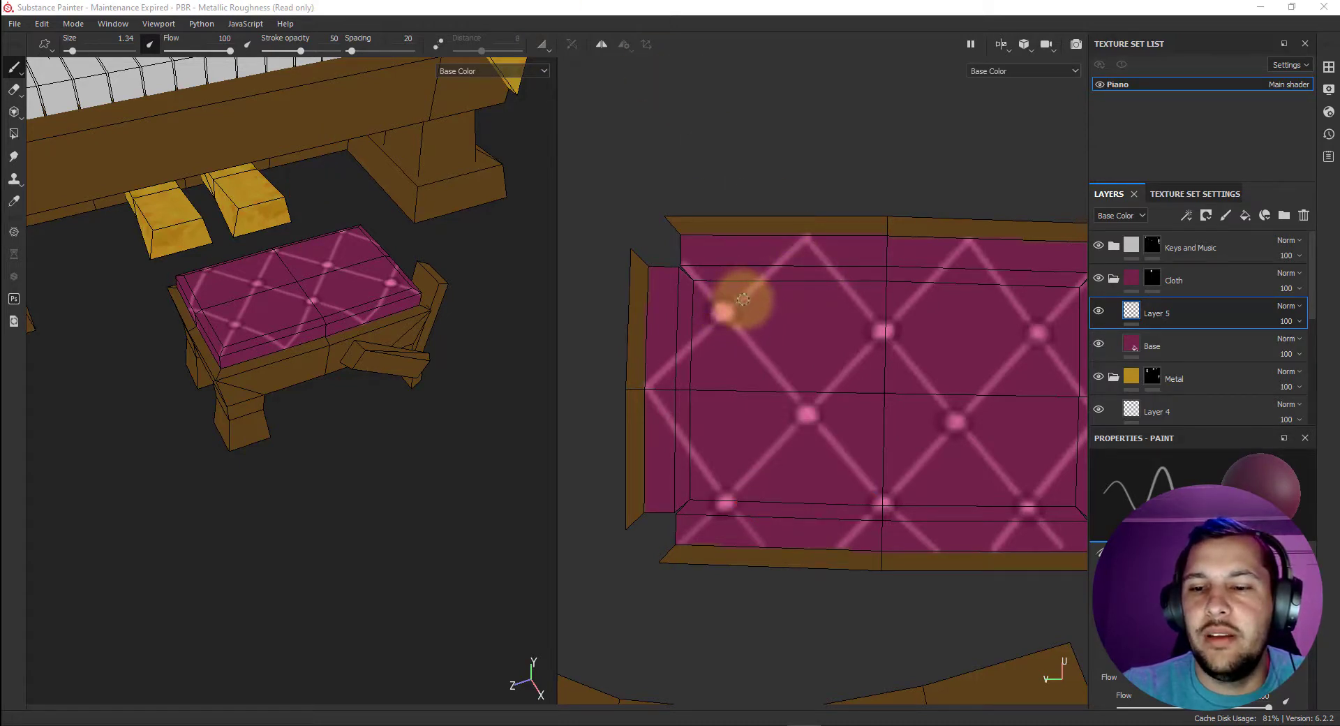
# Pick a slightly less saturated dark magenta and set the brush size to 2.87 and stroke opacity to 38.
pyautogui.rightClick(743, 299)
pyautogui.click(810, 446)
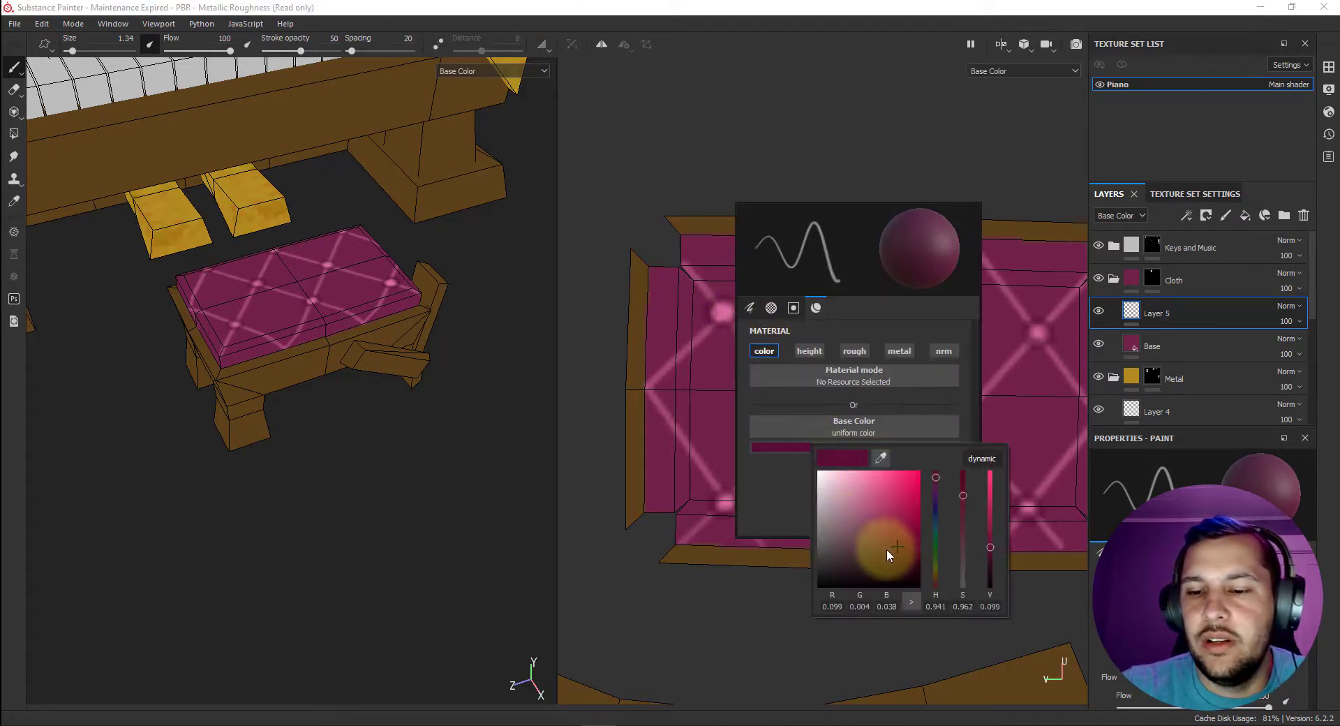
pyautogui.click(886, 549)
pyautogui.click(751, 308)
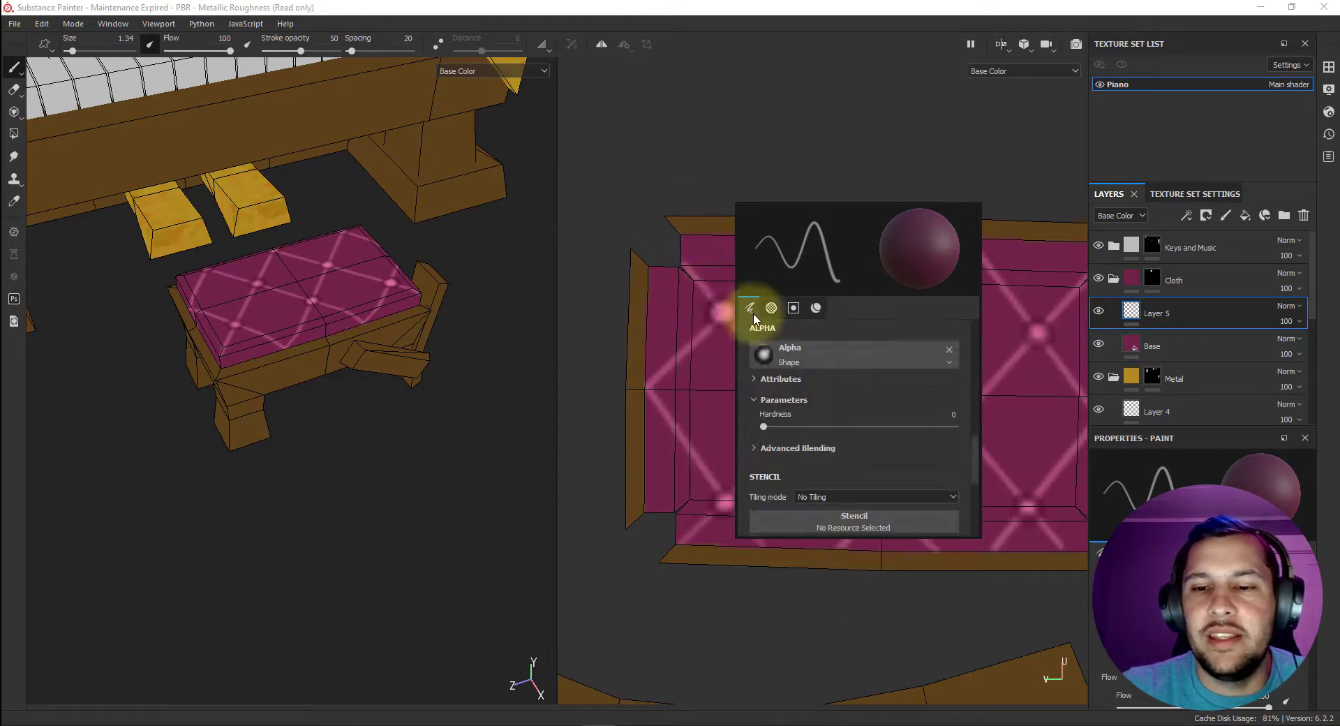
pyautogui.click(791, 378)
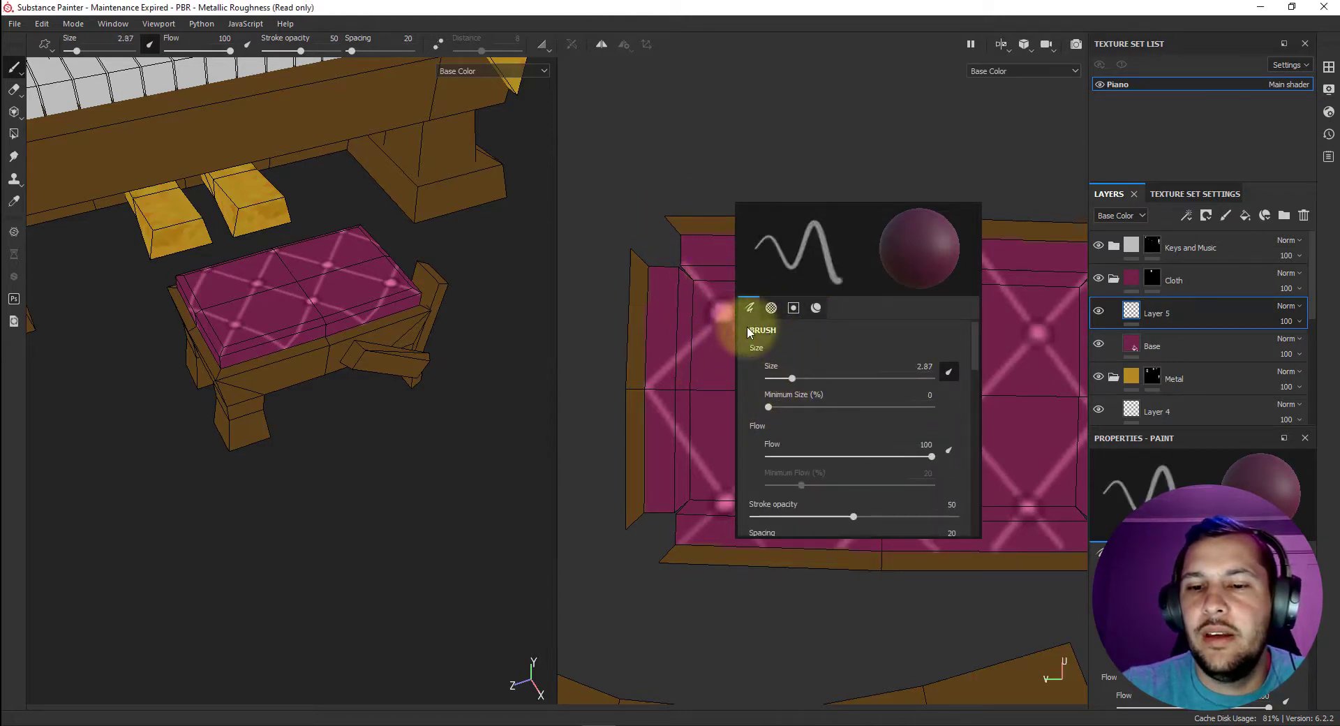
pyautogui.scroll(-1, 793, 487)
pyautogui.moveTo(853, 475); pyautogui.dragTo(829, 468)
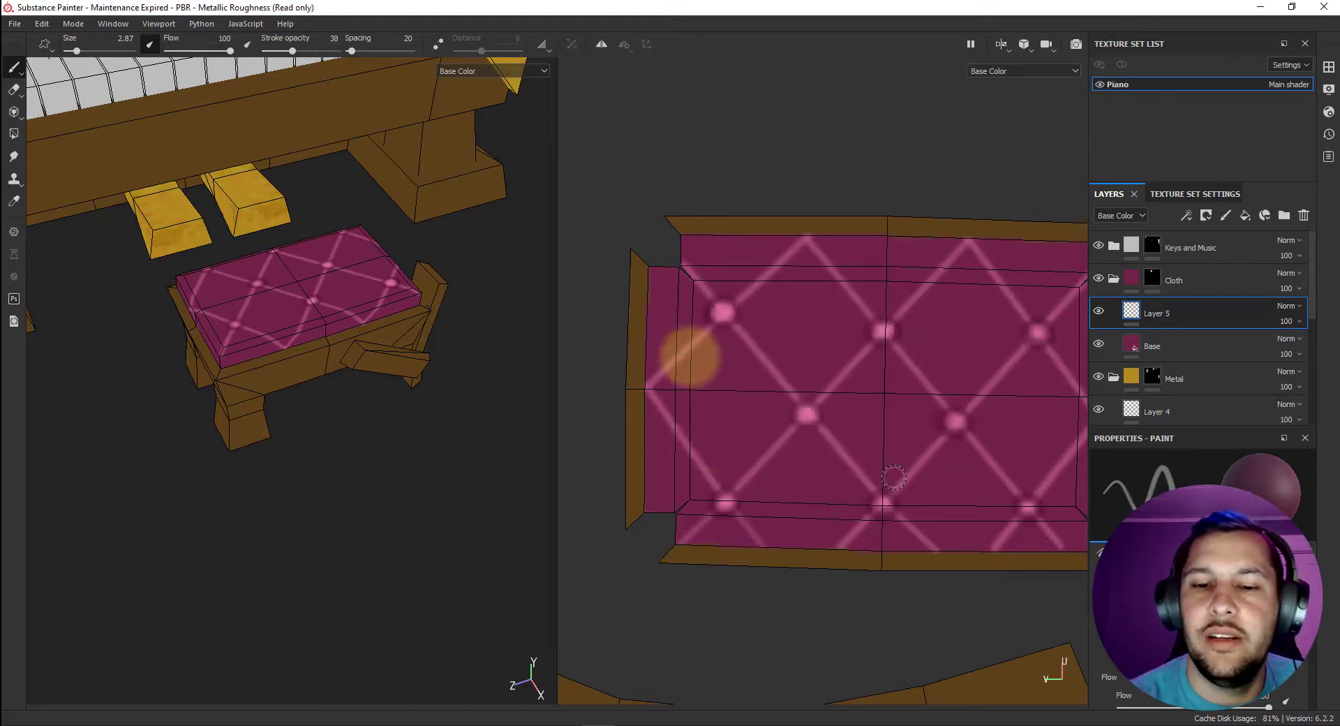
# Shade the lower edges of the cushion's lattice diamonds with soft dark strokes, from the left flap across to the bottom row.
pyautogui.moveTo(686, 423)
pyautogui.mouseDown()
pyautogui.moveTo(703, 454)
pyautogui.moveTo(777, 428)
pyautogui.moveTo(721, 470)
pyautogui.moveTo(791, 415)
pyautogui.moveTo(720, 464)
pyautogui.moveTo(664, 388)
pyautogui.mouseUp()
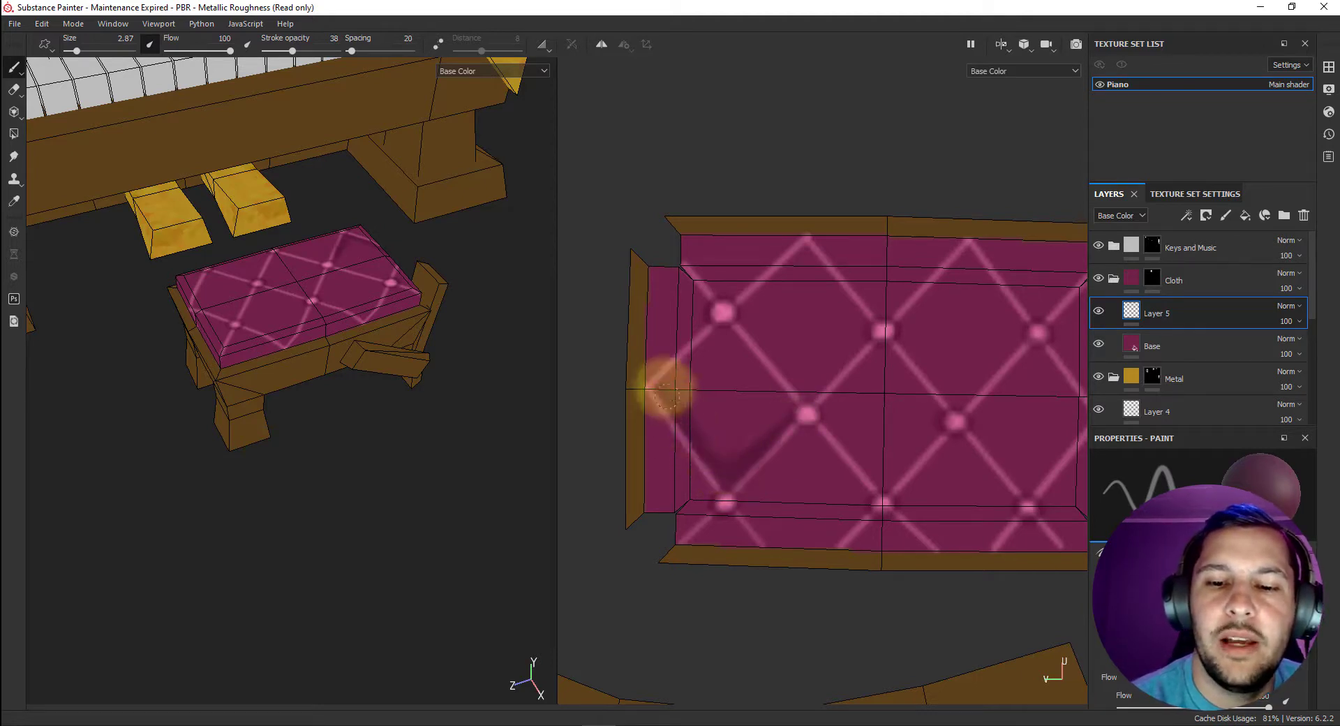
pyautogui.moveTo(775, 349); pyautogui.dragTo(819, 376)
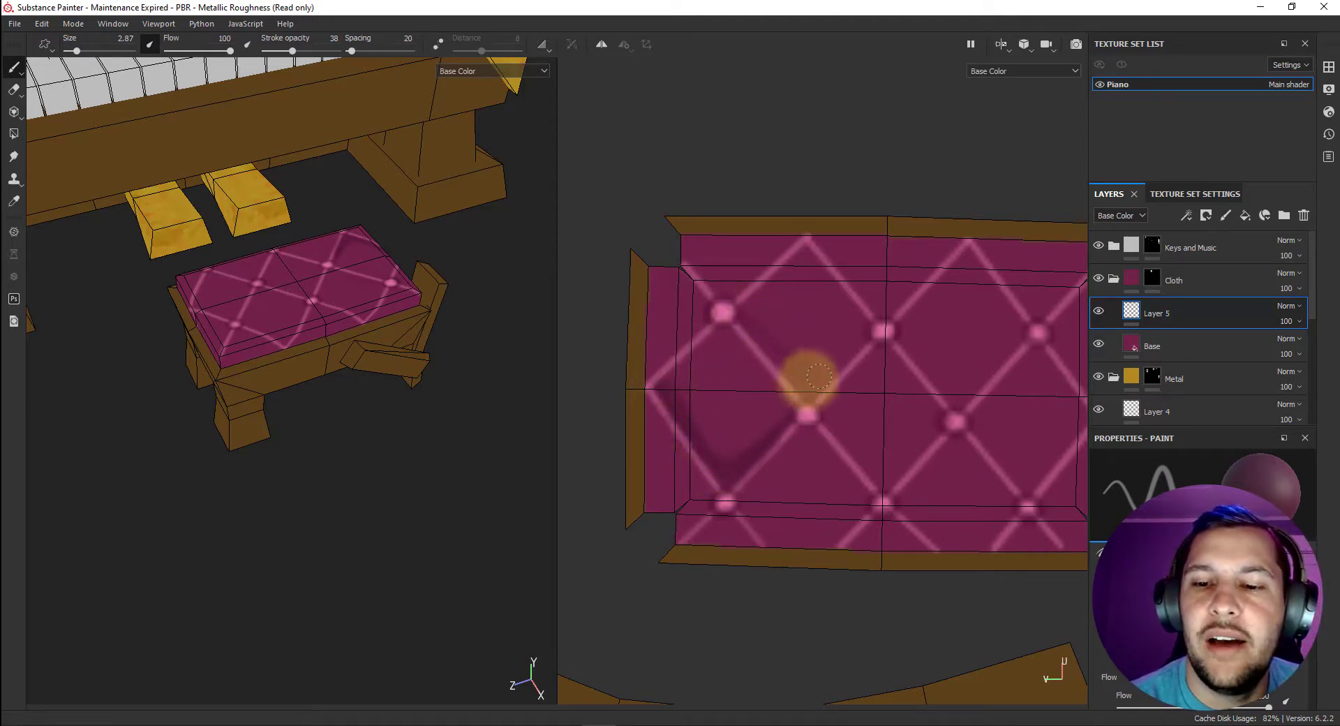
pyautogui.moveTo(864, 338)
pyautogui.mouseDown()
pyautogui.moveTo(802, 386)
pyautogui.moveTo(769, 344)
pyautogui.moveTo(852, 359)
pyautogui.moveTo(797, 387)
pyautogui.moveTo(777, 368)
pyautogui.moveTo(865, 344)
pyautogui.moveTo(745, 328)
pyautogui.moveTo(831, 361)
pyautogui.moveTo(917, 343)
pyautogui.moveTo(957, 412)
pyautogui.moveTo(1020, 338)
pyautogui.moveTo(918, 344)
pyautogui.moveTo(976, 395)
pyautogui.moveTo(946, 384)
pyautogui.moveTo(1005, 353)
pyautogui.moveTo(963, 371)
pyautogui.moveTo(890, 325)
pyautogui.moveTo(1019, 340)
pyautogui.moveTo(952, 373)
pyautogui.mouseUp()
pyautogui.moveTo(824, 414); pyautogui.dragTo(856, 437)
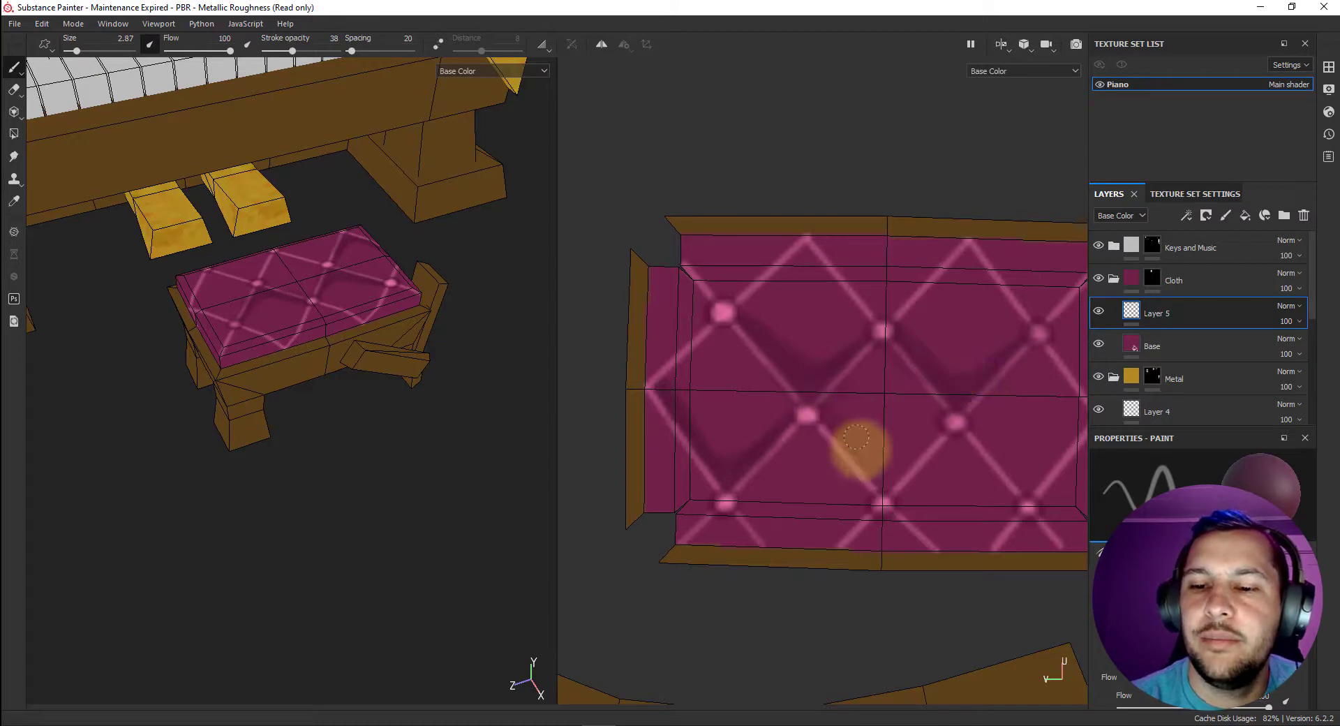
pyautogui.moveTo(892, 477)
pyautogui.mouseDown()
pyautogui.moveTo(904, 463)
pyautogui.moveTo(846, 443)
pyautogui.moveTo(826, 415)
pyautogui.moveTo(881, 477)
pyautogui.mouseUp()
pyautogui.moveTo(927, 439)
pyautogui.mouseDown()
pyautogui.moveTo(892, 473)
pyautogui.moveTo(739, 509)
pyautogui.moveTo(747, 516)
pyautogui.mouseUp()
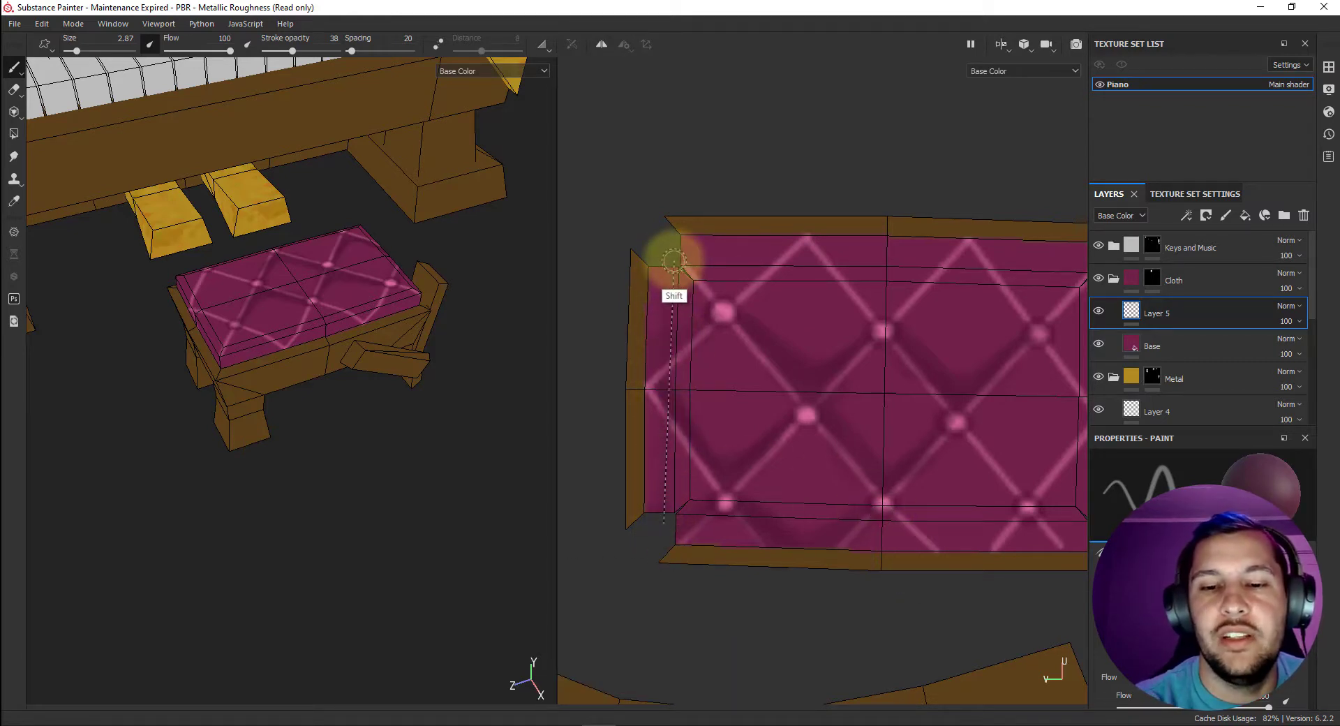
# Set the brush size to 6.39 and stroke opacity to 48, and darken the cushion's side flaps with broad strokes.
pyautogui.rightClick(738, 341)
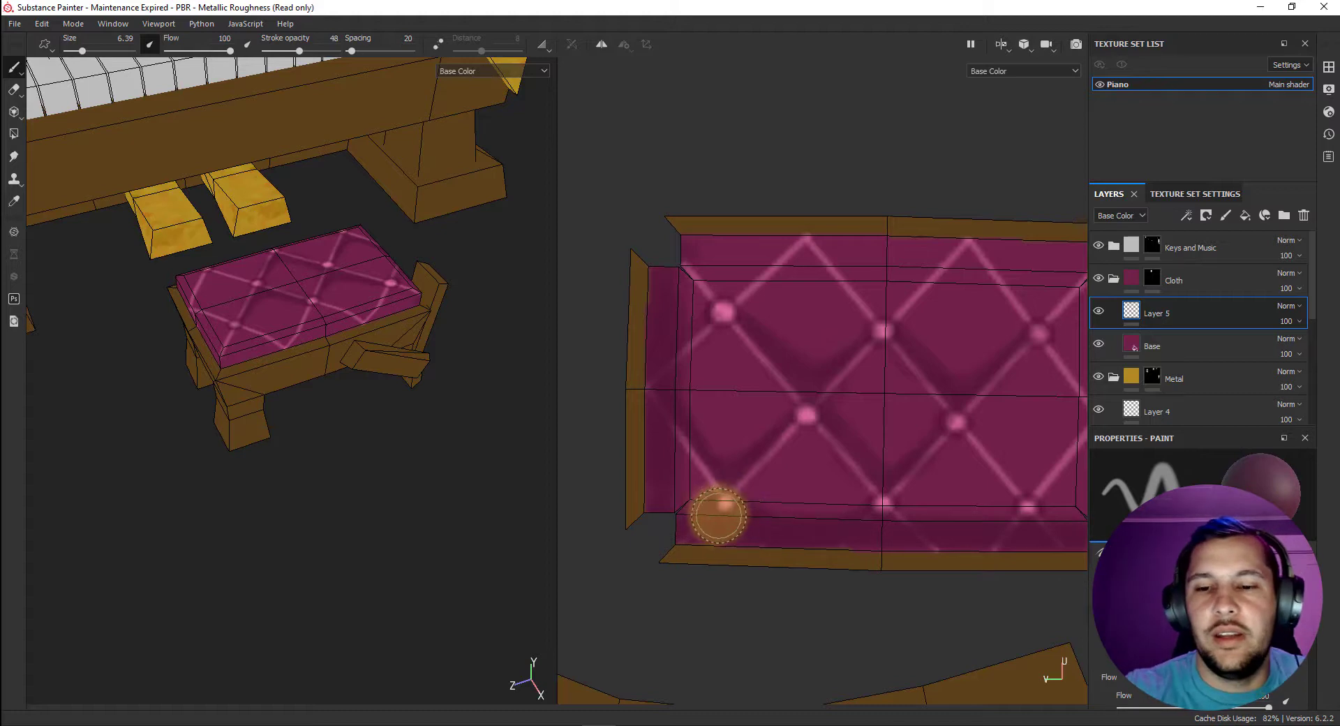
pyautogui.keyDown('alt'); pyautogui.moveTo(736, 482); pyautogui.dragTo(628, 492, button='middle'); pyautogui.keyUp('alt')
pyautogui.scroll(1, 628, 491)
pyautogui.scroll(-3, 629, 492)
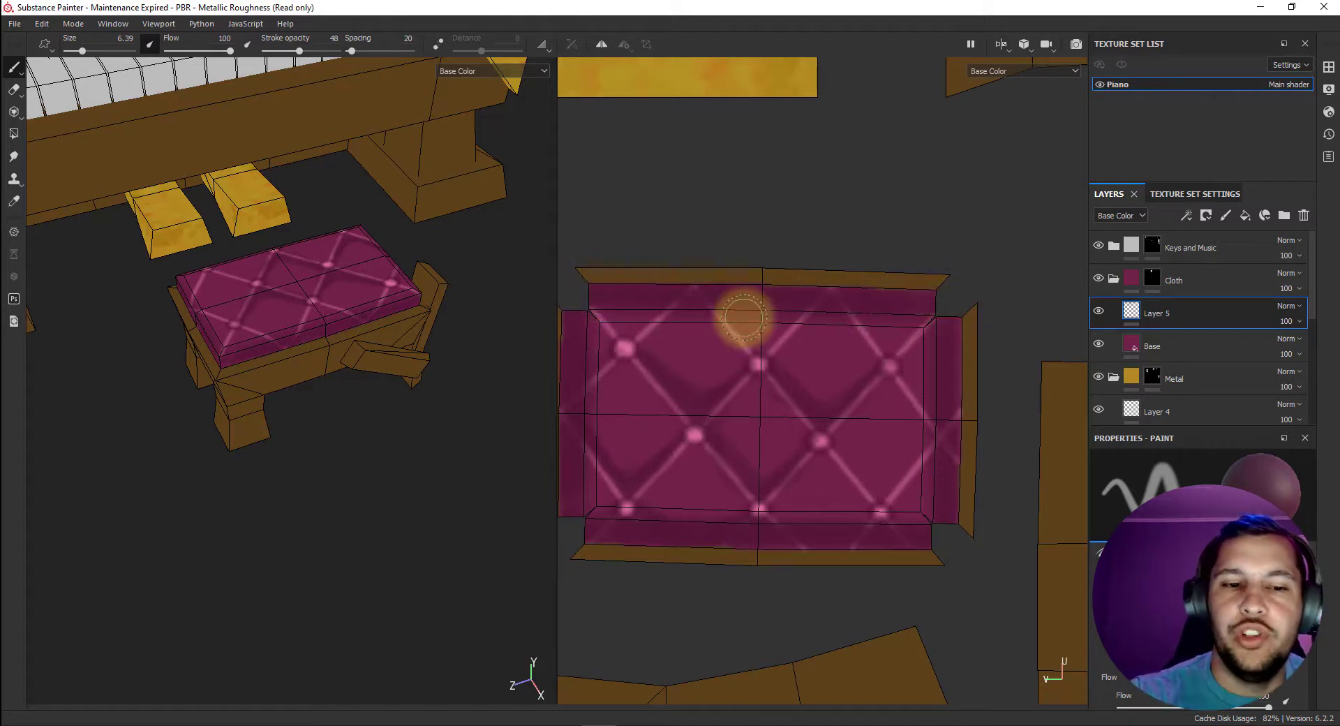
# Lower the stroke opacity to 38 and add soft dark shading to the lattice diamonds near the cushion's right end.
pyautogui.scroll(2, 314, 359)
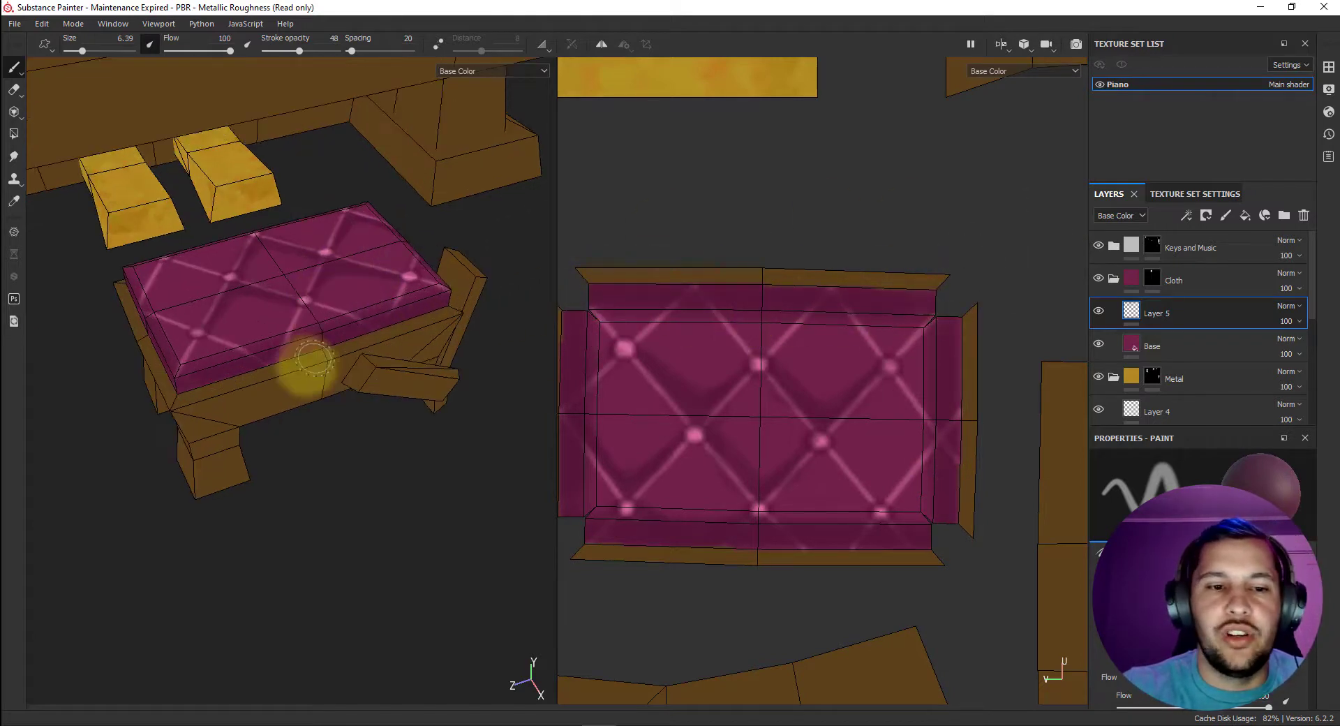
pyautogui.moveTo(299, 361); pyautogui.dragTo(407, 343, button='middle')
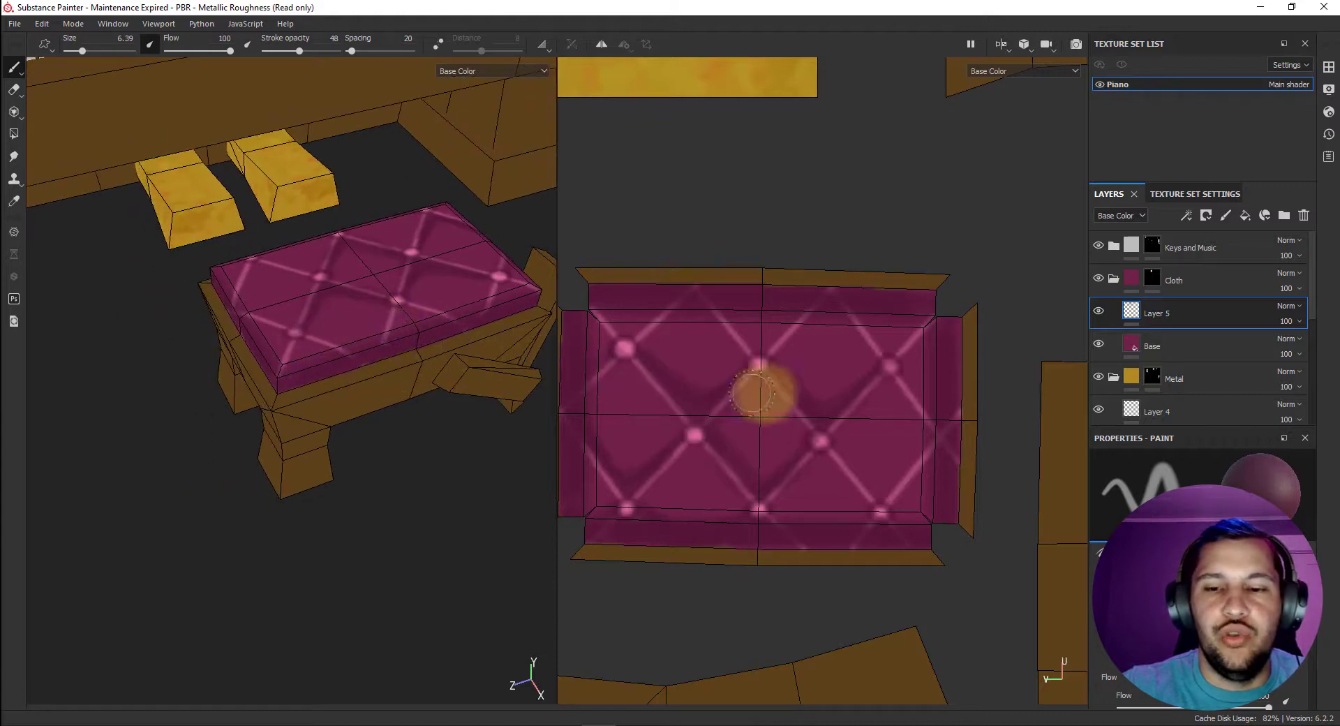
pyautogui.scroll(3, 900, 426)
pyautogui.moveTo(968, 430); pyautogui.dragTo(983, 422, button='middle')
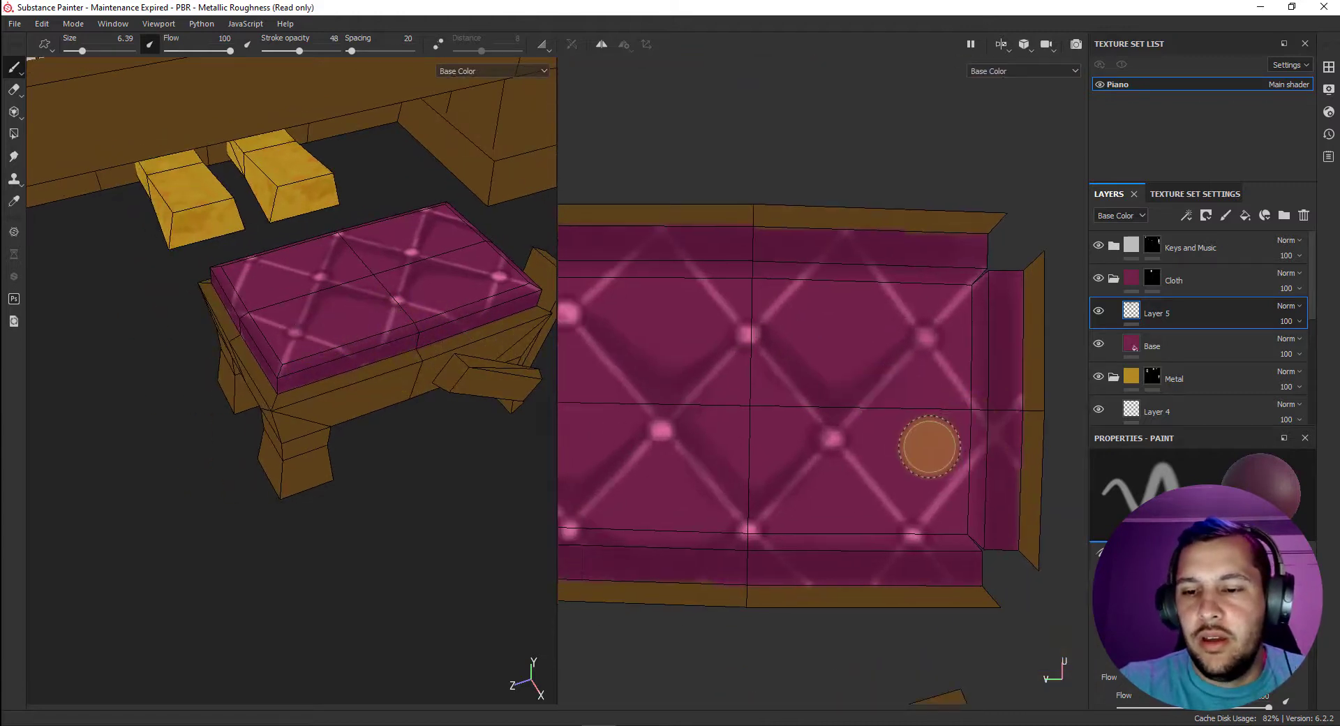
pyautogui.rightClick(895, 417)
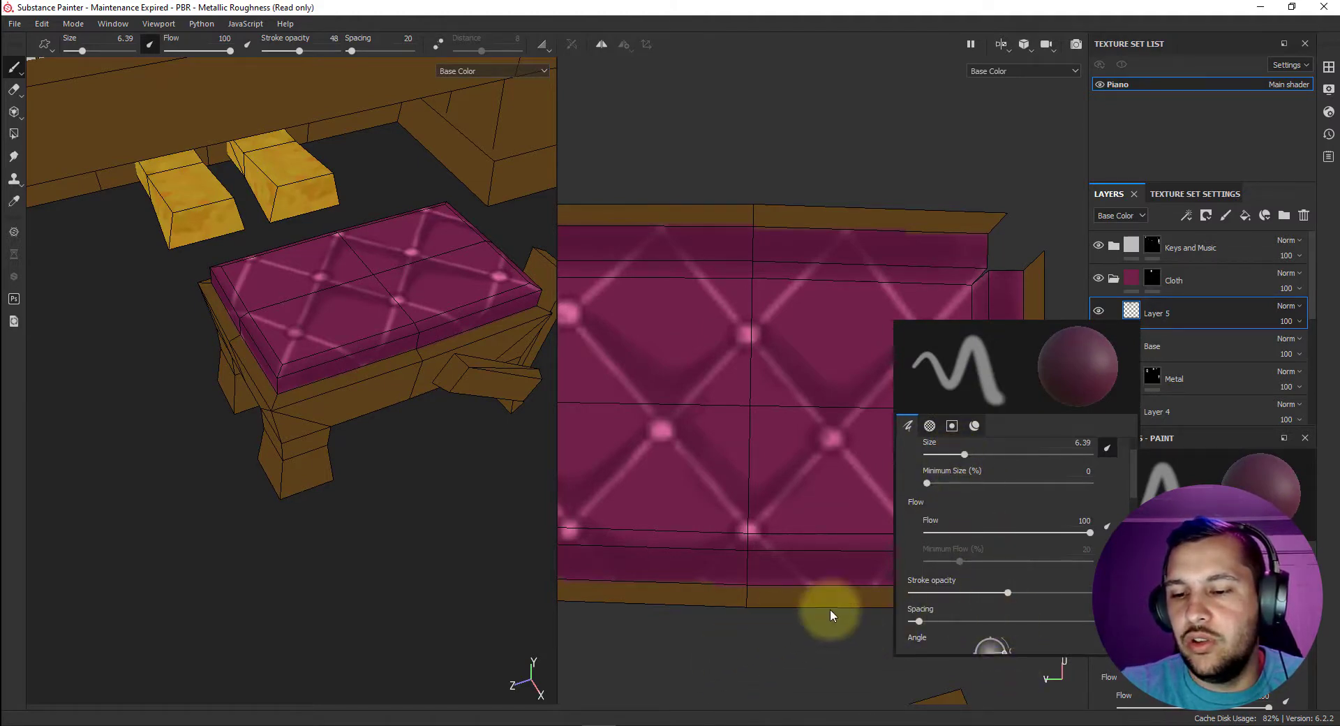
pyautogui.click(986, 592)
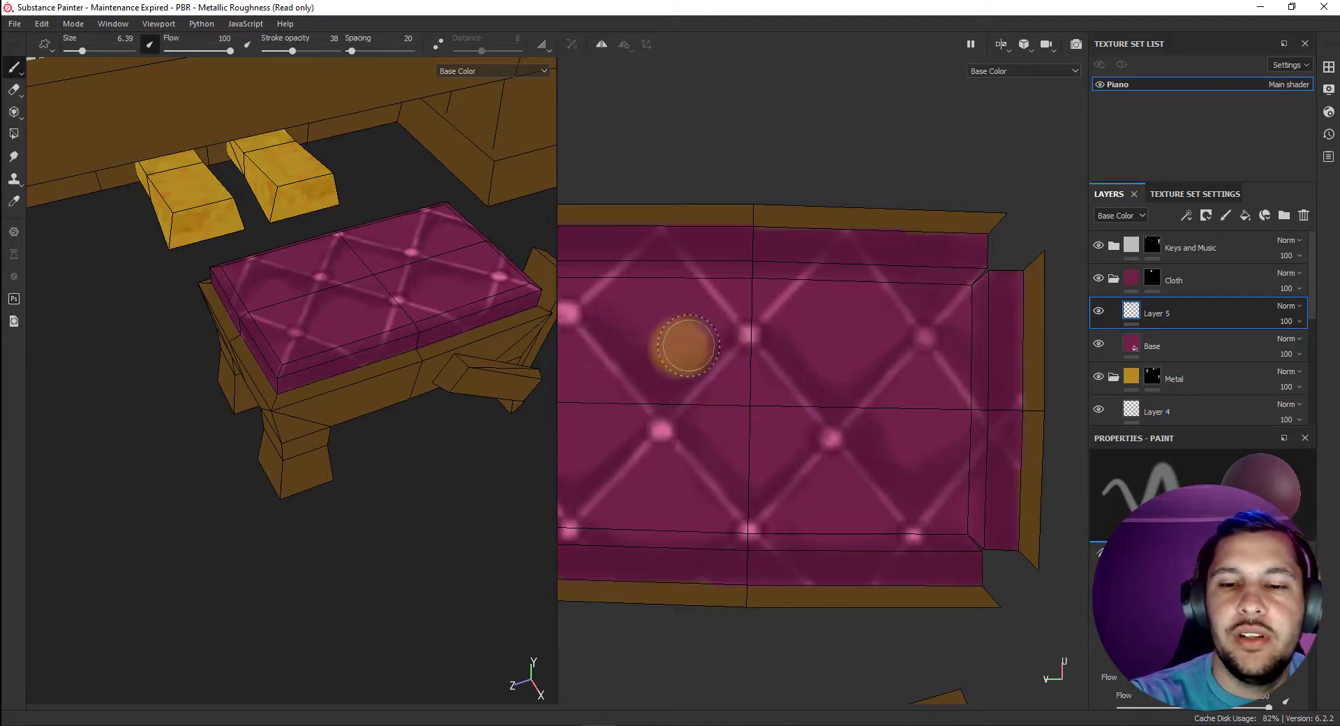
# Sample a magenta from the cushion cloth as the brush's new base color.
pyautogui.rightClick(816, 490)
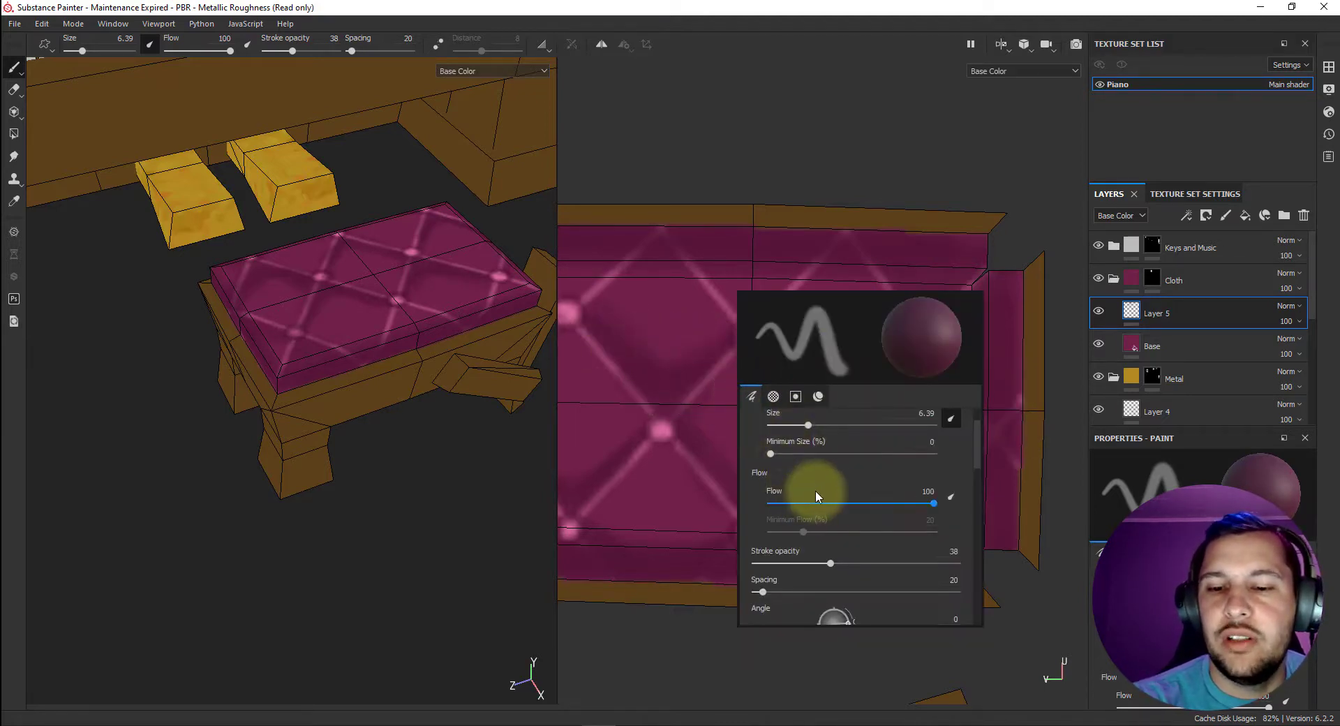
pyautogui.click(818, 397)
pyautogui.click(868, 536)
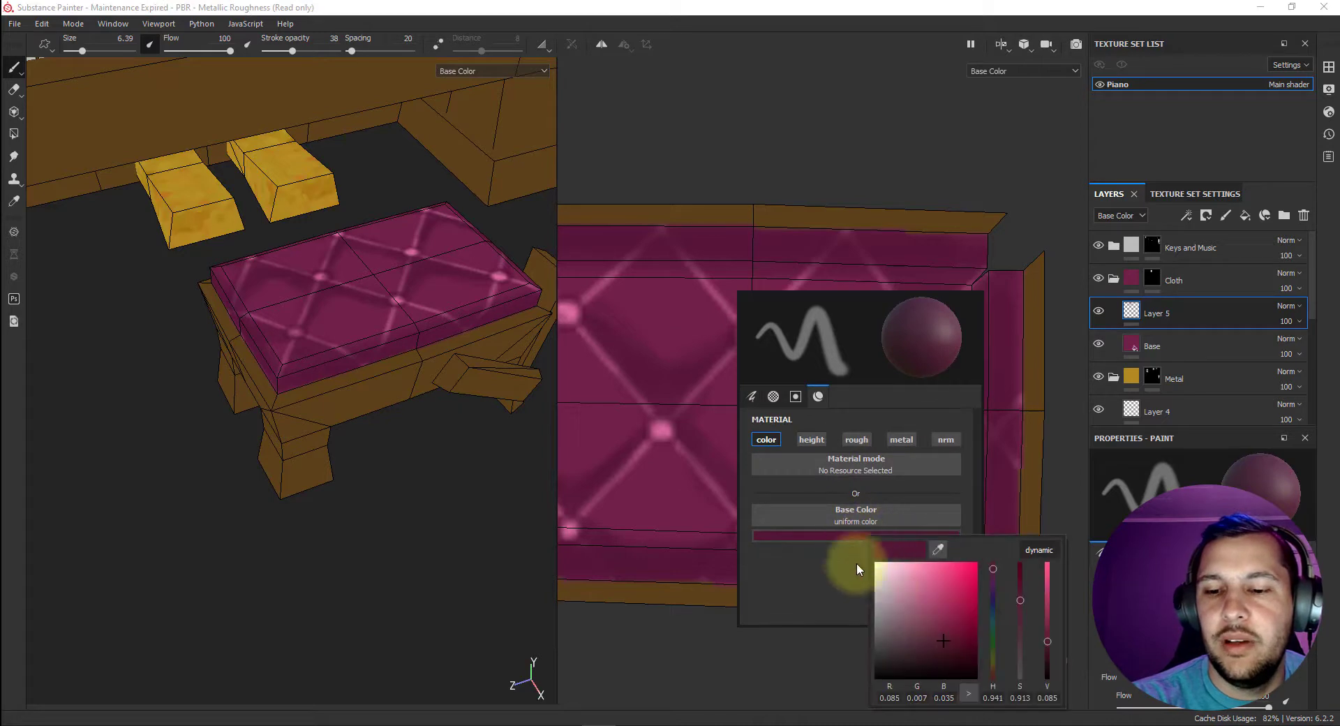
pyautogui.click(940, 549)
pyautogui.click(712, 445)
pyautogui.click(713, 381)
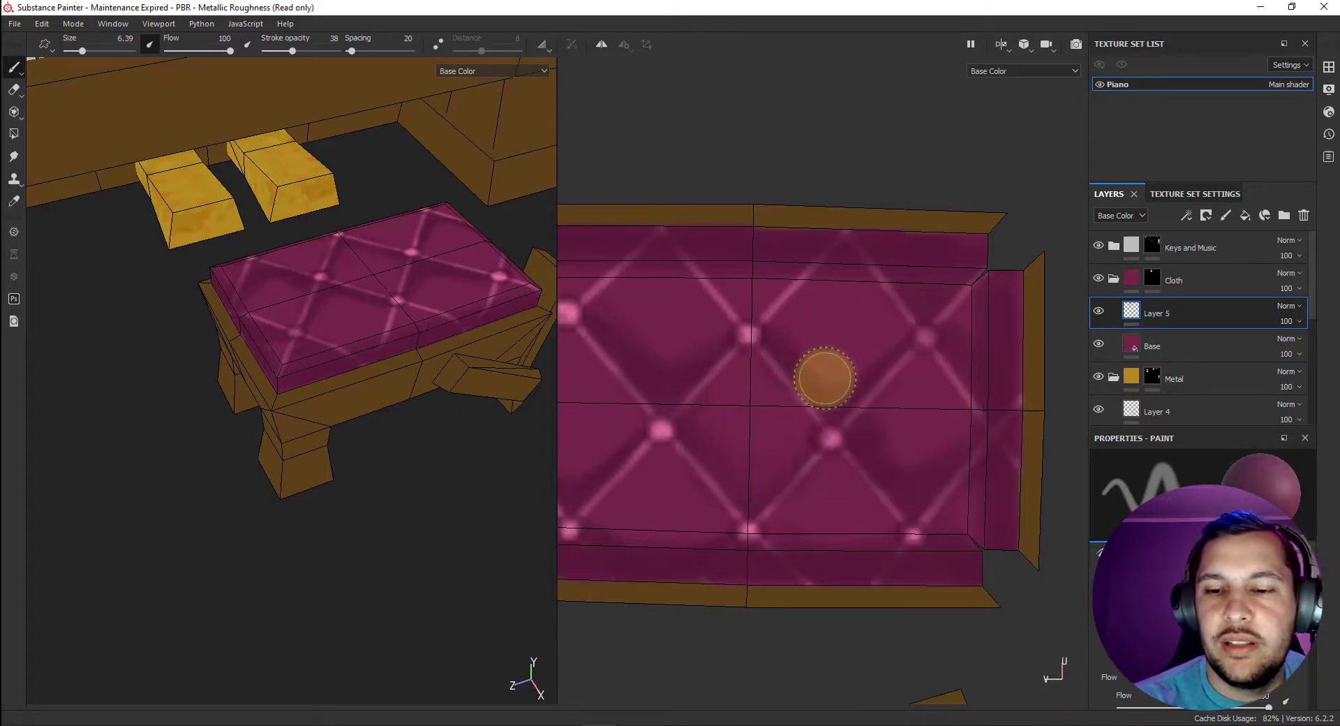
# Repeatedly sample nearby cloth shades and blend the dark shading smoothly inside the central and right lattice diamonds.
pyautogui.press('p')
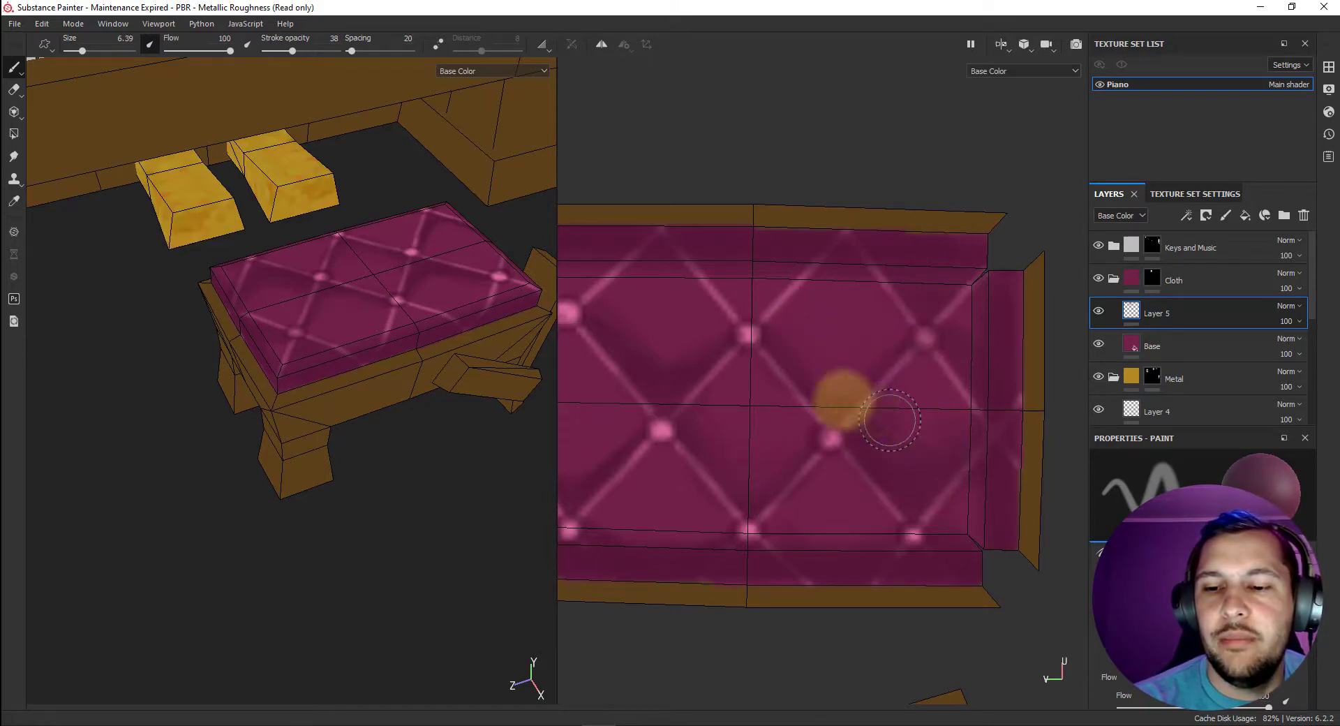
pyautogui.press('p')
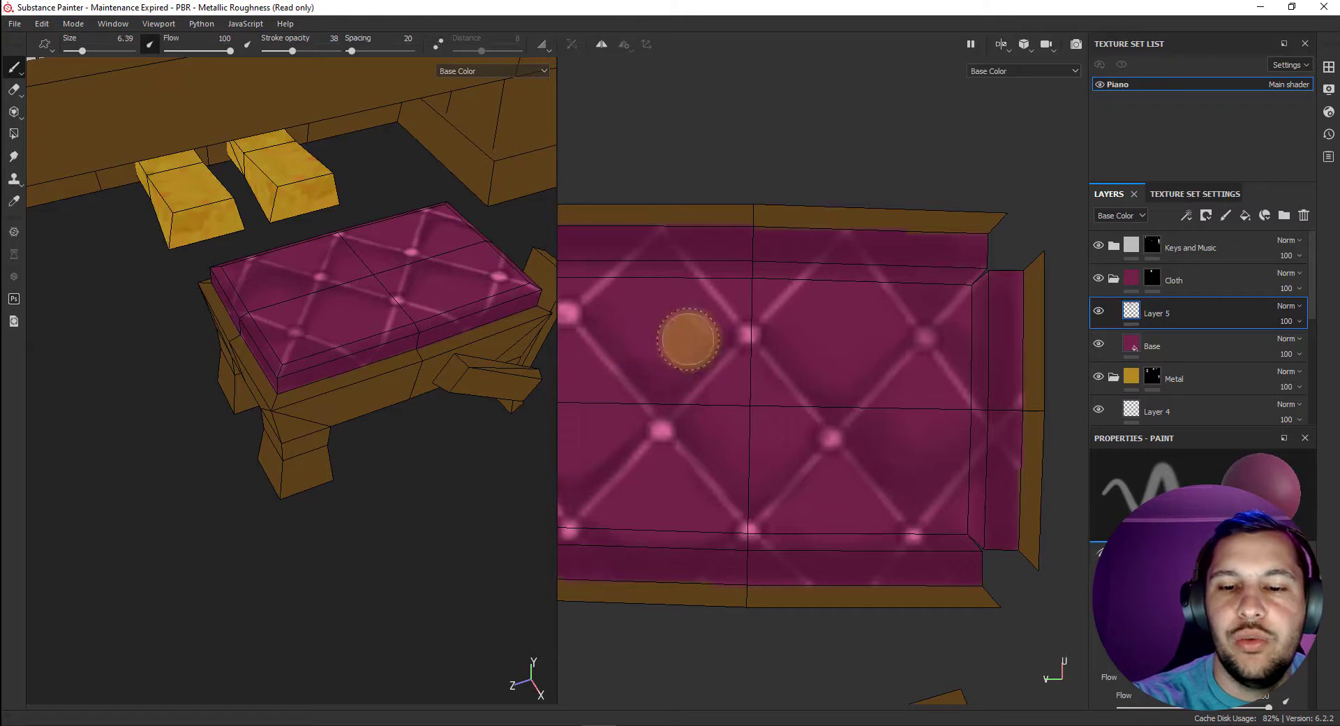
pyautogui.press('p')
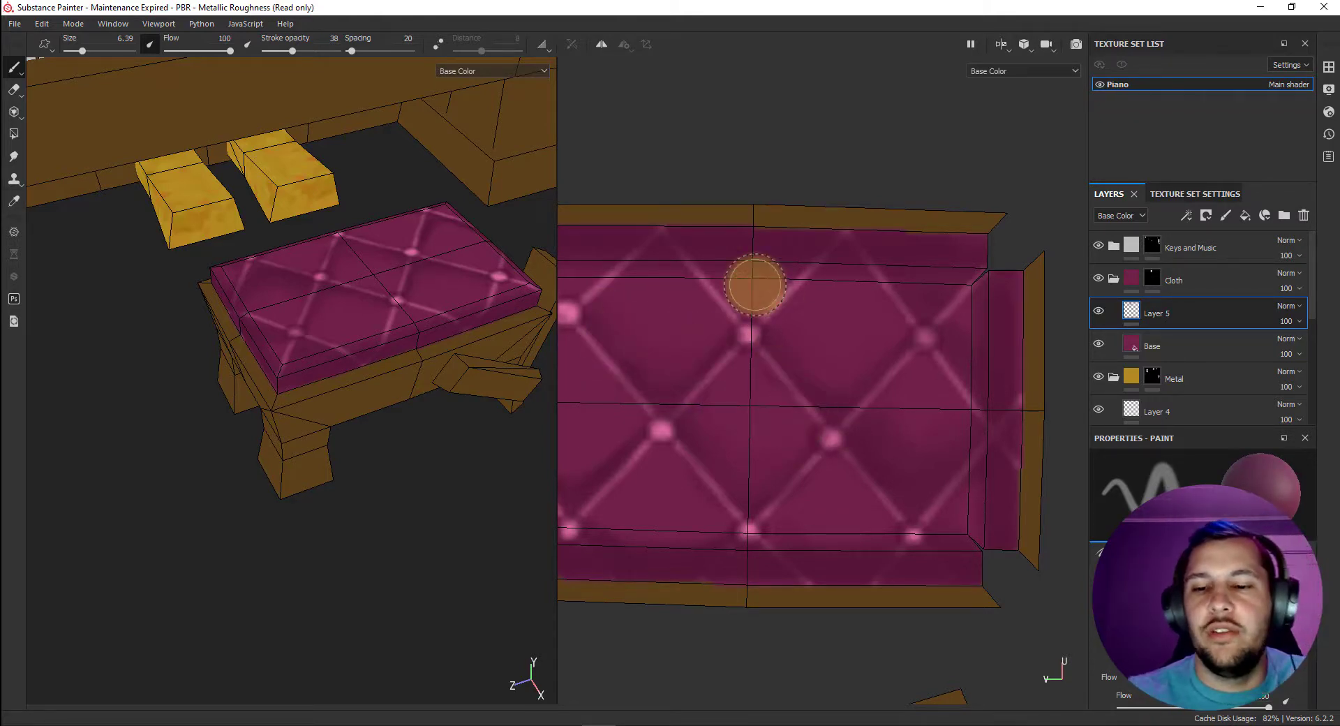
pyautogui.click(667, 396)
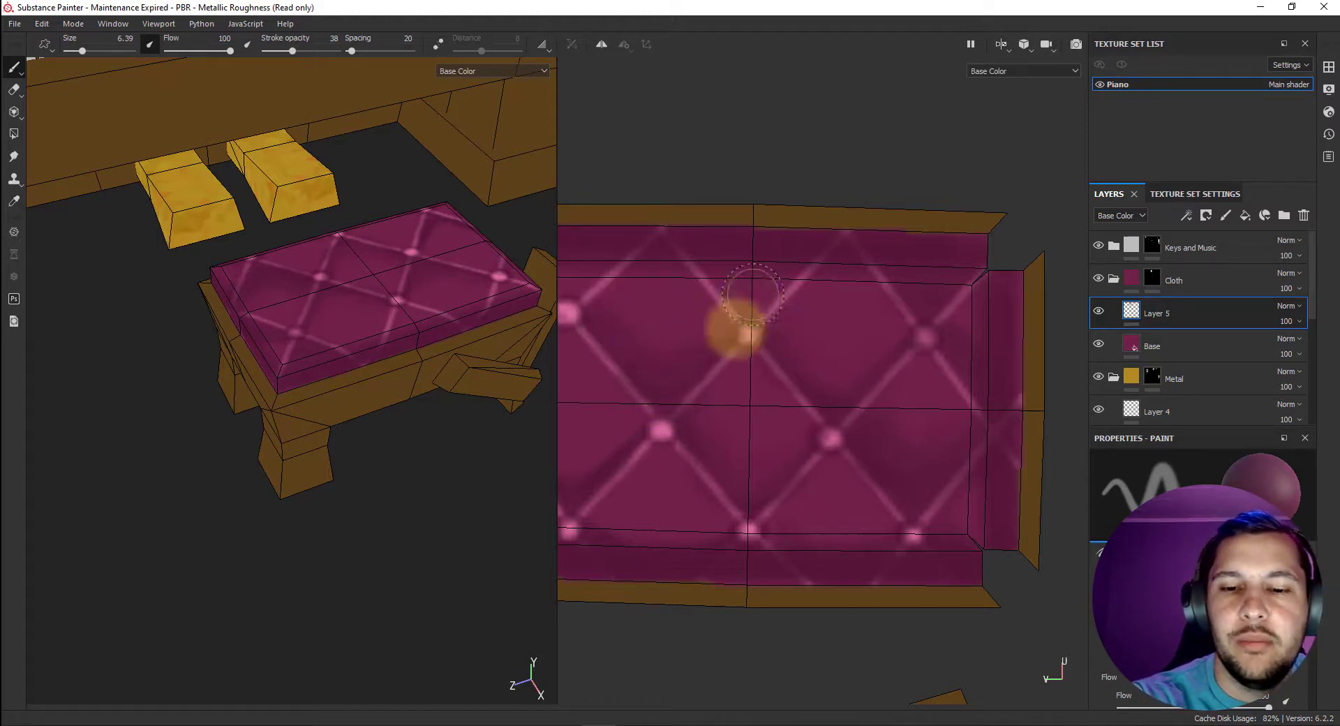
# Enlarge the 2D texture view to show the whole cushion and sample the bright pink of the tuft buttons.
pyautogui.moveTo(557, 464); pyautogui.dragTo(626, 427)
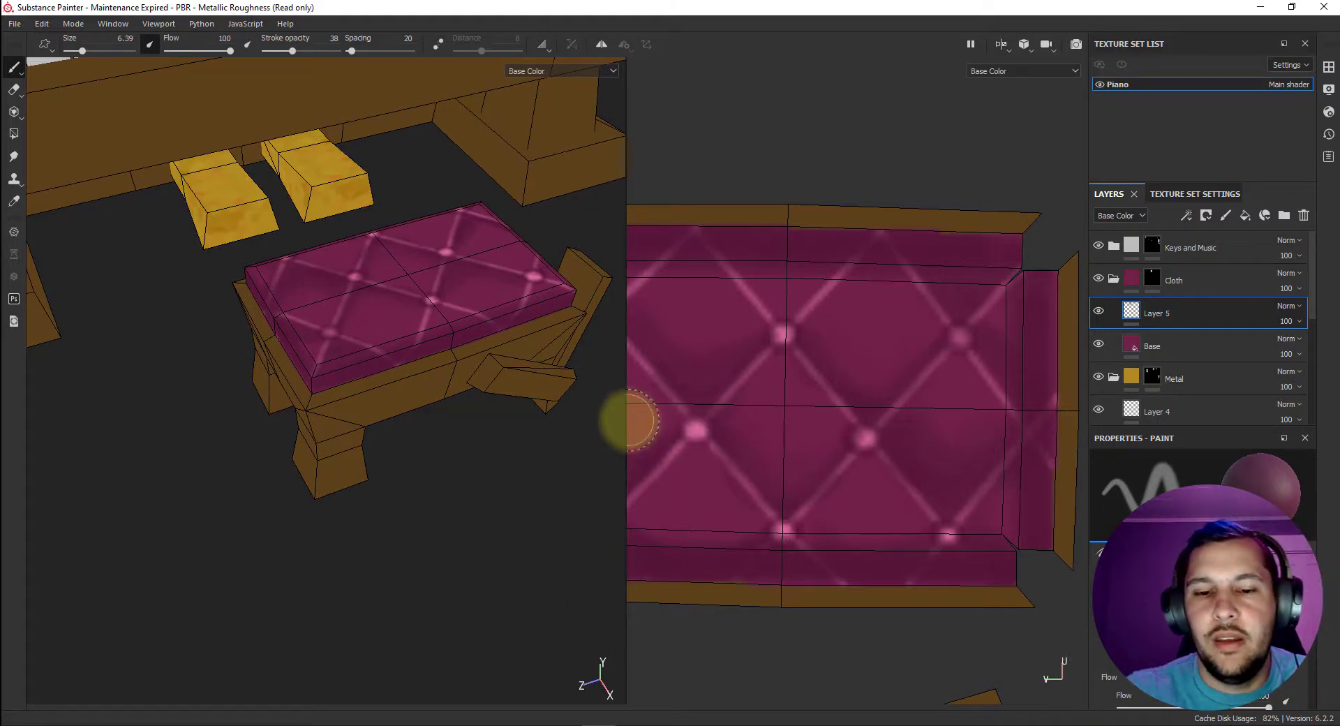
pyautogui.moveTo(627, 419); pyautogui.dragTo(380, 407)
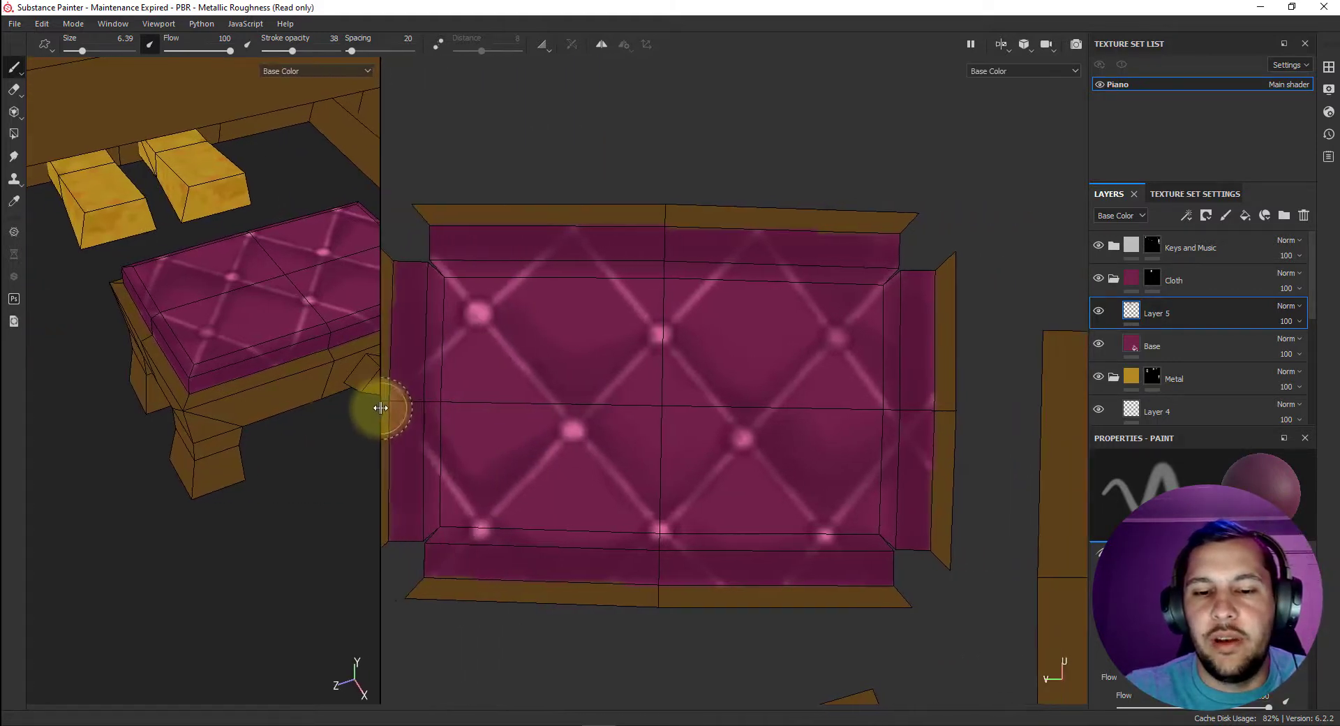
pyautogui.keyDown('alt'); pyautogui.moveTo(651, 343); pyautogui.dragTo(642, 331, button='middle'); pyautogui.keyUp('alt')
pyautogui.press('p')
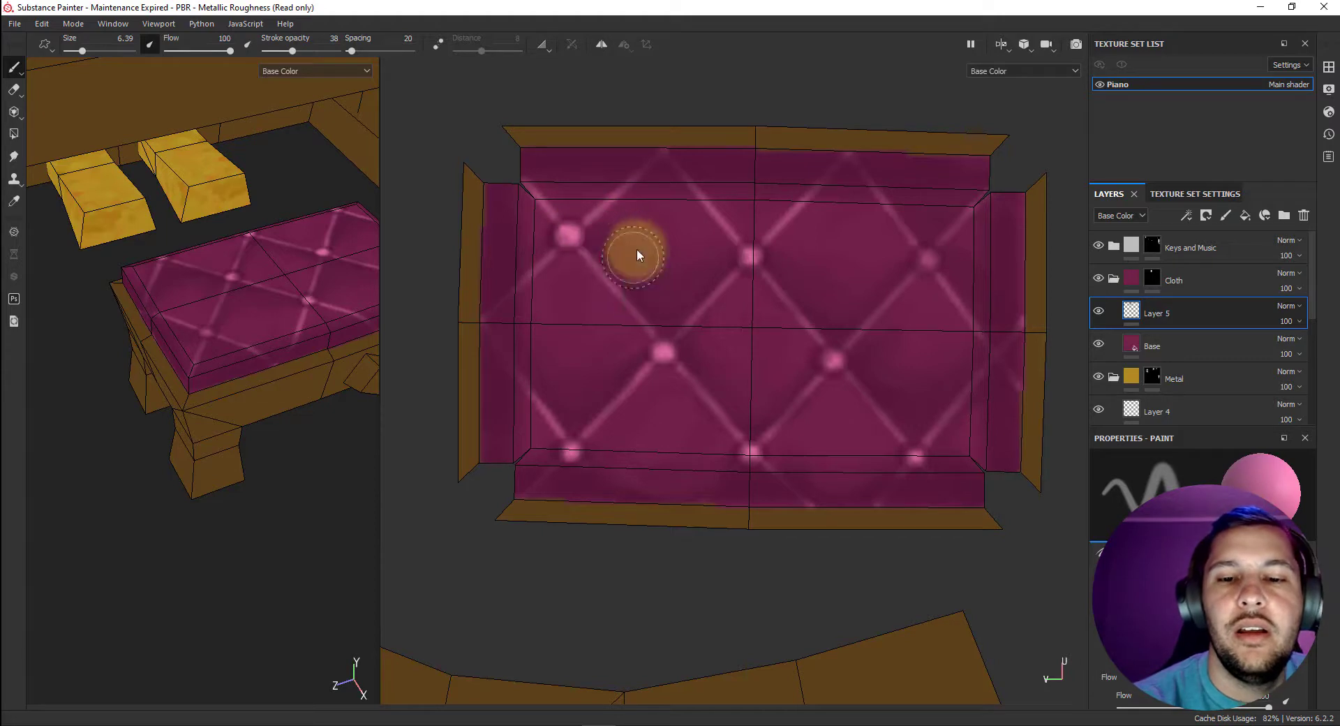
pyautogui.press('p')
# Reduce the stroke opacity to 3 and paint faint pink highlights inside the cushion's lattice diamonds.
pyautogui.scroll(5, 707, 278)
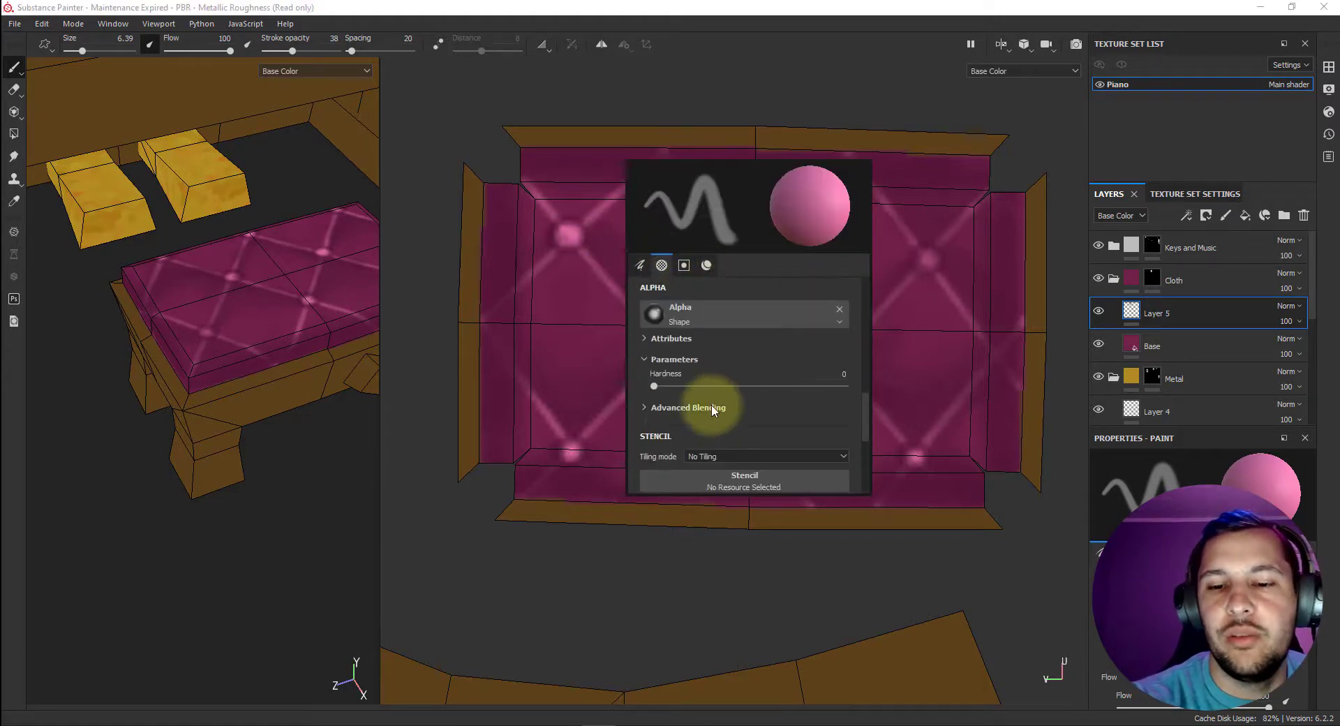
pyautogui.click(644, 266)
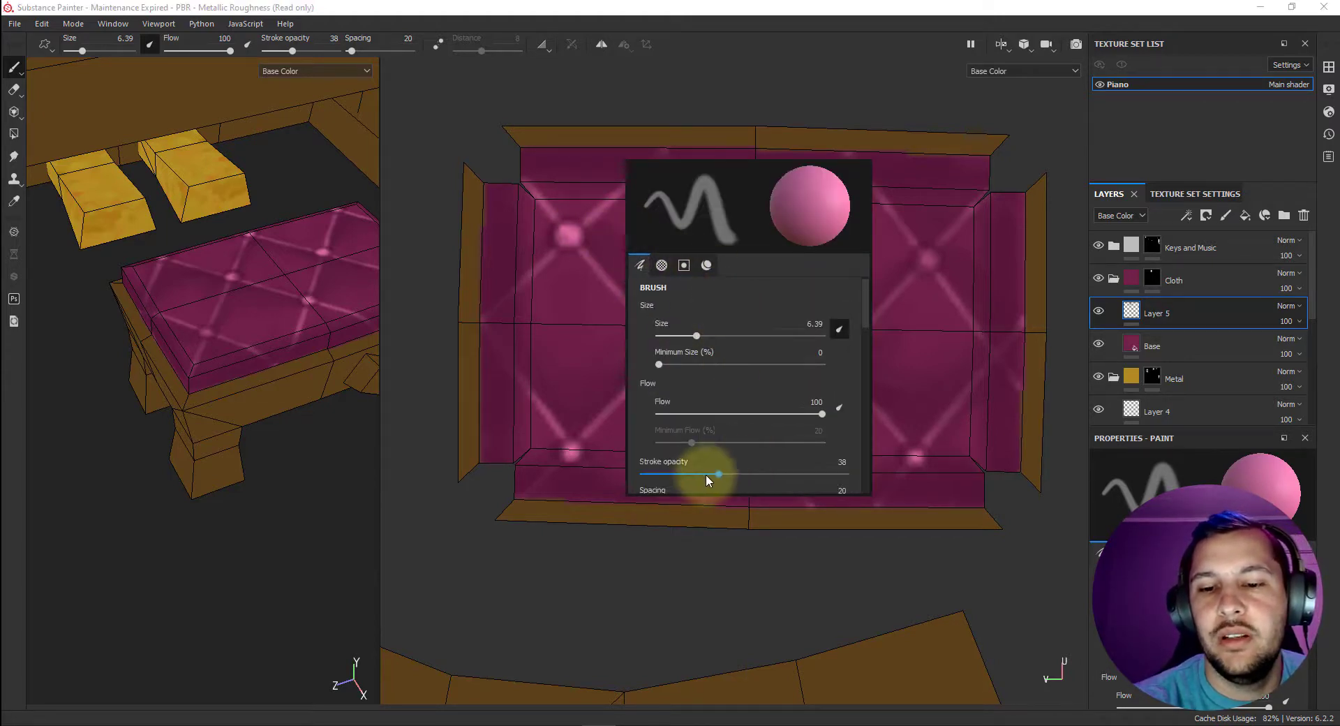
pyautogui.moveTo(684, 474); pyautogui.dragTo(665, 475)
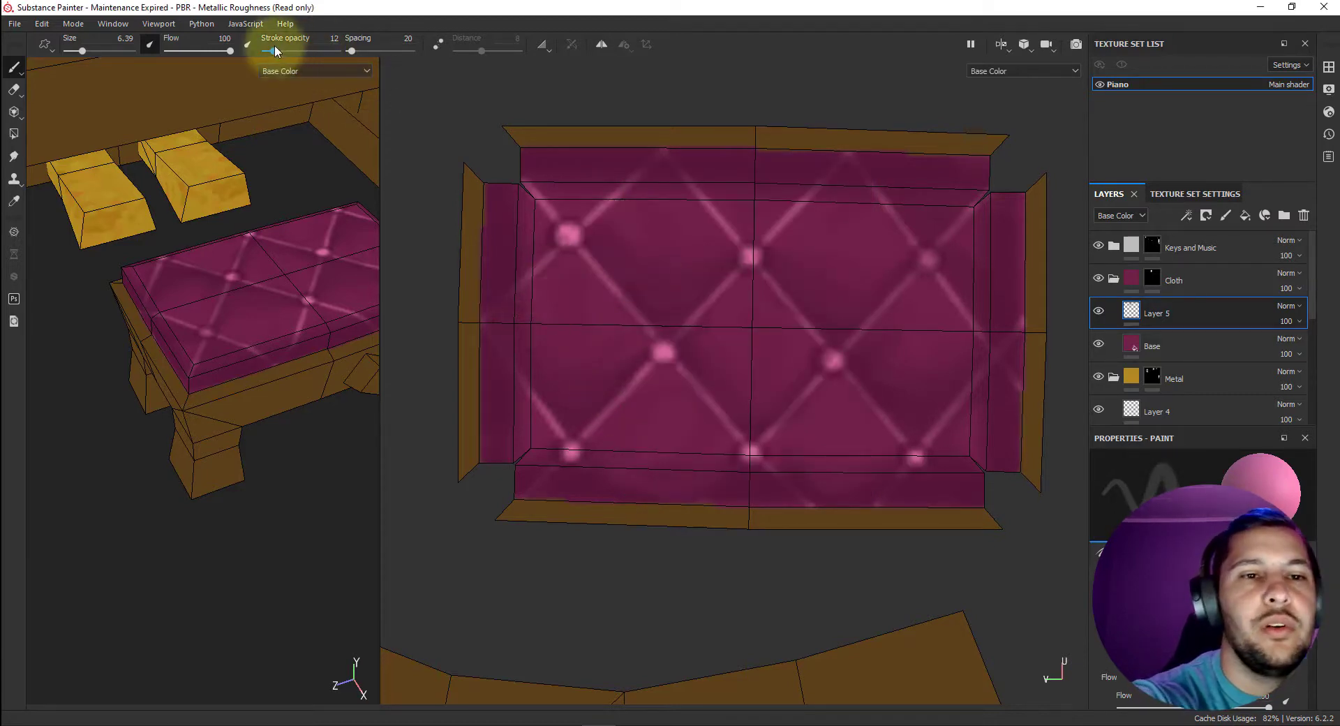
pyautogui.moveTo(275, 47); pyautogui.dragTo(275, 50)
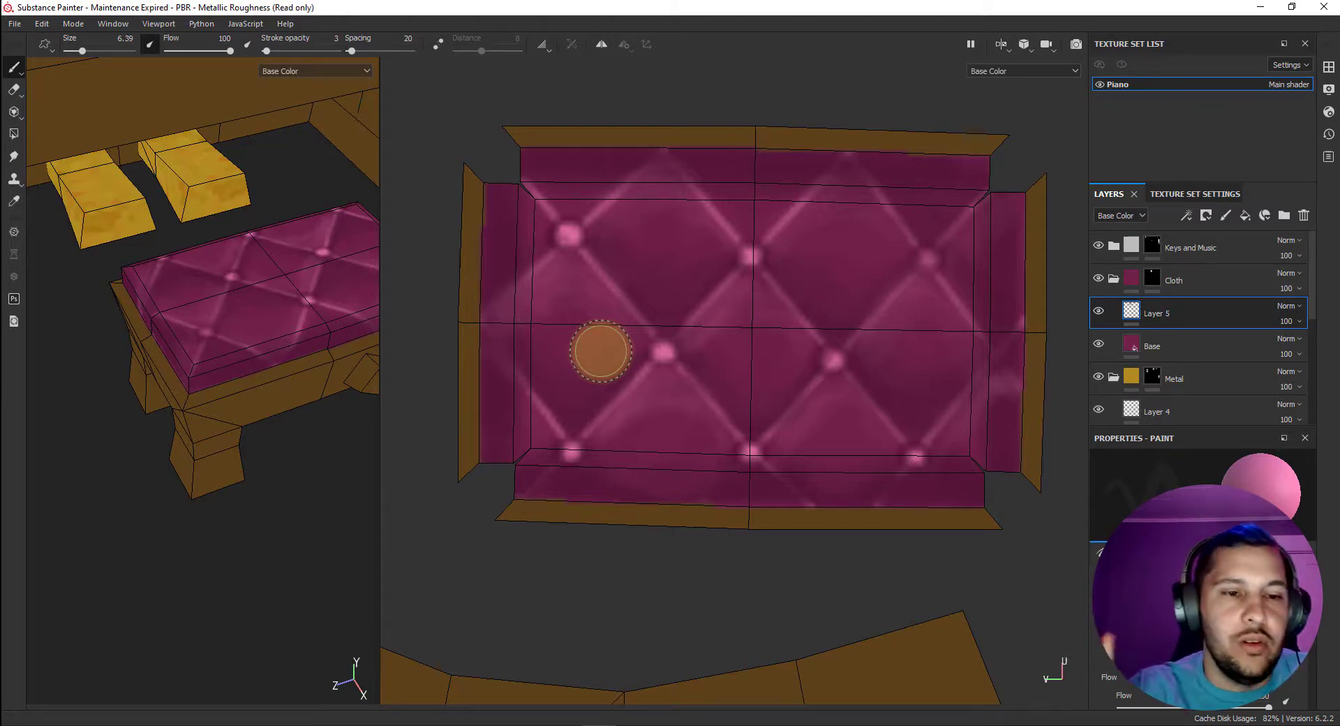
# Set the brush size to 2.46, stroke opacity to 34 and base color to dark purple, R 0.040, G 0.015, B 0.040.
pyautogui.rightClick(704, 297)
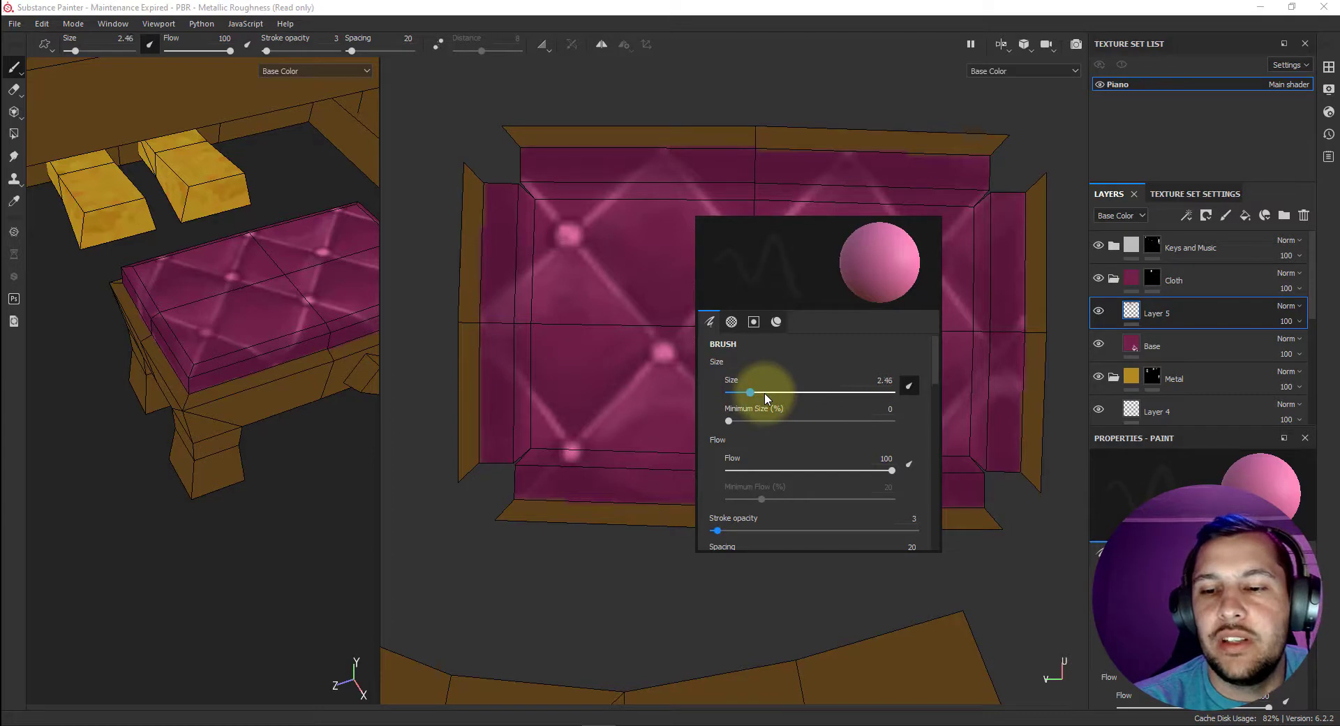
pyautogui.moveTo(725, 527); pyautogui.dragTo(771, 531)
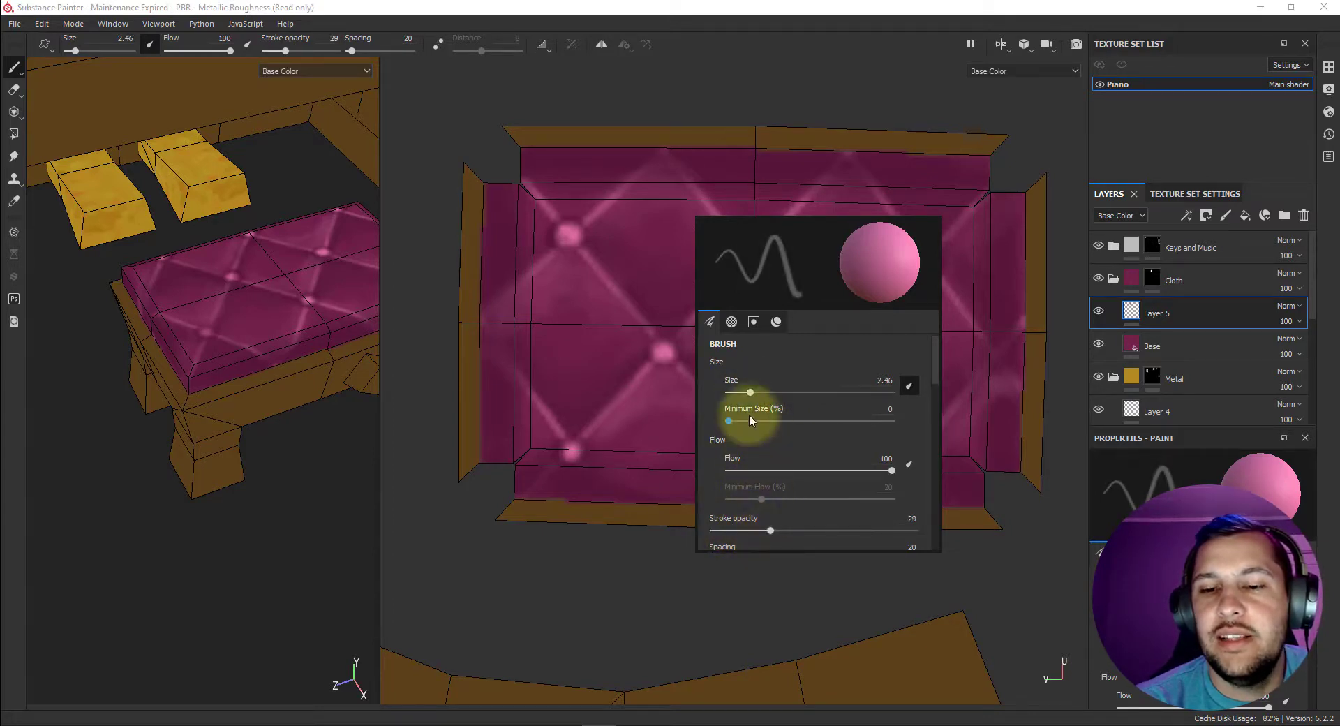
pyautogui.click(778, 322)
pyautogui.click(792, 461)
pyautogui.click(722, 464)
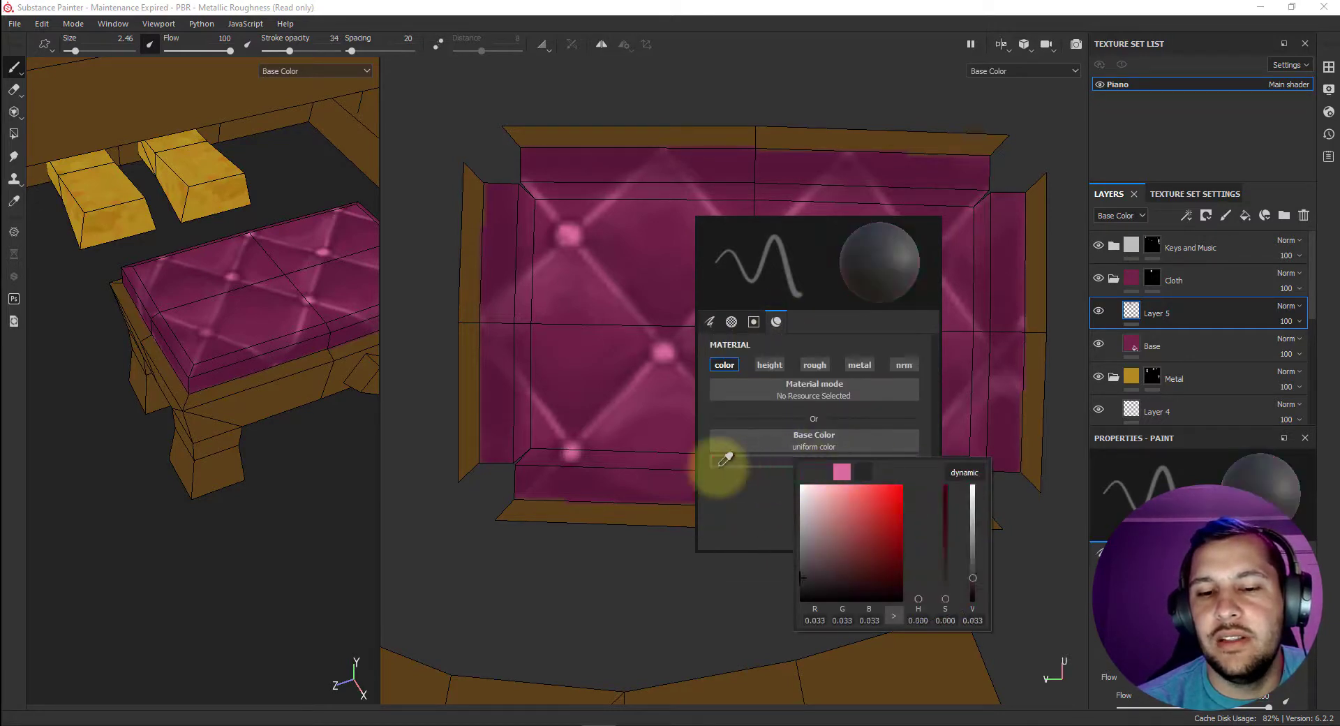
pyautogui.click(570, 483)
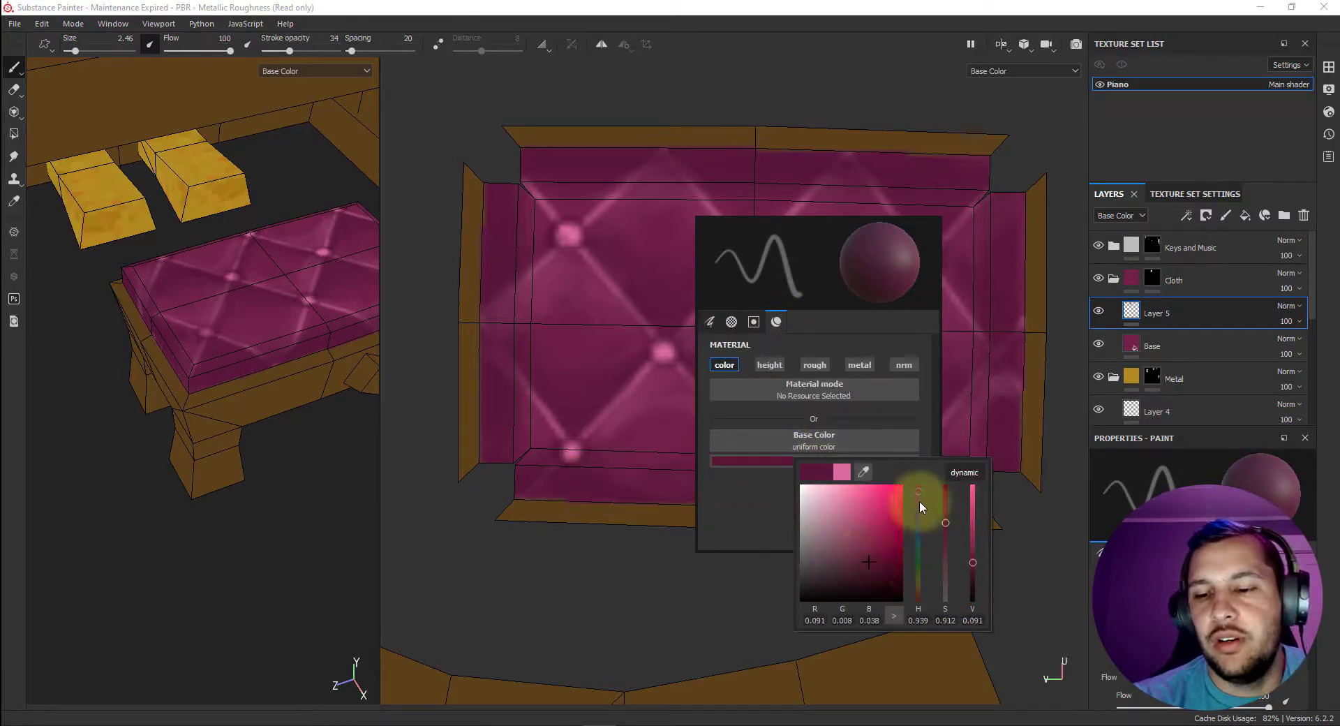
pyautogui.moveTo(919, 500); pyautogui.dragTo(923, 501)
pyautogui.moveTo(841, 560); pyautogui.dragTo(835, 572)
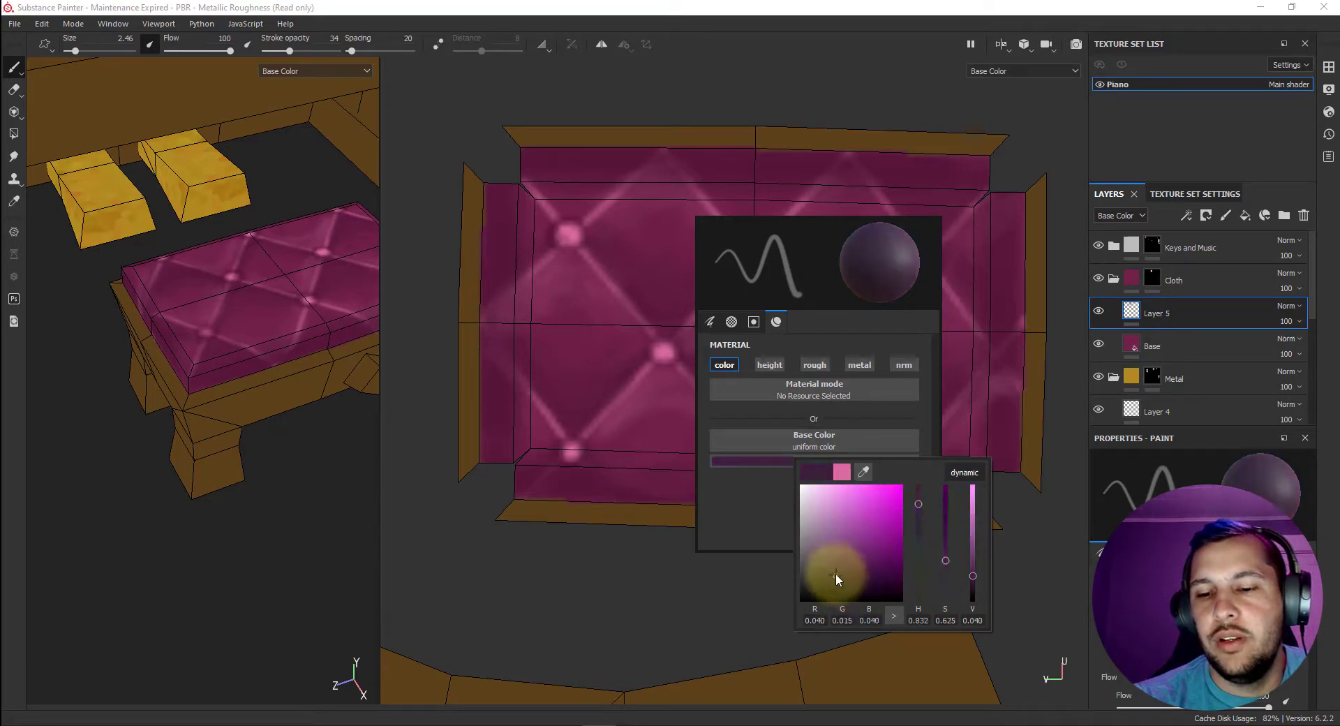
# Paint dark purple shadows around the tuft buttons and along the lattice lines, changing the brush to size 4.46 and stroke opacity 16.
pyautogui.click(488, 291)
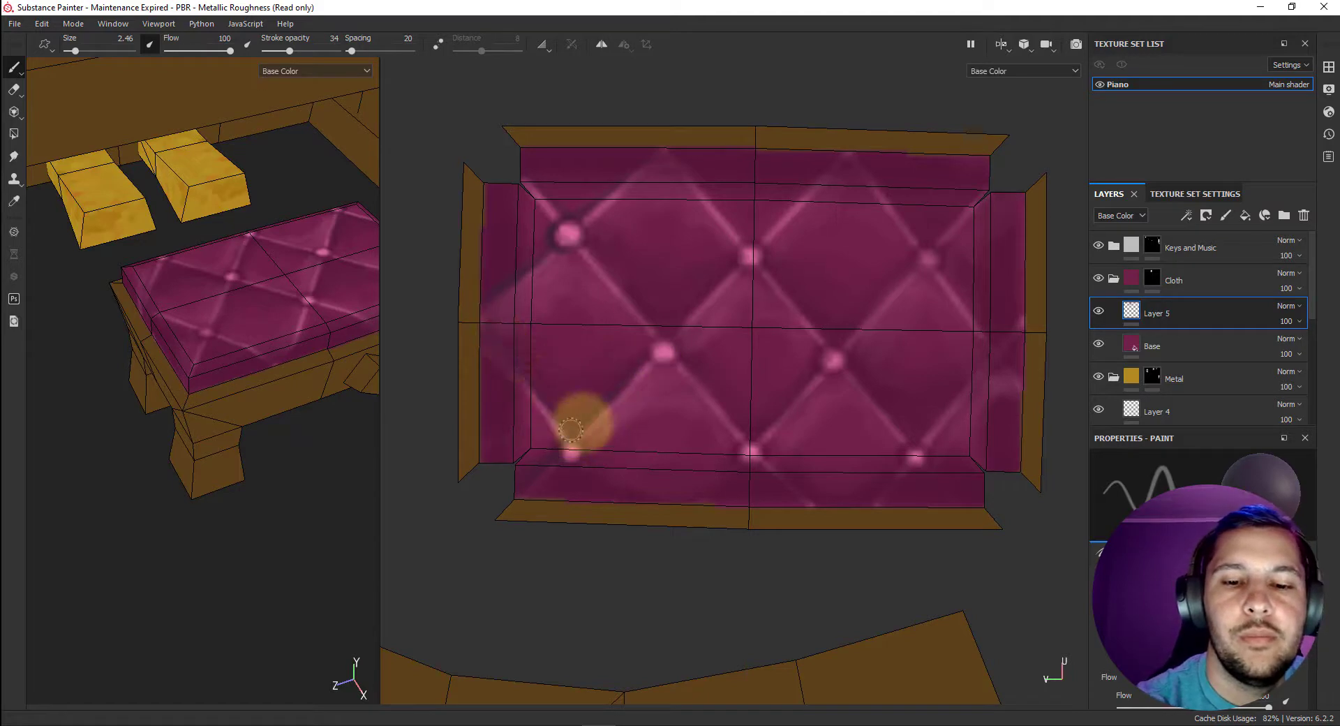
pyautogui.rightClick(644, 380)
pyautogui.click(655, 394)
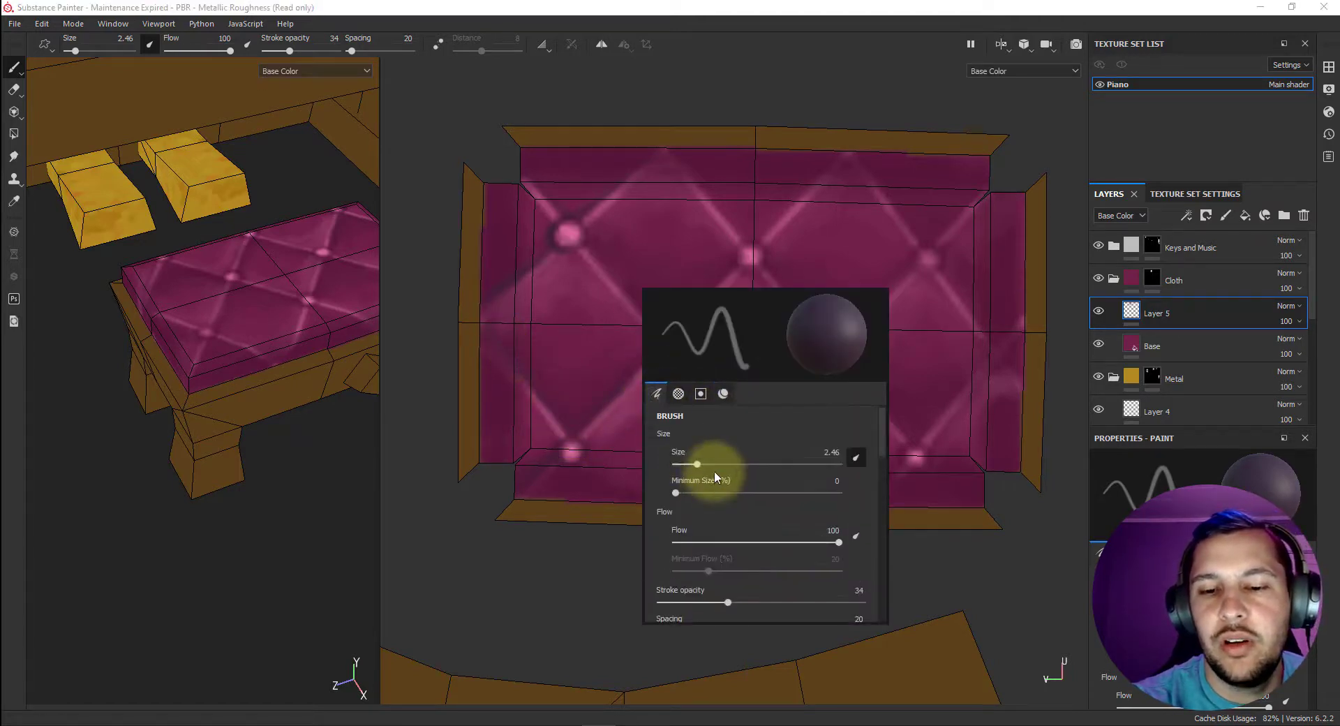
pyautogui.scroll(1, 702, 465)
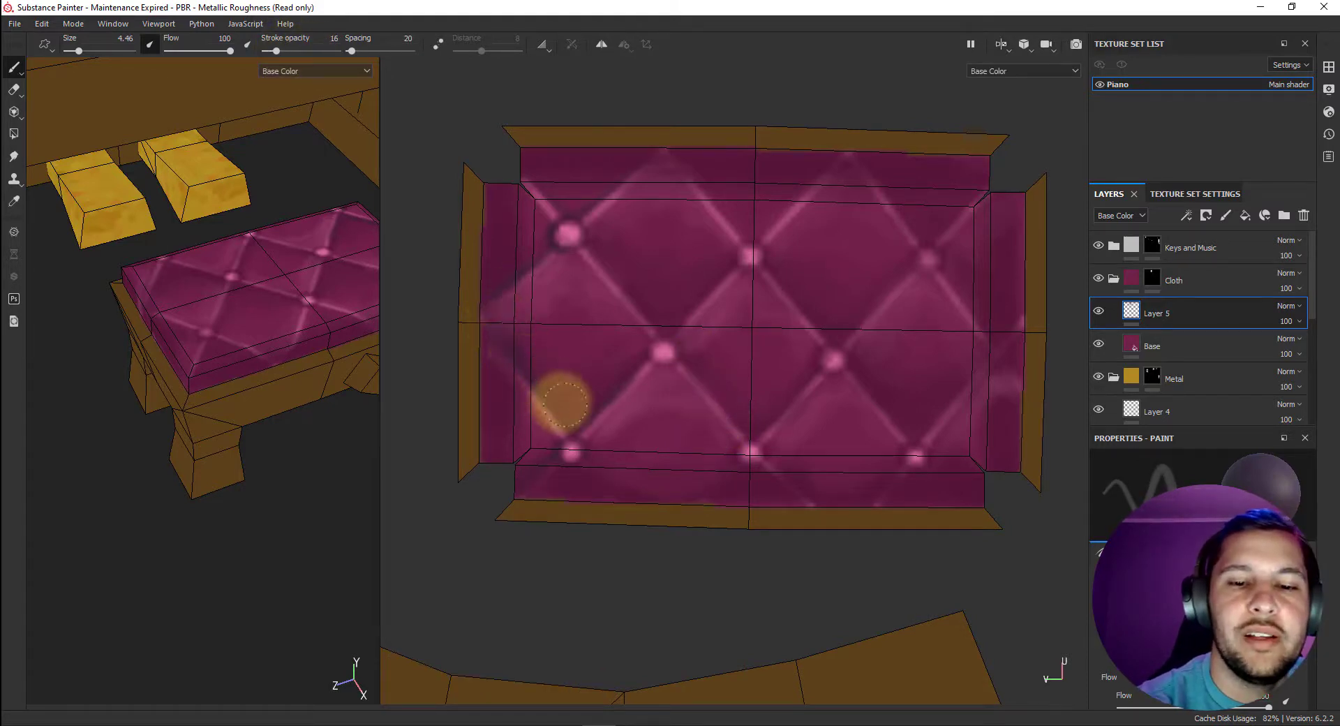
pyautogui.moveTo(576, 415)
pyautogui.mouseDown()
pyautogui.moveTo(640, 362)
pyautogui.moveTo(580, 412)
pyautogui.mouseUp()
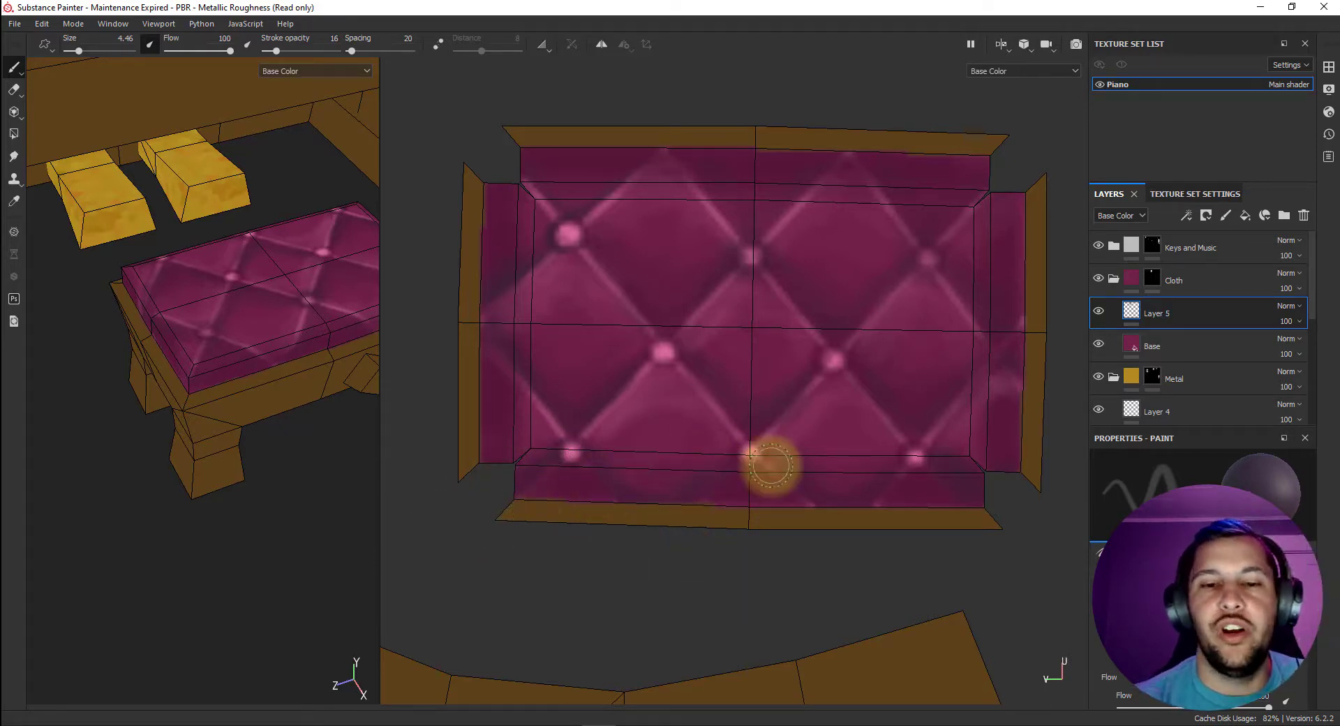
# Set the brush size to 5.38 and the stroke opacity to 23.
pyautogui.rightClick(763, 330)
pyautogui.moveTo(806, 407); pyautogui.dragTo(809, 407)
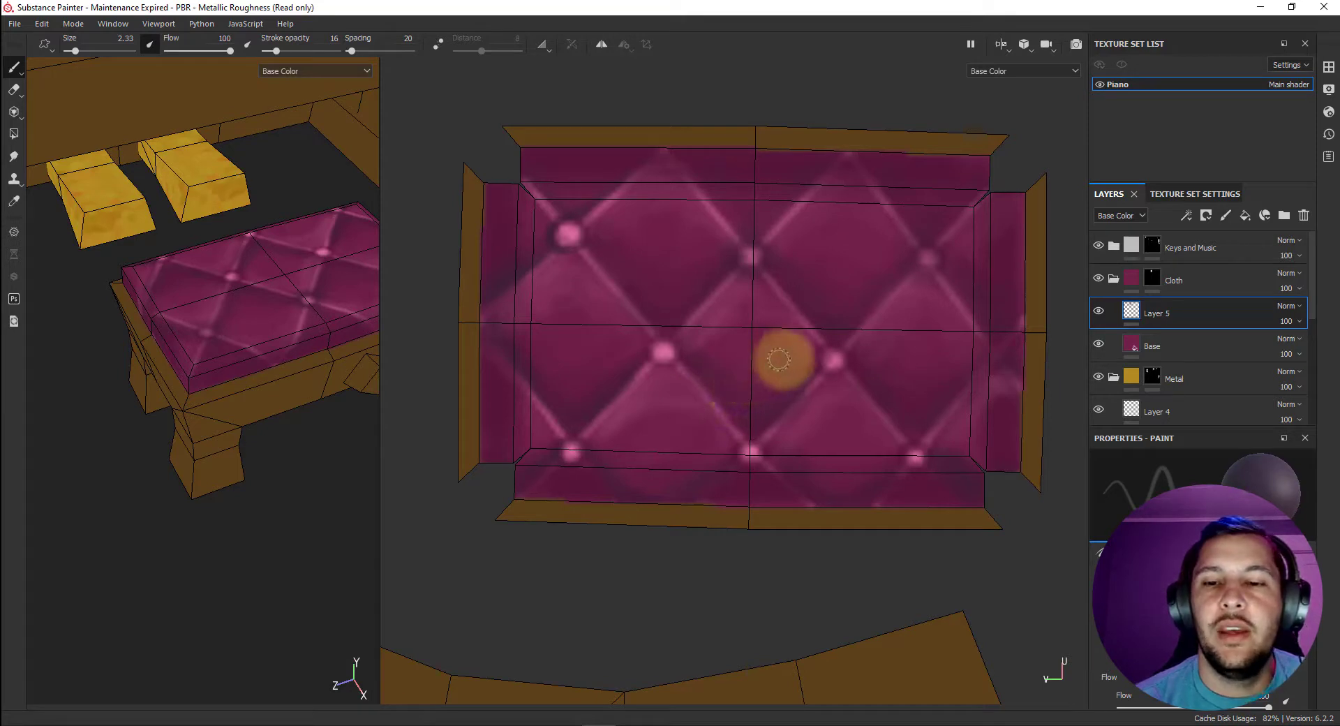
pyautogui.rightClick(598, 214)
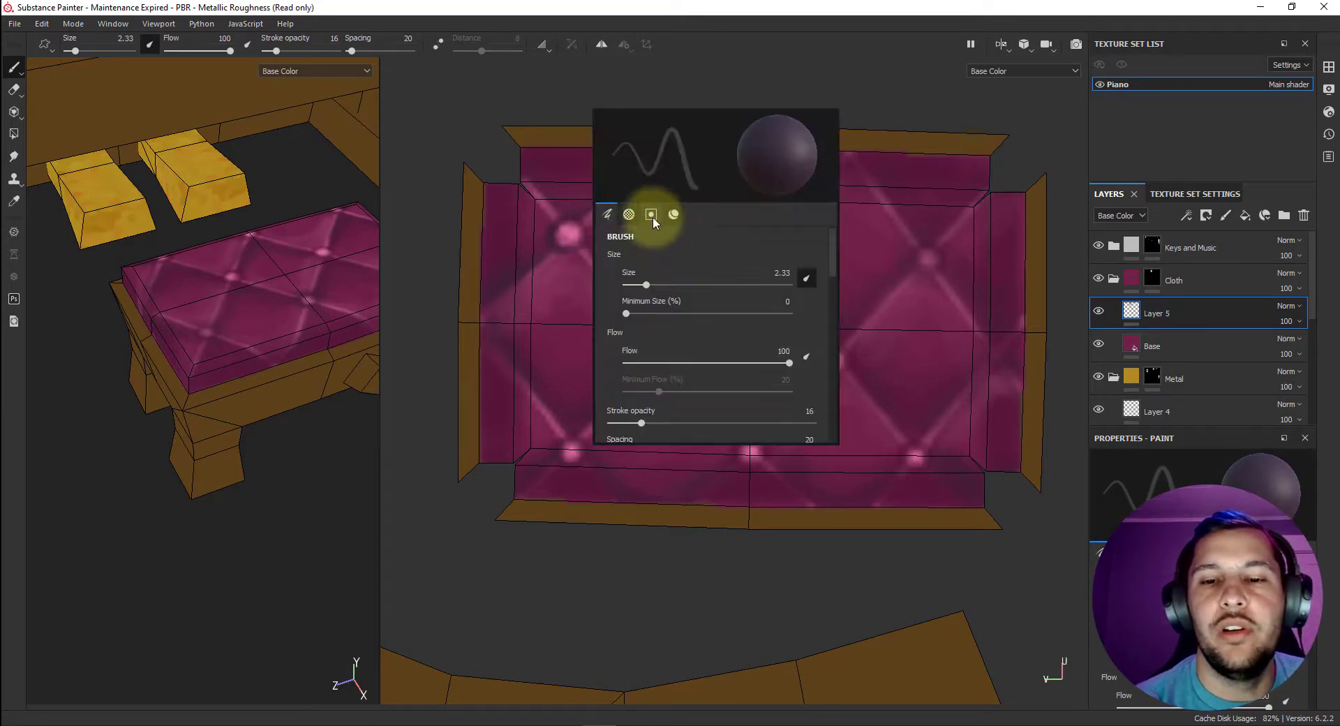
pyautogui.click(659, 286)
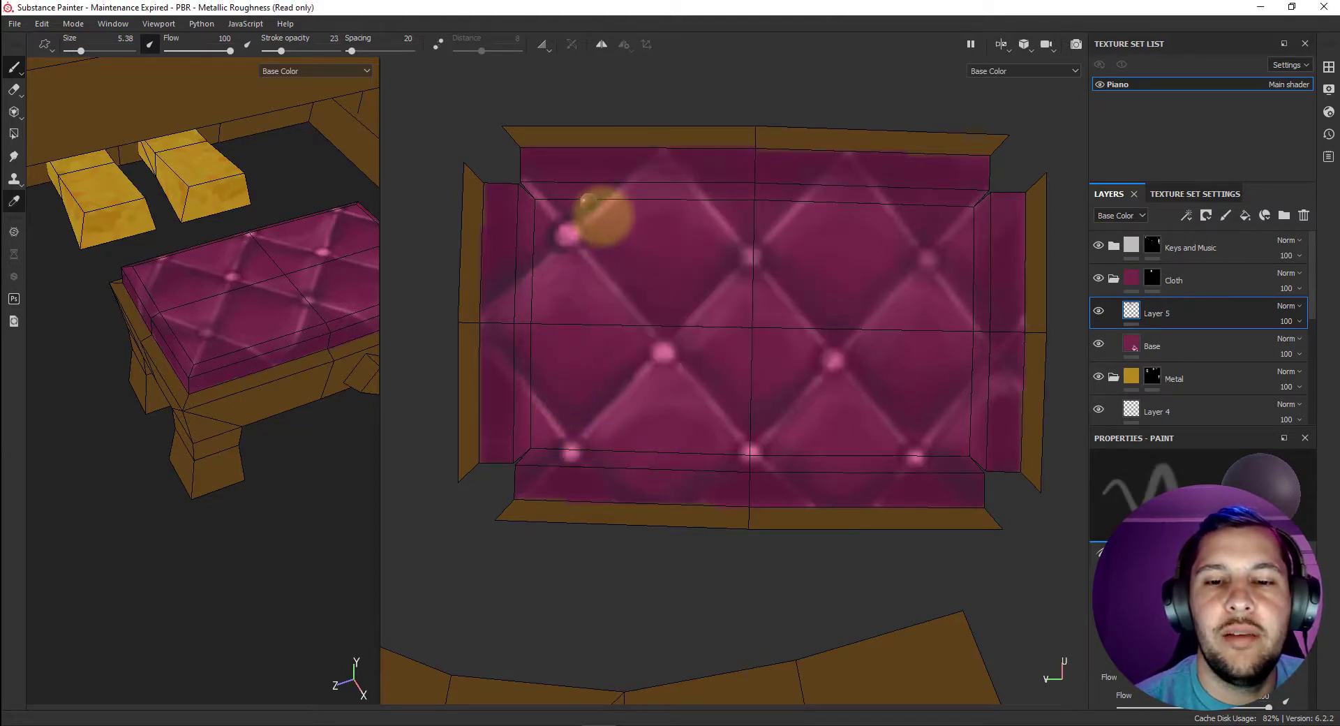
# Sample the medium pinks from the cushion near the upper-left tuft button and blend the shading across the lattice diamonds.
pyautogui.rightClick(647, 224)
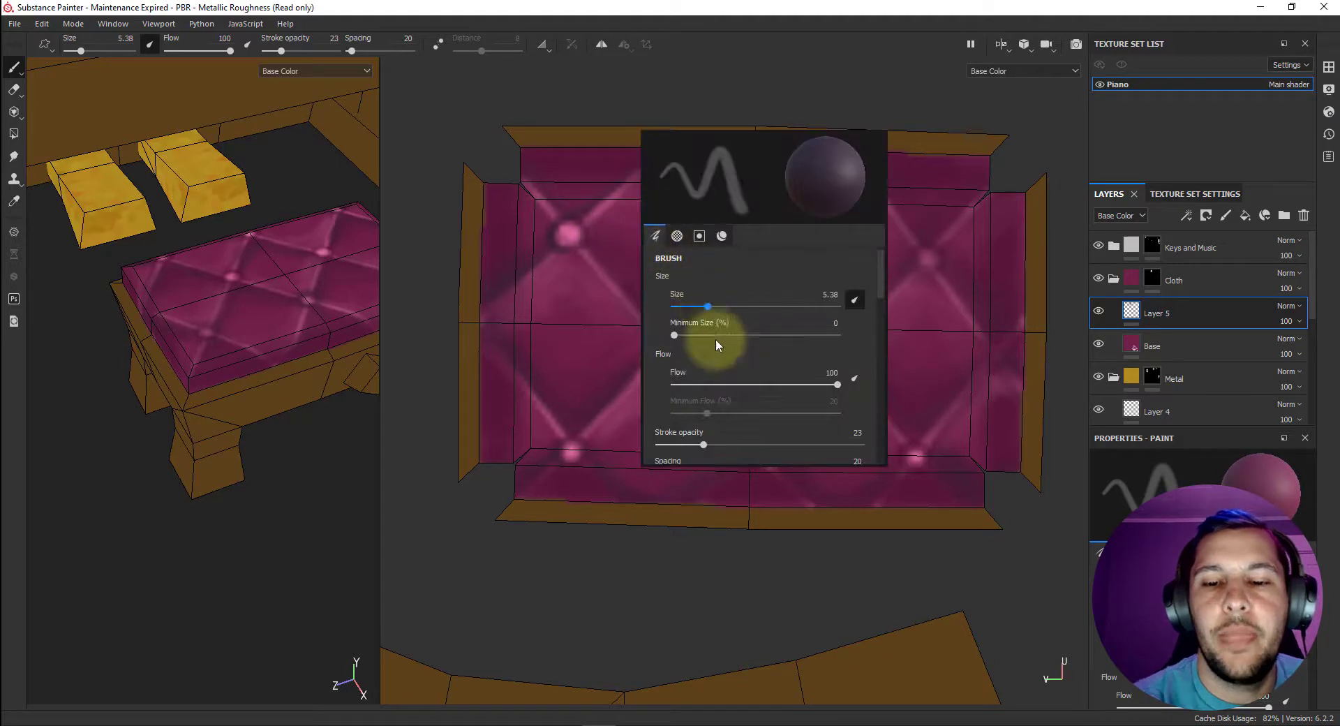
pyautogui.click(722, 235)
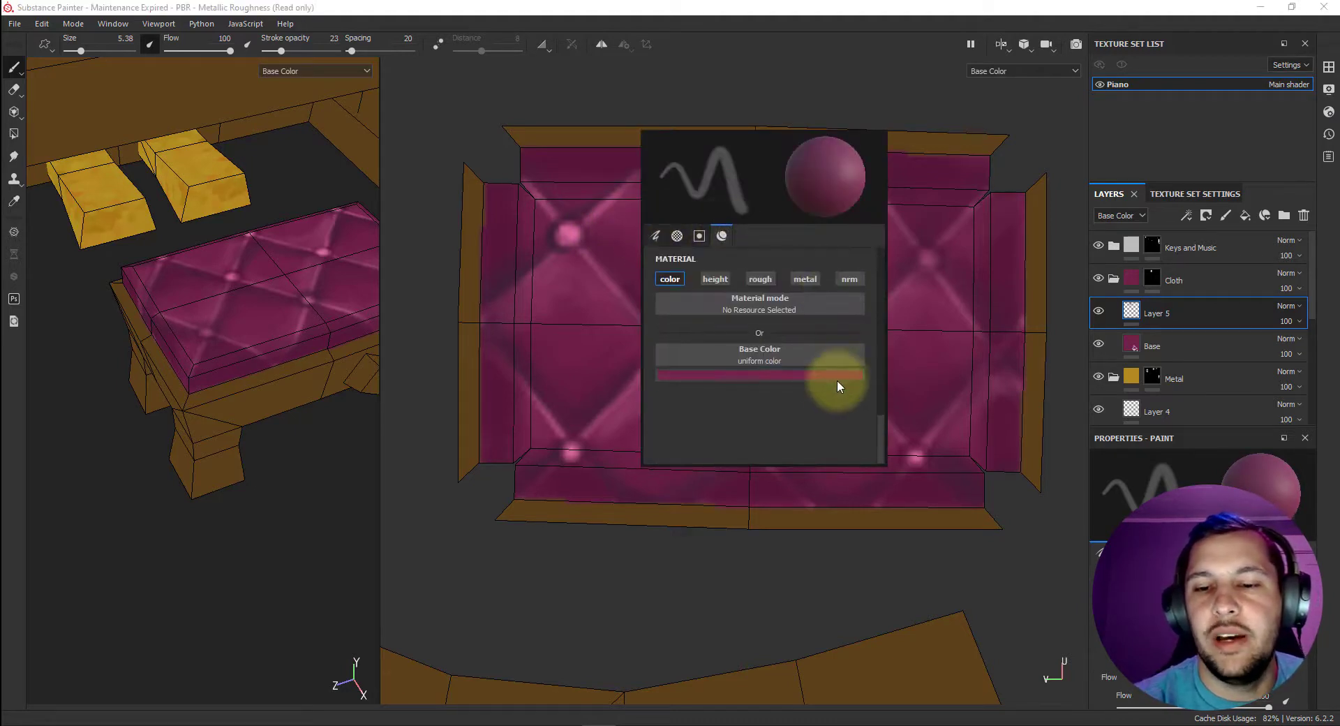
pyautogui.click(802, 373)
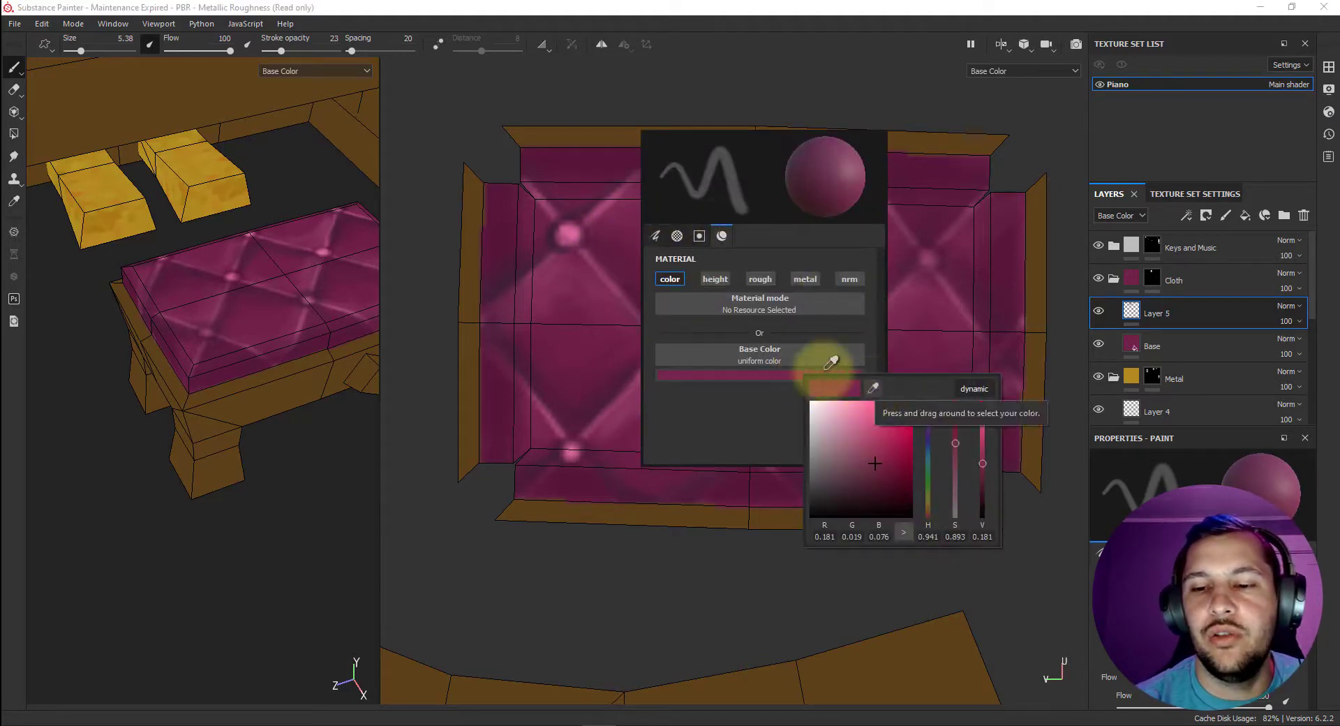
pyautogui.click(874, 389)
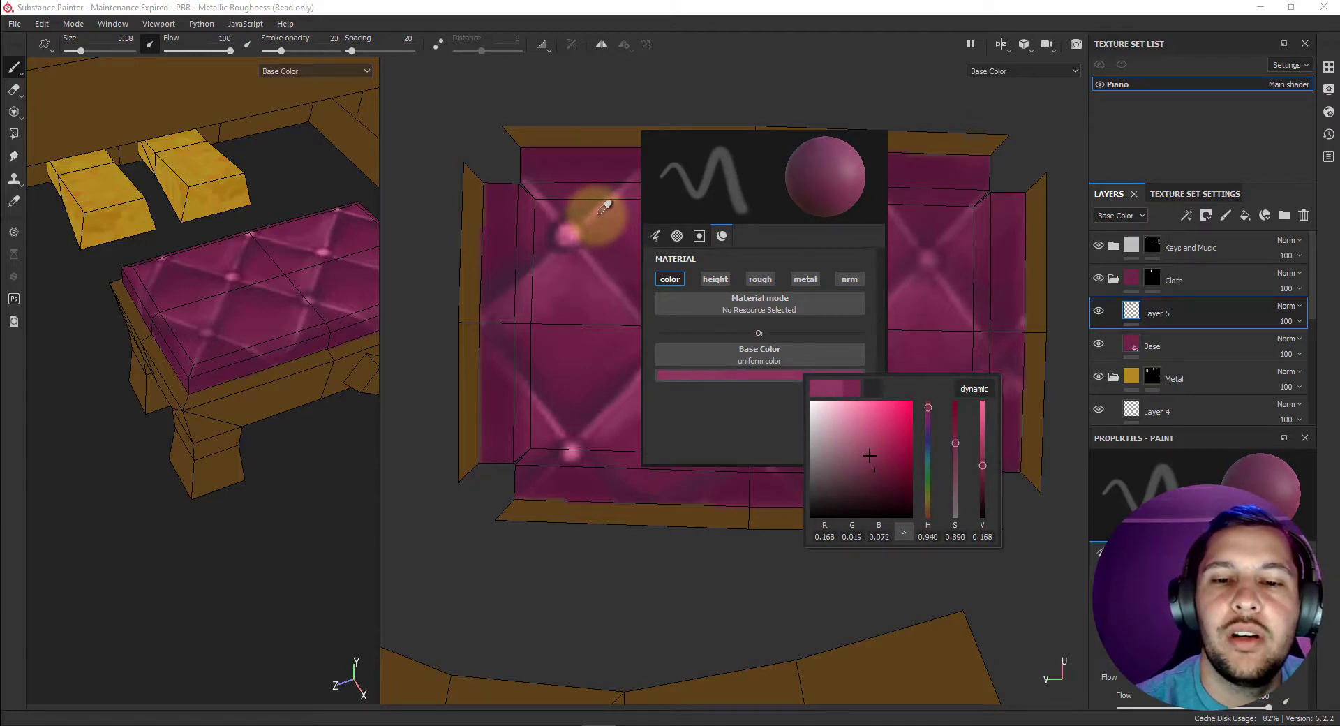
pyautogui.click(597, 213)
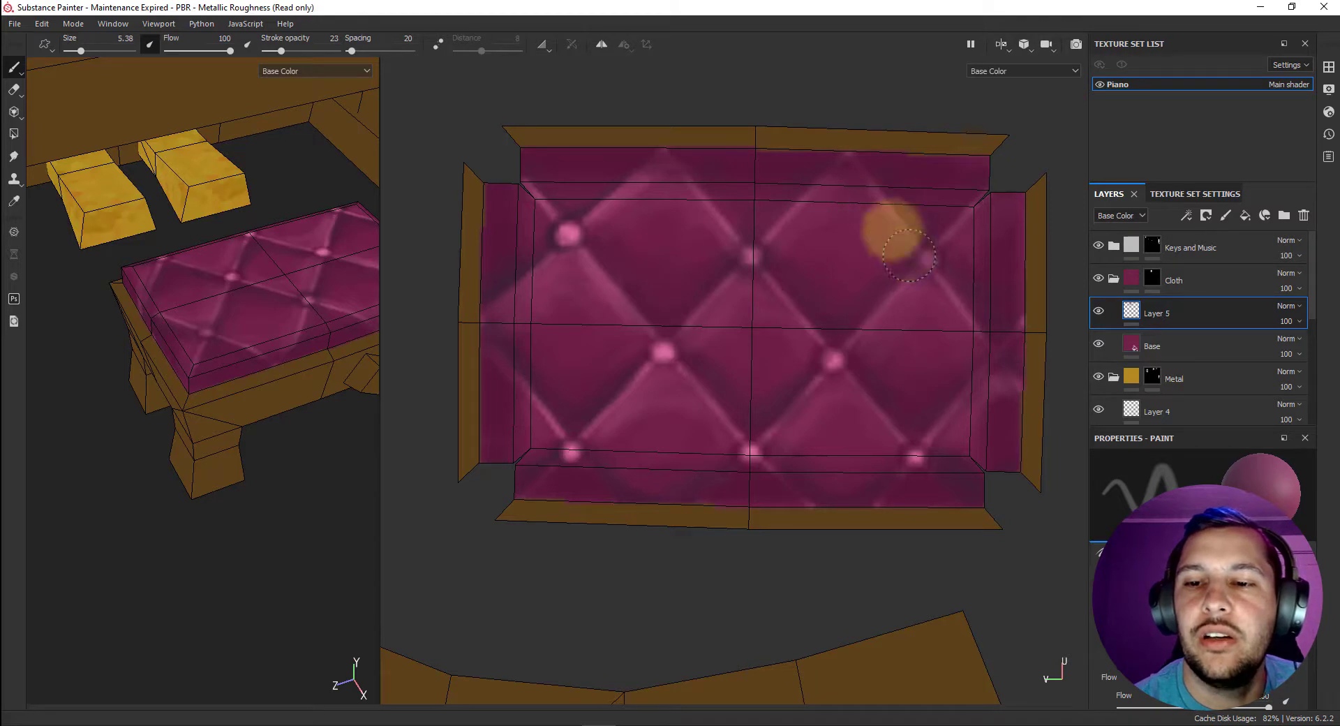
pyautogui.press('p')
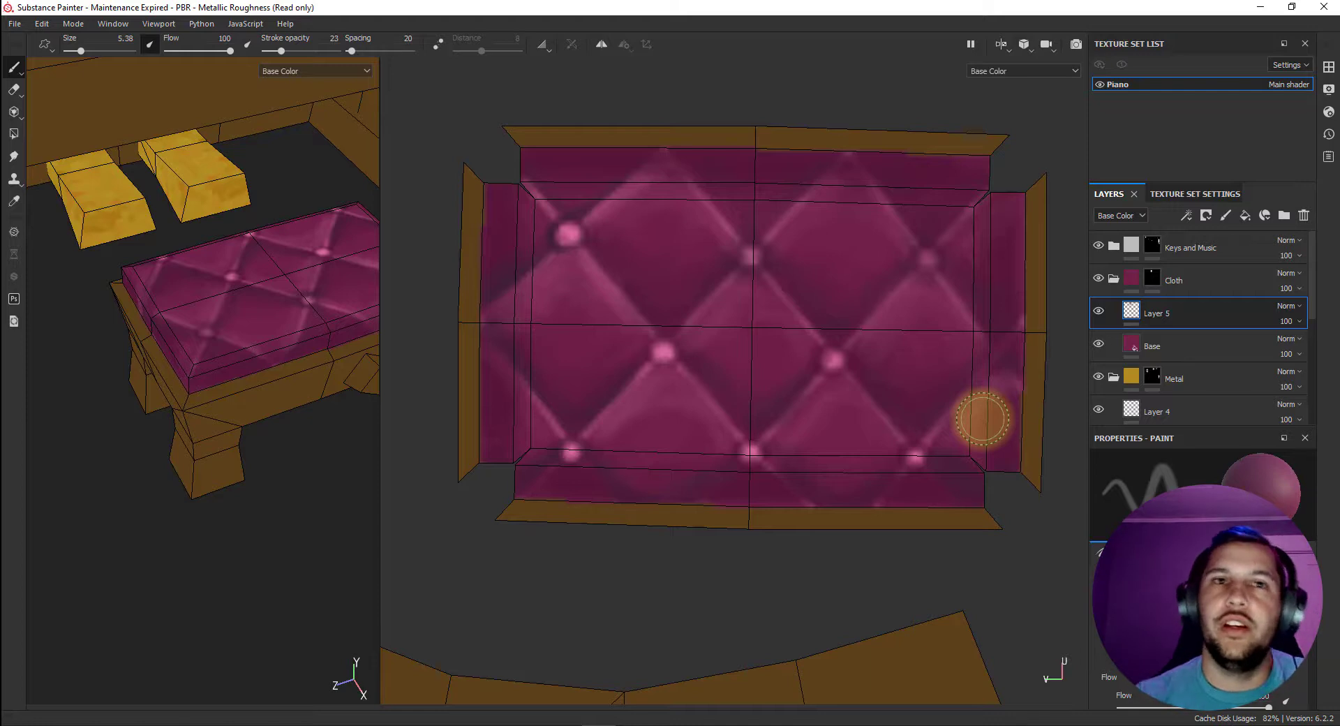
# Set the base color to R 0.598, G 0.112, B 0.286, stroke opacity to 8 and brush size to 1.34, and brighten the tuft buttons.
pyautogui.rightClick(768, 375)
pyautogui.click(838, 378)
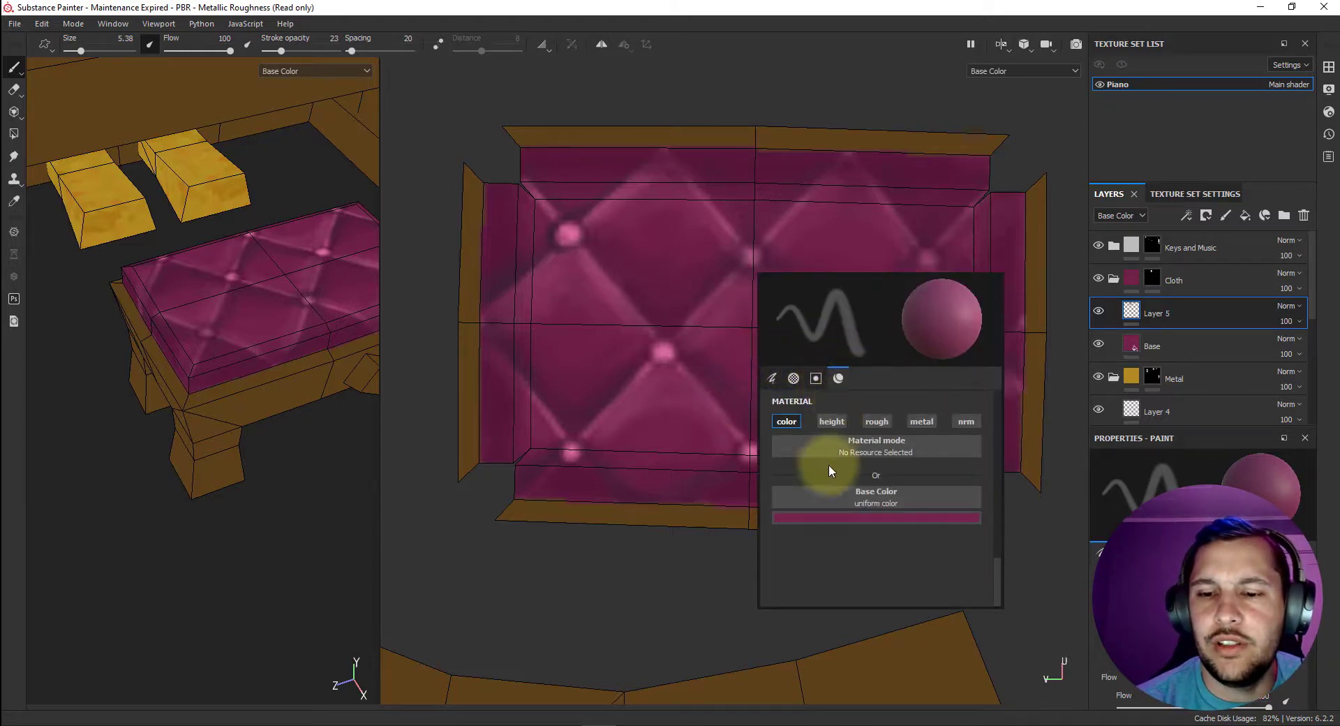
pyautogui.click(858, 519)
pyautogui.click(922, 573)
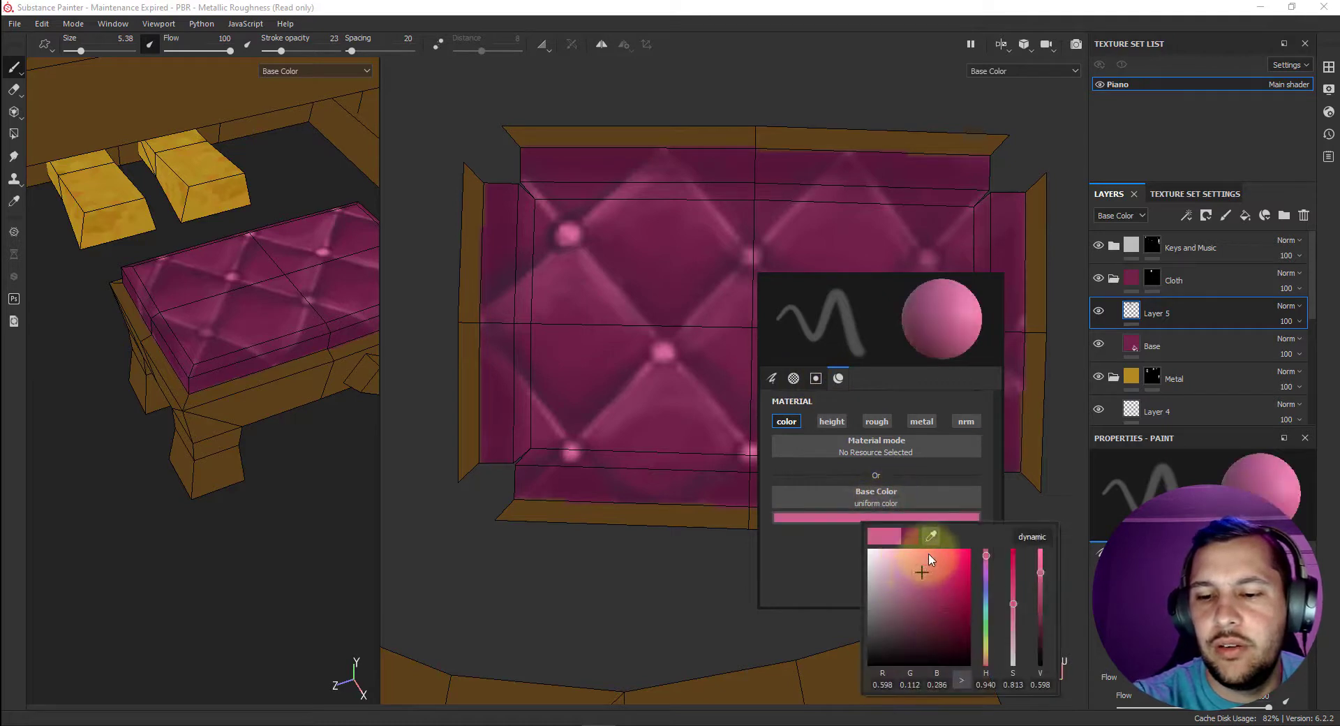
pyautogui.click(688, 207)
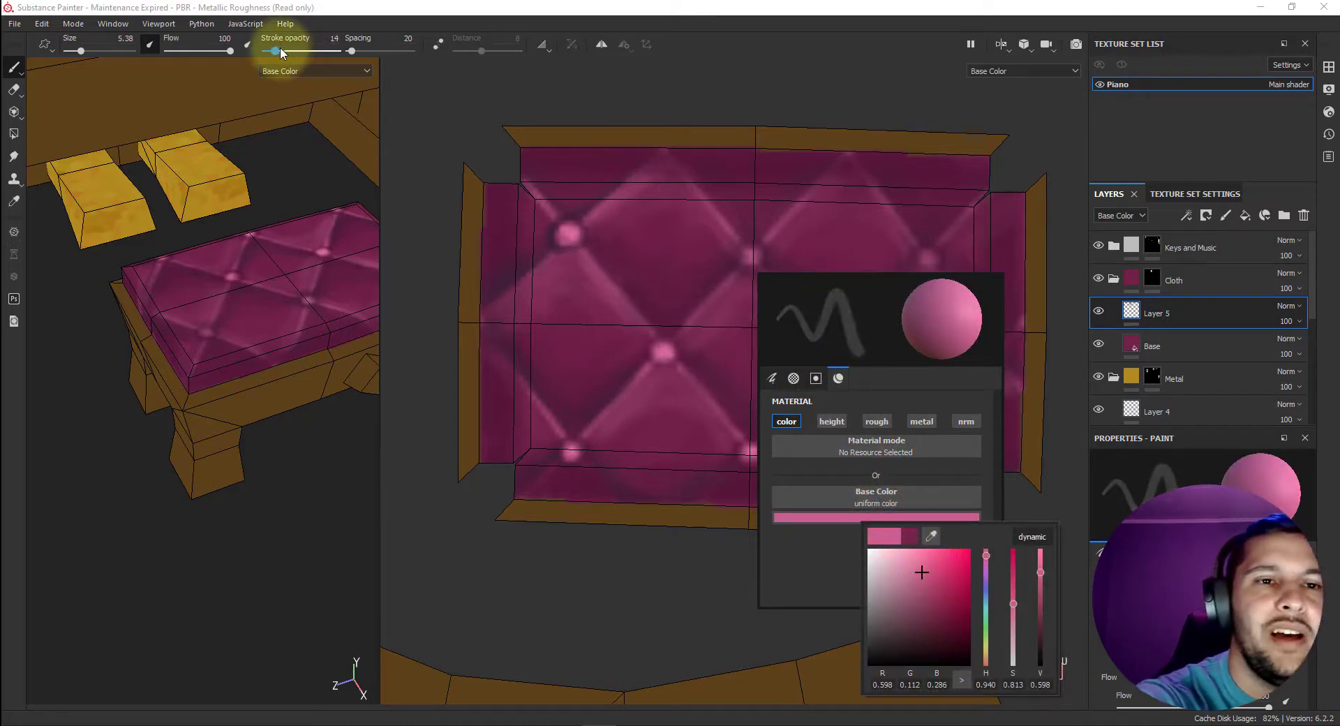
pyautogui.moveTo(279, 49); pyautogui.dragTo(269, 50)
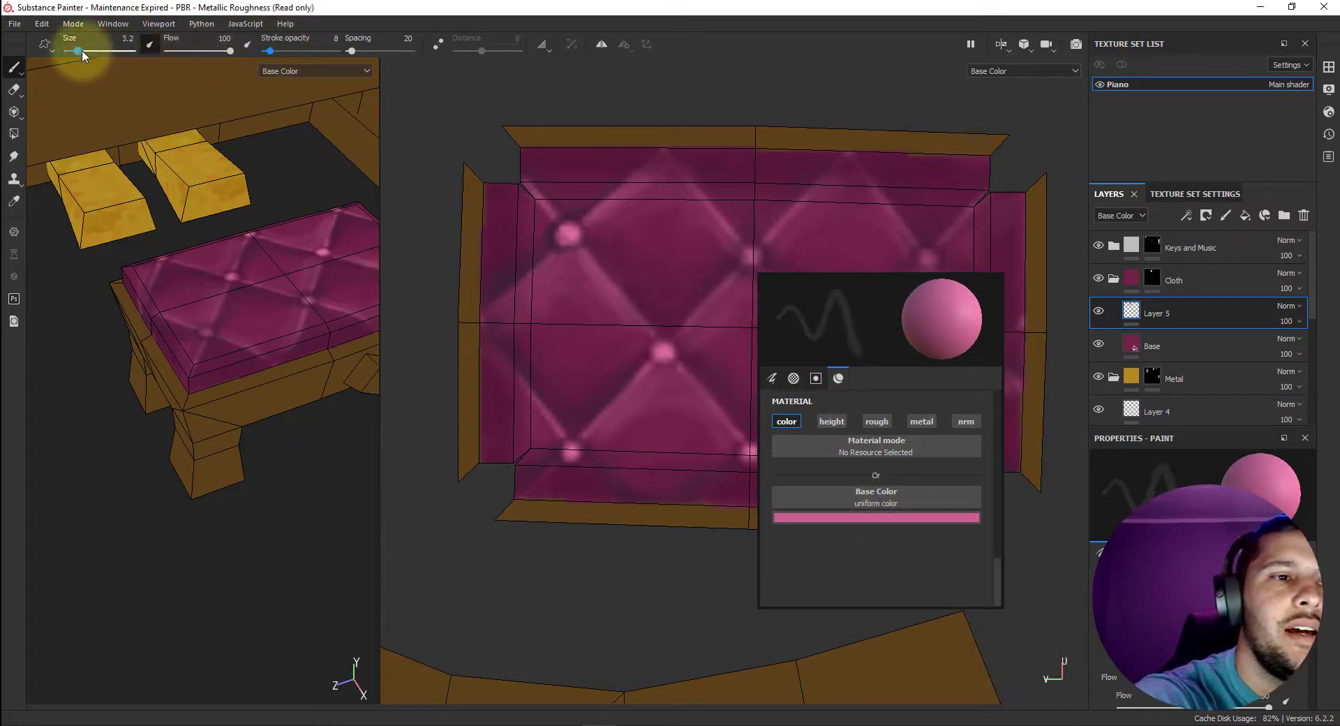
pyautogui.moveTo(81, 51); pyautogui.dragTo(72, 52)
pyautogui.click(729, 88)
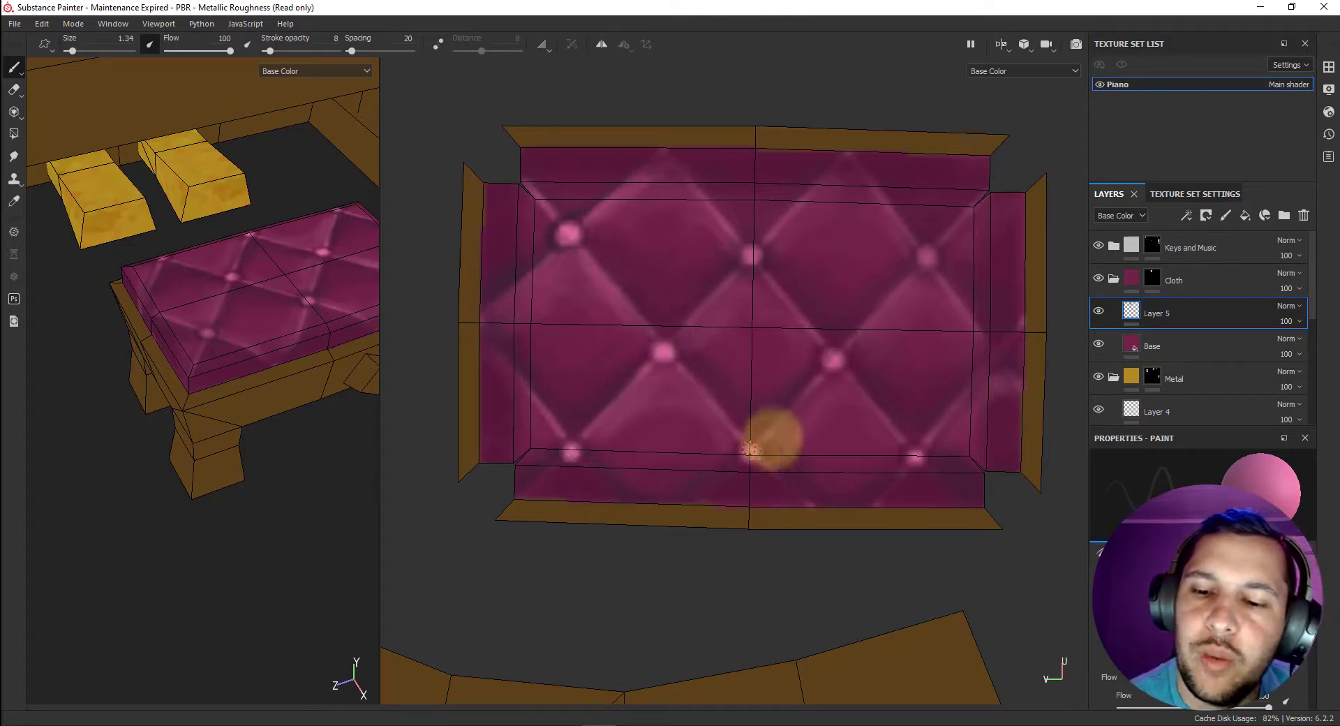
# Choose a more saturated pink base color, set the stroke opacity to 22 and repaint the cushion's tuft buttons.
pyautogui.rightClick(807, 371)
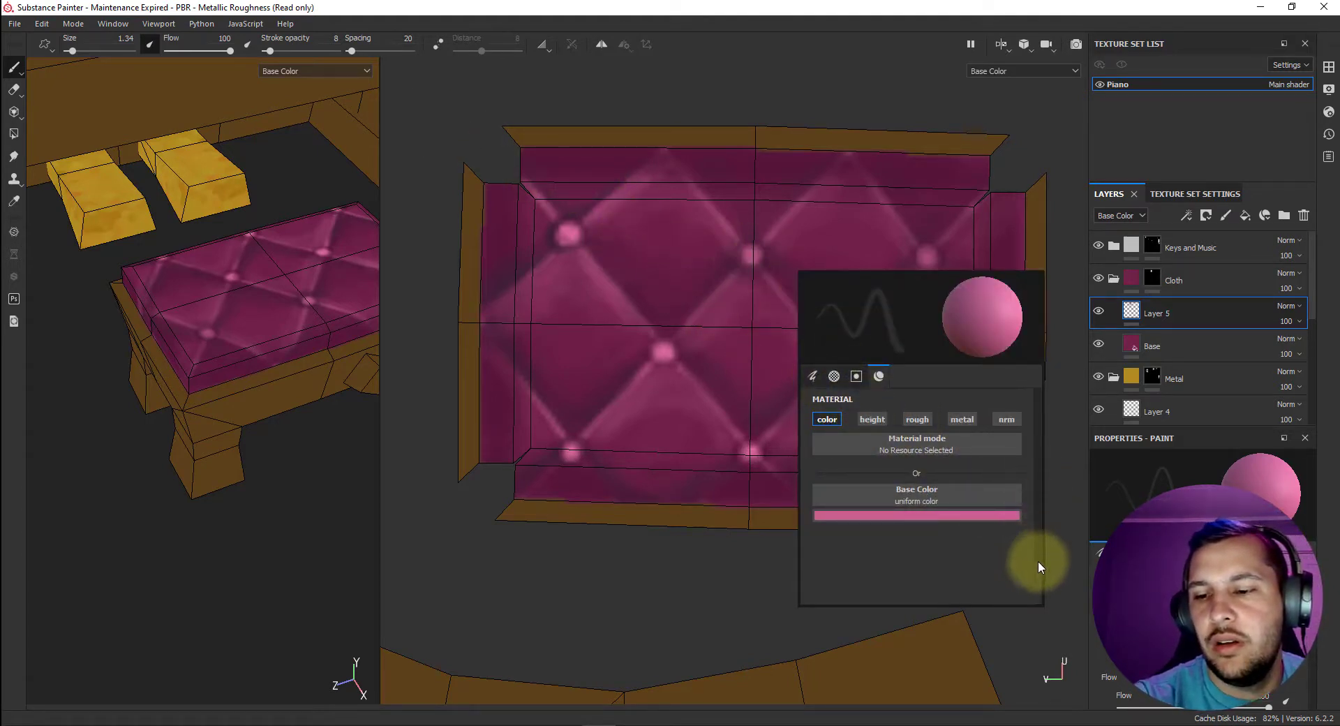
pyautogui.scroll(3, 1037, 551)
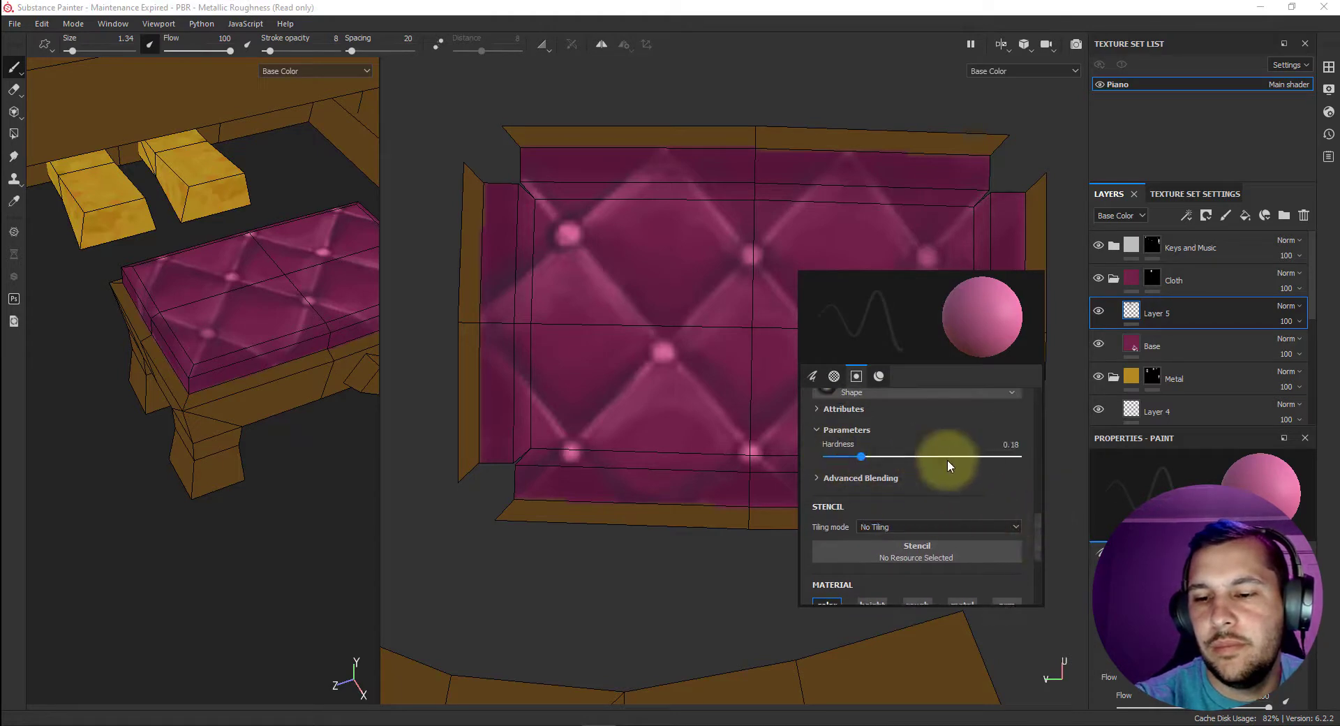
pyautogui.click(881, 377)
pyautogui.click(948, 515)
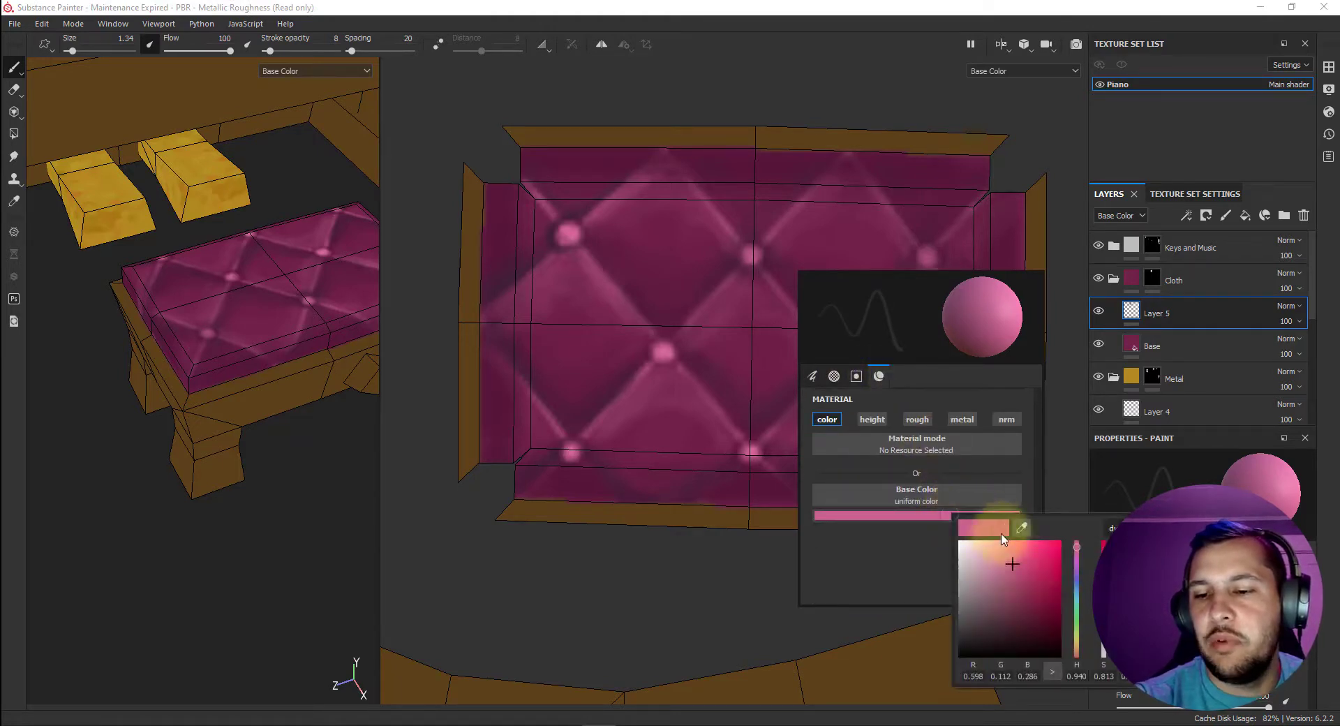
pyautogui.click(1032, 559)
pyautogui.moveTo(1022, 561); pyautogui.dragTo(1030, 550)
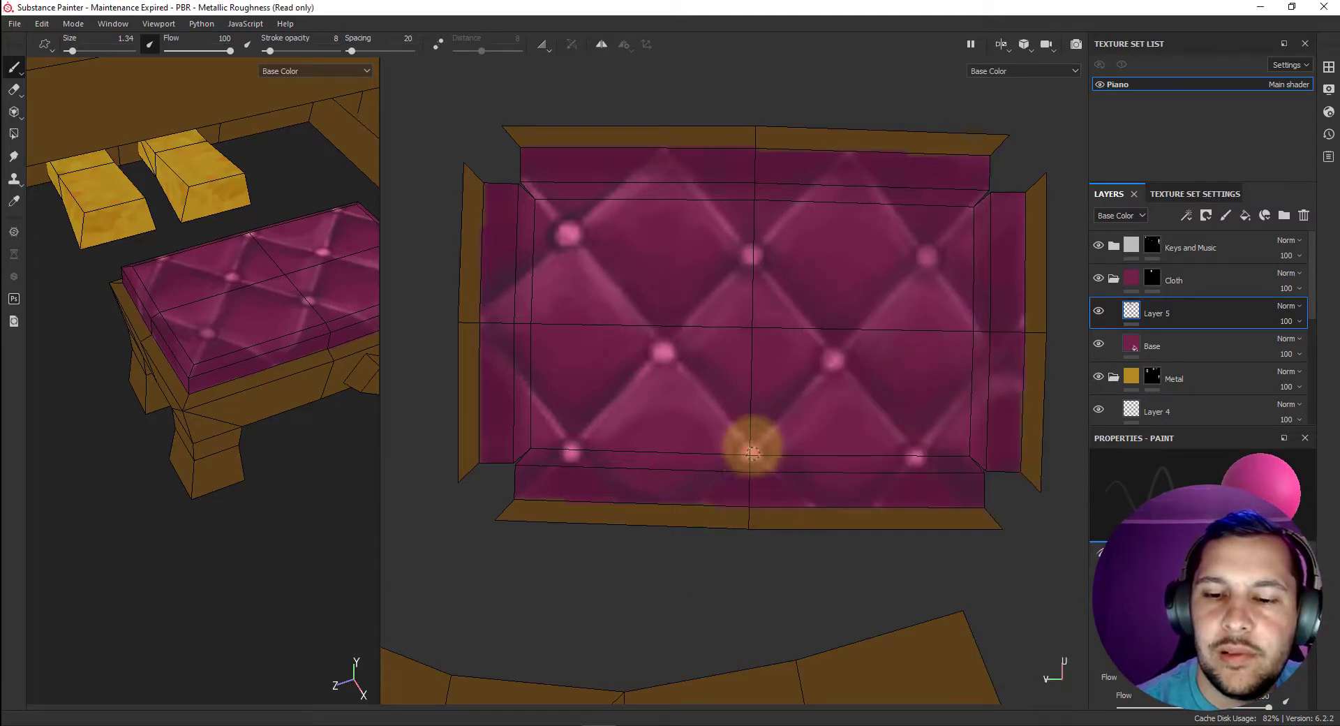
pyautogui.click(280, 51)
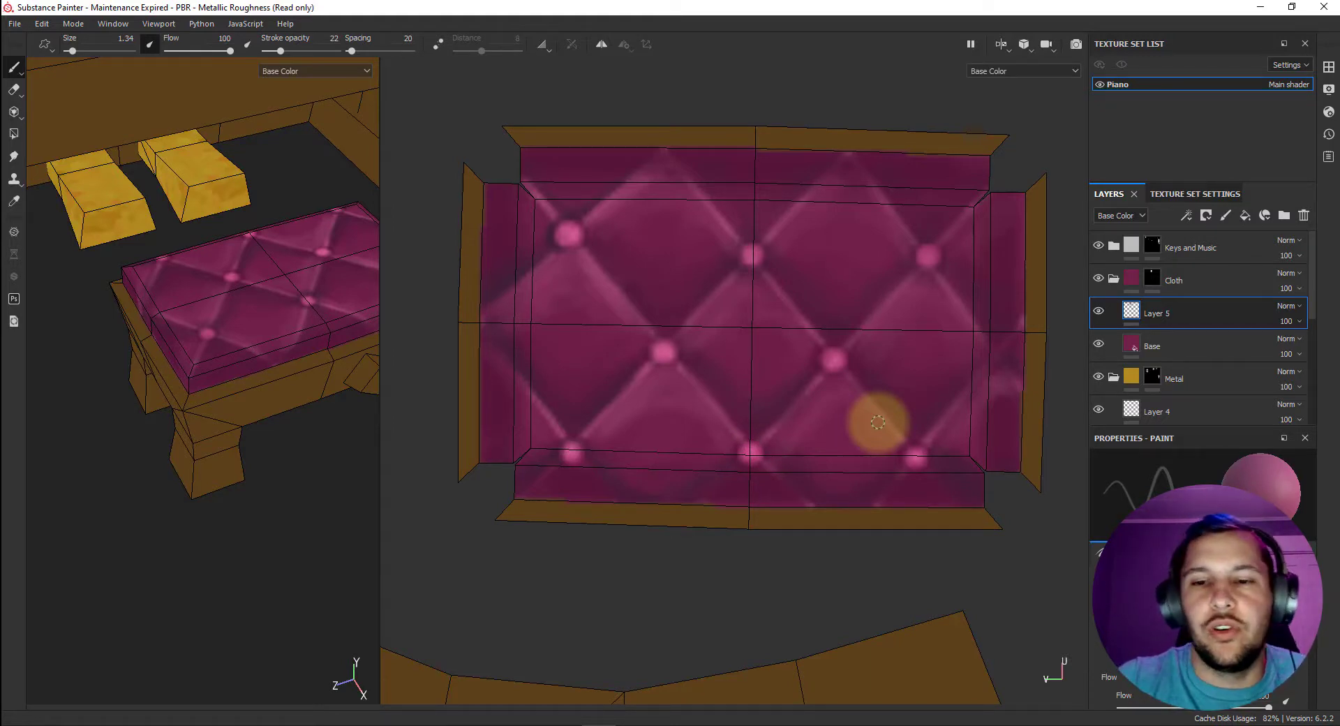
pyautogui.press('p')
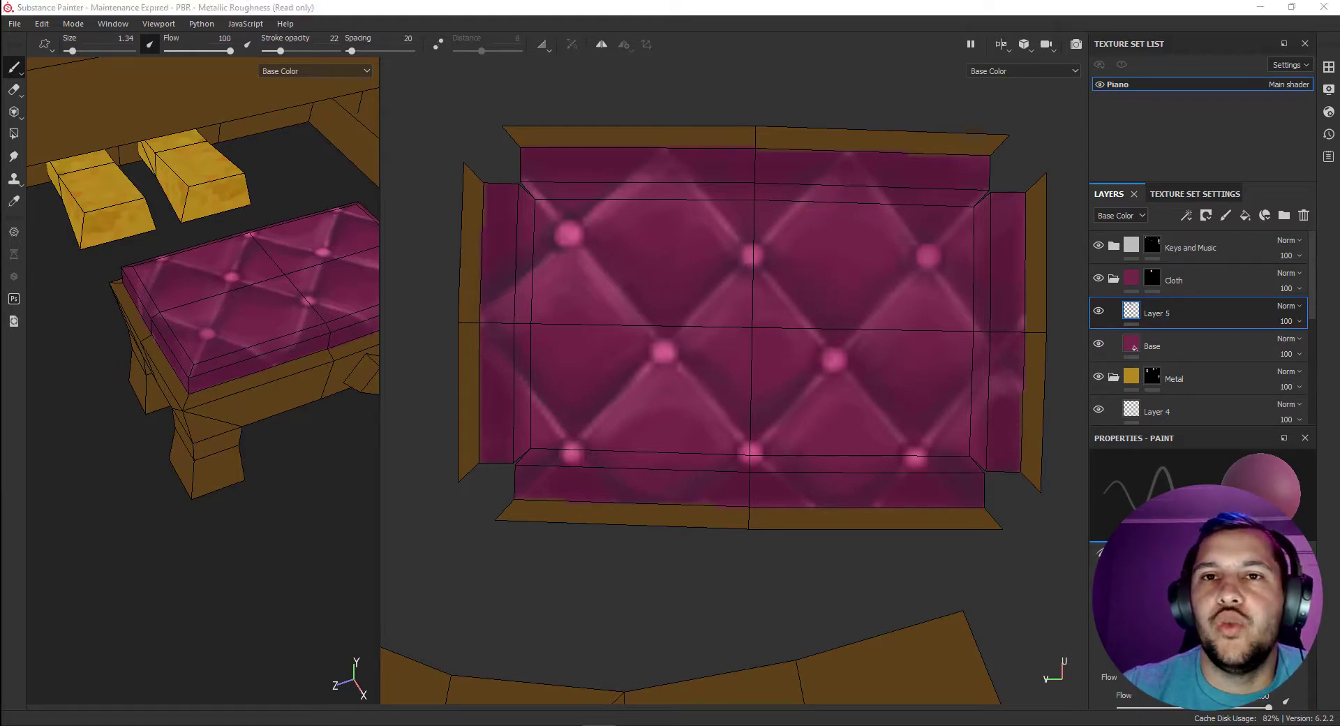
pyautogui.moveTo(767, 183); pyautogui.dragTo(790, 185)
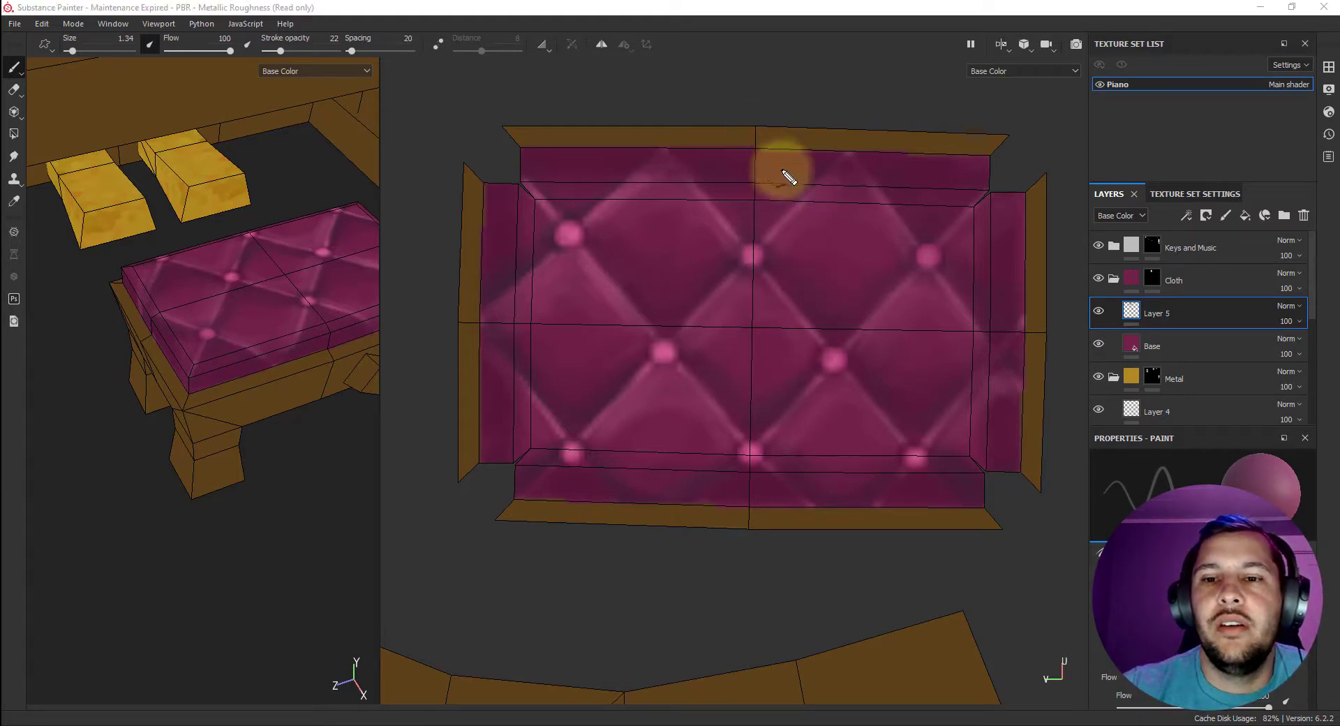
pyautogui.moveTo(670, 236)
pyautogui.mouseDown()
pyautogui.moveTo(818, 219)
pyautogui.moveTo(719, 327)
pyautogui.moveTo(874, 317)
pyautogui.mouseUp()
pyautogui.hotkey('ctrl', 'z')
pyautogui.hotkey('ctrl', 'z')
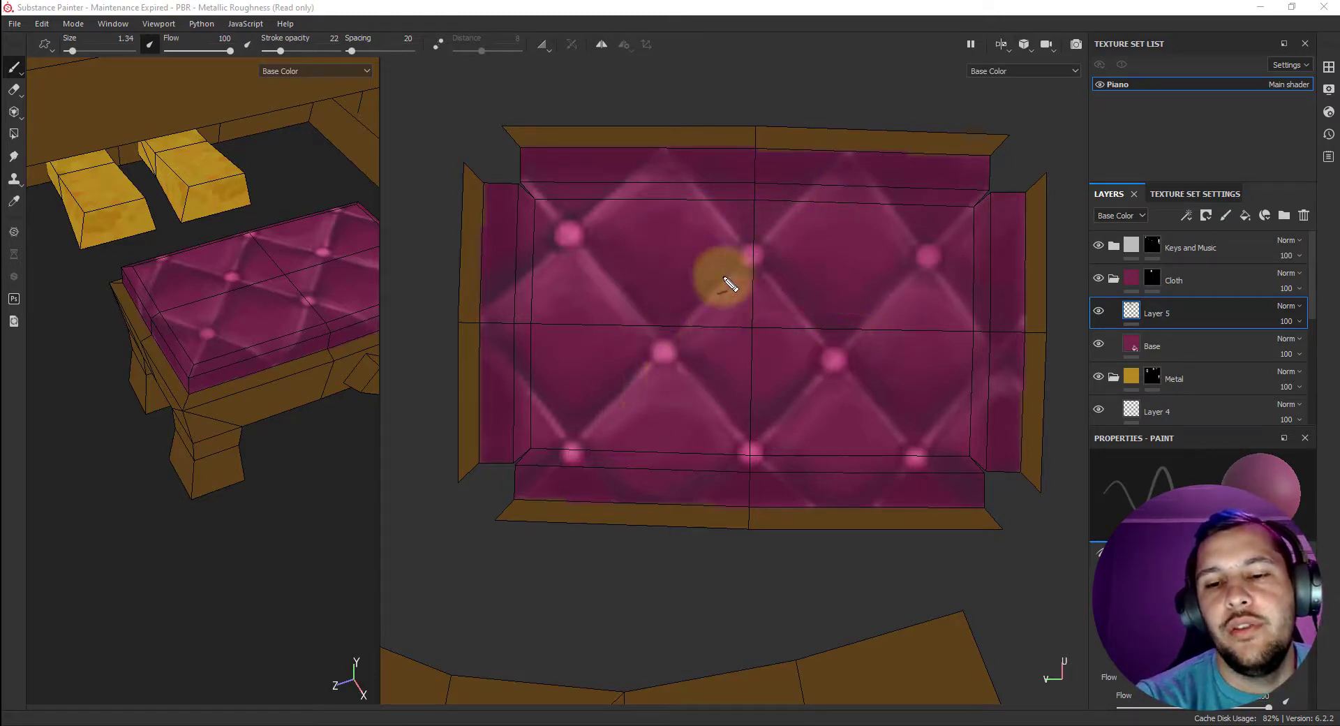
pyautogui.moveTo(689, 216); pyautogui.dragTo(759, 378)
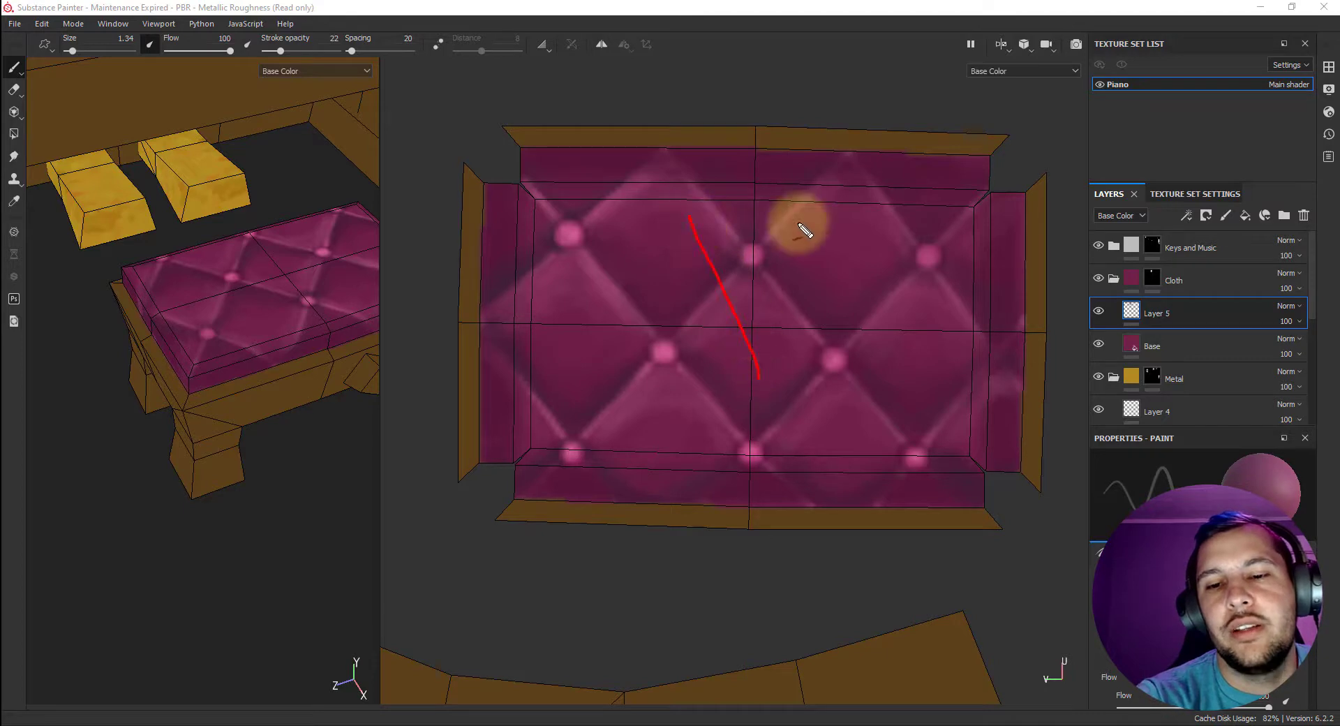
pyautogui.moveTo(800, 222); pyautogui.dragTo(666, 398)
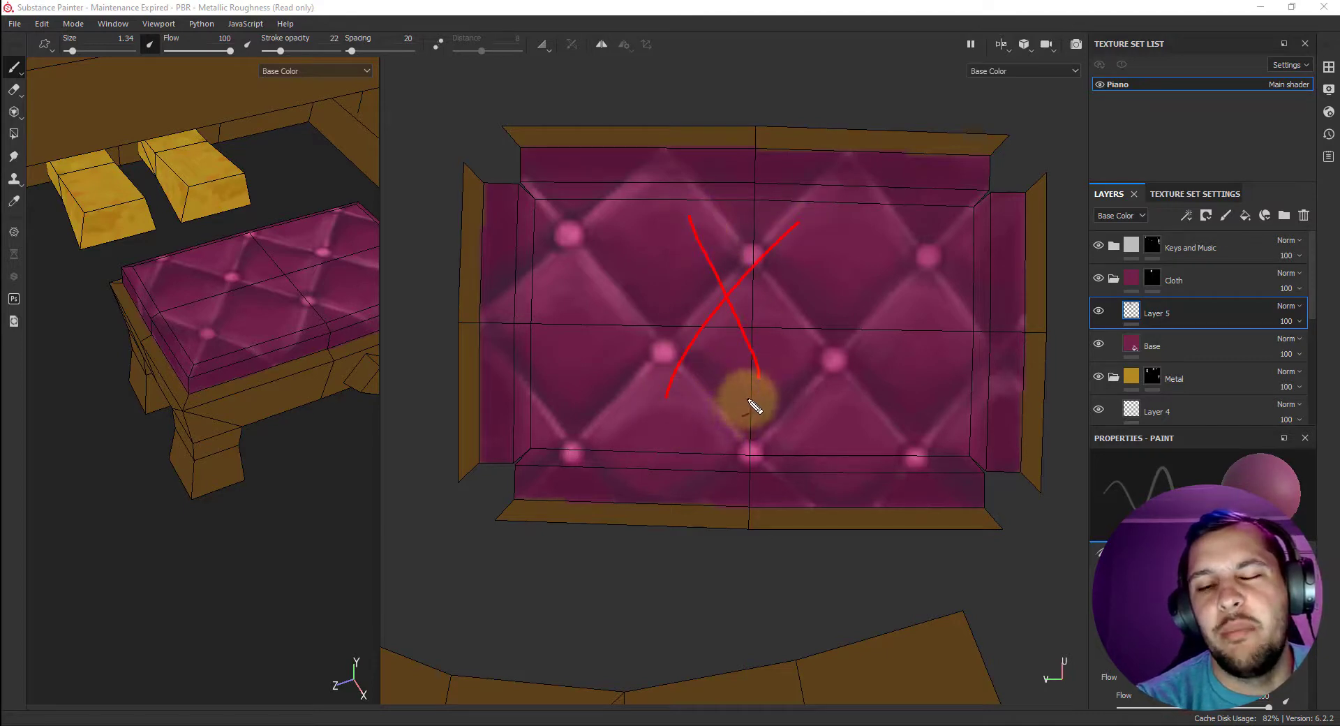
pyautogui.hotkey('ctrl', 'z')
pyautogui.hotkey('ctrl', 'z')
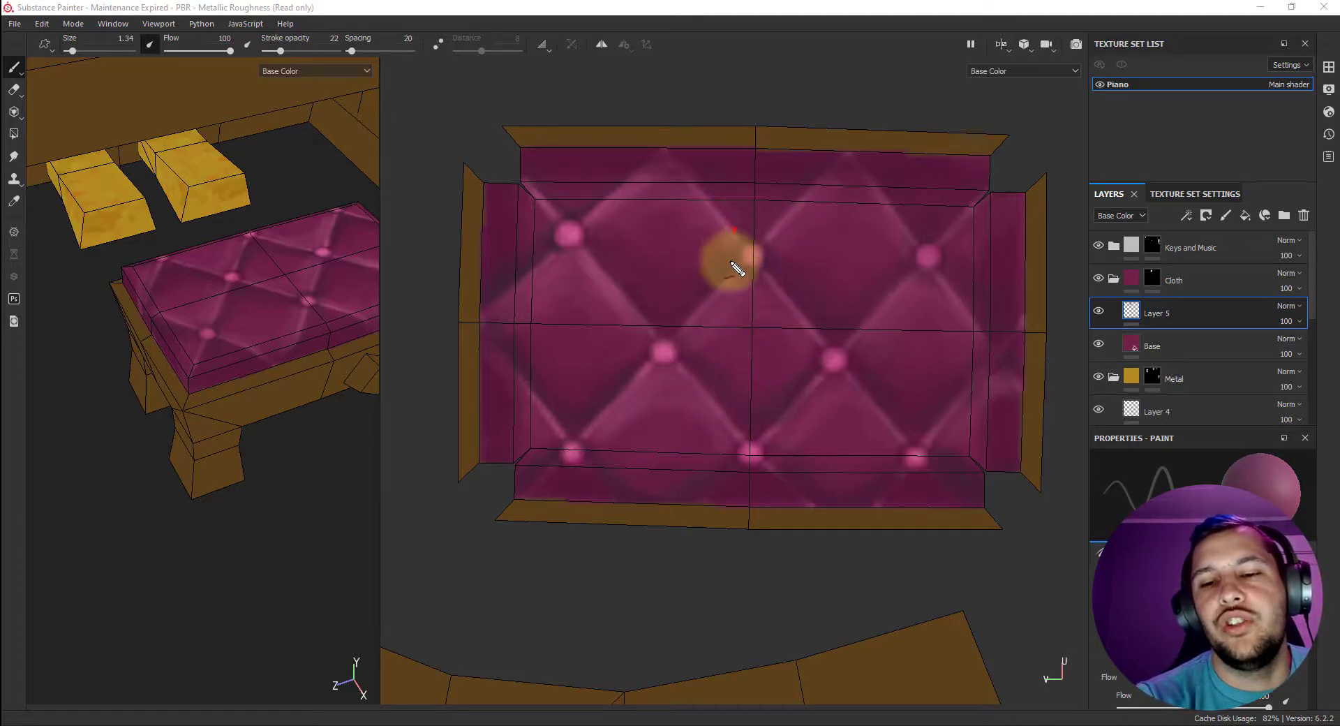
pyautogui.moveTo(733, 227); pyautogui.dragTo(691, 392)
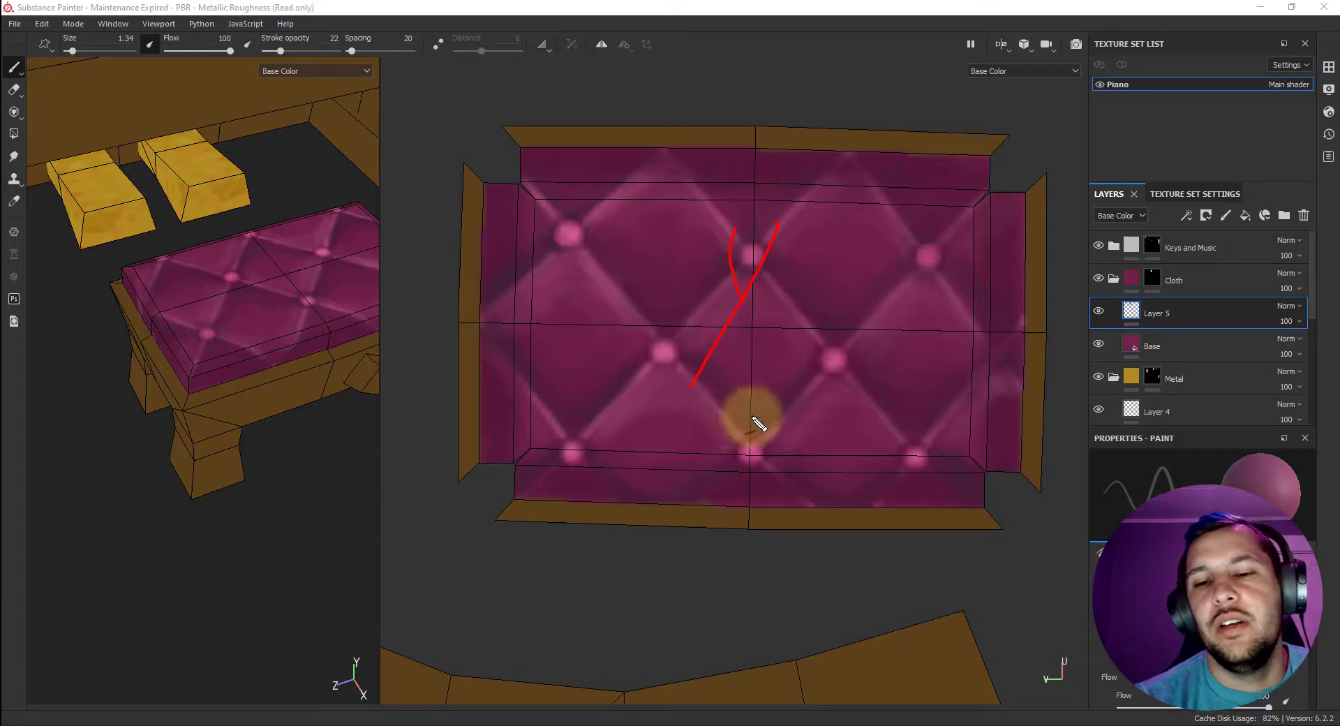
pyautogui.hotkey('ctrl', 'z')
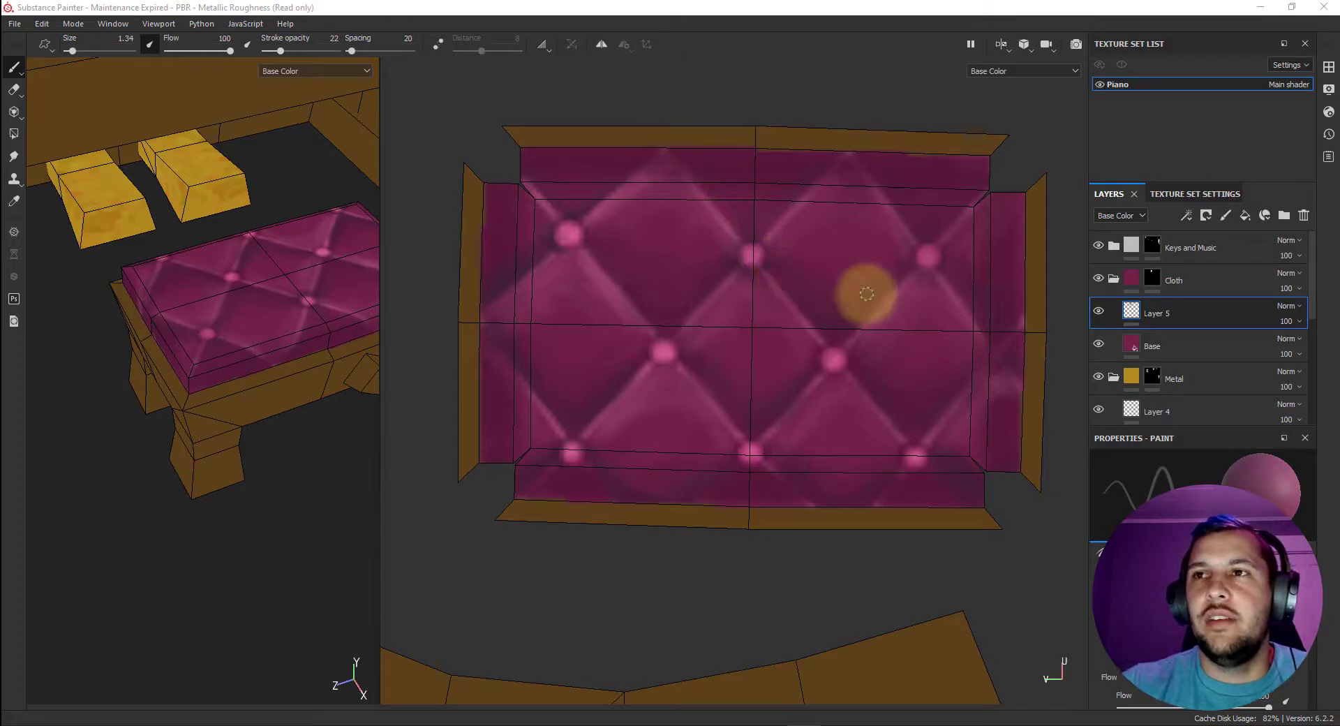
# Choose a muted pink base color, set the stroke opacity to 8 and paint faint fabric creases radiating from the tuft buttons.
pyautogui.rightClick(792, 349)
pyautogui.click(864, 355)
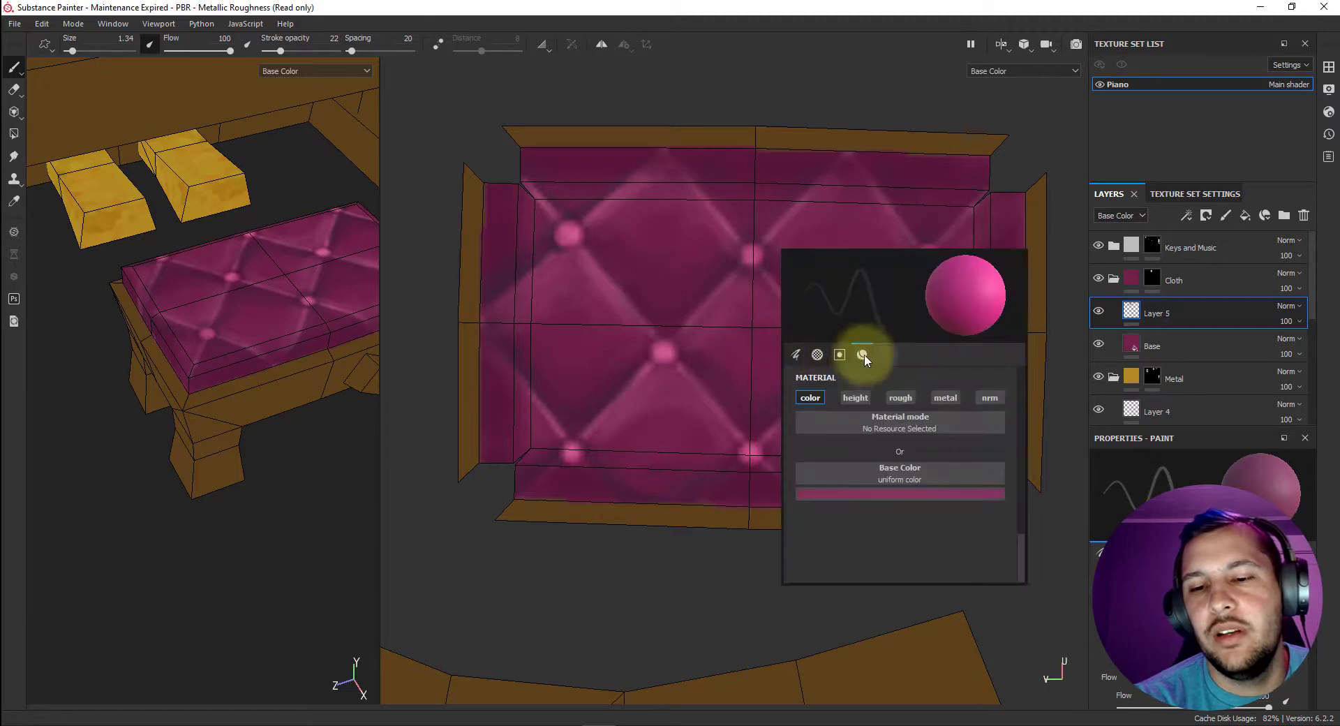
pyautogui.click(846, 495)
pyautogui.moveTo(904, 560); pyautogui.dragTo(884, 566)
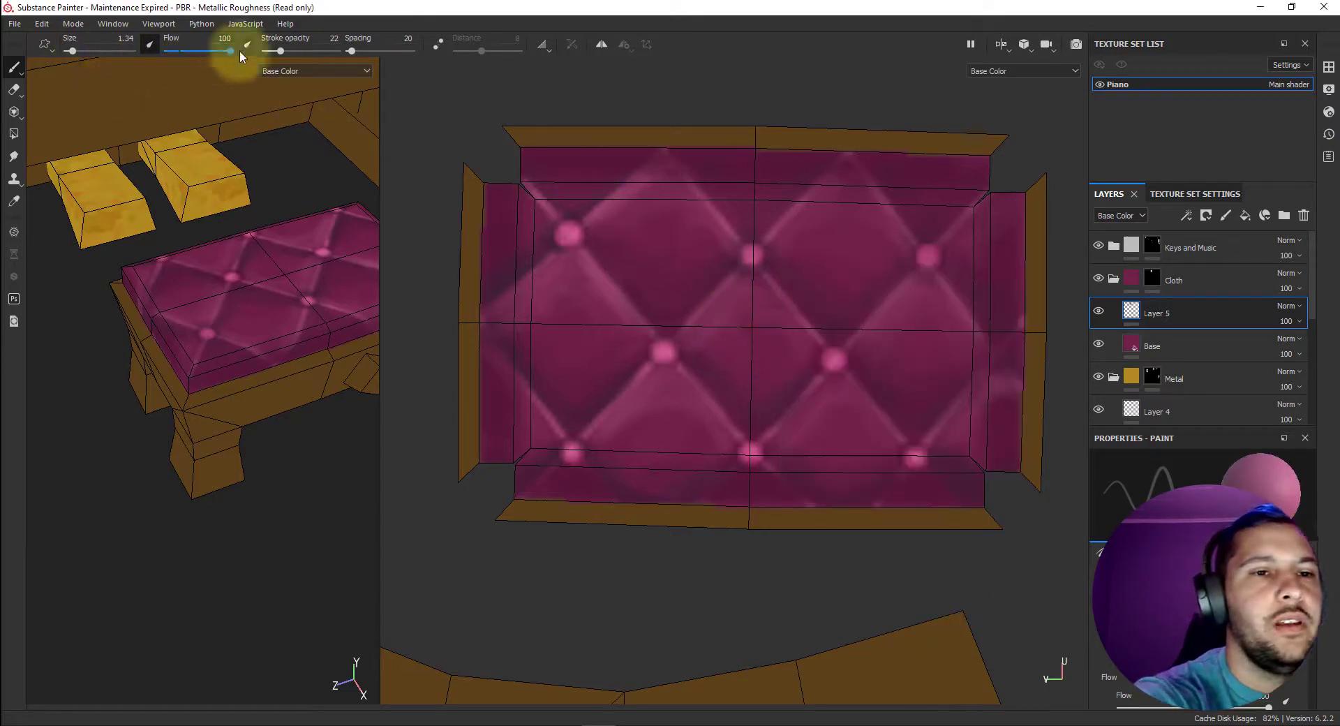
pyautogui.moveTo(276, 50); pyautogui.dragTo(270, 51)
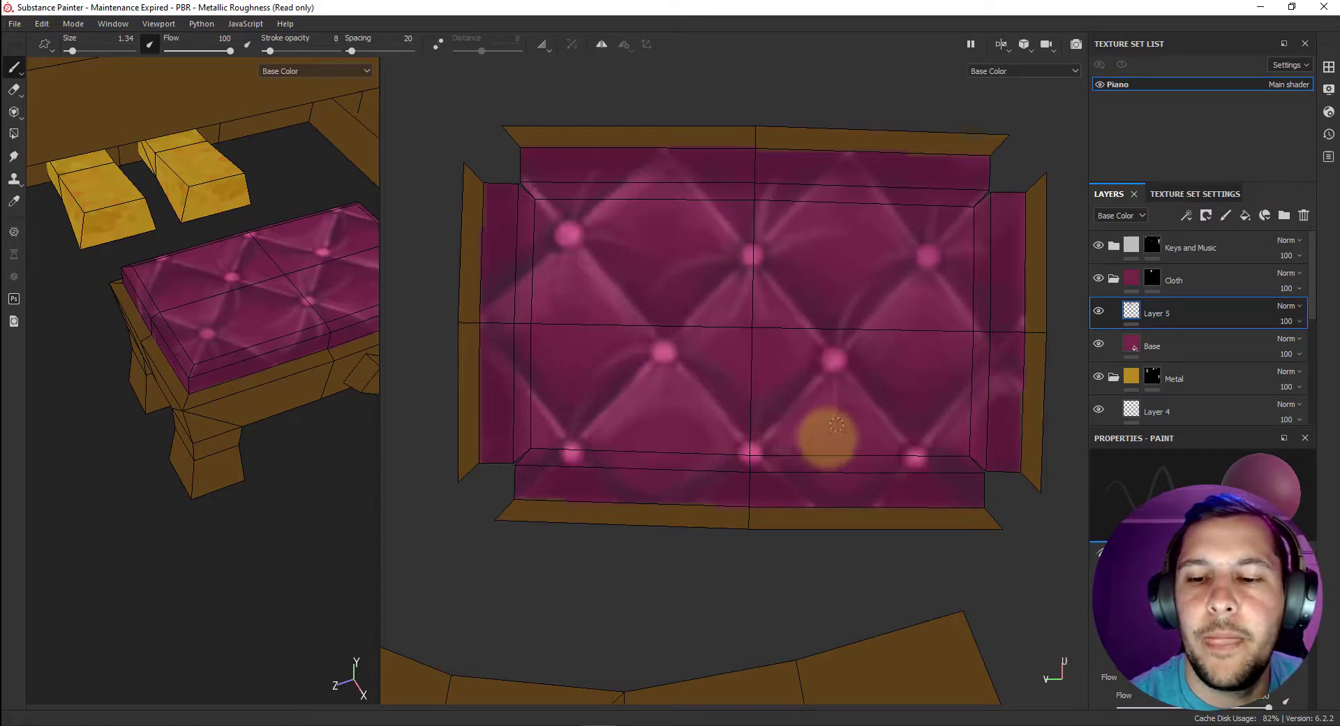
# Choose a lighter pink base color and paint soft wrinkle highlights inside the cushion's lattice diamonds.
pyautogui.rightClick(870, 436)
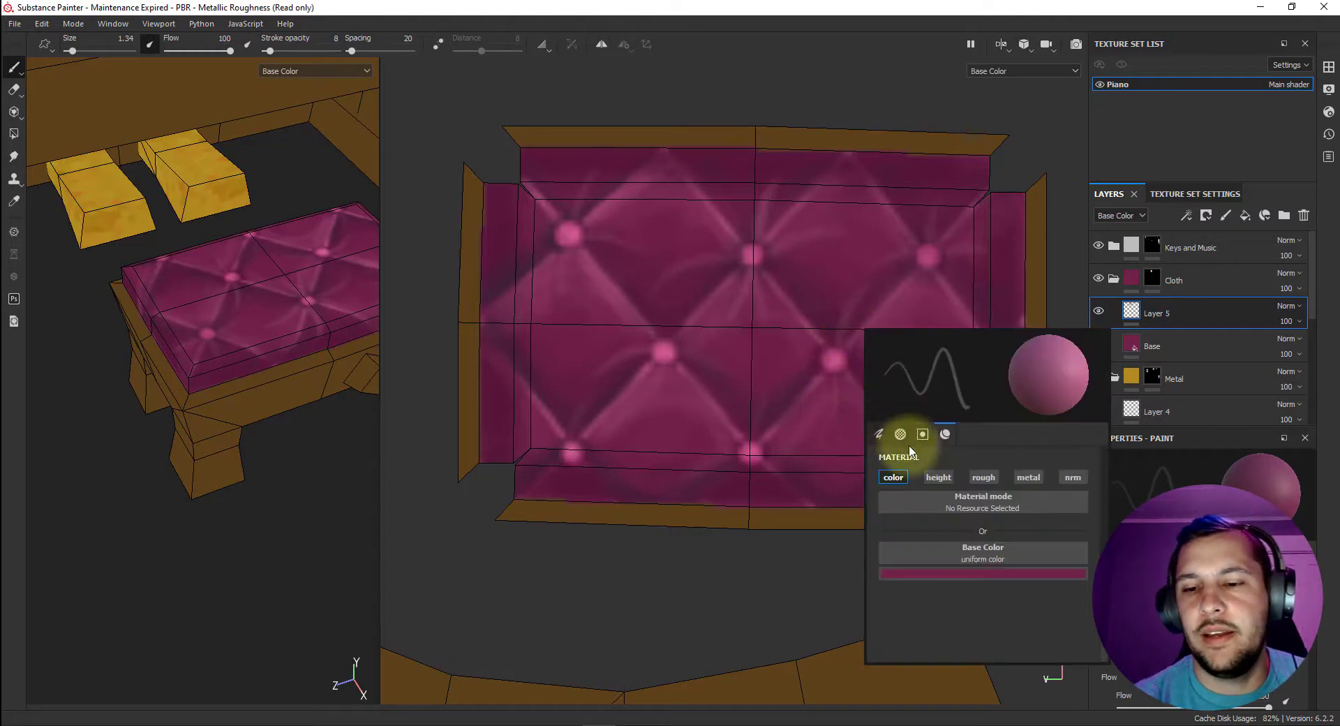
pyautogui.click(879, 434)
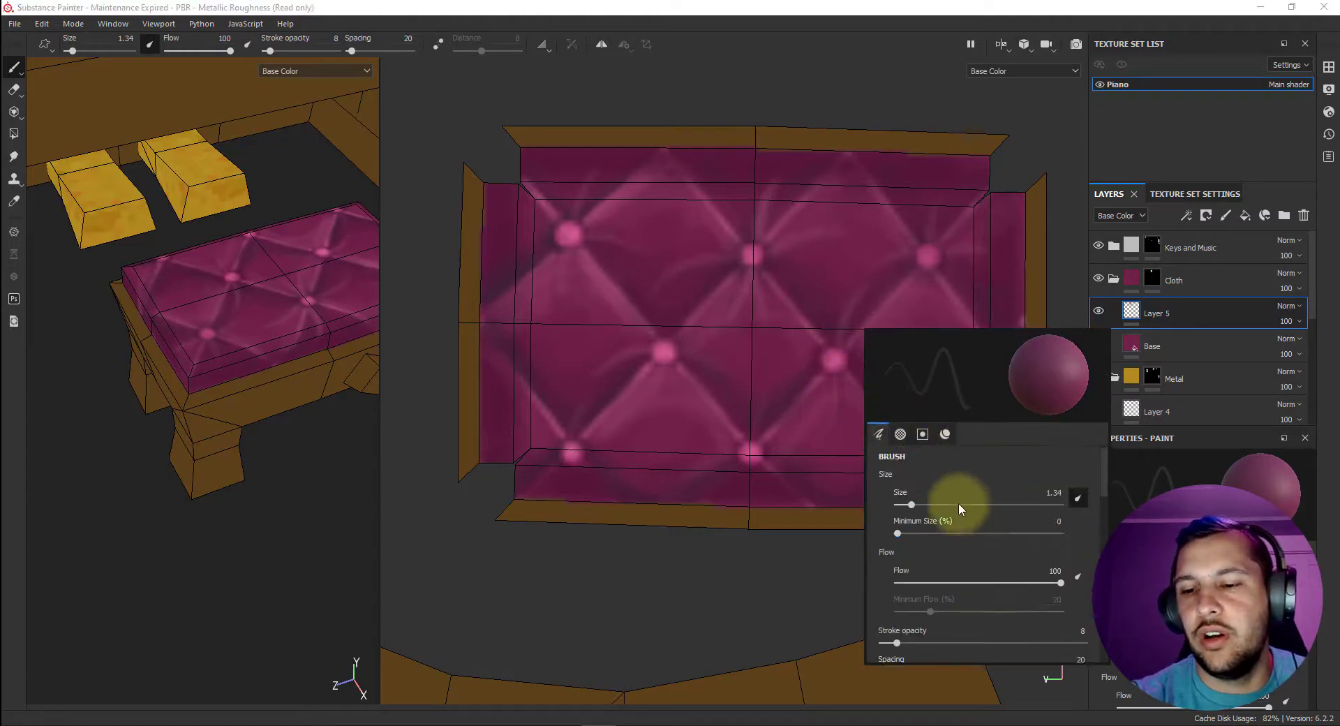
pyautogui.click(944, 436)
pyautogui.click(987, 574)
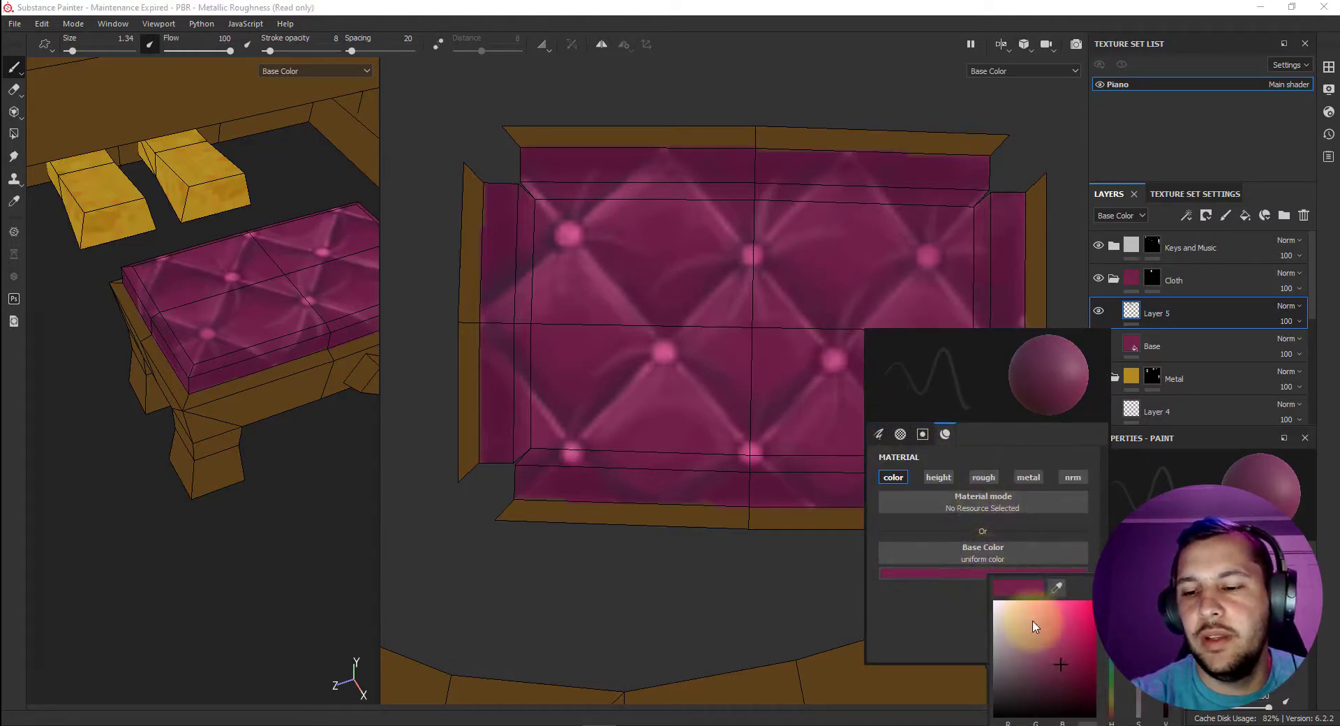
pyautogui.click(1050, 628)
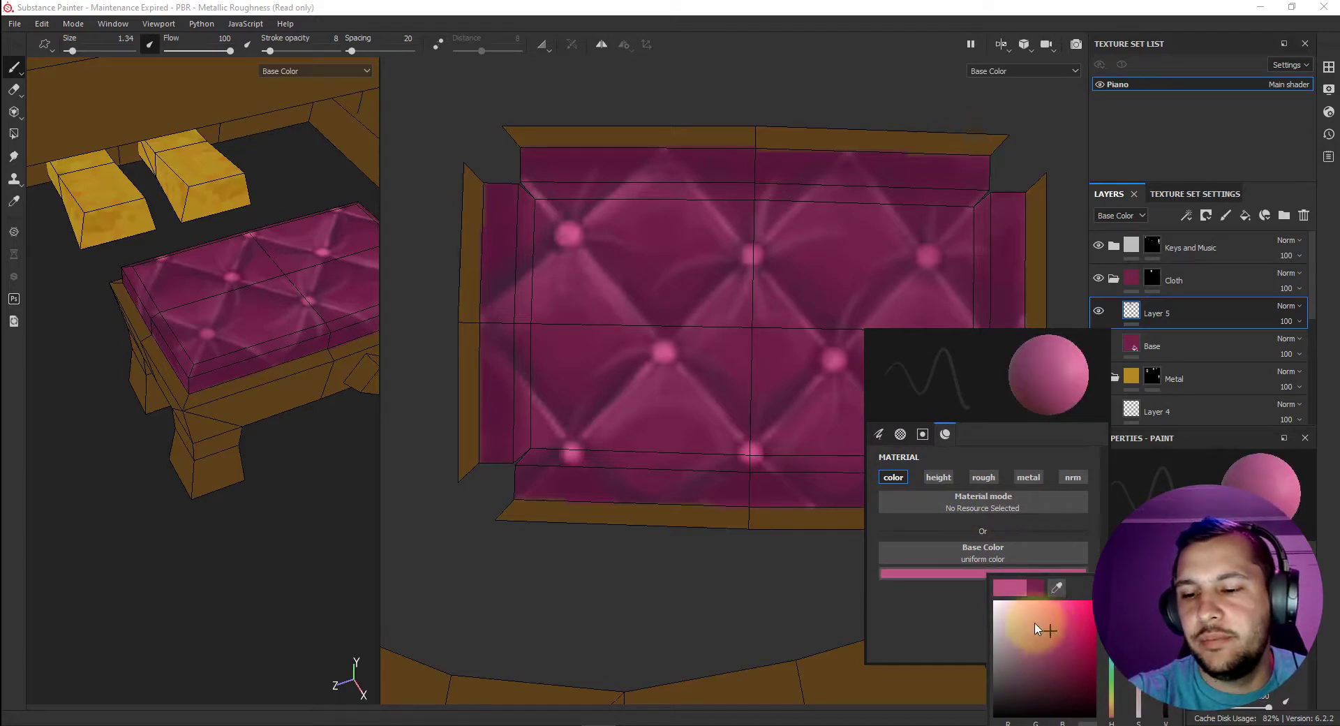
pyautogui.click(750, 342)
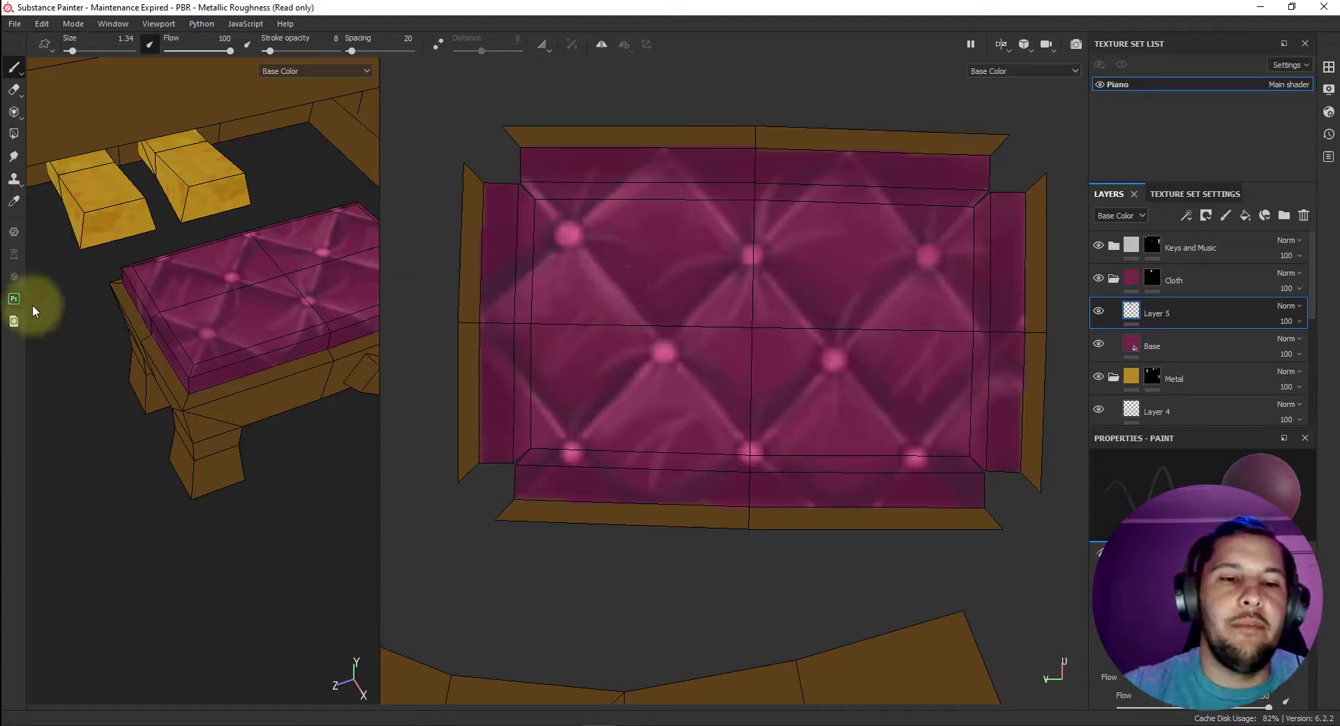
# Duplicate the Cloth folder's Base fill layer, place the copy above Layer 5 and give it a vivid magenta base color.
pyautogui.scroll(-5, 190, 338)
pyautogui.moveTo(198, 341)
pyautogui.keyDown('alt'); pyautogui.mouseDown()
pyautogui.moveTo(231, 354)
pyautogui.moveTo(251, 311)
pyautogui.moveTo(269, 308)
pyautogui.moveTo(253, 318)
pyautogui.moveTo(186, 300)
pyautogui.moveTo(114, 314)
pyautogui.moveTo(217, 286)
pyautogui.moveTo(230, 300)
pyautogui.mouseUp(); pyautogui.keyUp('alt')
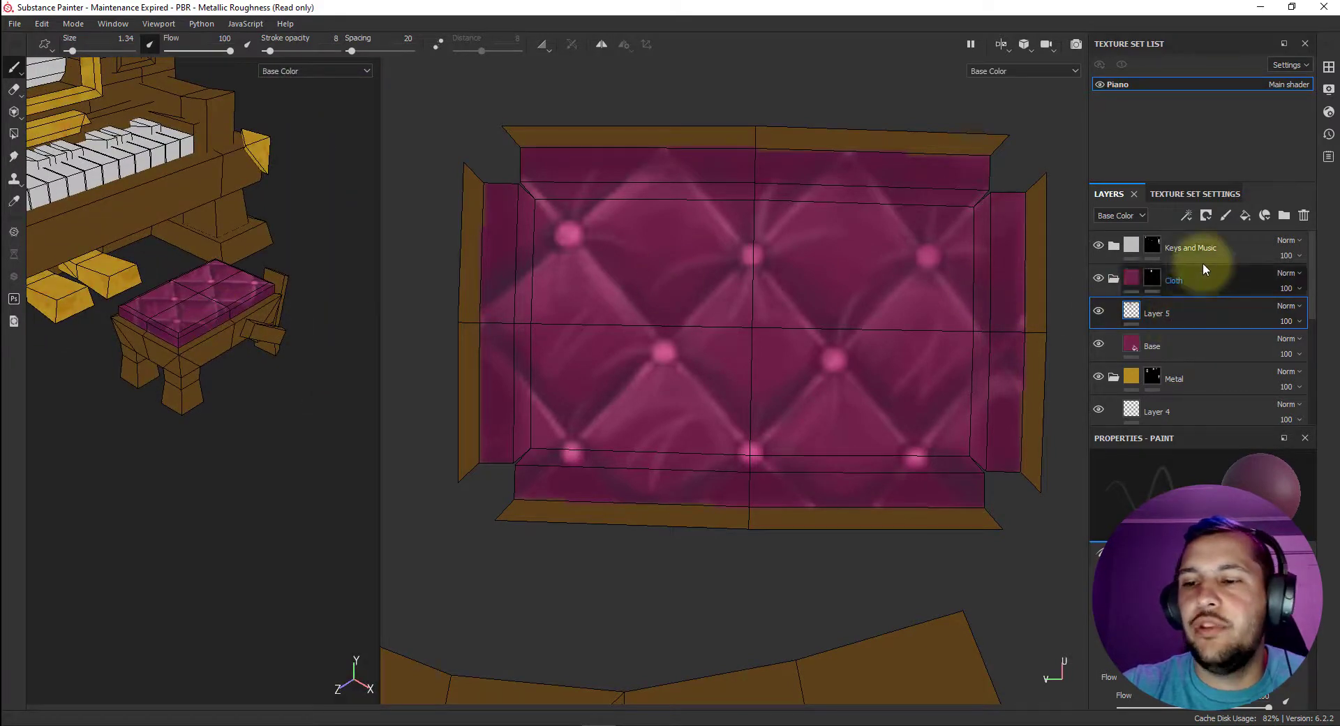
pyautogui.click(1199, 343)
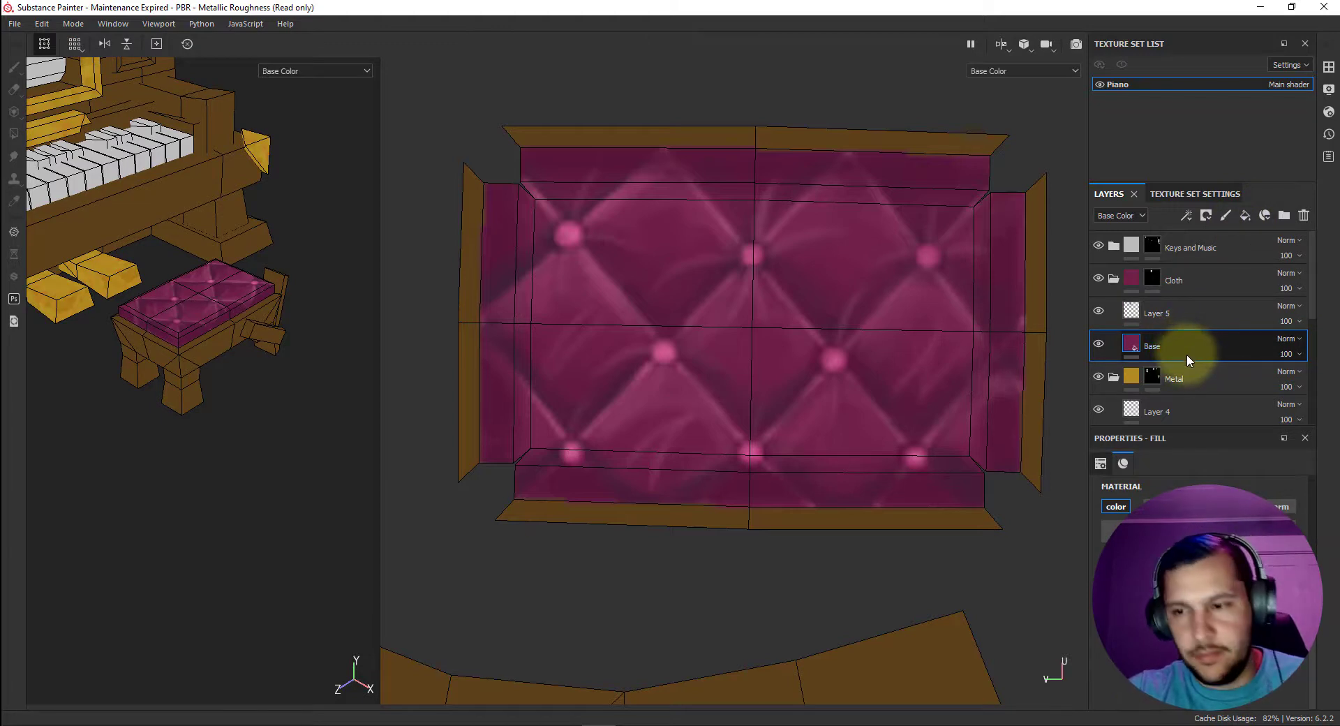
pyautogui.hotkey('ctrl', 'd')
pyautogui.moveTo(1193, 346); pyautogui.dragTo(1193, 310)
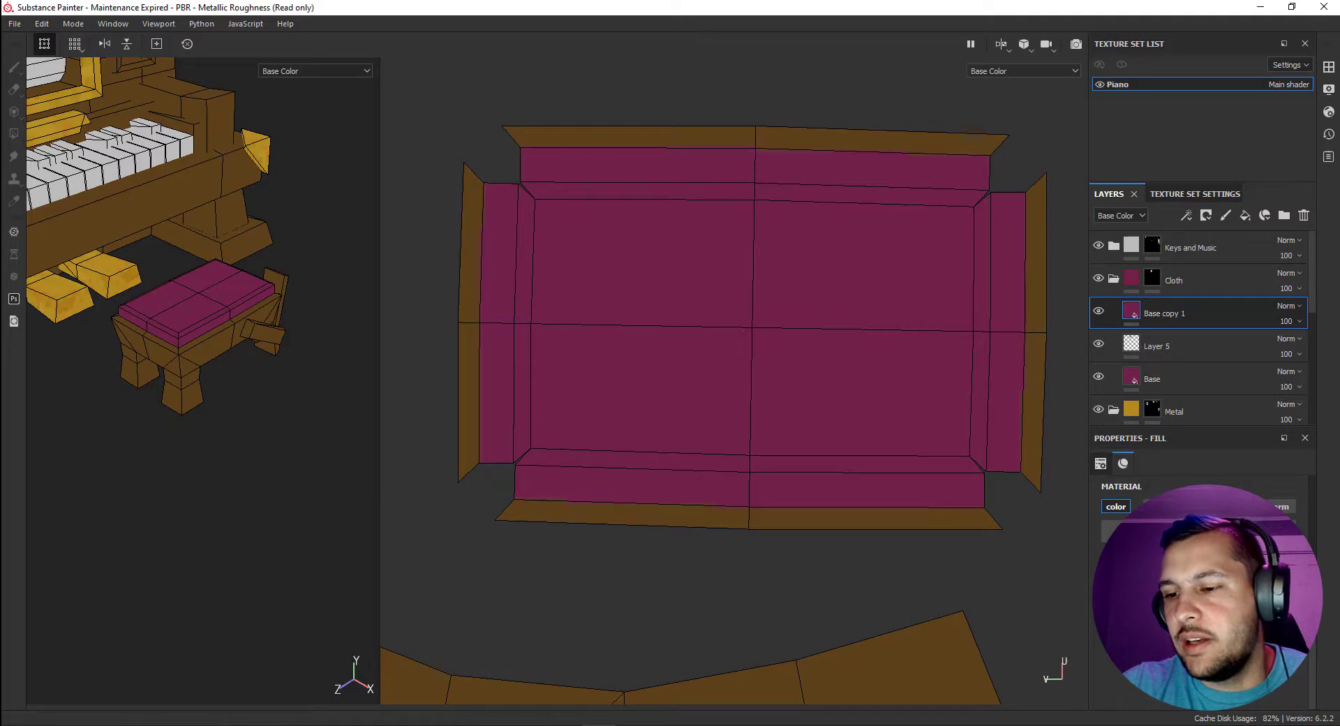
pyautogui.click(1200, 604)
pyautogui.click(1239, 484)
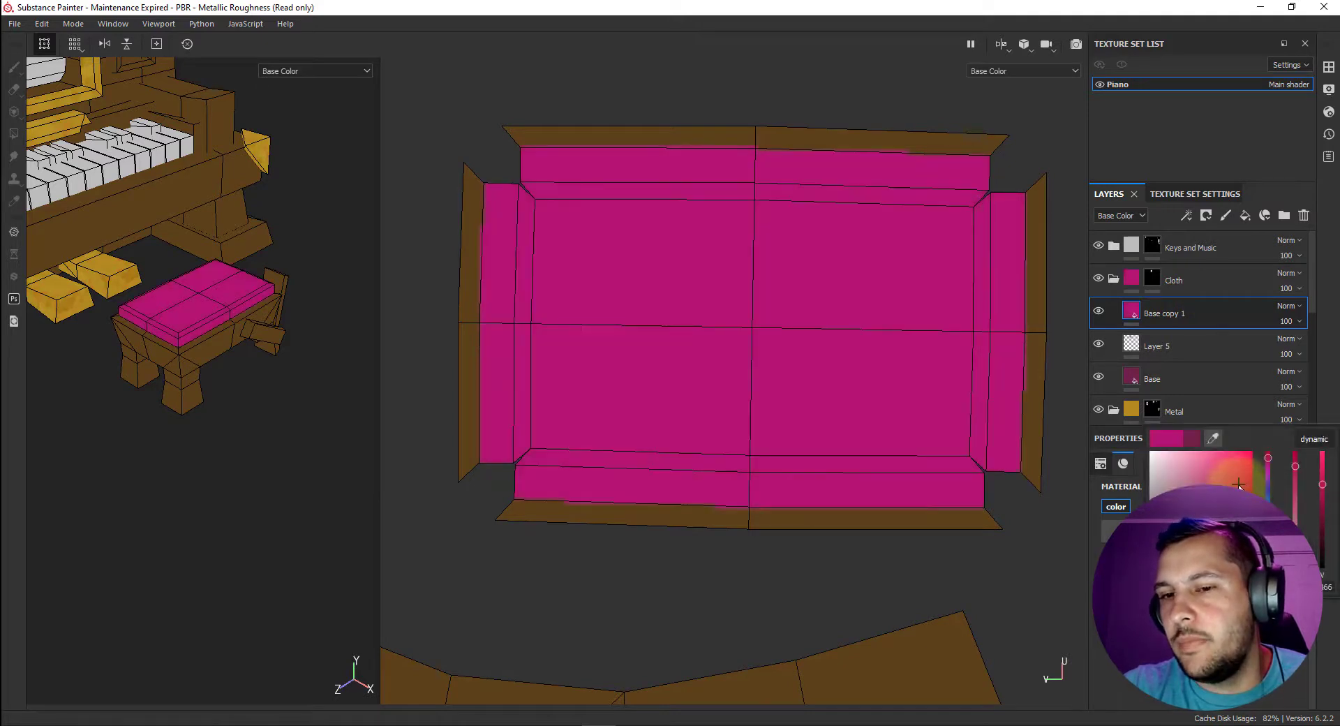
# Set the magenta fill layer's opacity to 44 and its blending mode to Overlay.
pyautogui.click(1294, 320)
pyautogui.moveTo(1309, 346); pyautogui.dragTo(1303, 348)
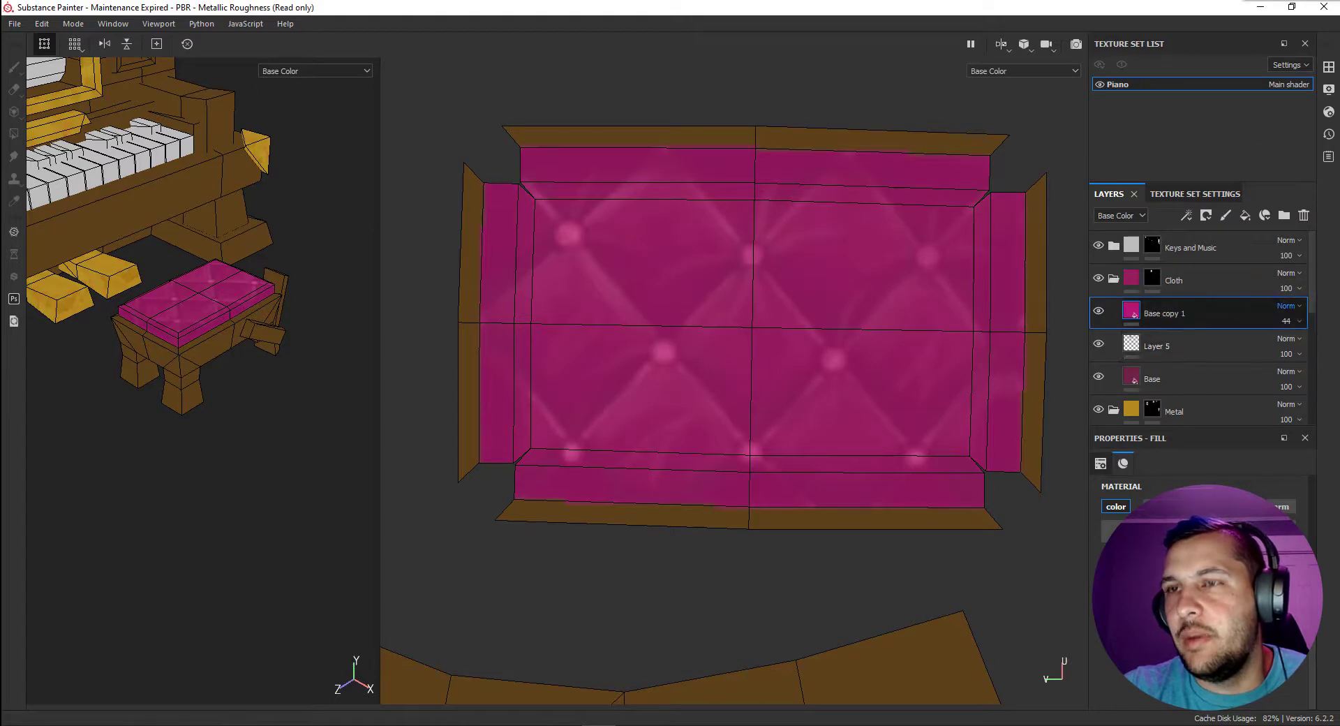
pyautogui.click(1283, 372)
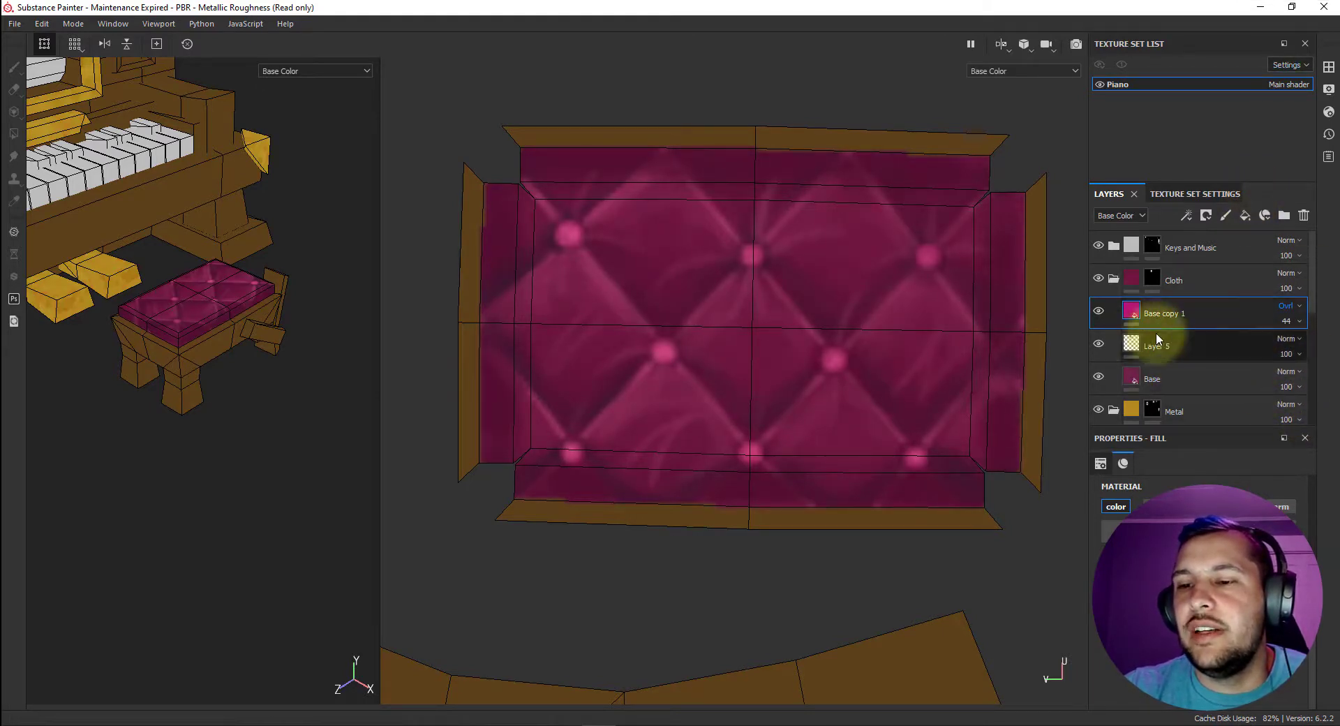
# Toggle the magenta overlay layer's visibility repeatedly to compare the cushion with and without it.
pyautogui.click(1099, 310)
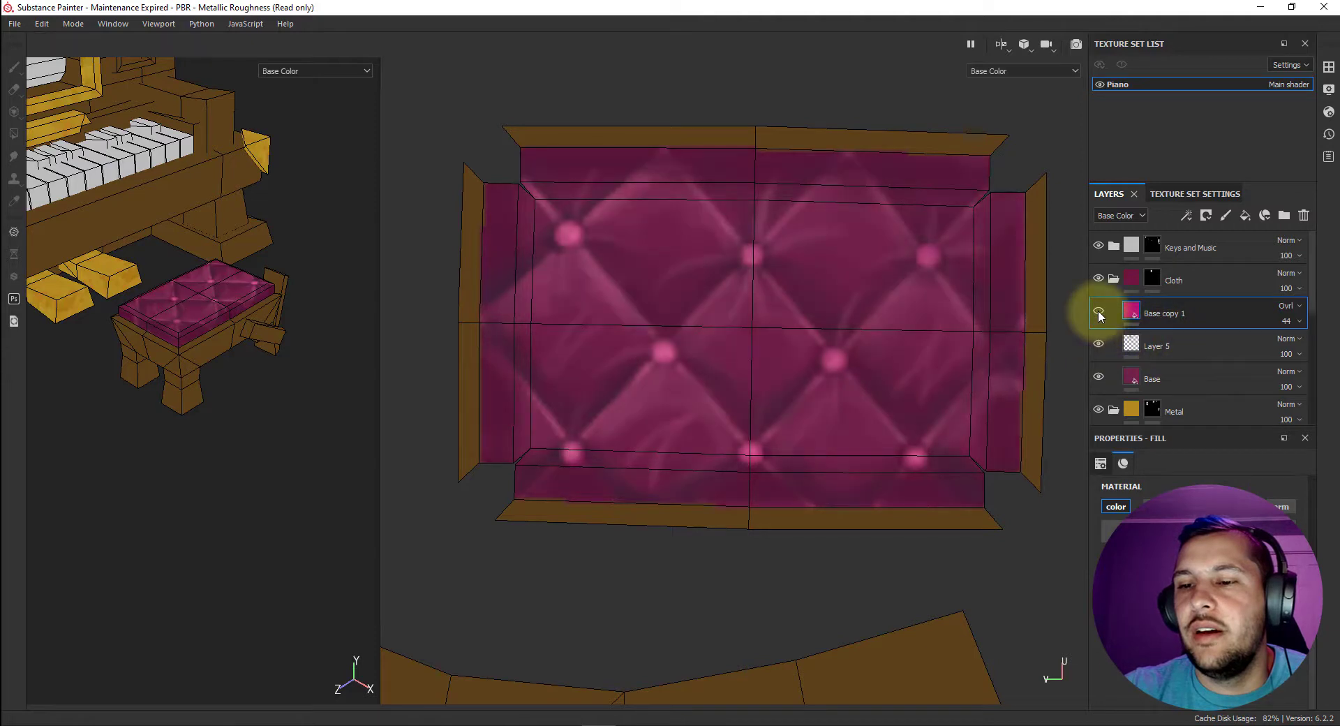
pyautogui.click(1099, 310)
pyautogui.click(1099, 310)
pyautogui.click(1098, 310)
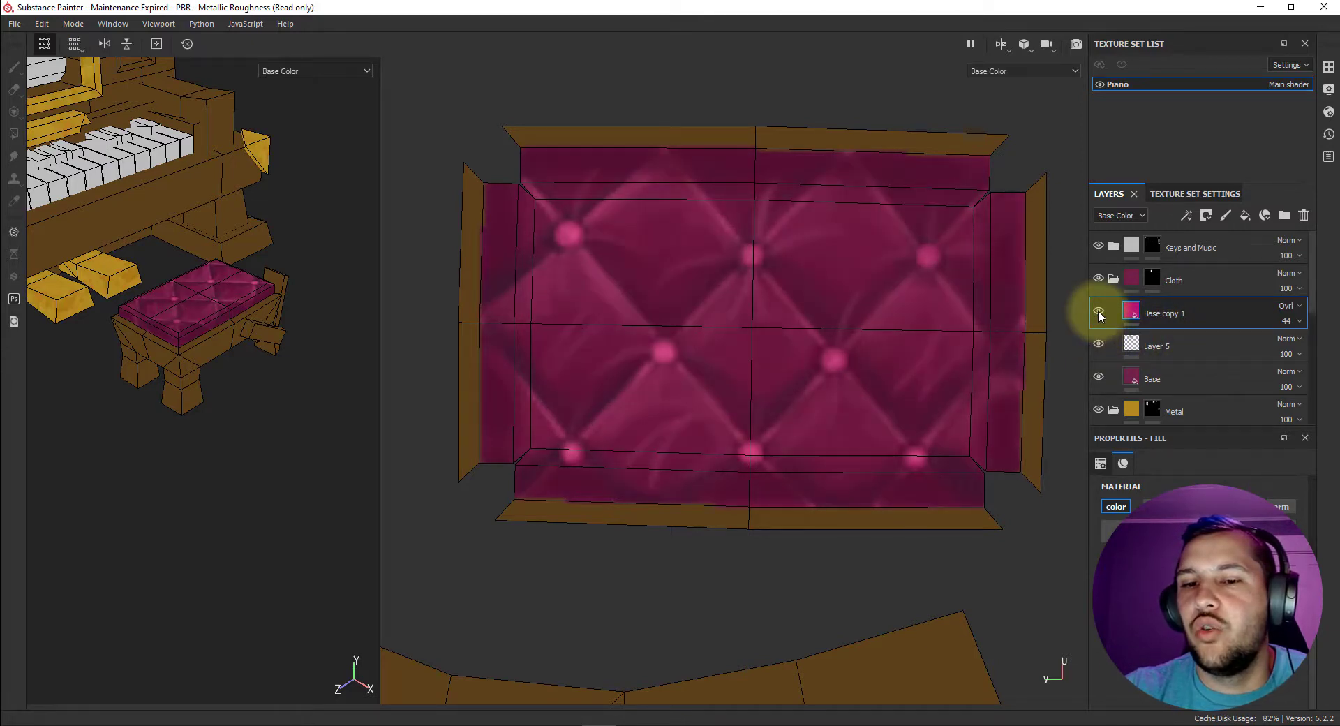
pyautogui.click(1099, 309)
pyautogui.click(1099, 310)
pyautogui.click(1099, 310)
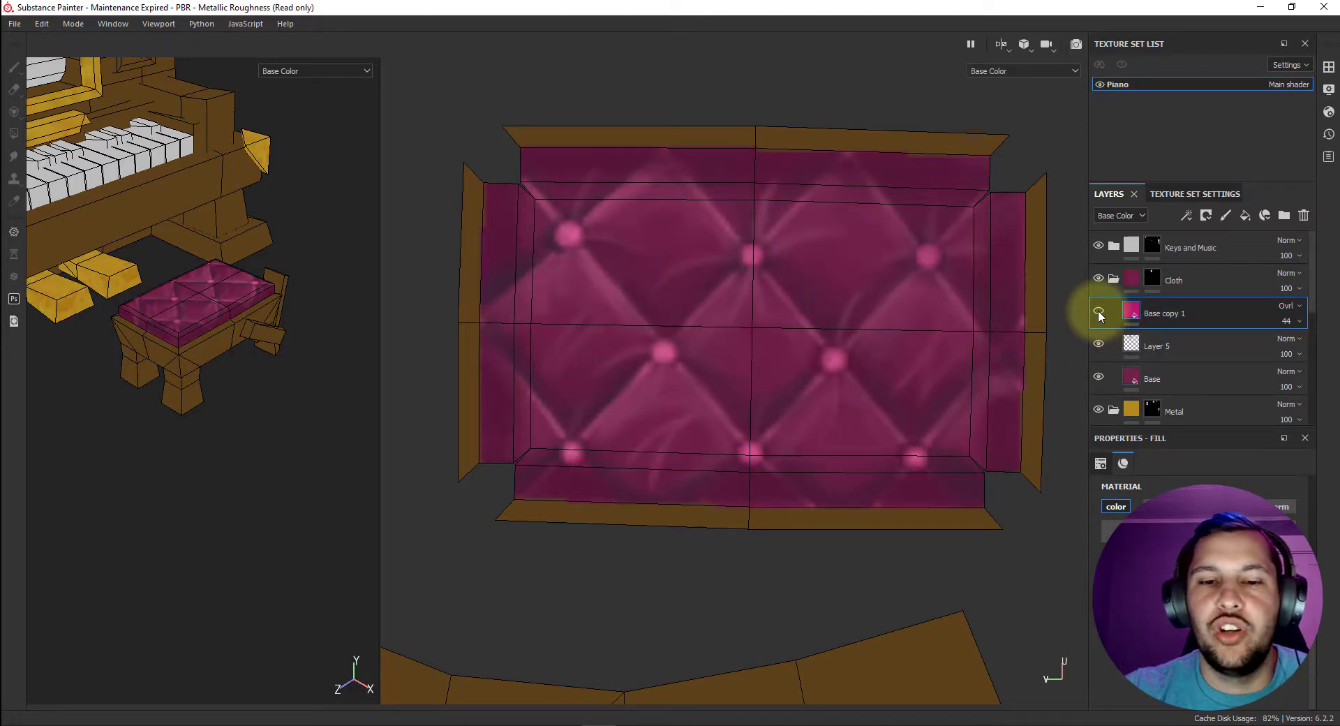
pyautogui.click(1099, 310)
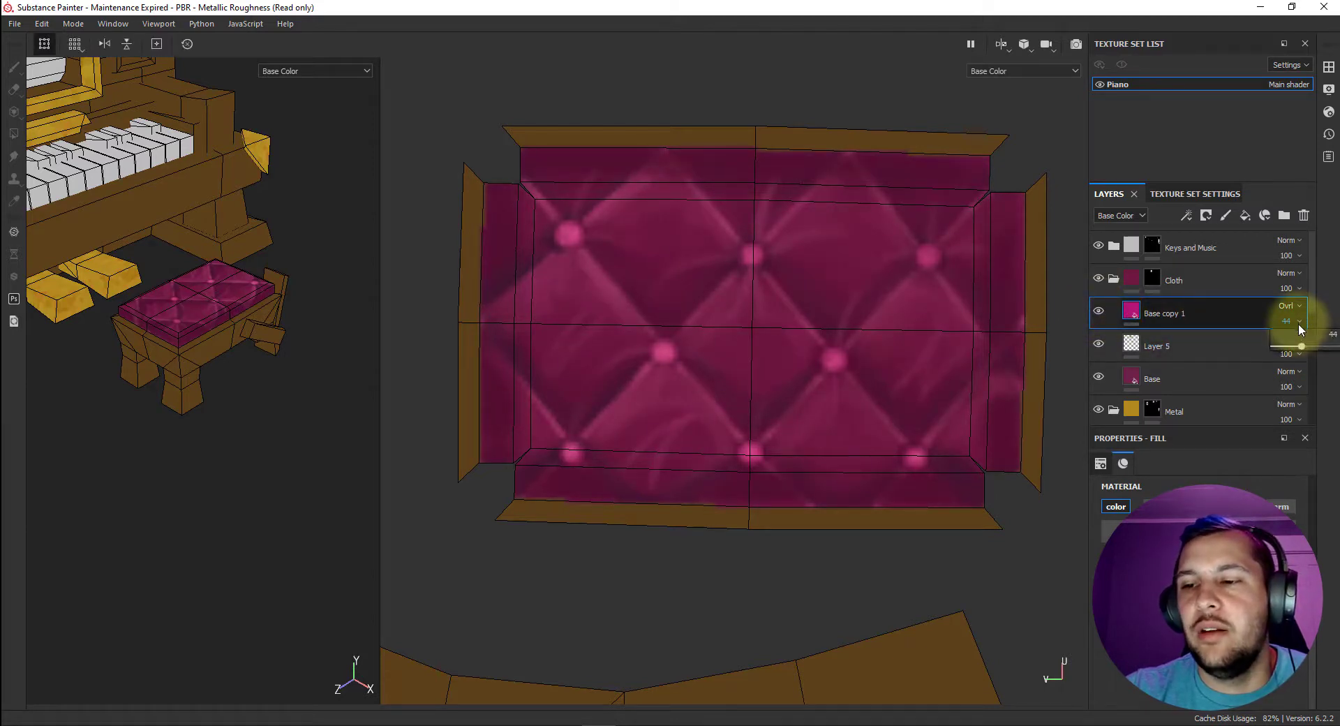
# Set the magenta overlay layer's opacity to 51.
pyautogui.moveTo(1306, 346); pyautogui.dragTo(1308, 345)
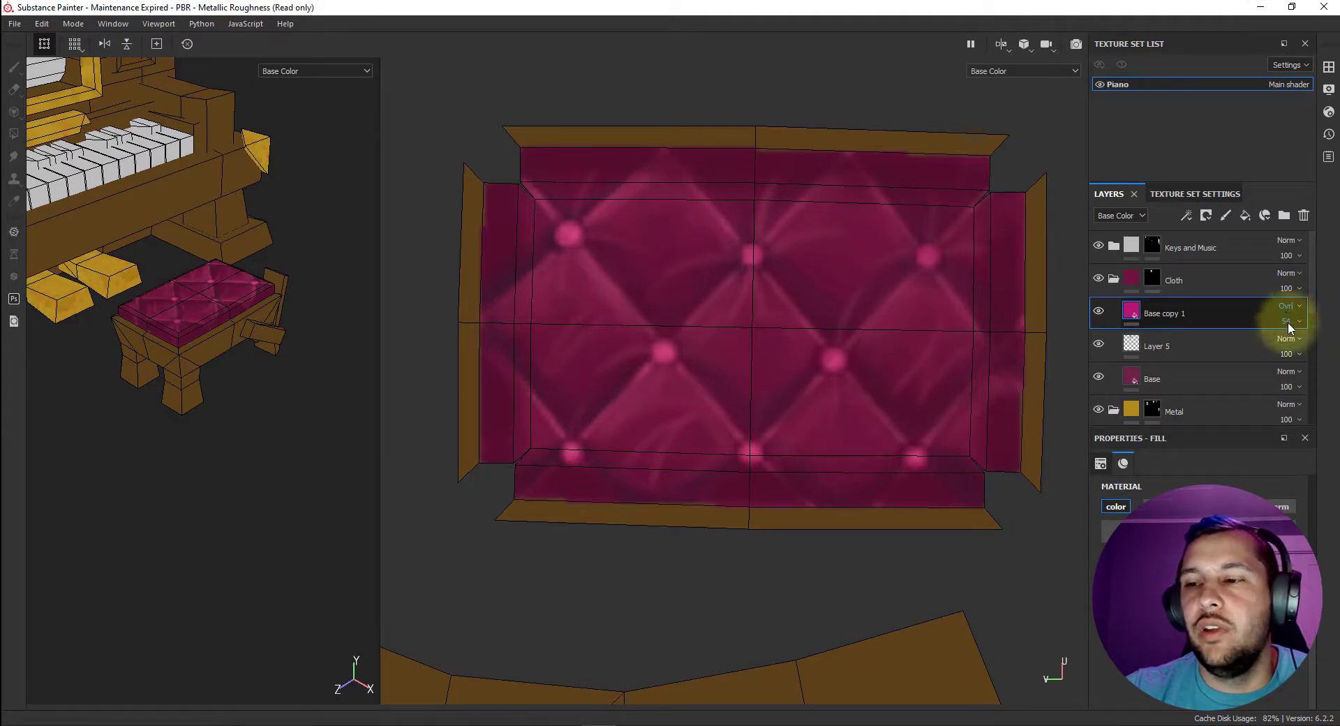
pyautogui.click(1288, 321)
pyautogui.moveTo(1306, 347); pyautogui.dragTo(1310, 350)
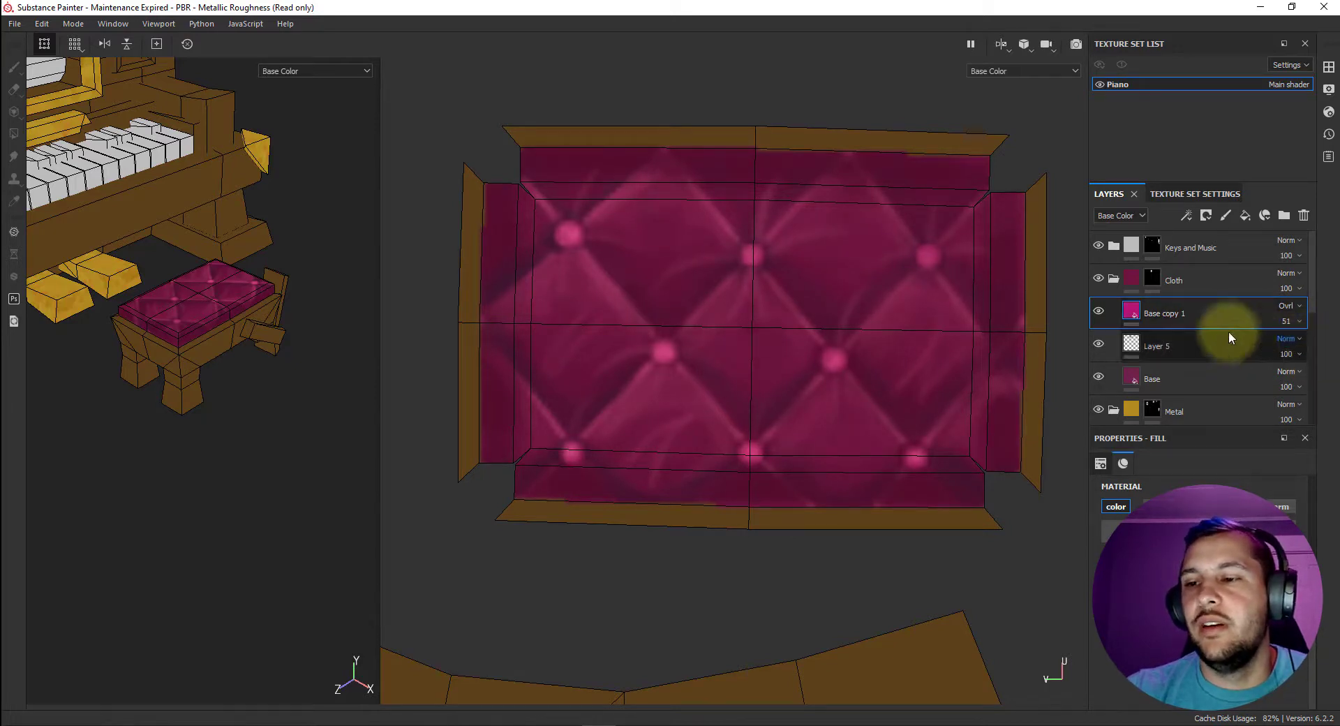
# Collapse the Cloth folder and turn off the mesh wireframe display in both views.
pyautogui.click(1115, 280)
pyautogui.keyDown('alt'); pyautogui.moveTo(271, 345); pyautogui.dragTo(191, 322); pyautogui.keyUp('alt')
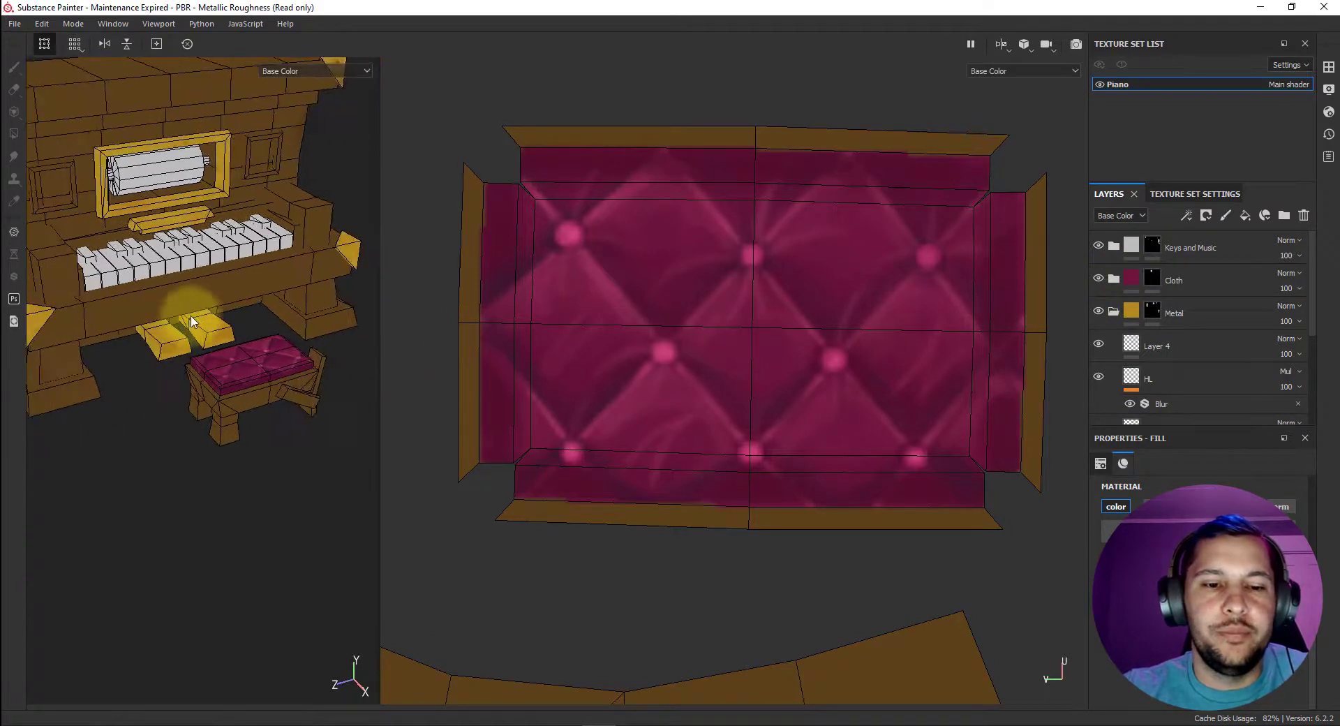
pyautogui.click(1328, 89)
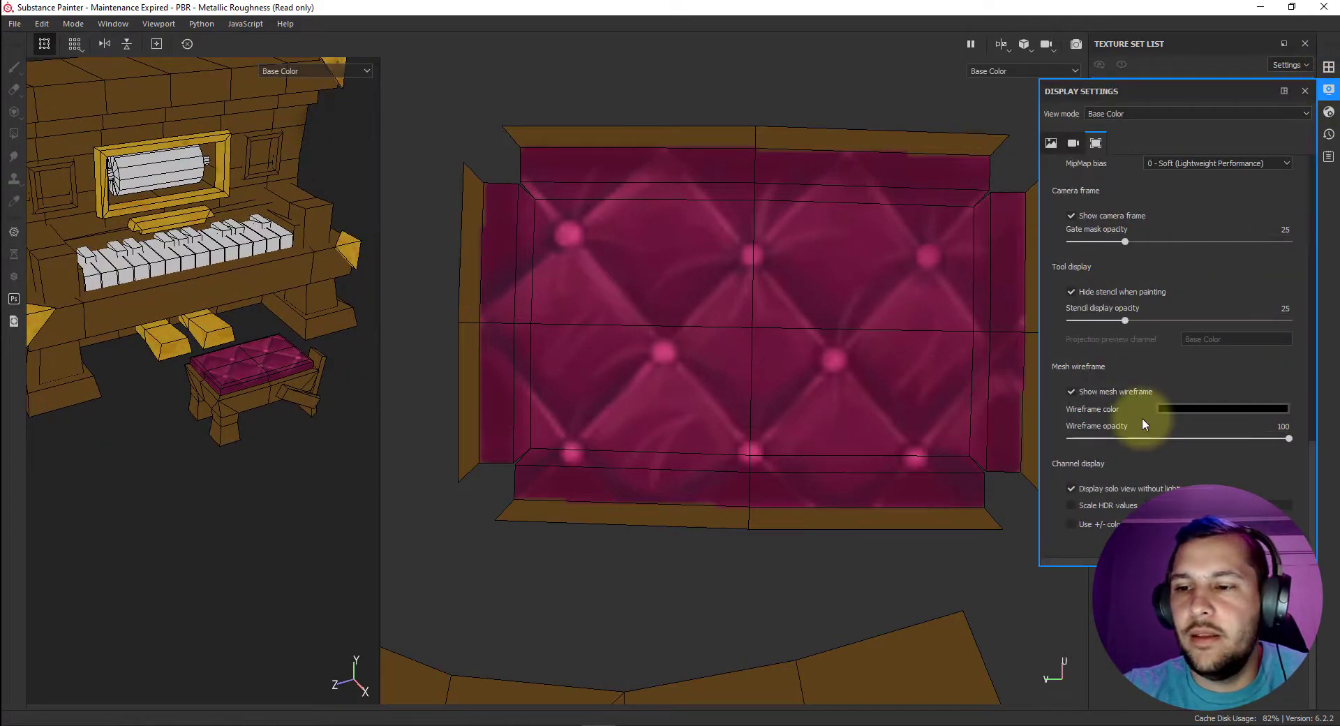
pyautogui.click(1072, 392)
pyautogui.keyDown('alt'); pyautogui.moveTo(287, 359); pyautogui.dragTo(291, 423); pyautogui.keyUp('alt')
pyautogui.scroll(-3, 185, 401)
pyautogui.scroll(3, 188, 349)
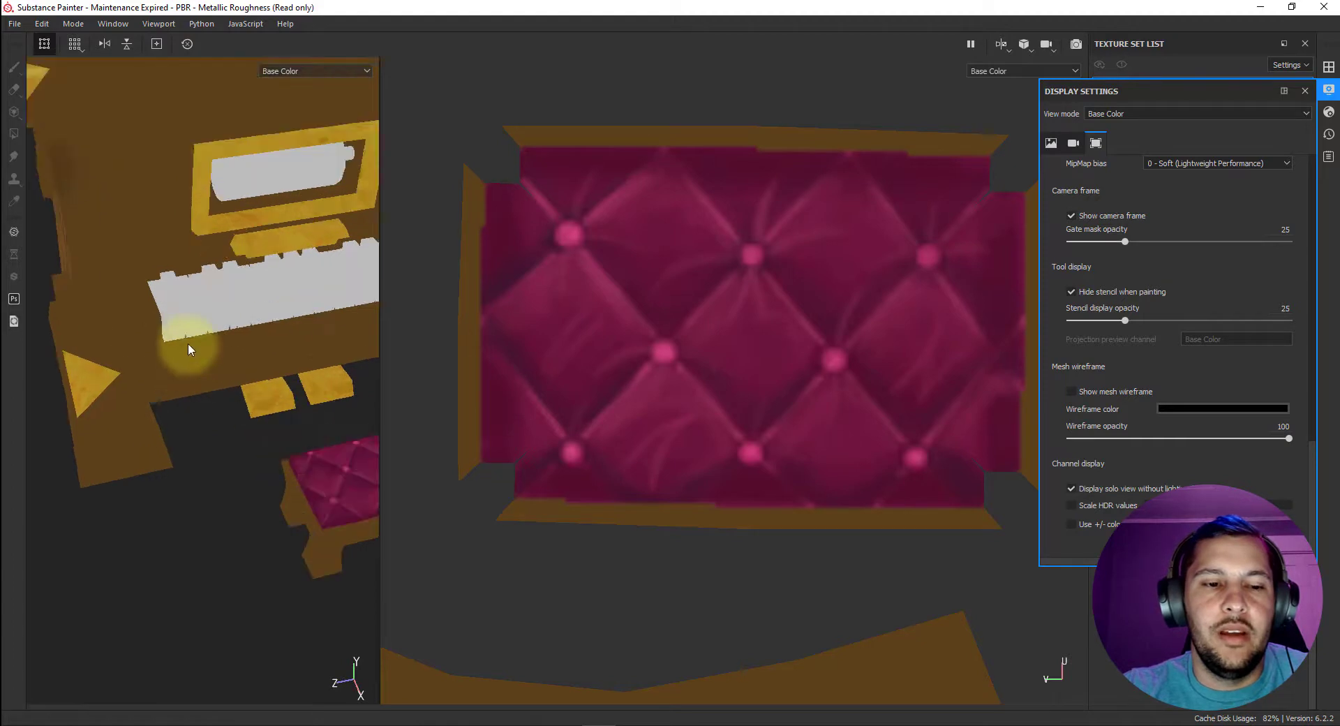
pyautogui.keyDown('alt'); pyautogui.moveTo(188, 349); pyautogui.dragTo(183, 307); pyautogui.keyUp('alt')
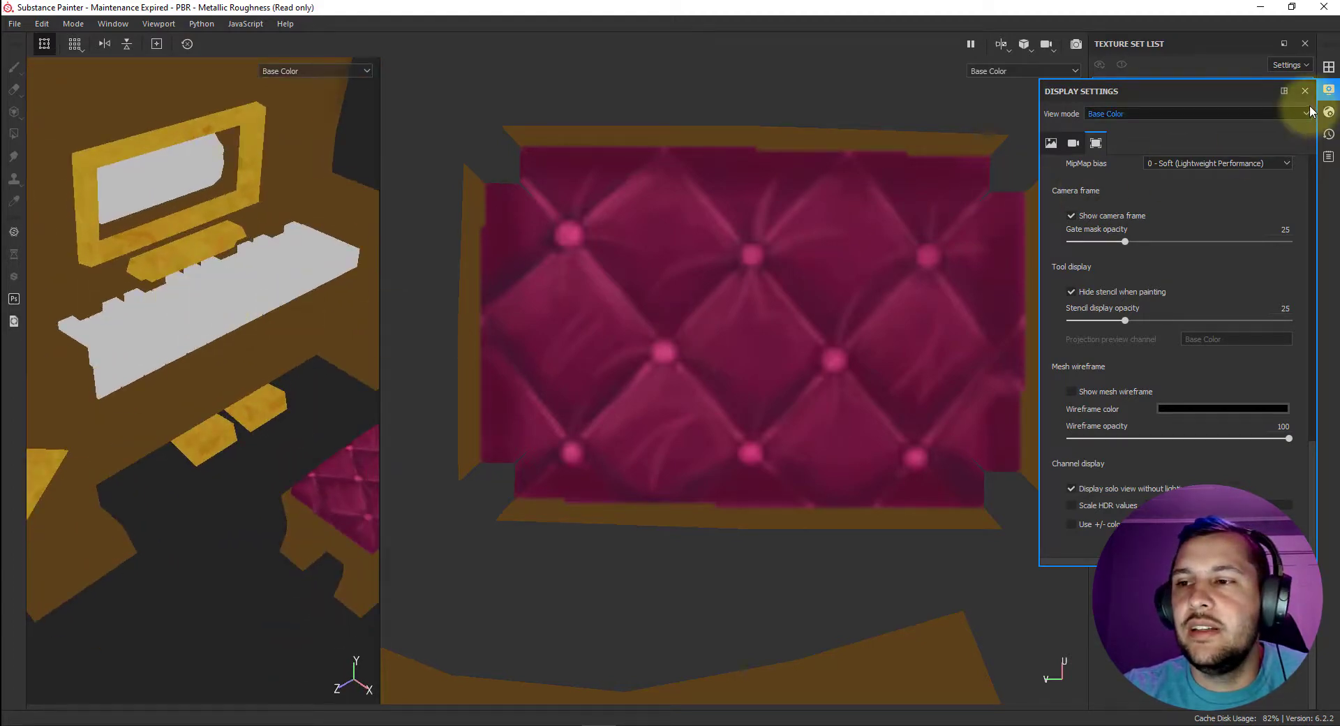
pyautogui.click(1328, 89)
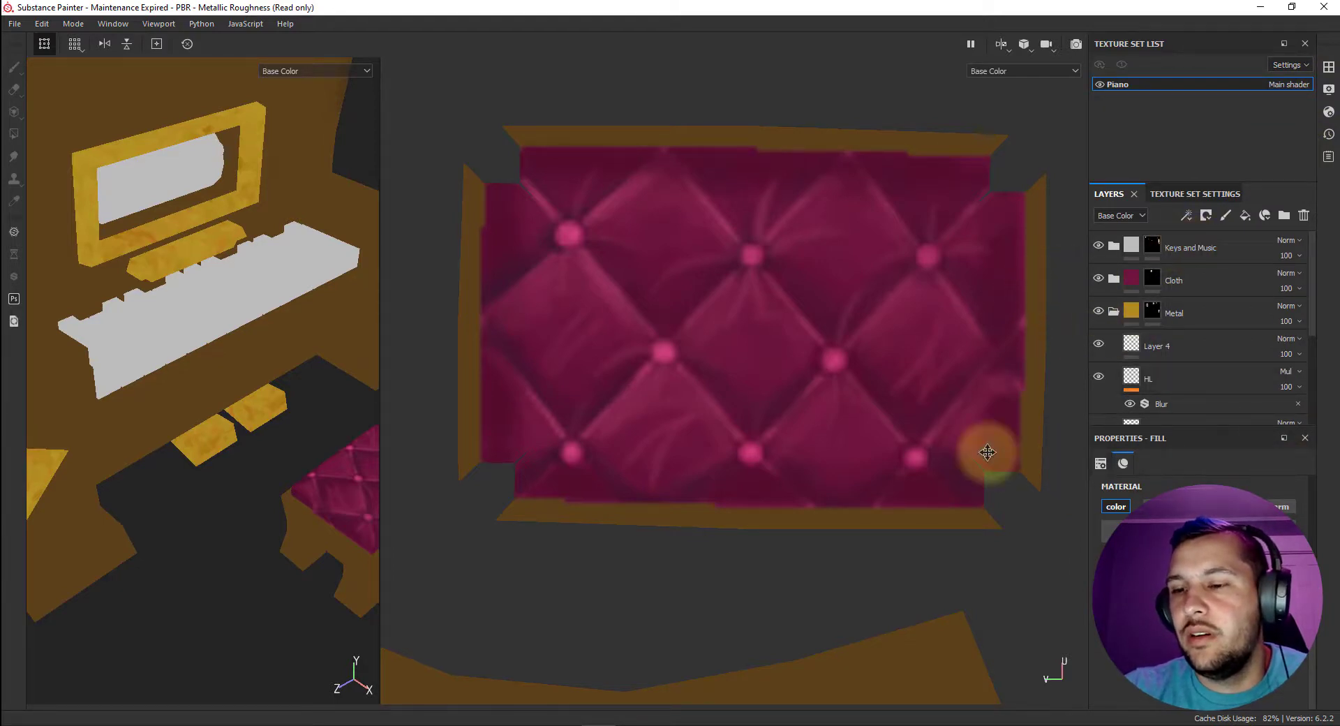
# Collapse the Metal folder, expand Keys and Music, and change its Base fill layer to a pale pink.
pyautogui.click(1112, 311)
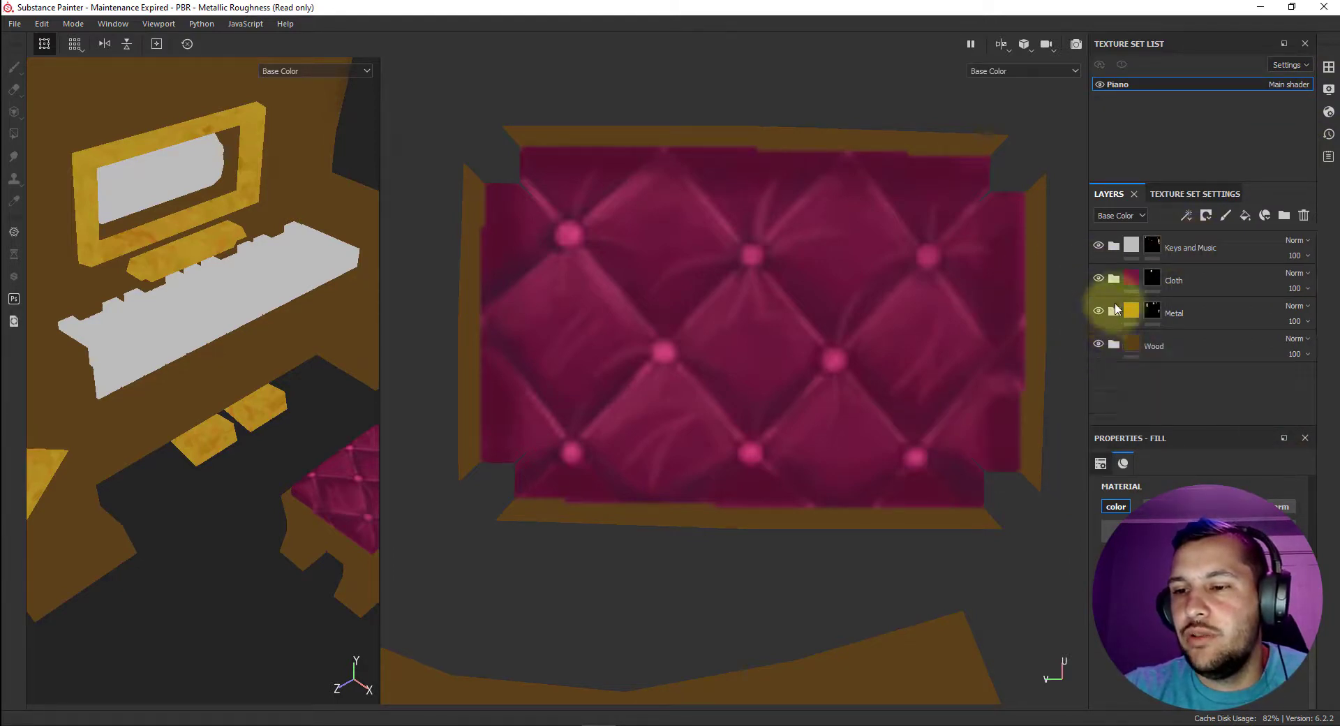
pyautogui.click(1114, 247)
pyautogui.click(1159, 301)
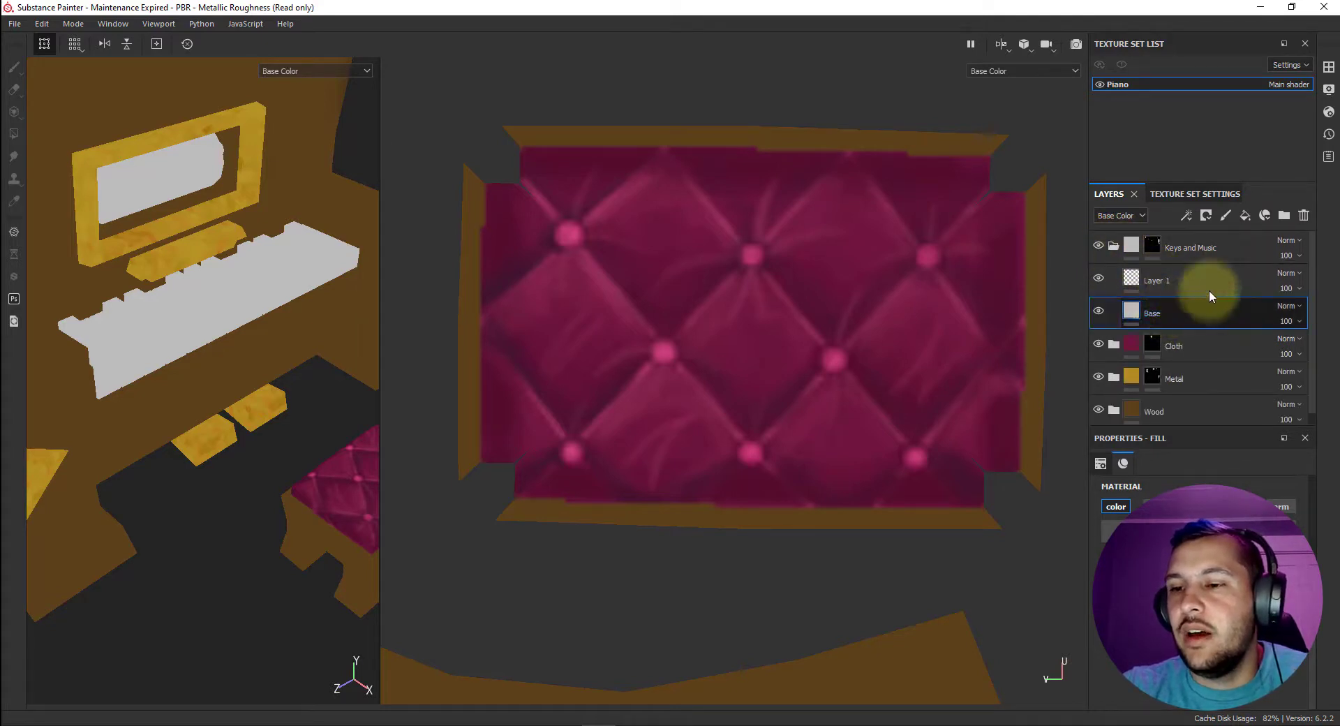
pyautogui.click(1192, 592)
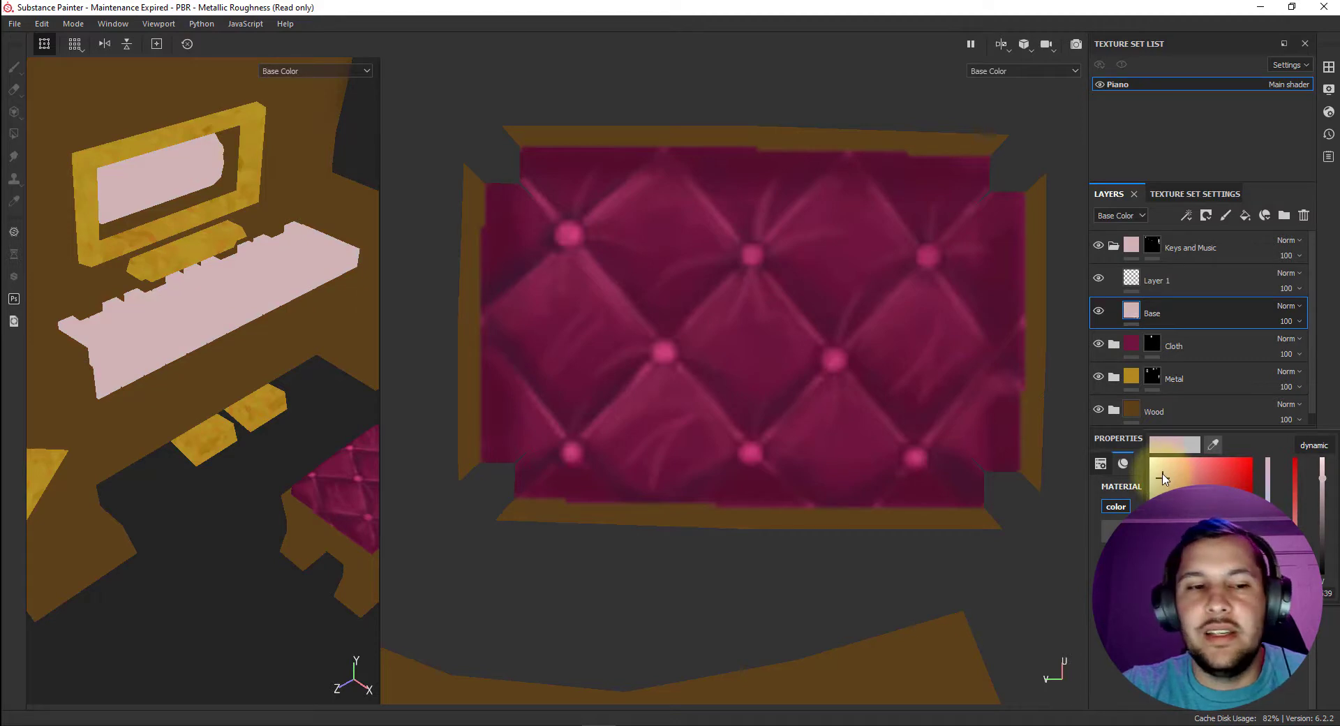
# Delete the empty Layer 1 from the Keys and Music folder and duplicate its Base fill layer.
pyautogui.click(1168, 280)
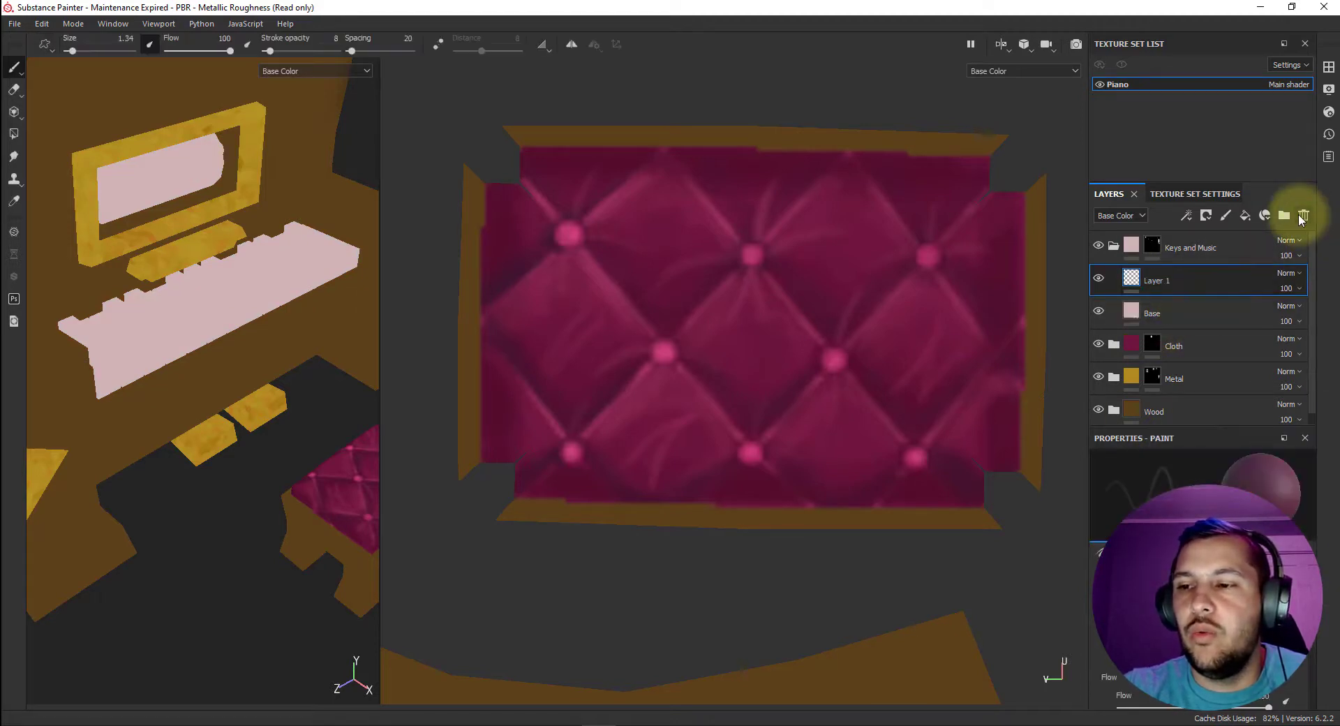
pyautogui.click(1303, 215)
pyautogui.hotkey('ctrl', 'd')
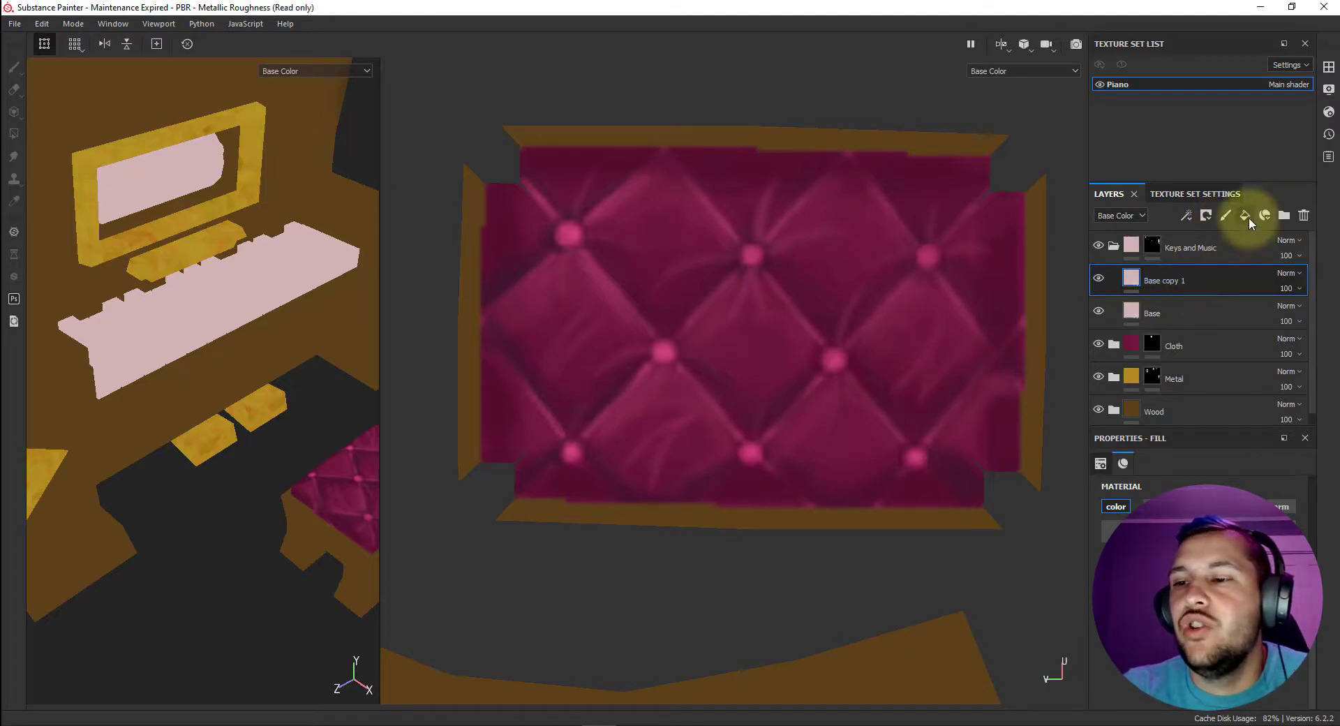
# Change the duplicated keys fill layer's base color to a warm tan beige.
pyautogui.click(1198, 616)
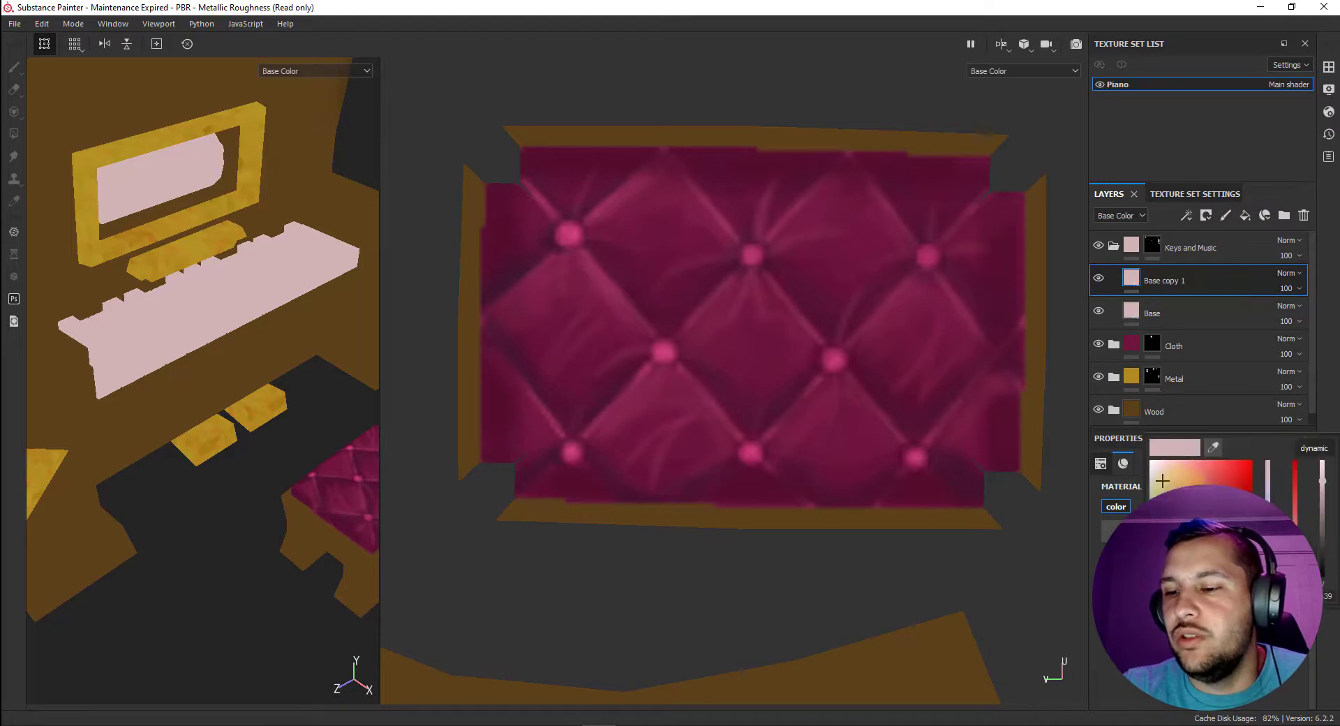
pyautogui.moveTo(1180, 482); pyautogui.dragTo(1178, 474)
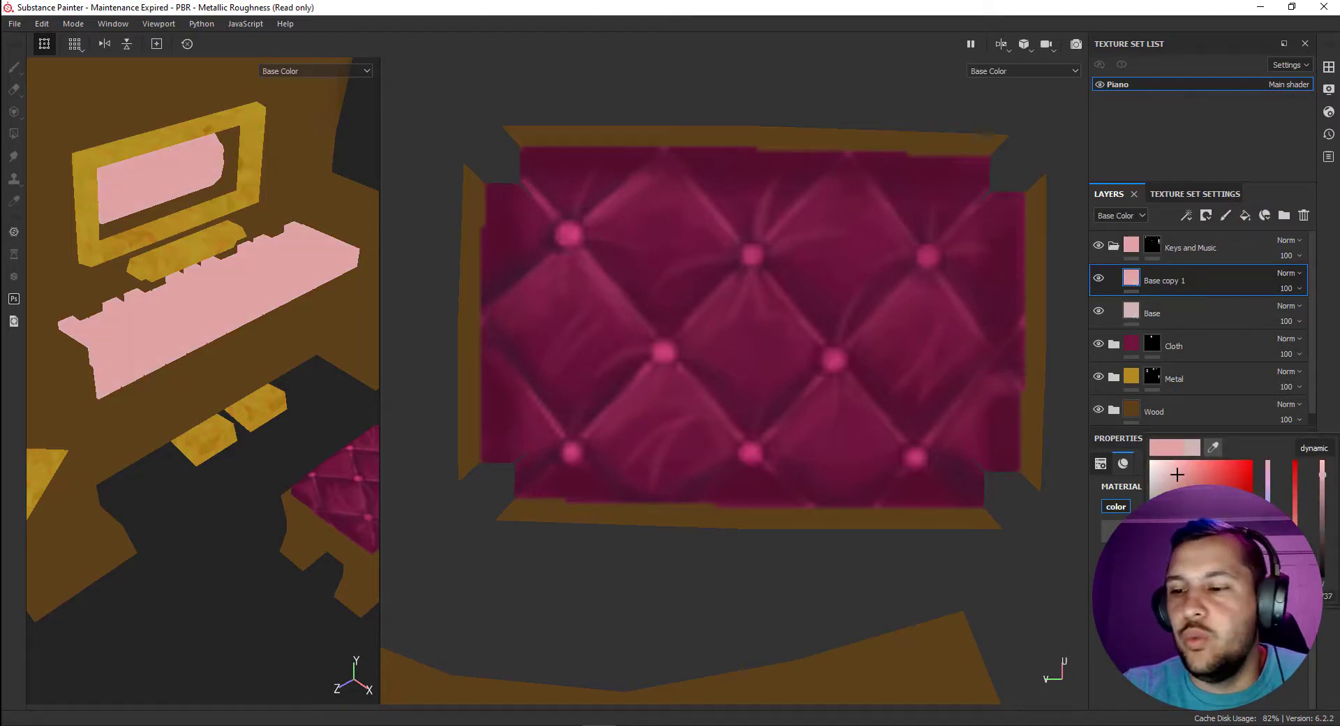
pyautogui.moveTo(1268, 576); pyautogui.dragTo(1268, 567)
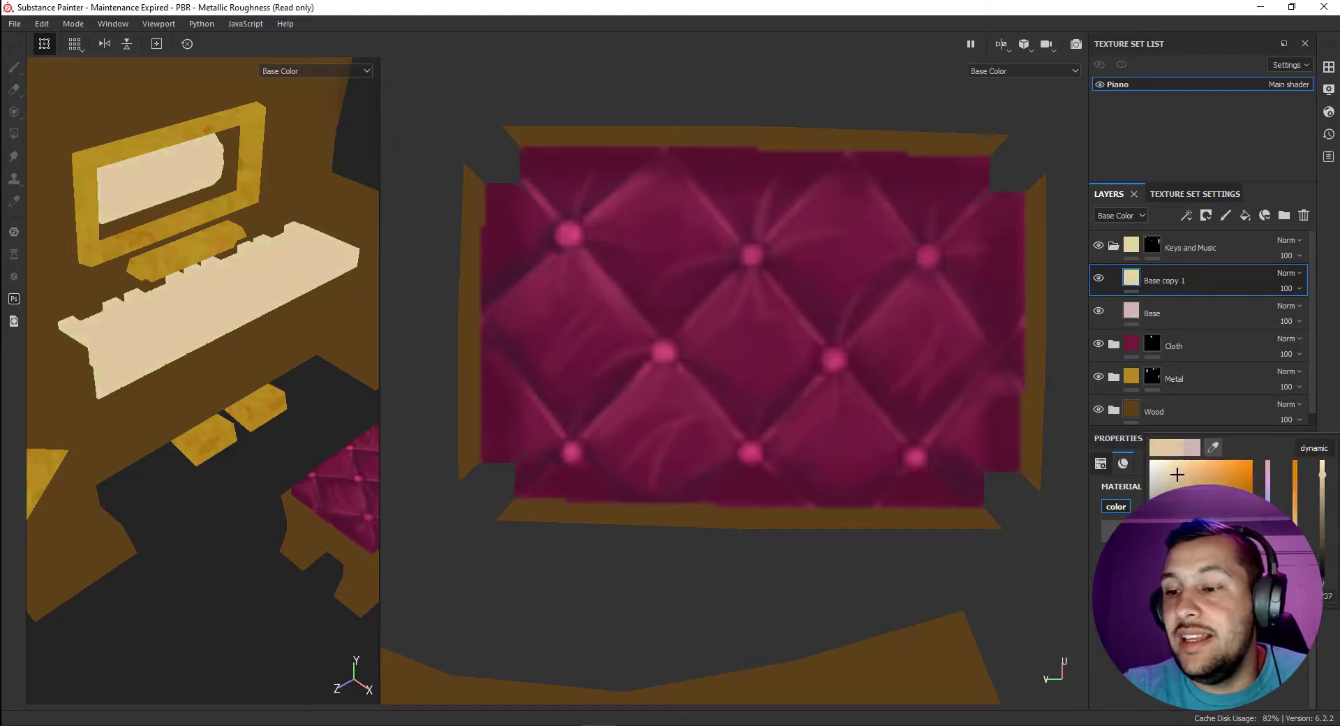
pyautogui.click(1322, 486)
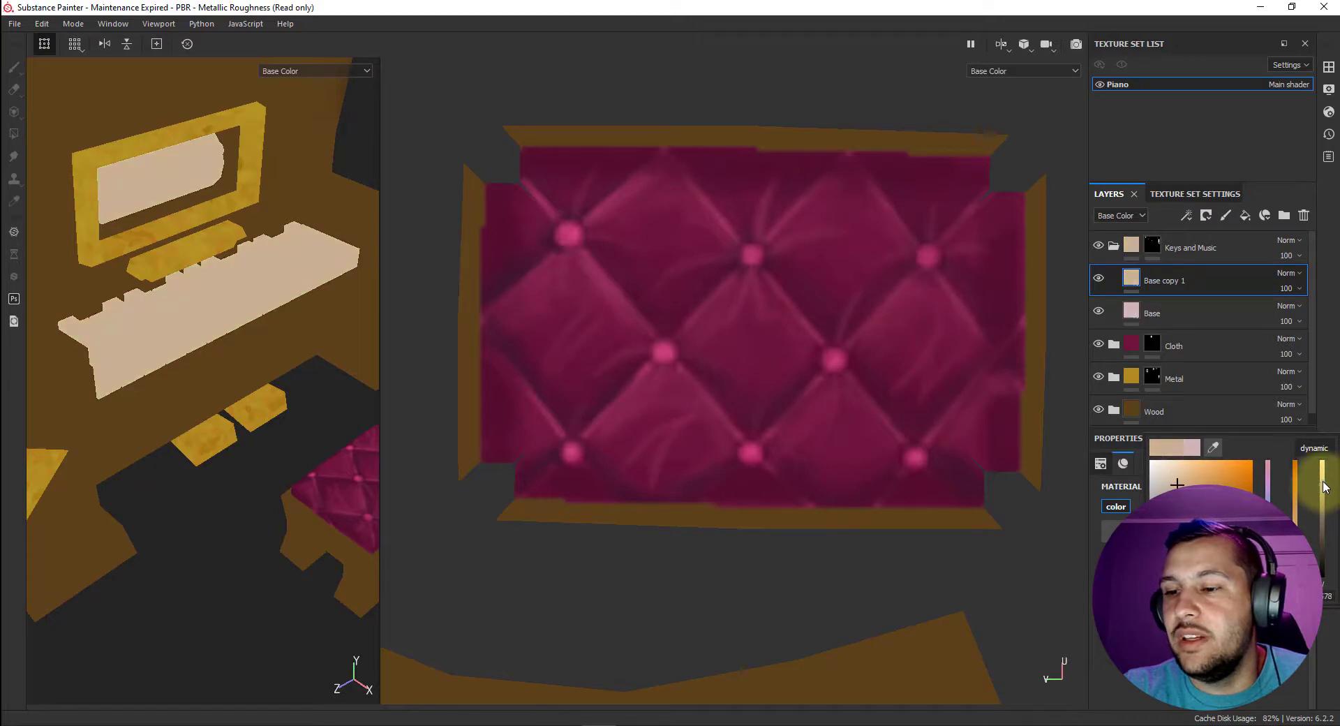
# Add a black mask to the tan fill layer in the Keys and Music folder.
pyautogui.click(1132, 281)
pyautogui.rightClick(1131, 280)
pyautogui.click(1164, 302)
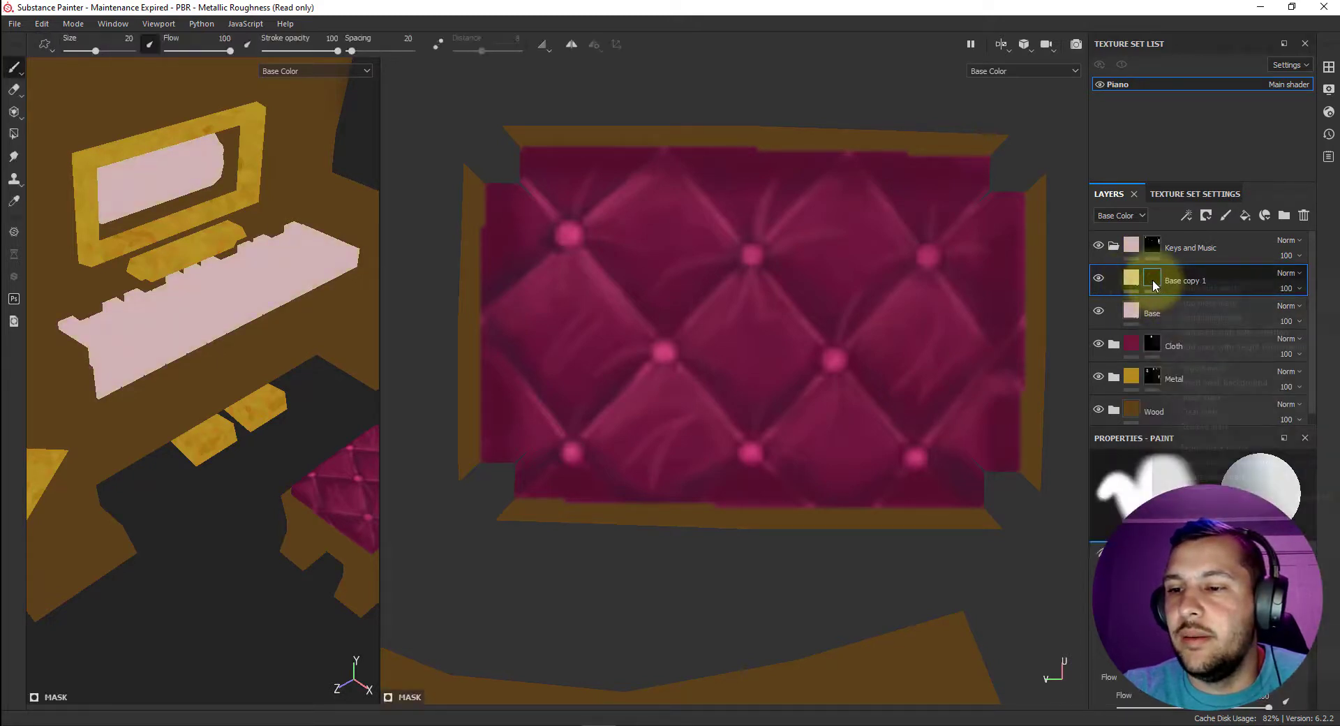
pyautogui.rightClick(1153, 279)
pyautogui.click(1200, 572)
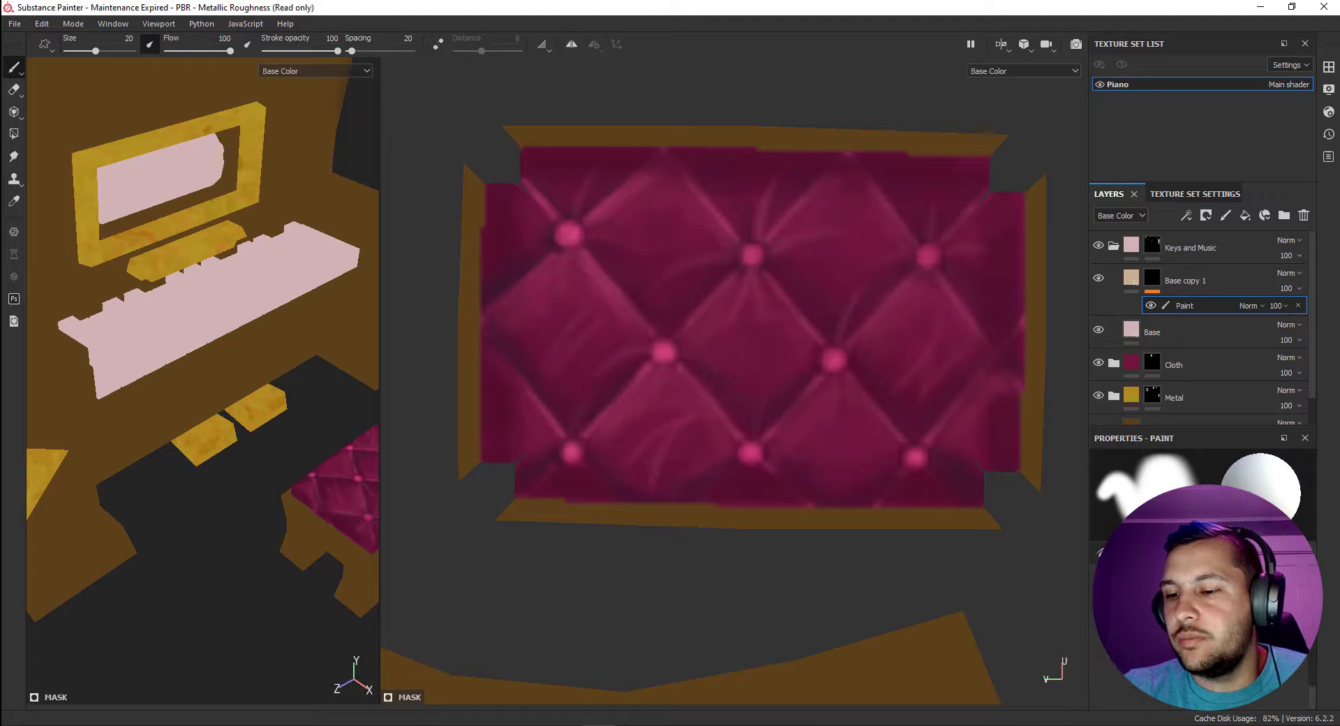
pyautogui.click(1243, 614)
pyautogui.scroll(-3, 1312, 494)
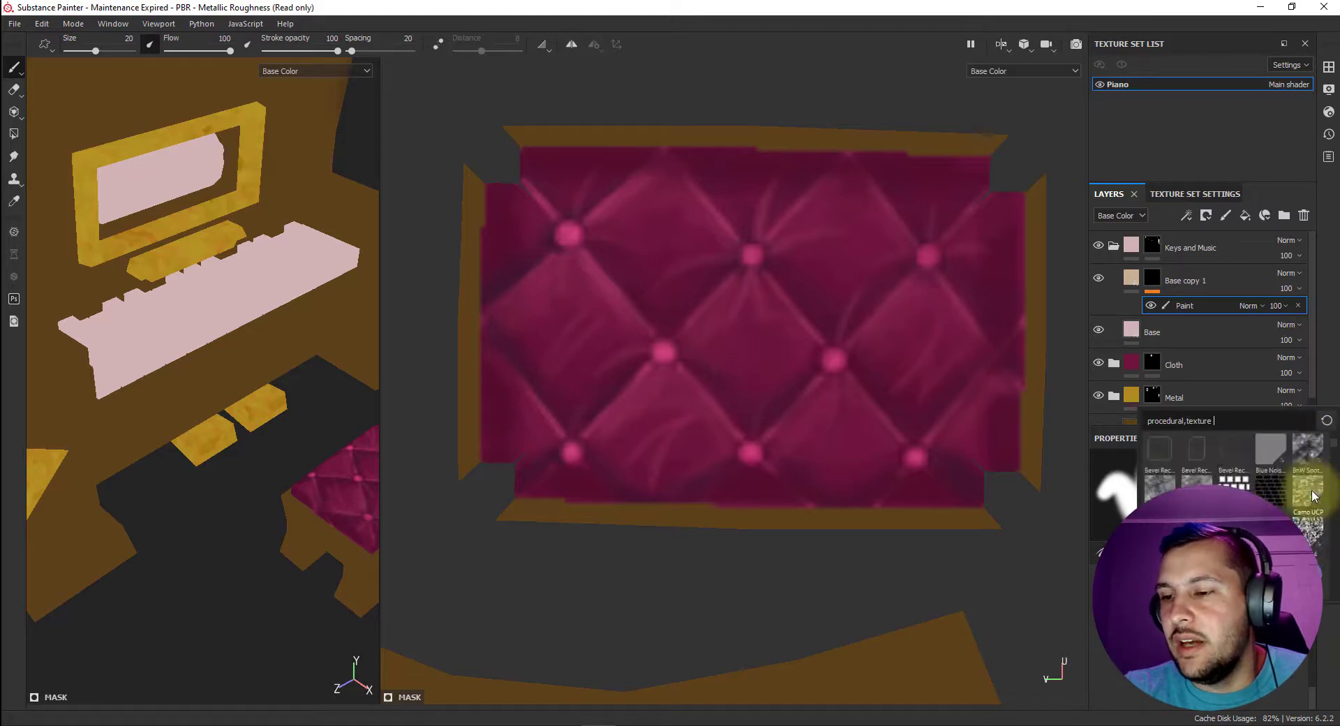
pyautogui.scroll(-5, 1312, 497)
pyautogui.click(1272, 573)
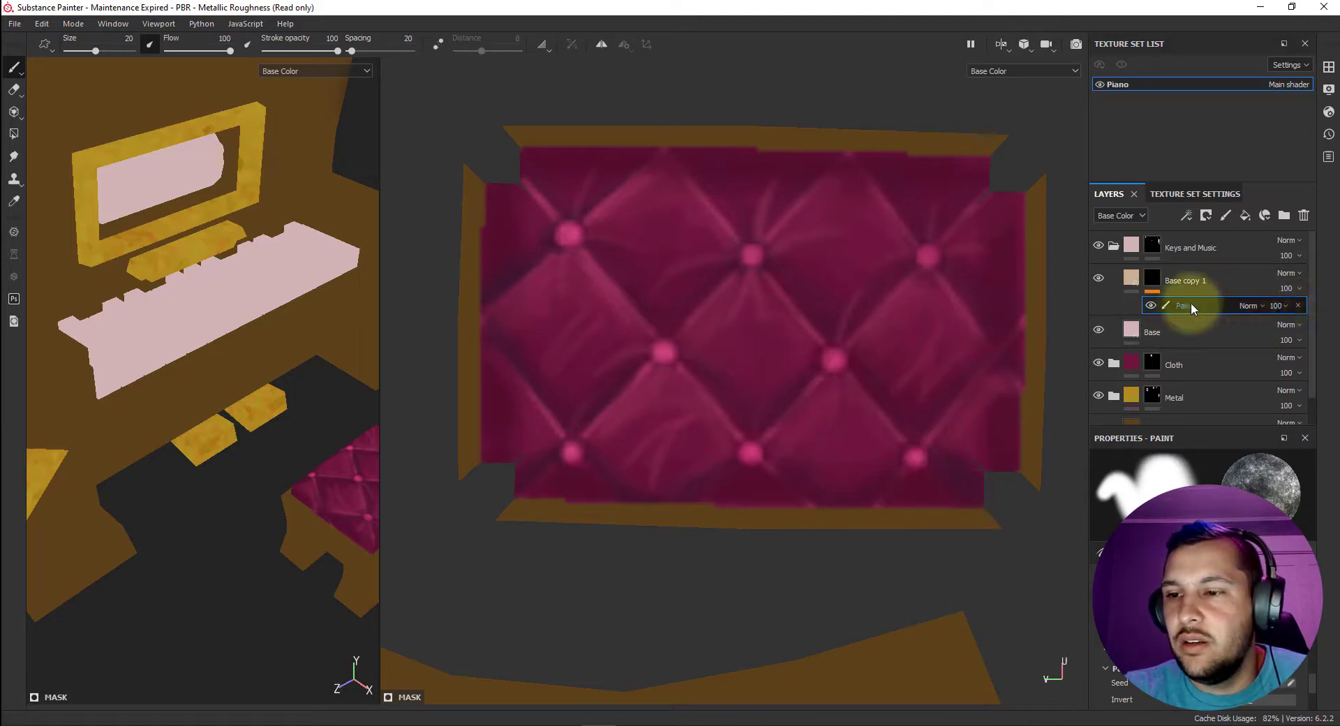
pyautogui.click(1297, 305)
# Add a fill effect to the tan layer's mask and assign it the BnW Spots 1 procedural texture.
pyautogui.rightClick(1154, 279)
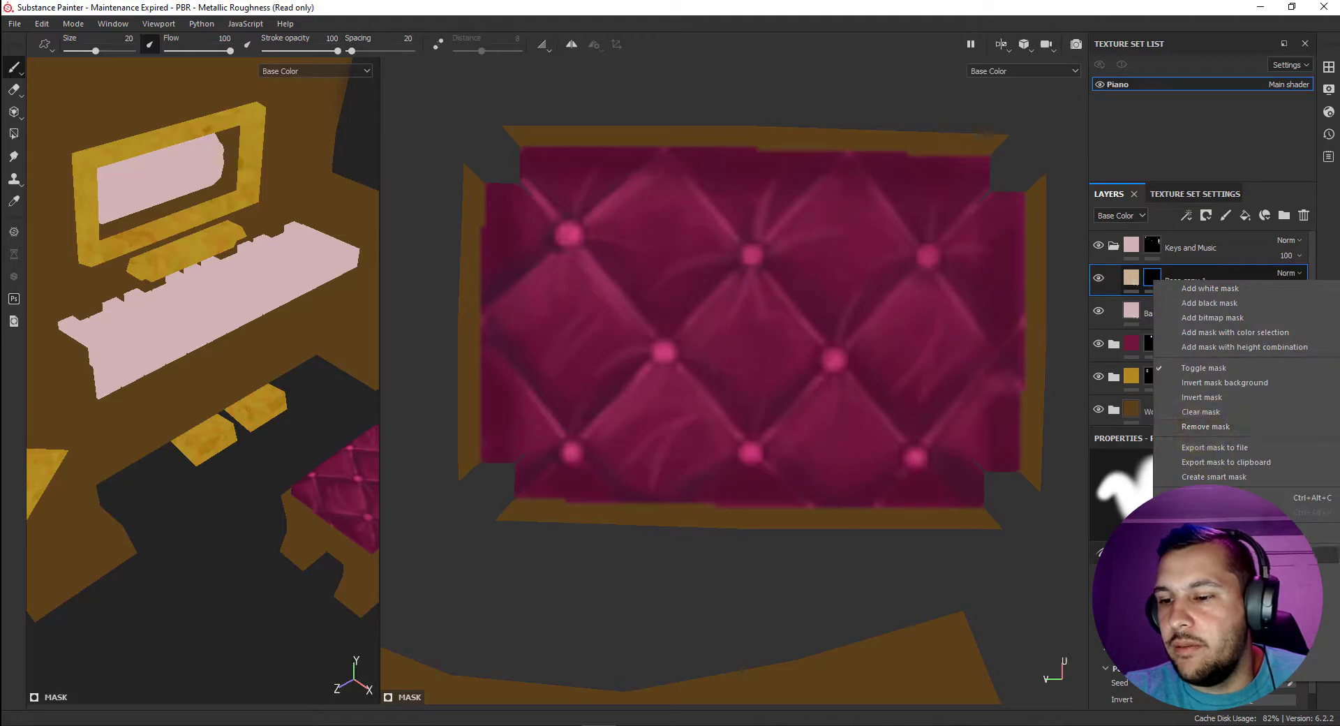
pyautogui.click(1206, 588)
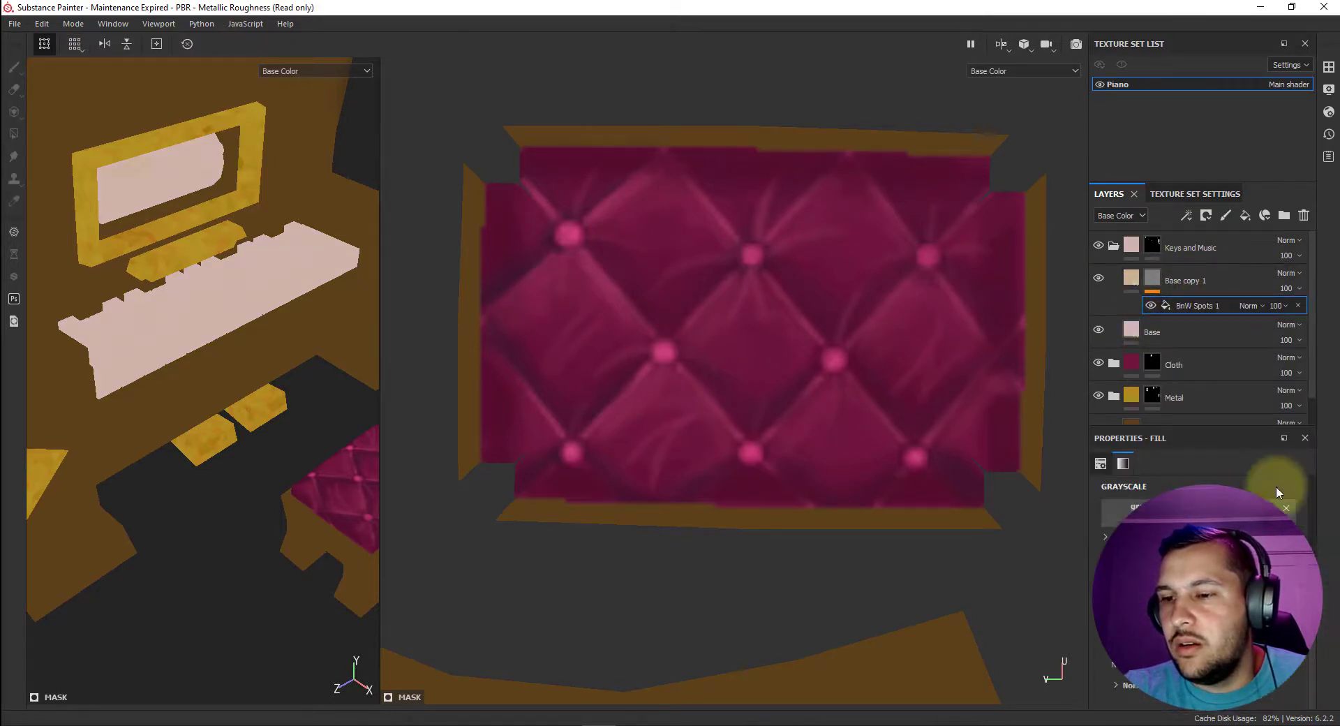
# Change the Keys and Music folder's Base fill layer to a darker, grayer pink.
pyautogui.click(1134, 328)
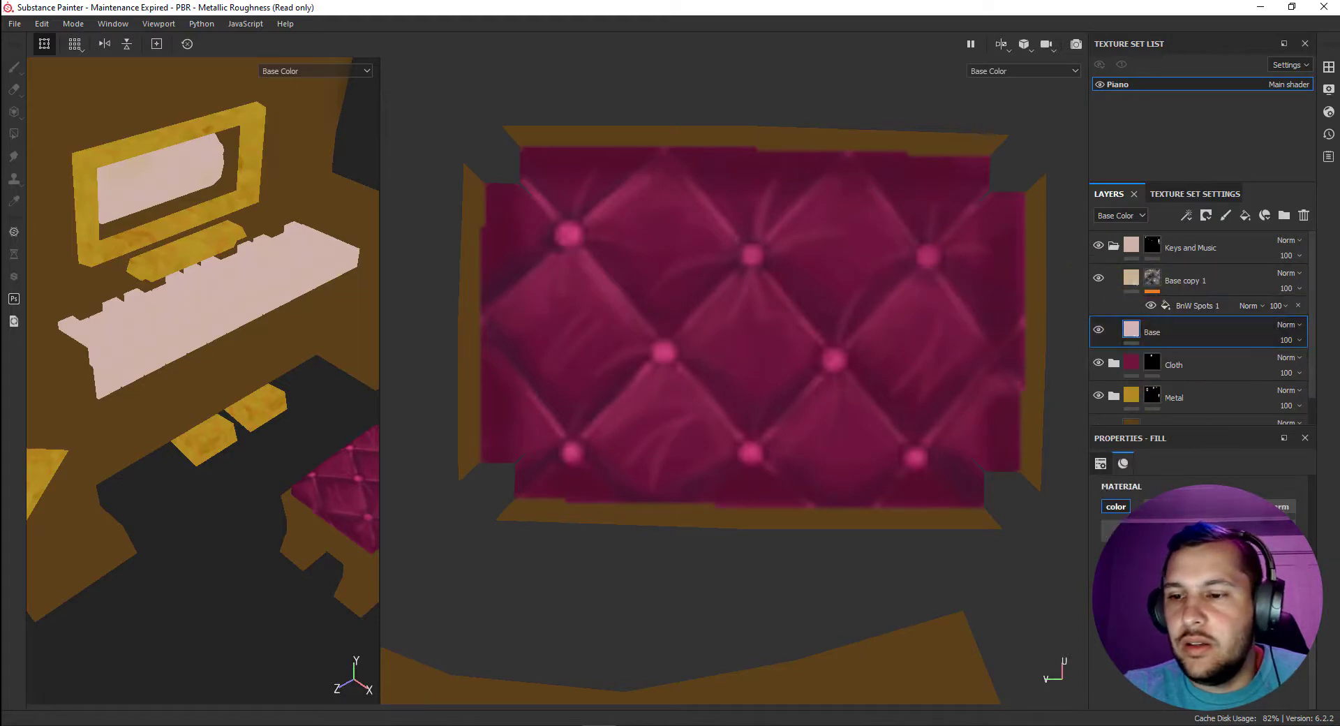
pyautogui.click(1206, 609)
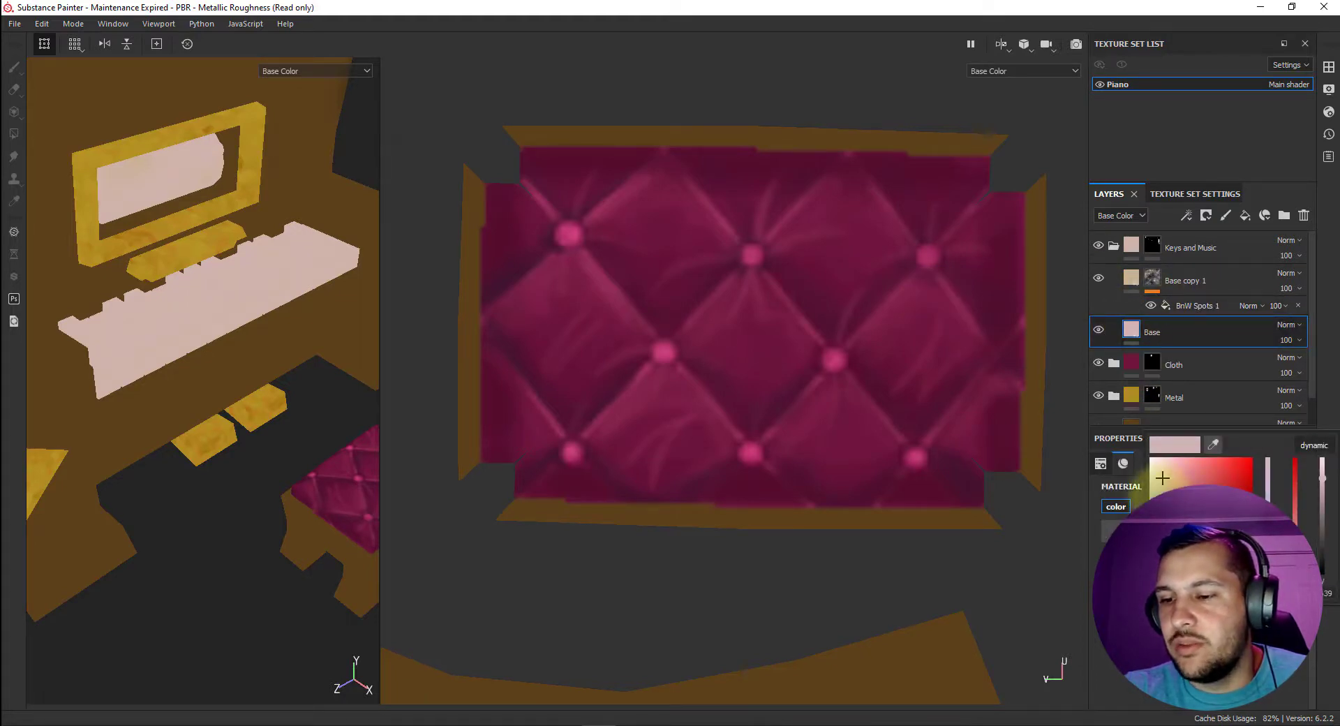
pyautogui.moveTo(1162, 478); pyautogui.dragTo(1157, 492)
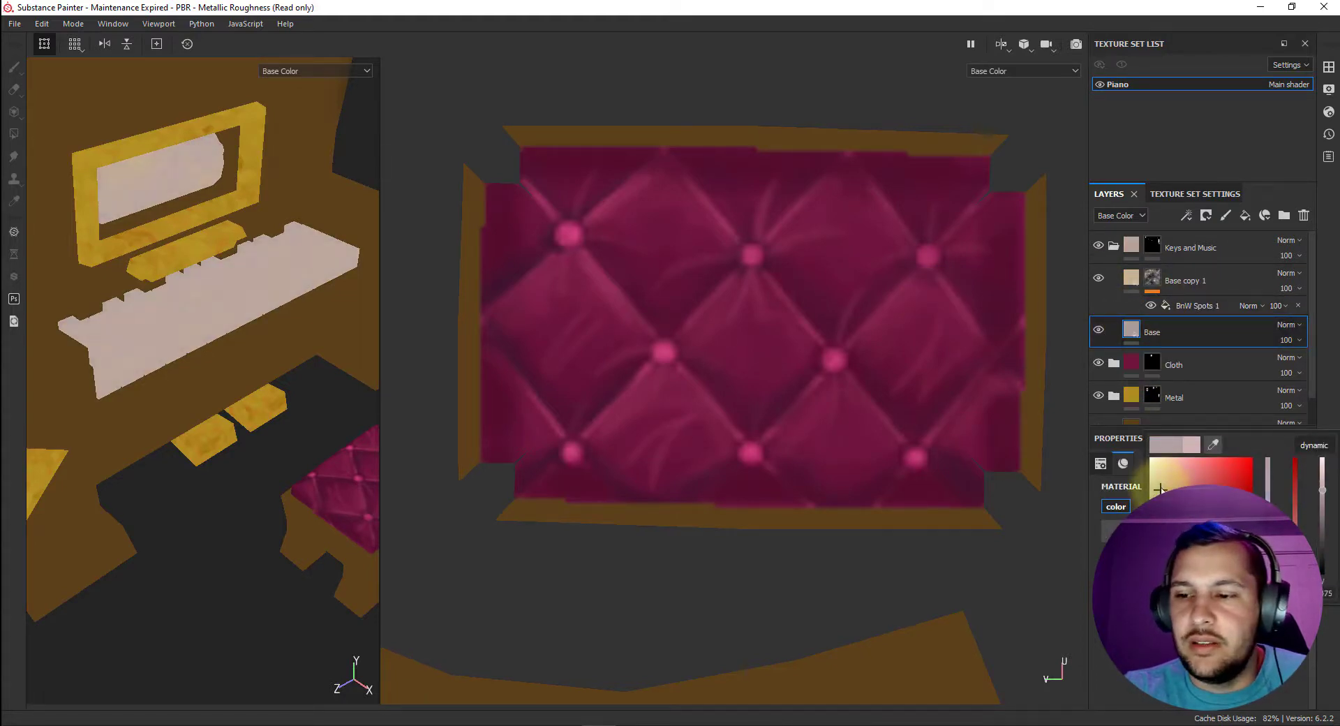
# Darken the tan fill layer's base color to a medium brown in the Keys and Music folder.
pyautogui.click(1131, 278)
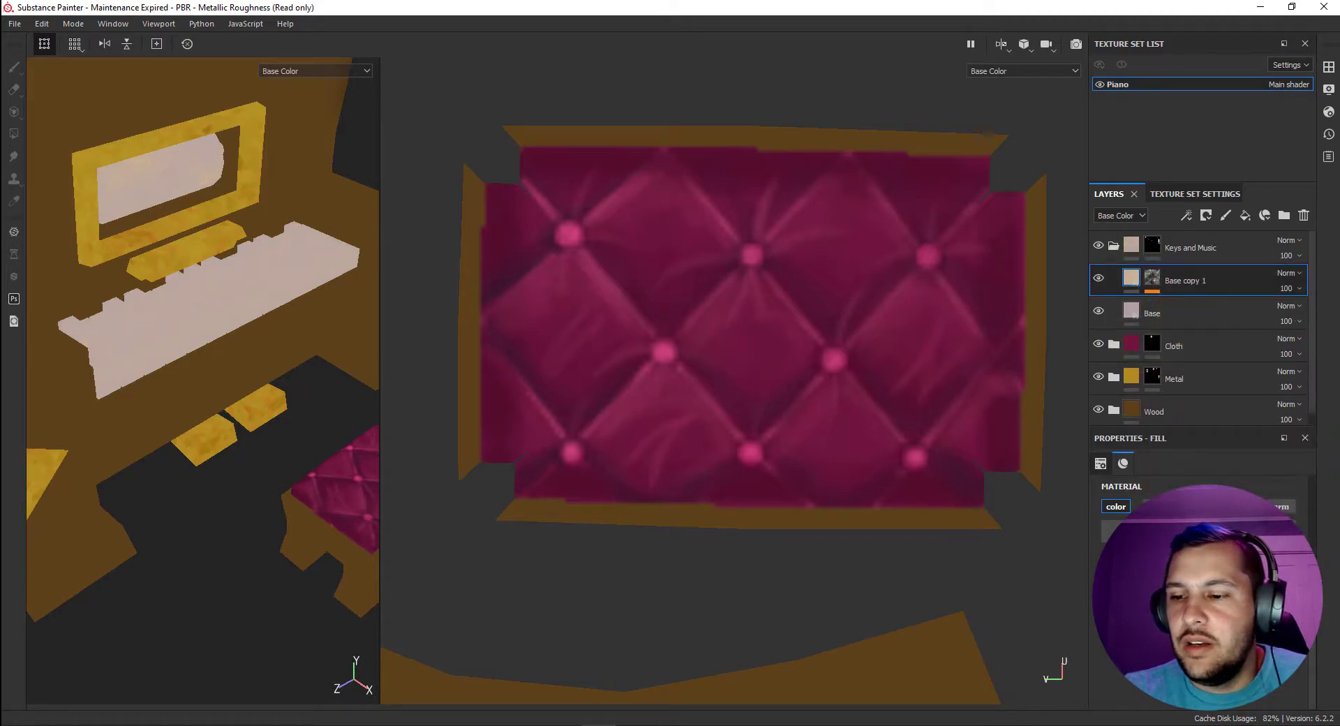
pyautogui.click(1207, 609)
pyautogui.click(1189, 504)
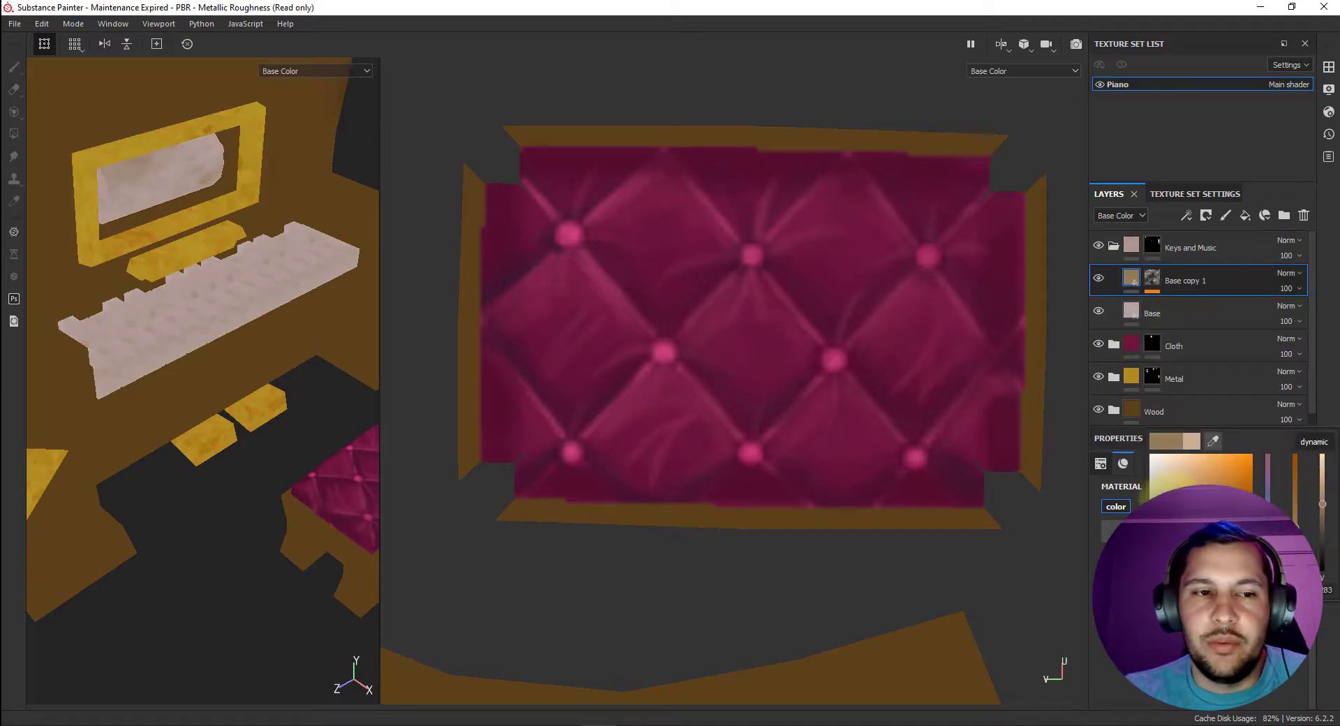
pyautogui.keyDown('alt'); pyautogui.moveTo(194, 325); pyautogui.dragTo(251, 328); pyautogui.keyUp('alt')
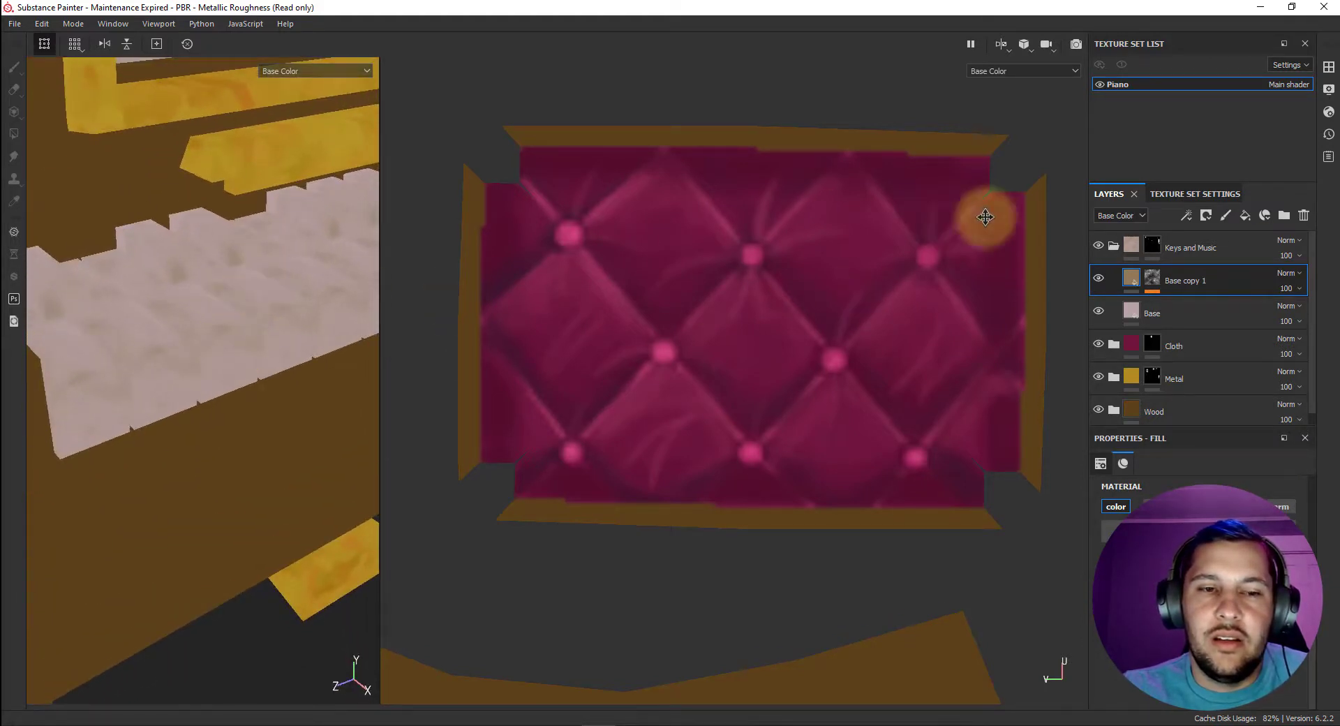
# Add a color-only fill layer directly above Base and set its base color to a near-black brown.
pyautogui.click(1212, 317)
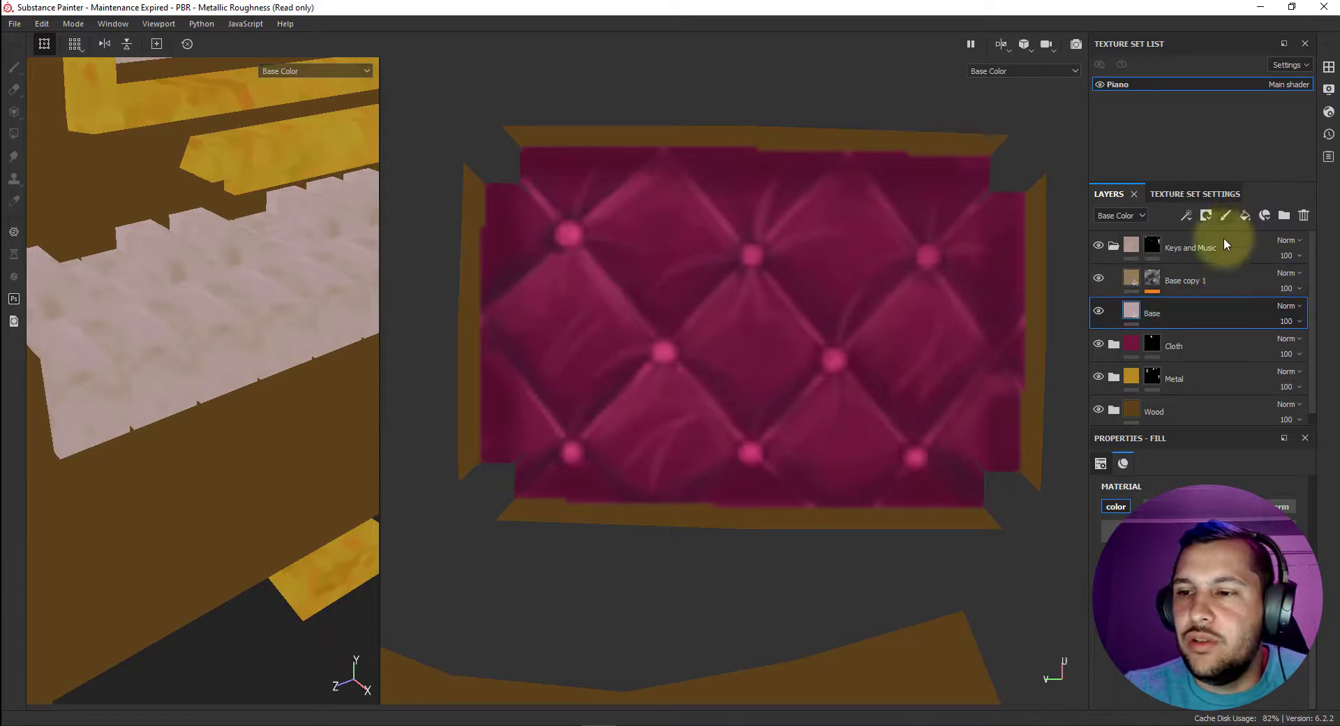
pyautogui.click(1242, 215)
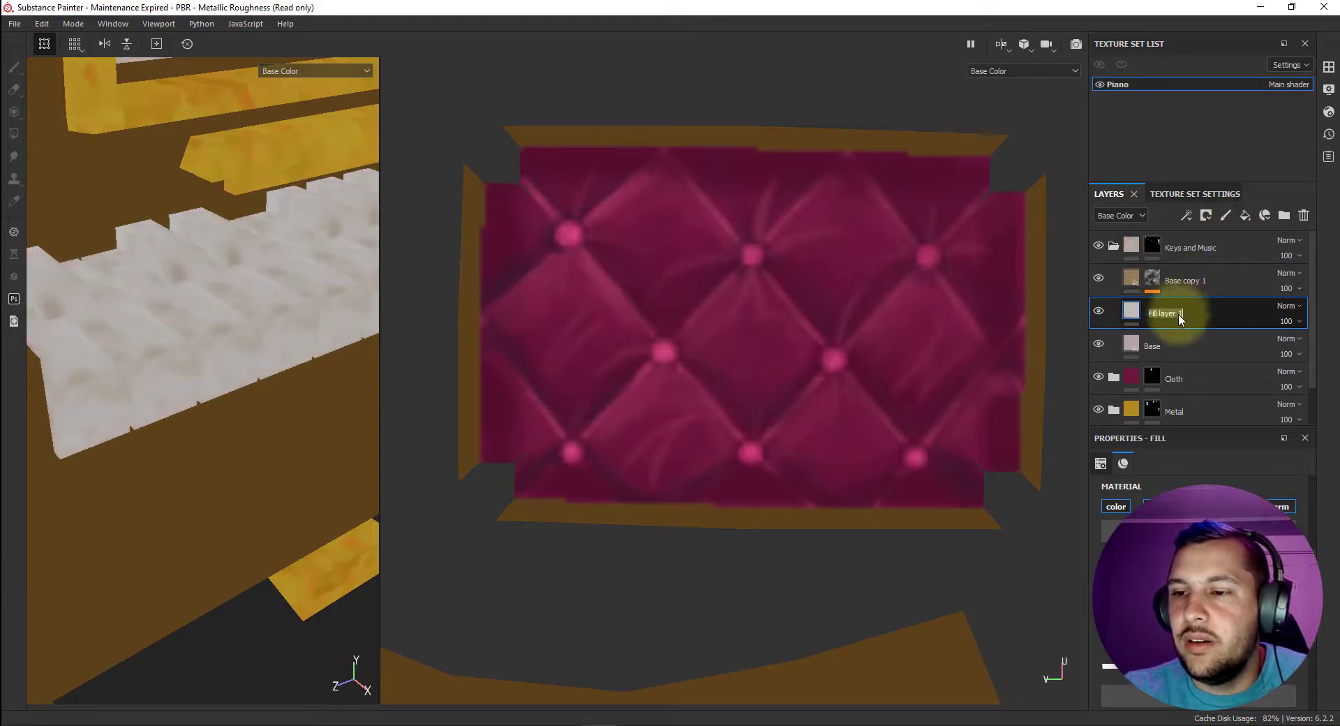
pyautogui.doubleClick(1178, 313)
pyautogui.click(1179, 531)
pyautogui.moveTo(1170, 520); pyautogui.dragTo(1175, 551)
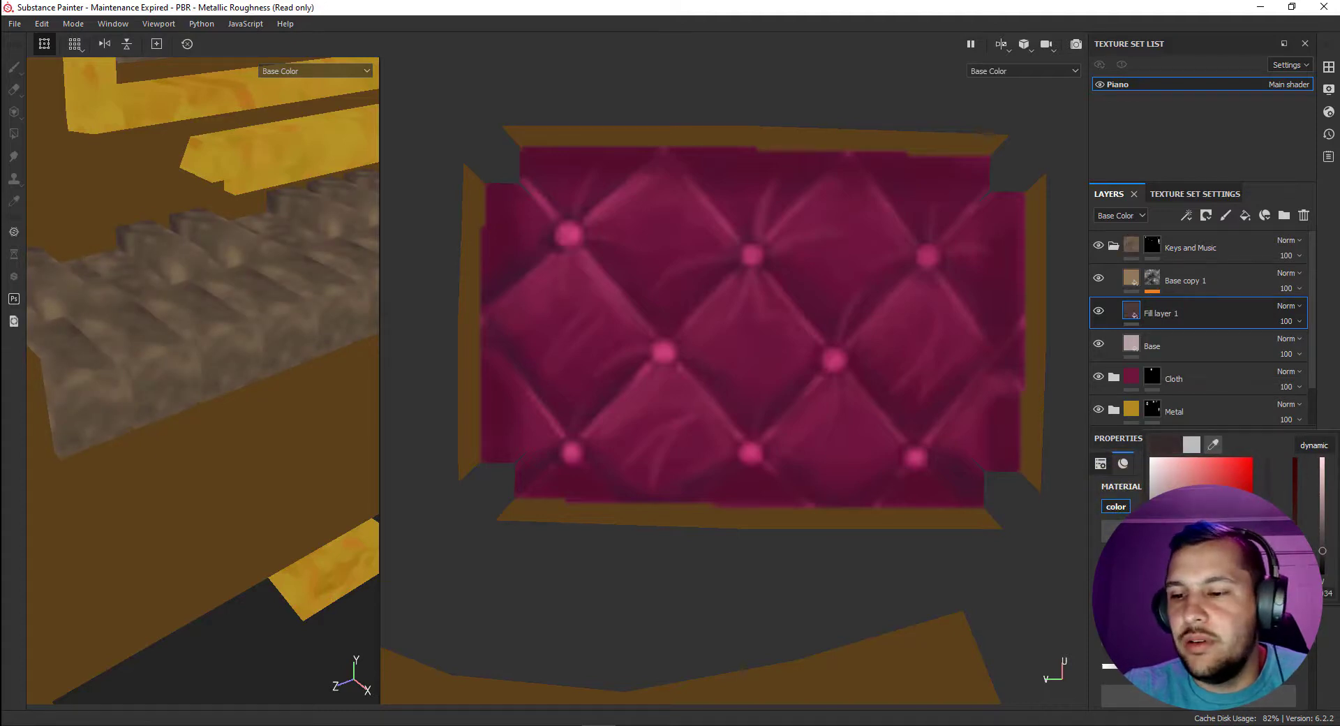
pyautogui.click(1118, 557)
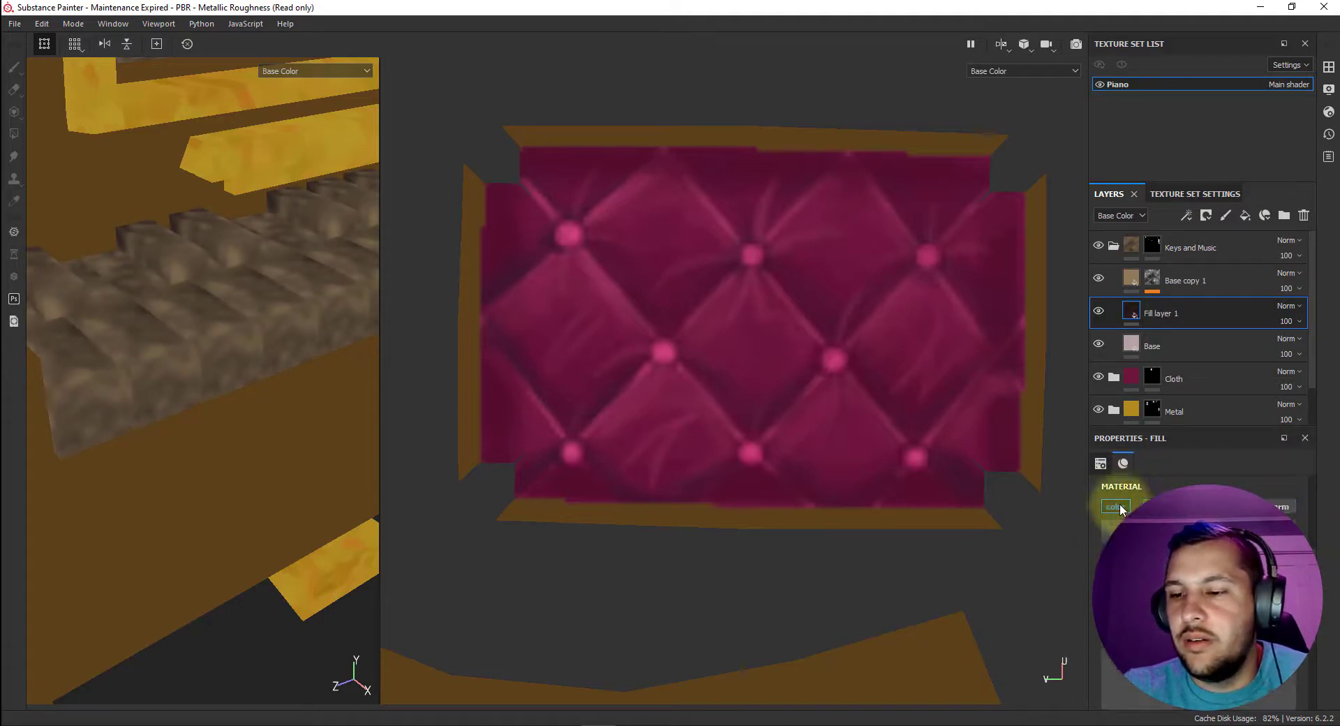
# Add a black mask to the near-black fill layer and reveal it on the piano's black keys with mesh Polygon Fill.
pyautogui.rightClick(1132, 311)
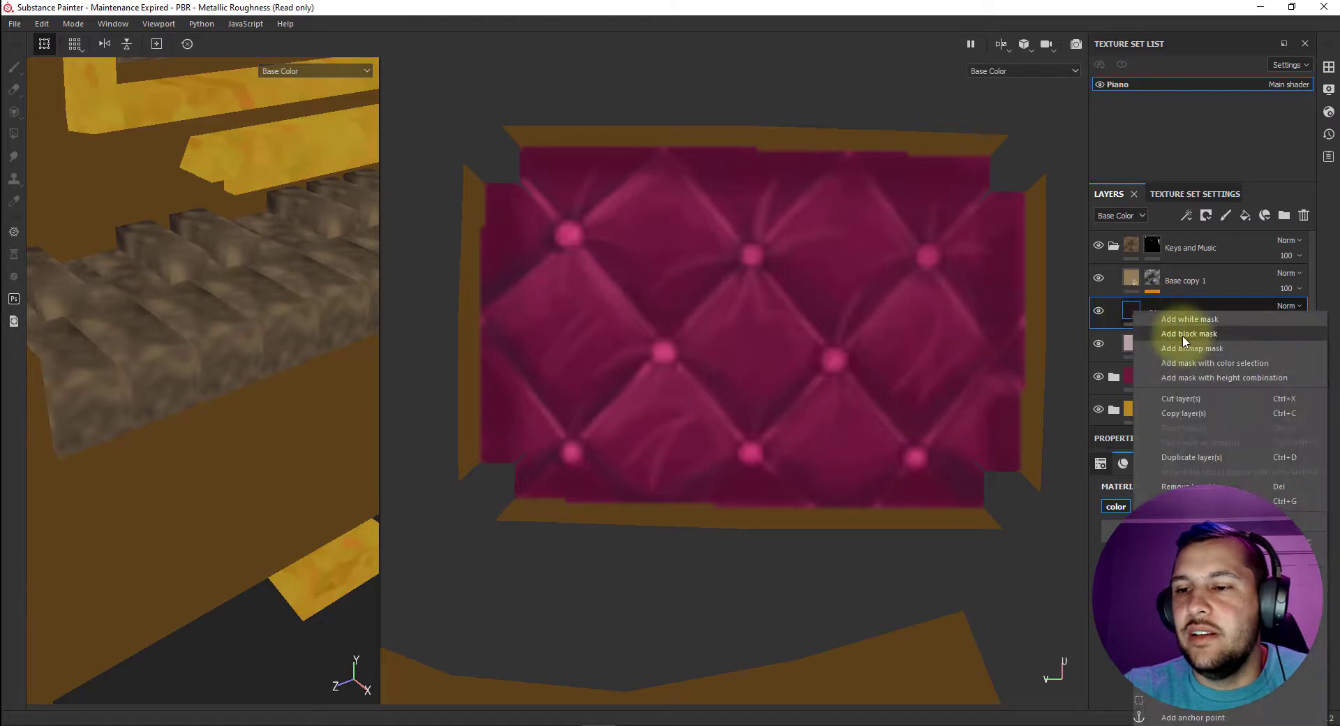
pyautogui.click(1185, 337)
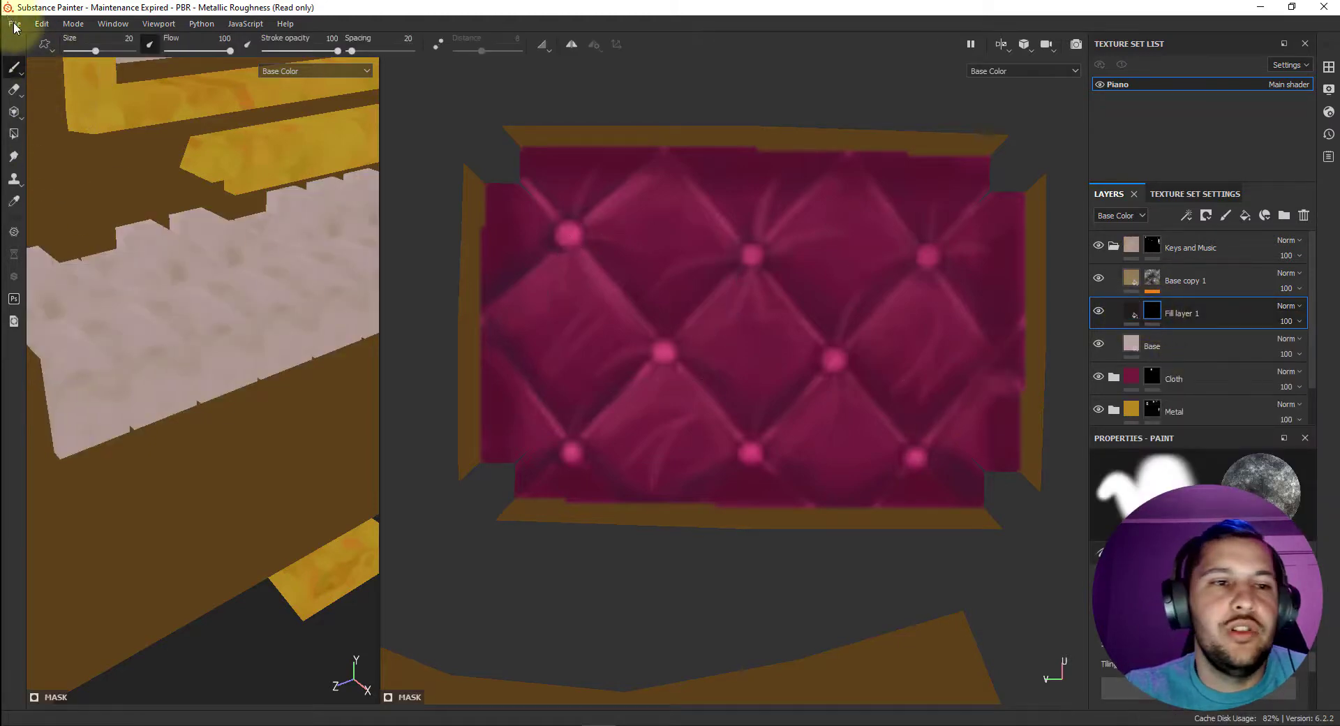
pyautogui.click(14, 134)
pyautogui.click(169, 254)
pyautogui.scroll(-3, 250, 274)
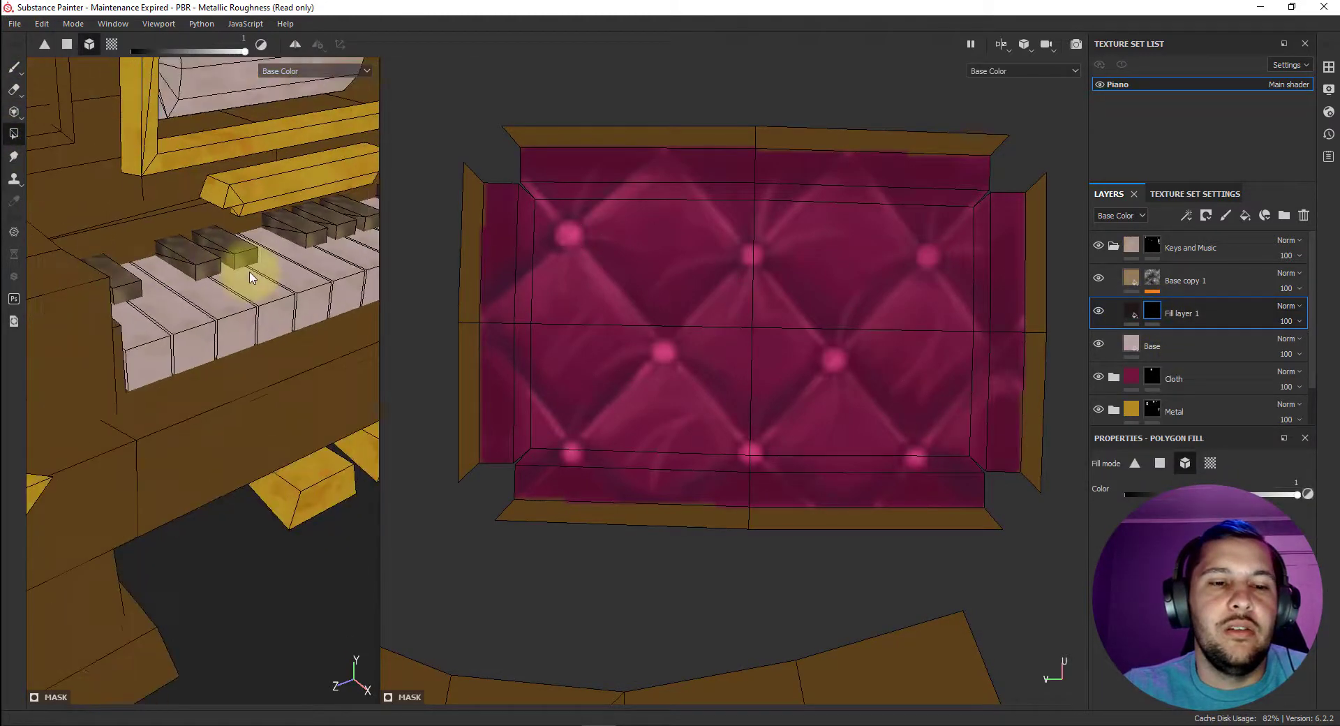
pyautogui.scroll(-6, 251, 277)
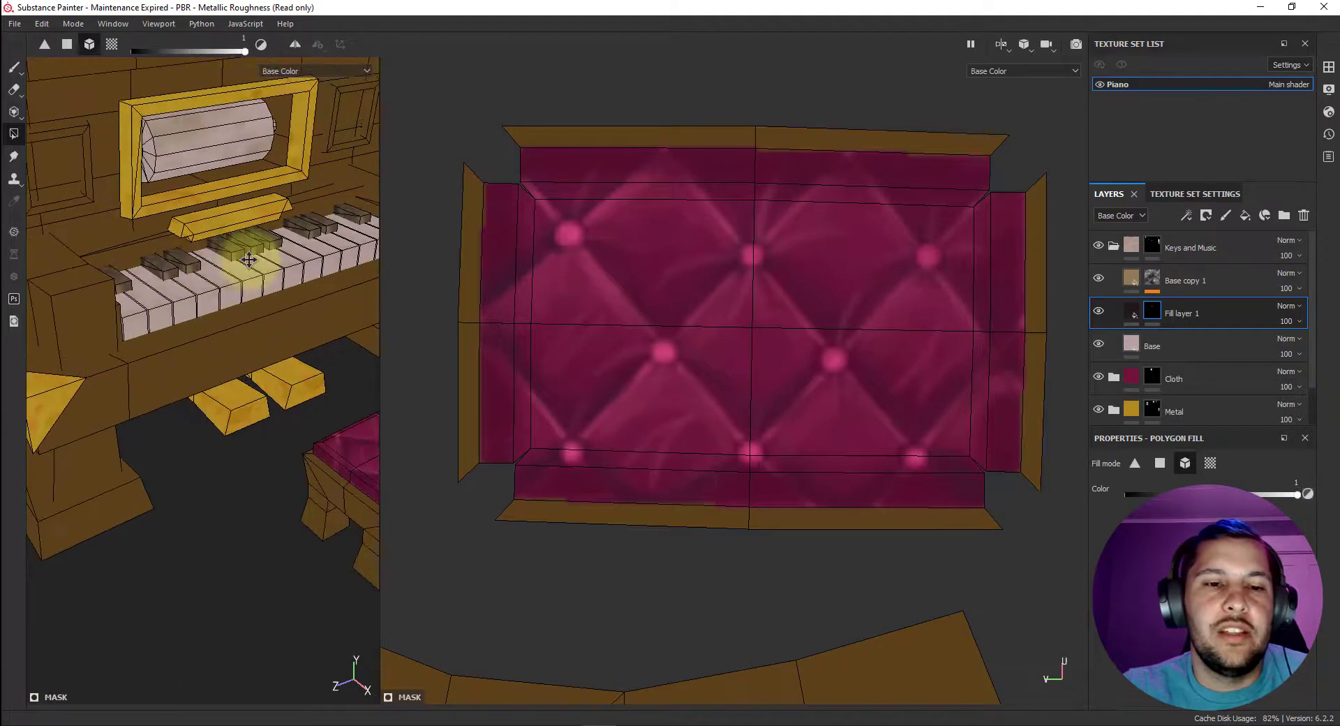
pyautogui.keyDown('alt'); pyautogui.moveTo(263, 220); pyautogui.dragTo(315, 210, button='middle'); pyautogui.keyUp('alt')
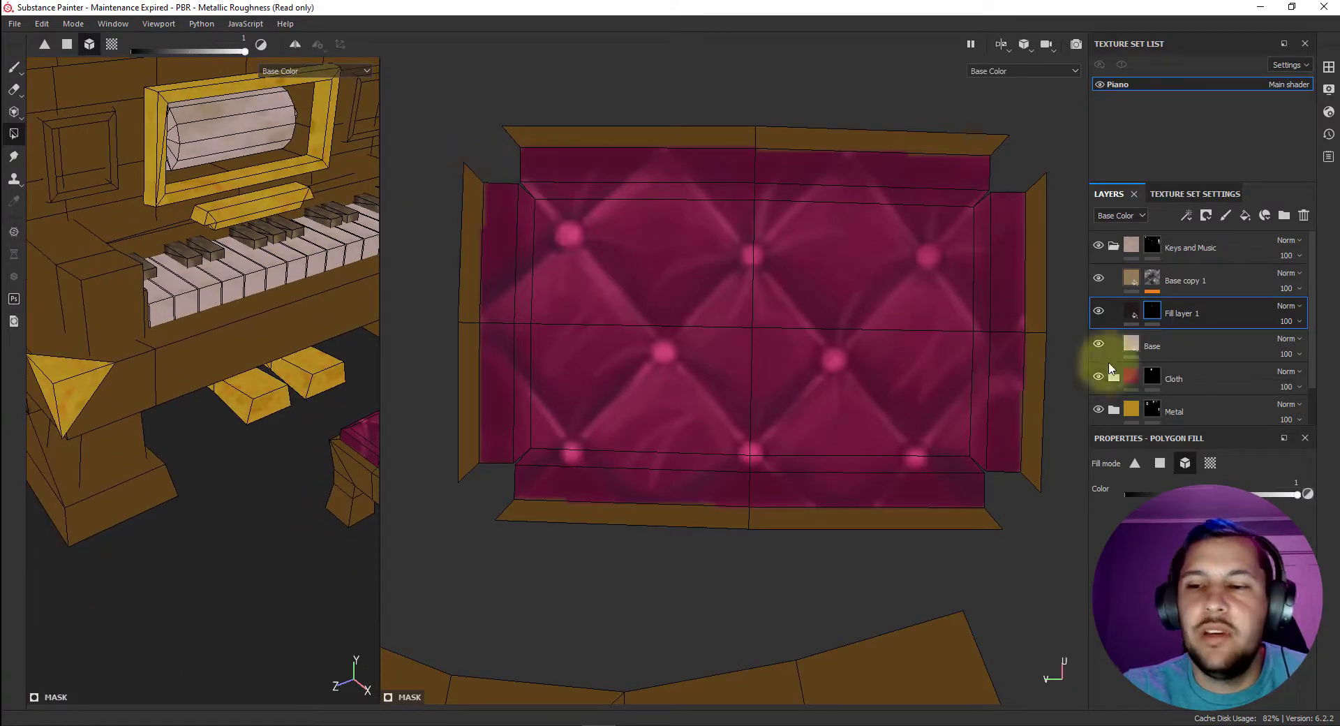
# Add a black-masked fill layer in dark grayish mauve above the spotted brown layer.
pyautogui.click(1153, 280)
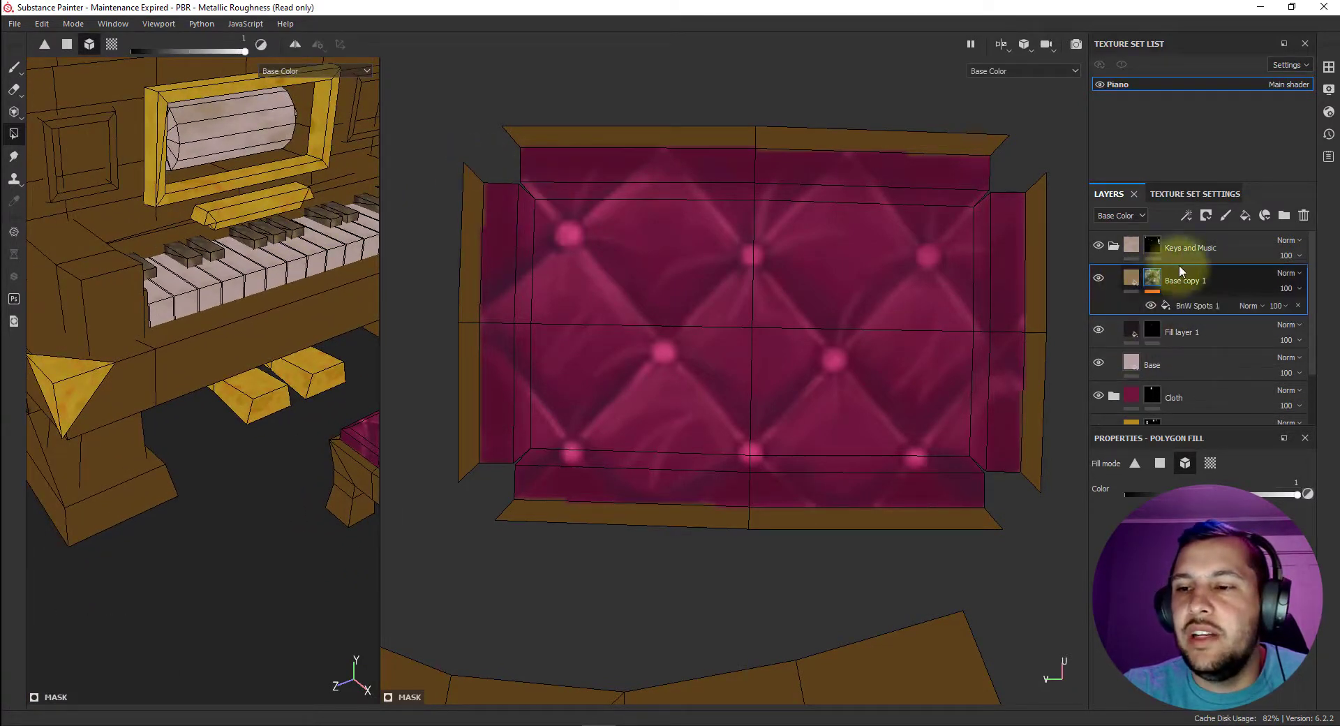
pyautogui.click(1247, 216)
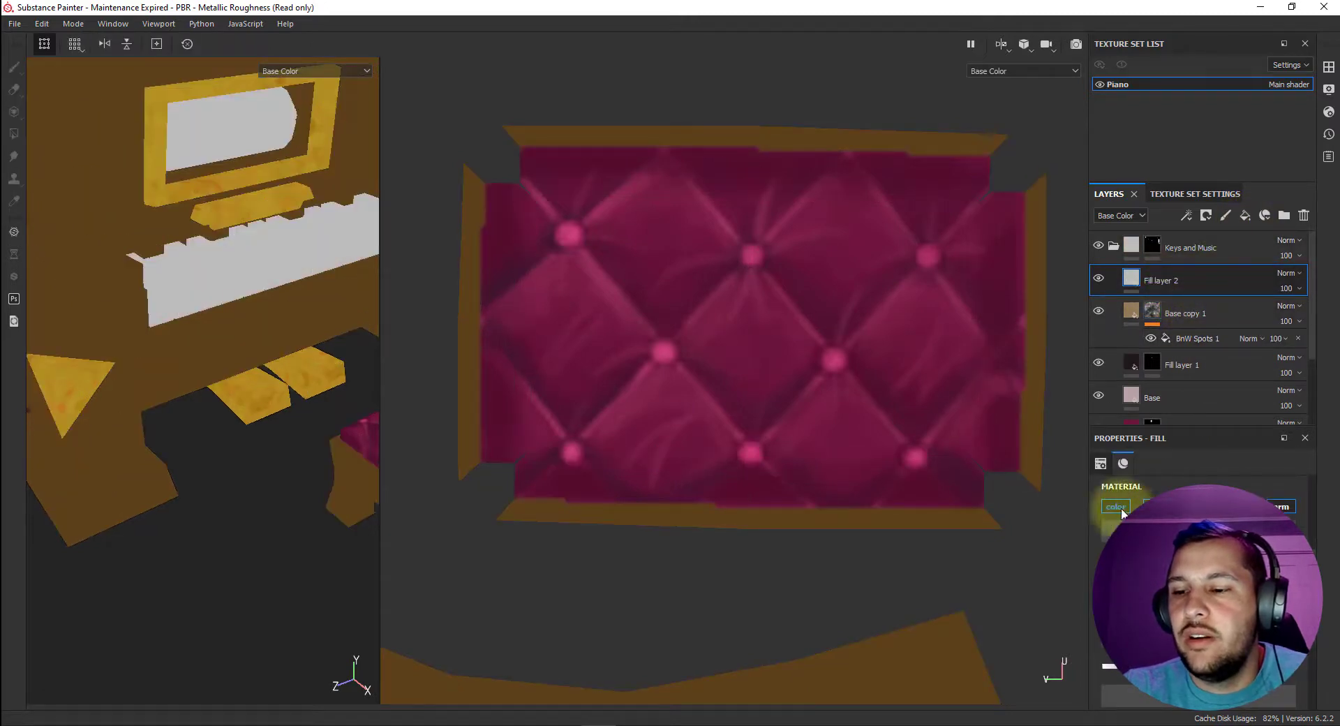
pyautogui.click(1199, 614)
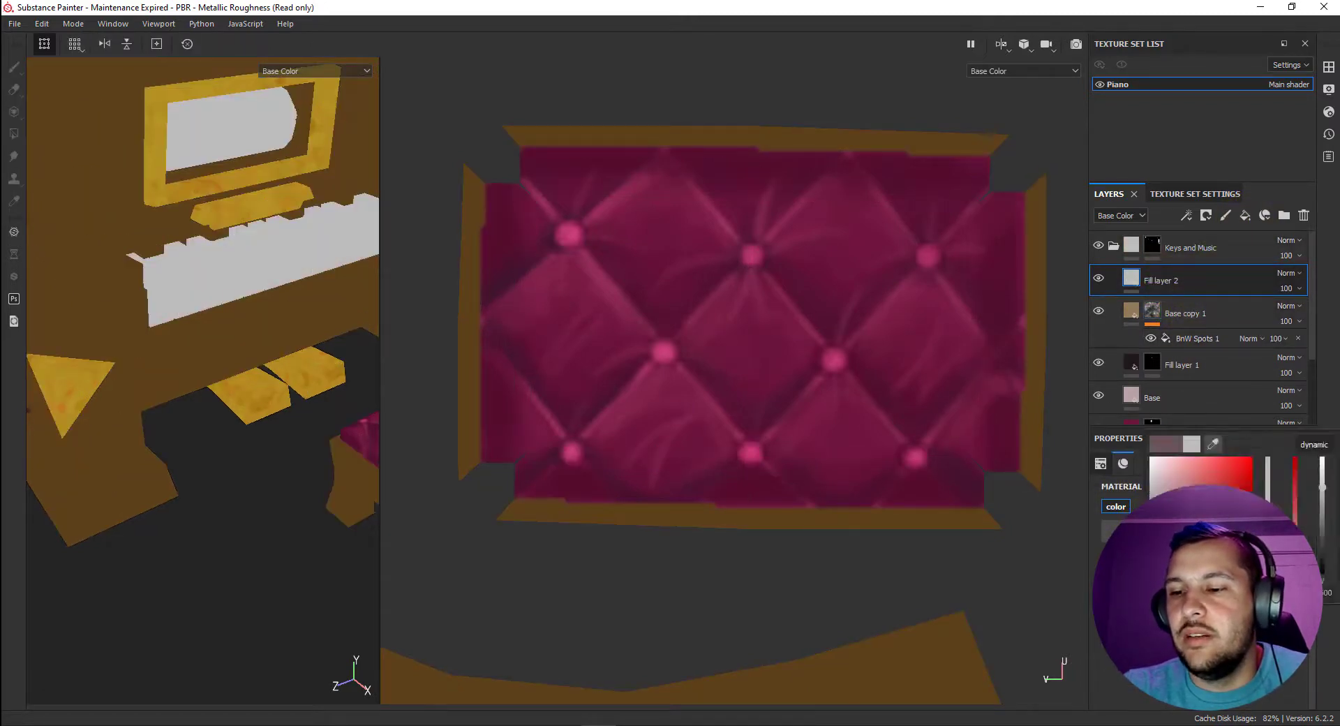
pyautogui.click(1171, 526)
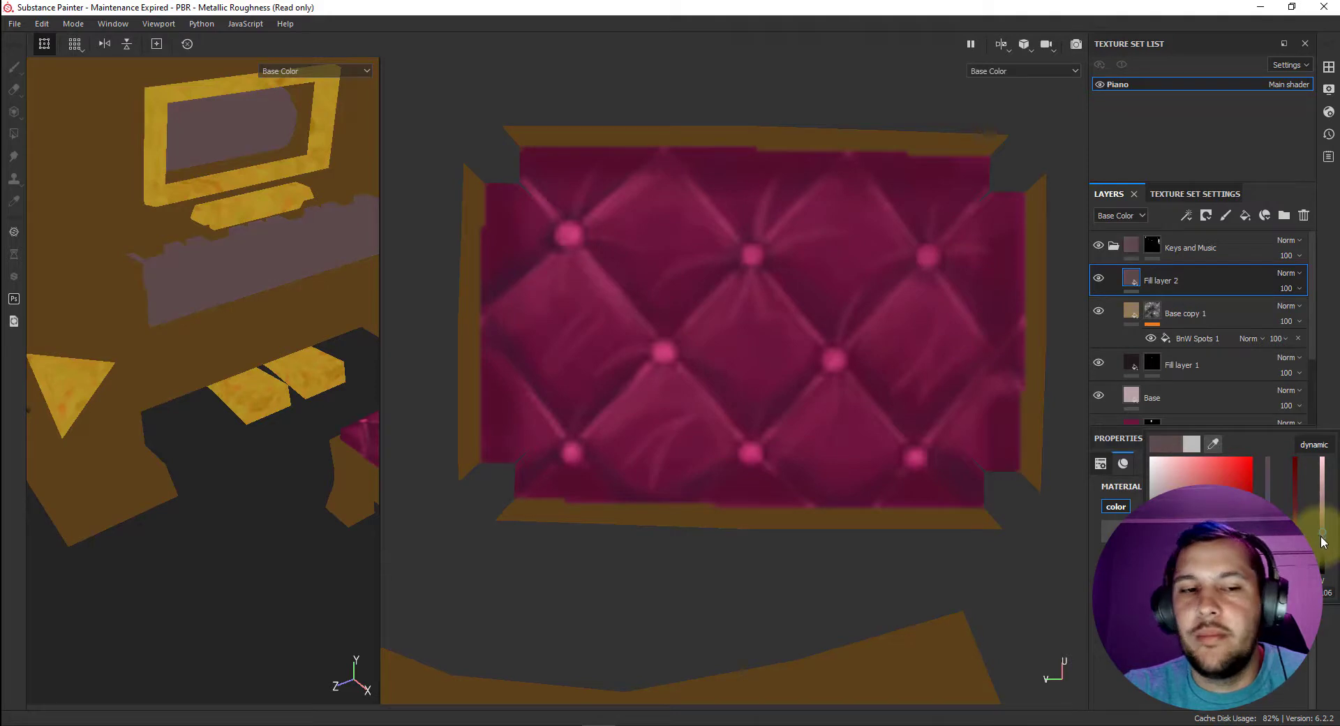
pyautogui.rightClick(1163, 280)
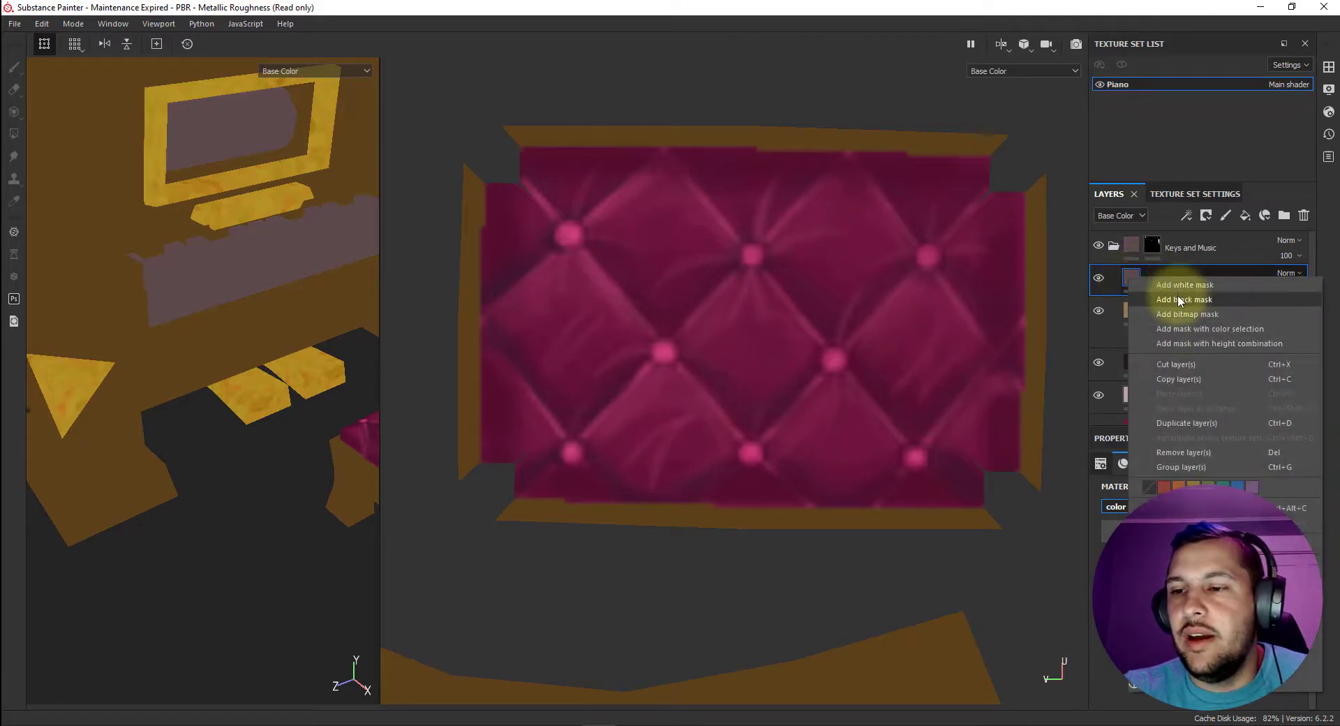
pyautogui.click(1183, 301)
pyautogui.click(1328, 67)
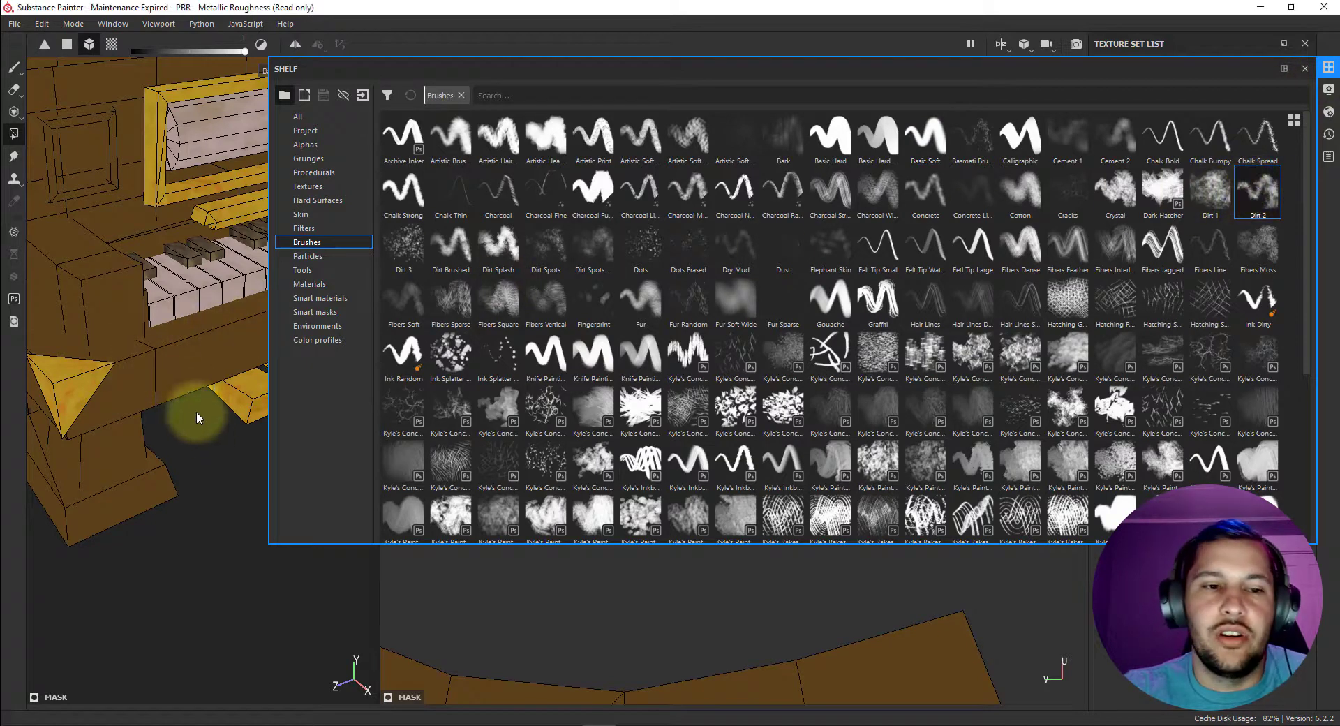
pyautogui.click(1328, 68)
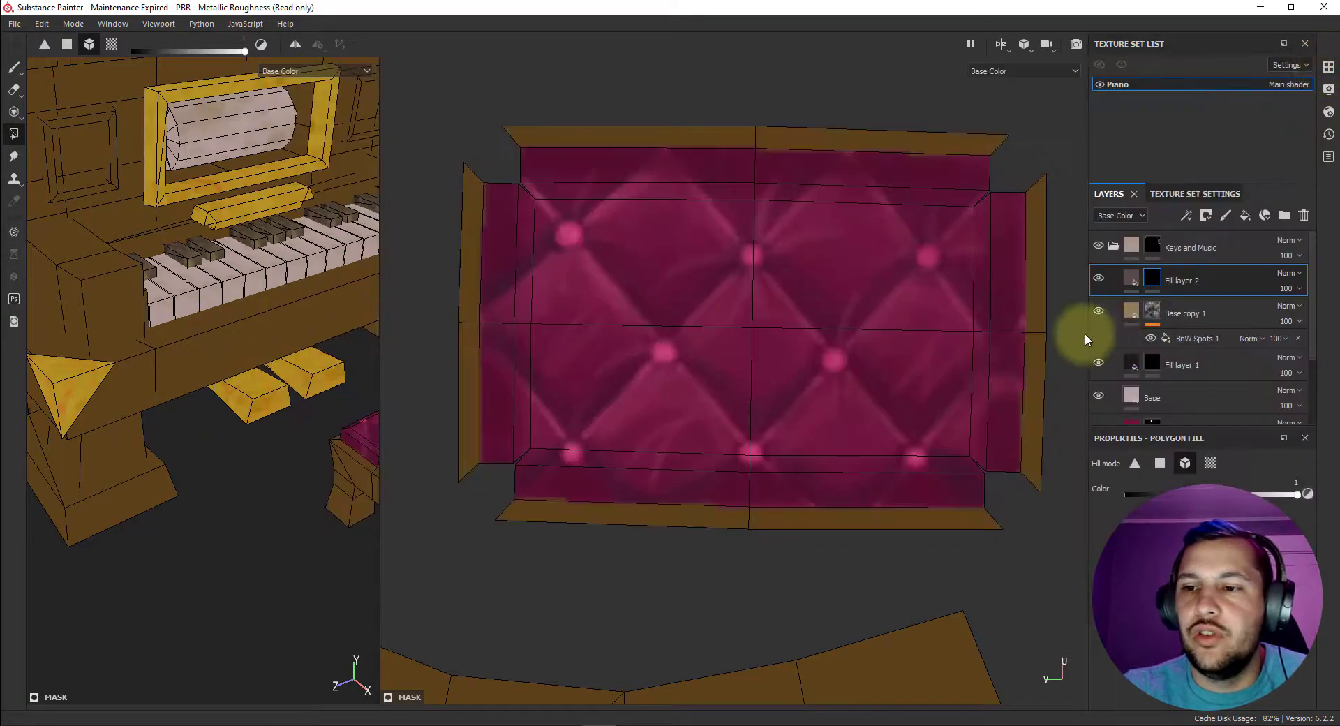
pyautogui.rightClick(1157, 279)
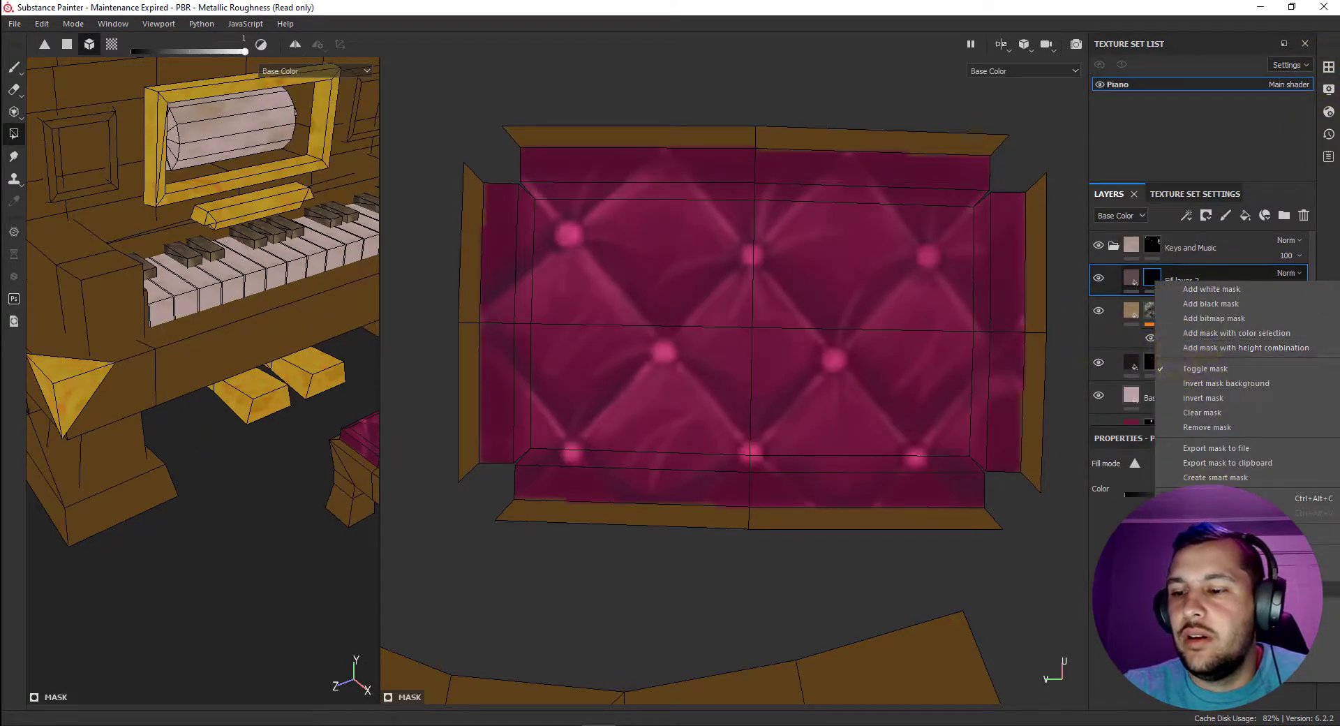
pyautogui.click(1202, 590)
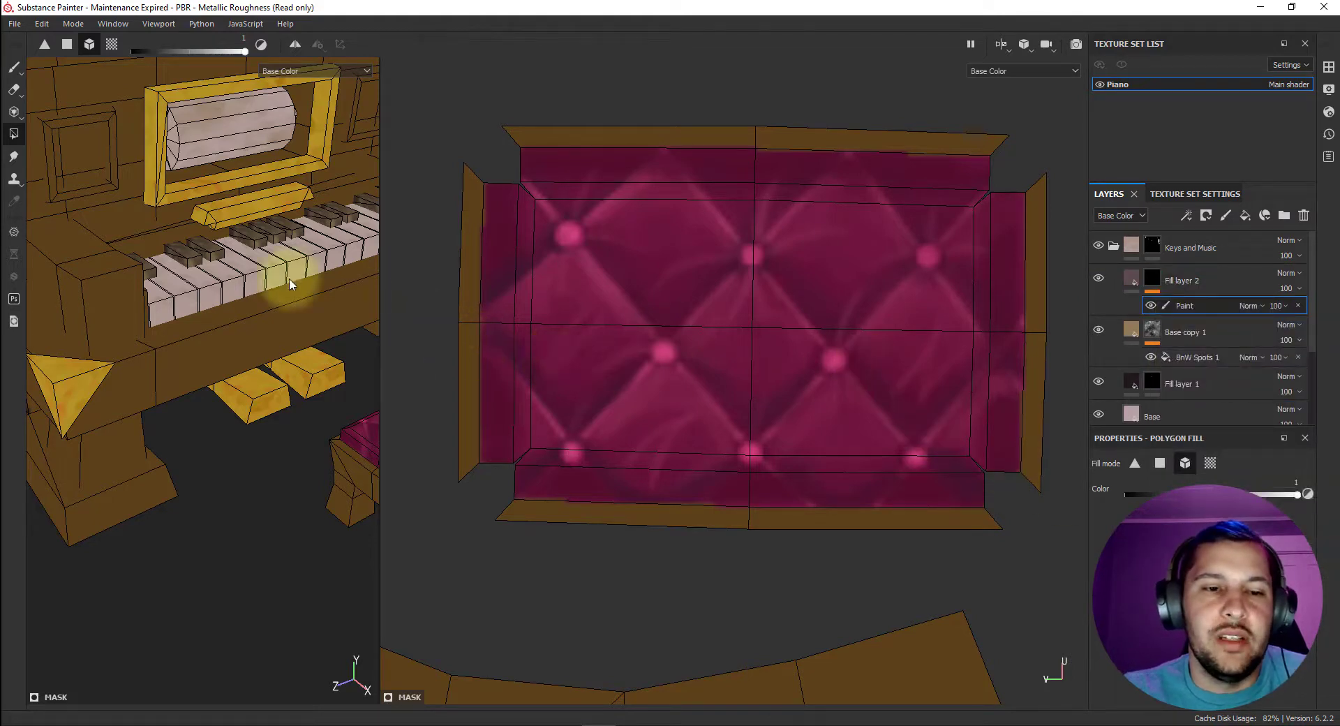
pyautogui.scroll(3, 237, 301)
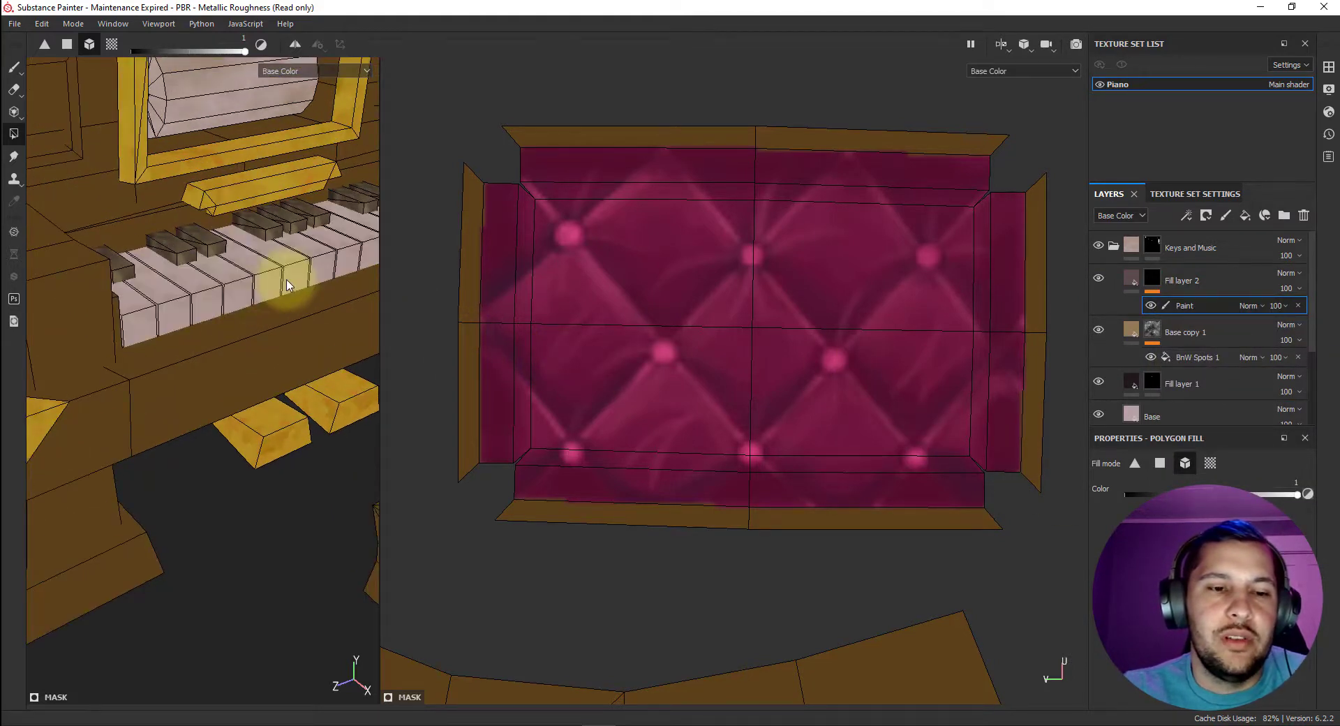
pyautogui.click(20, 73)
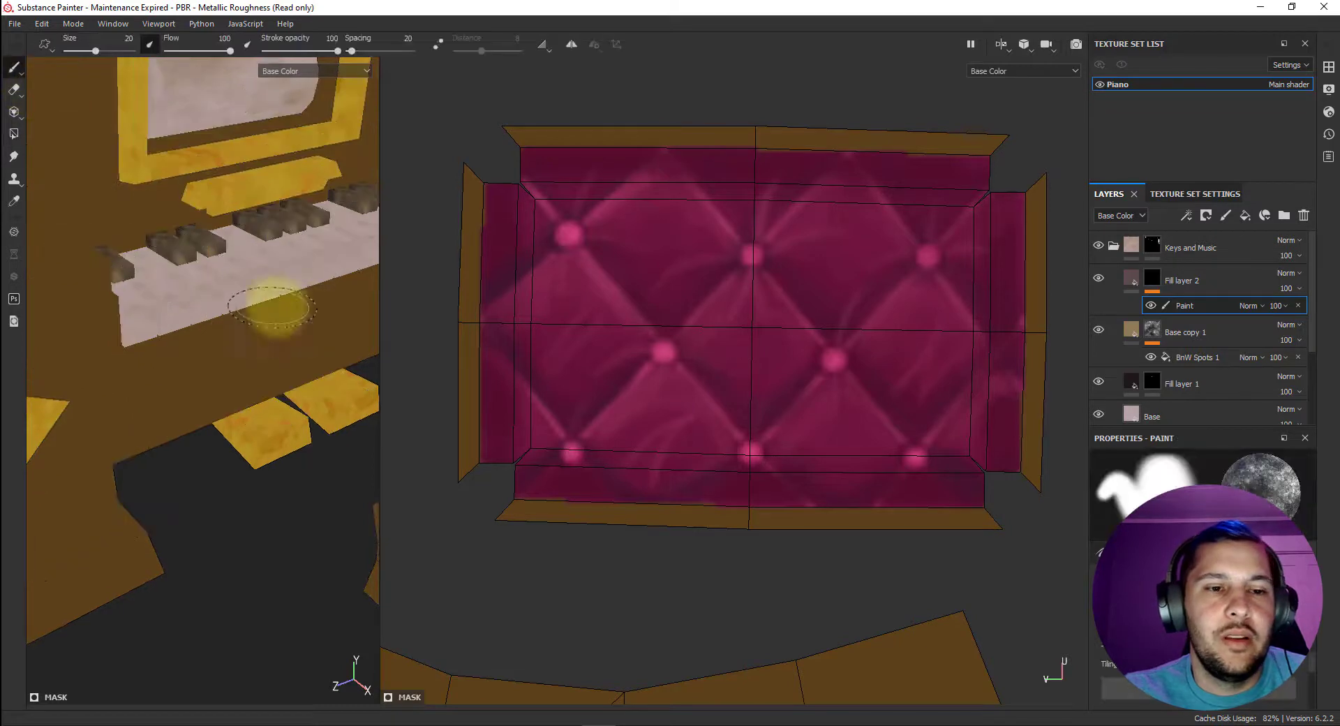
pyautogui.scroll(3, 204, 326)
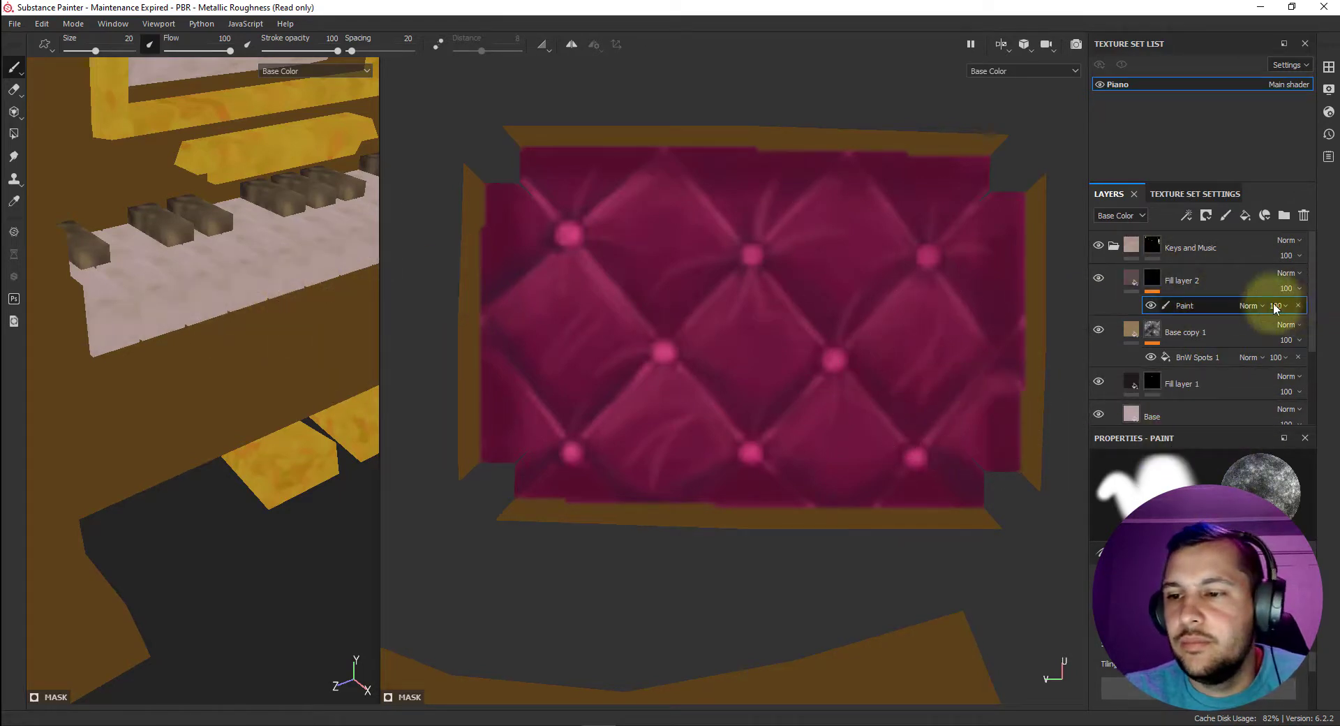
pyautogui.click(1299, 306)
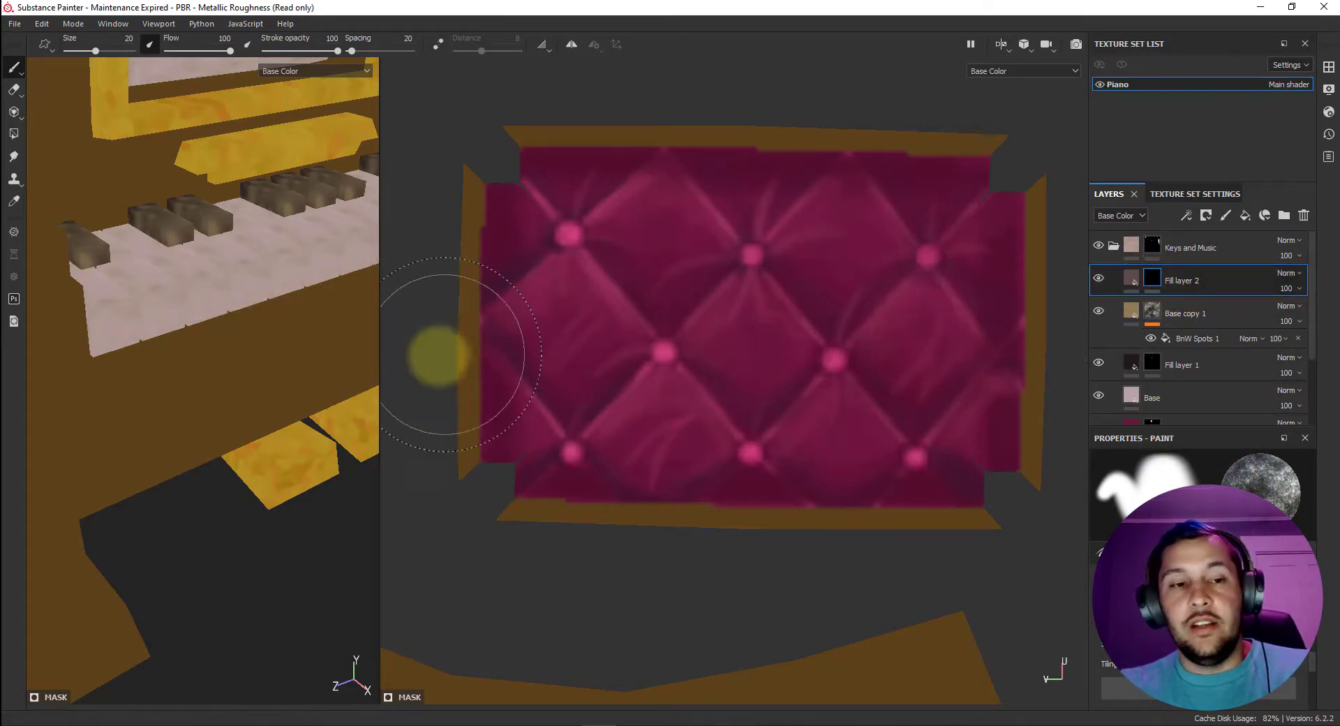
# Reduce the opacity of the BnW Spots 1 fill effect in the brown layer's mask to 24.
pyautogui.click(1098, 312)
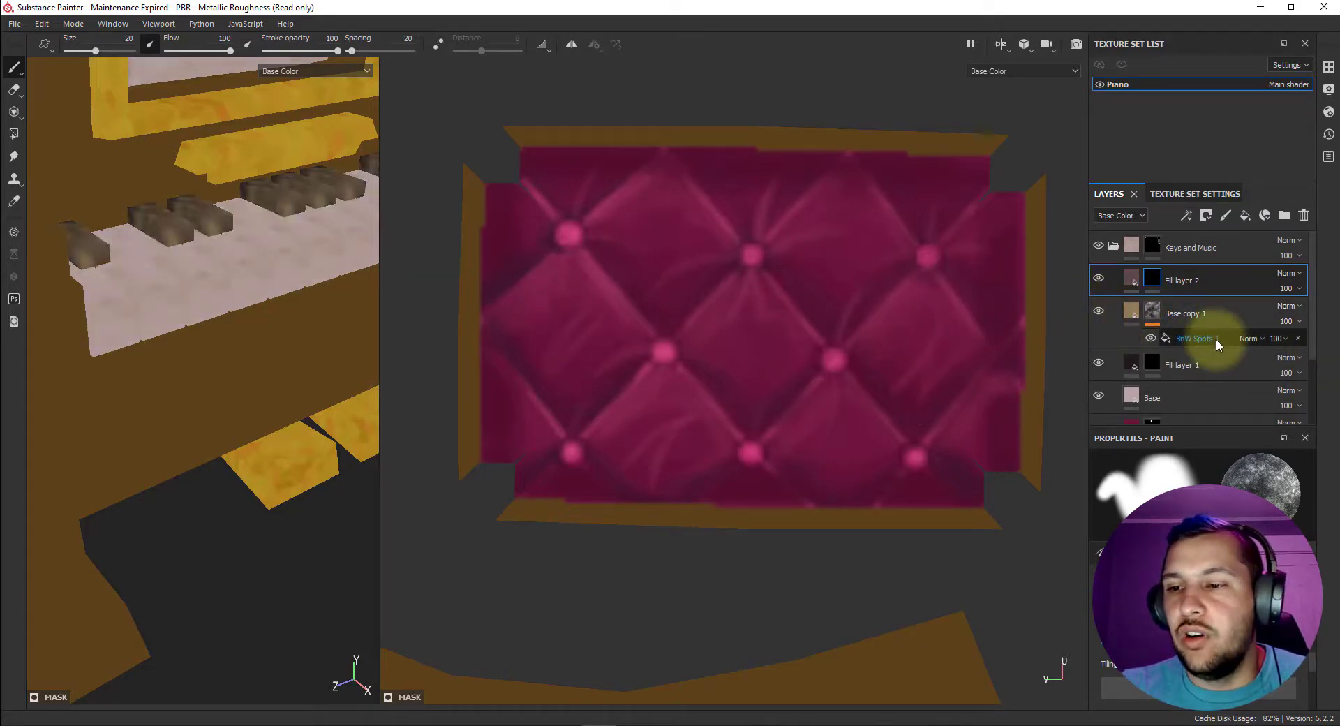
pyautogui.click(1286, 339)
pyautogui.click(1303, 361)
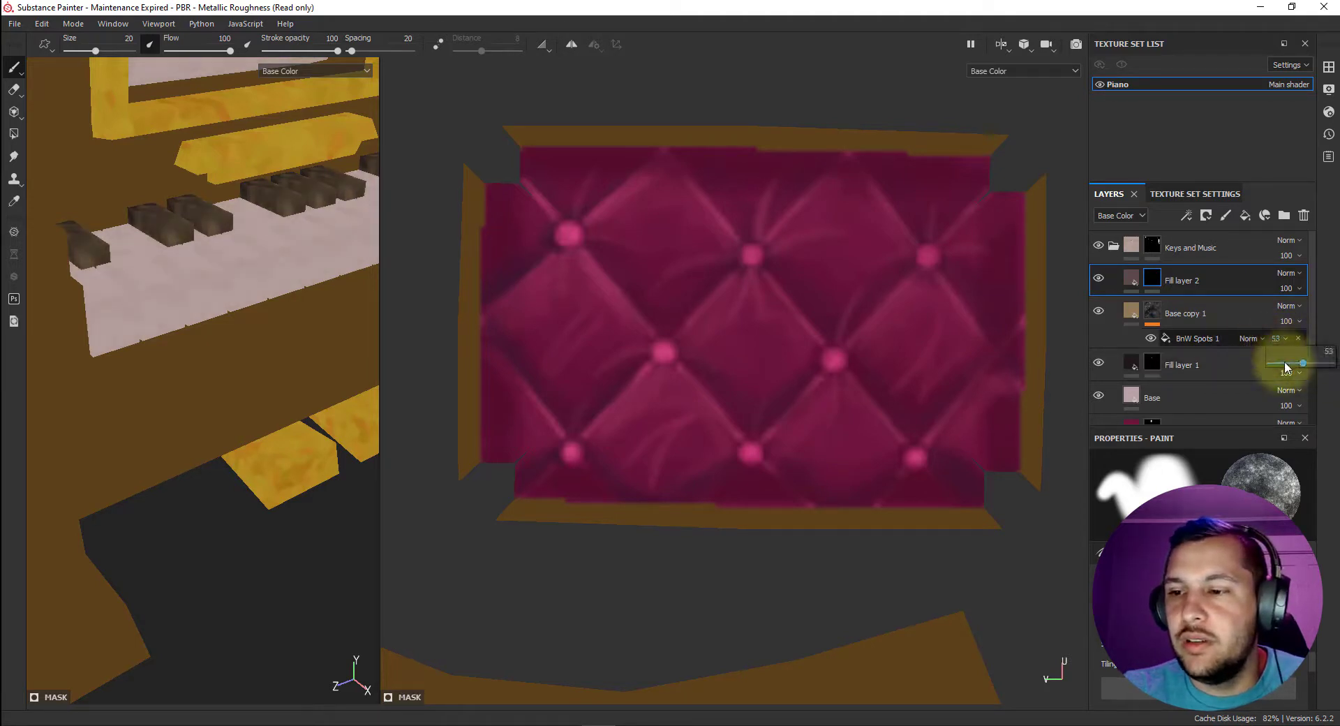
pyautogui.click(1285, 363)
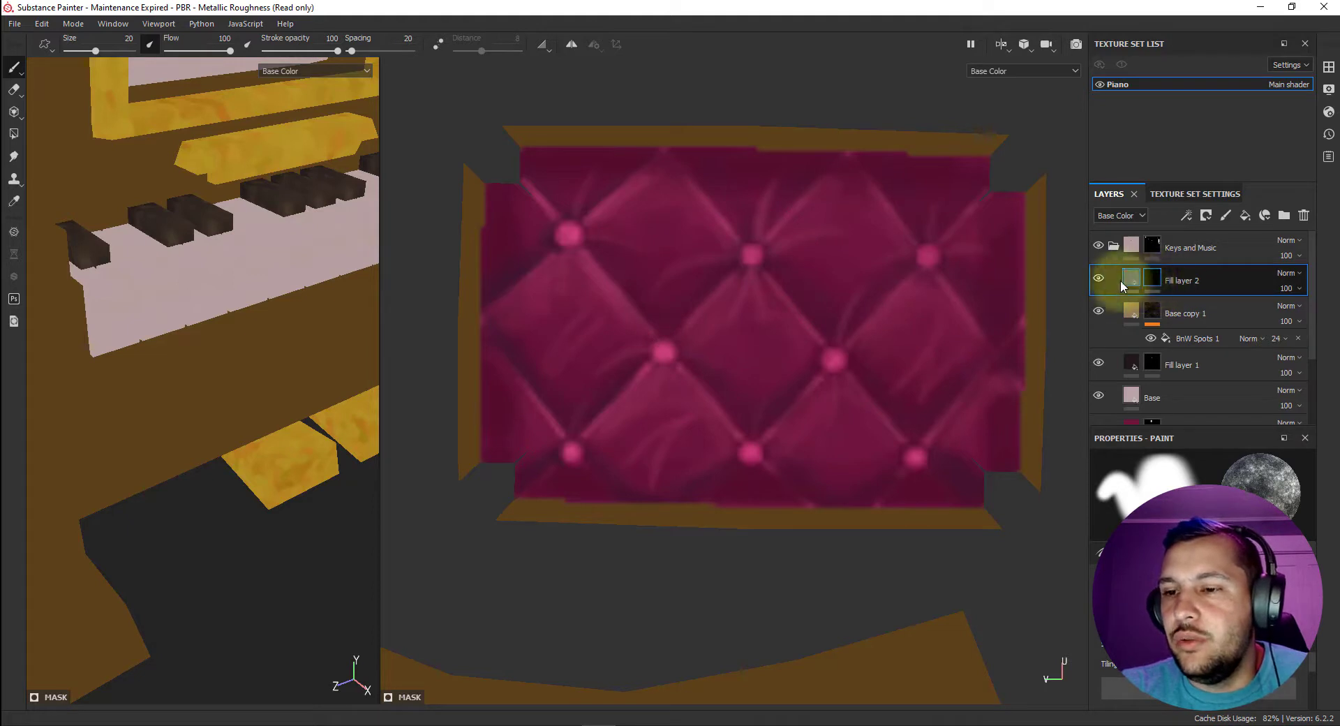
# Add a paint effect to the mauve fill layer's mask and choose the Dirt 2 brush.
pyautogui.rightClick(1152, 281)
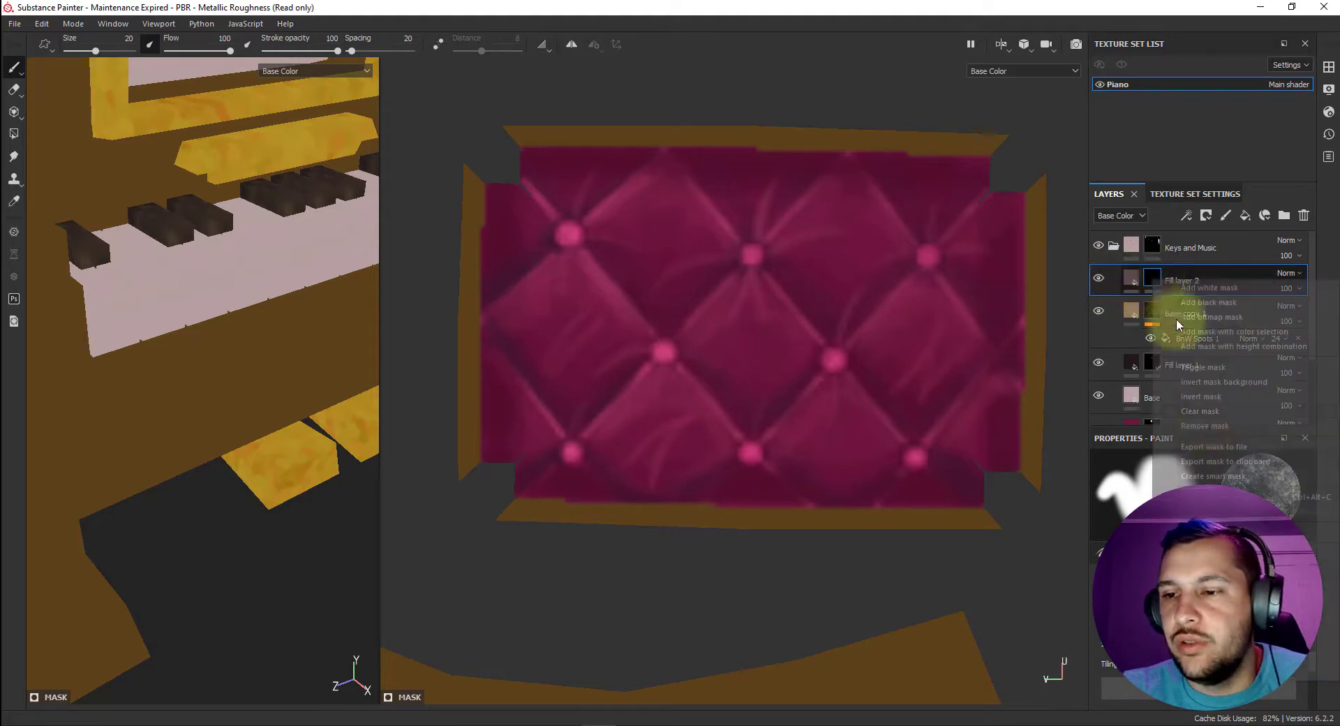
pyautogui.click(1132, 442)
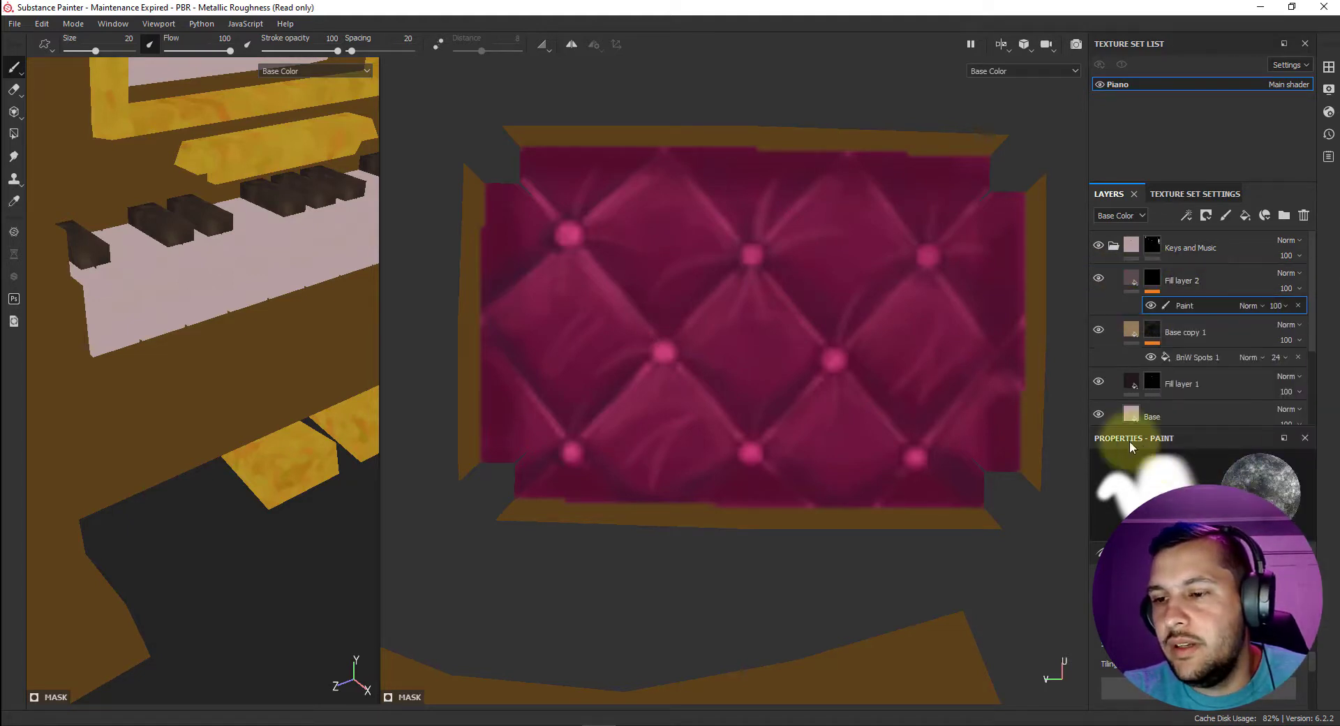
pyautogui.click(1329, 67)
pyautogui.click(1258, 195)
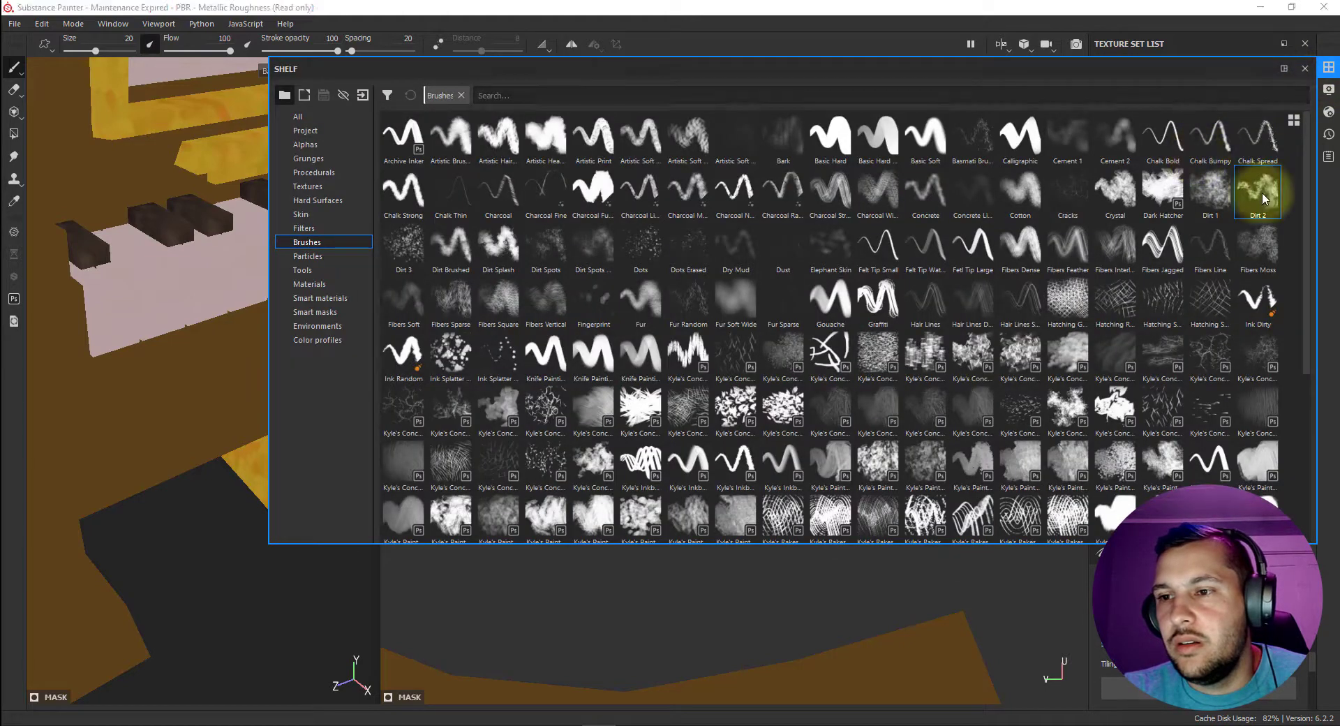
pyautogui.click(1328, 67)
# Test and undo a large dirt stroke, reduce the brush size to 6.38, and paint mauve grime across the white keys' fronts.
pyautogui.moveTo(328, 370)
pyautogui.mouseDown()
pyautogui.moveTo(195, 300)
pyautogui.moveTo(227, 284)
pyautogui.moveTo(165, 312)
pyautogui.moveTo(395, 279)
pyautogui.mouseUp()
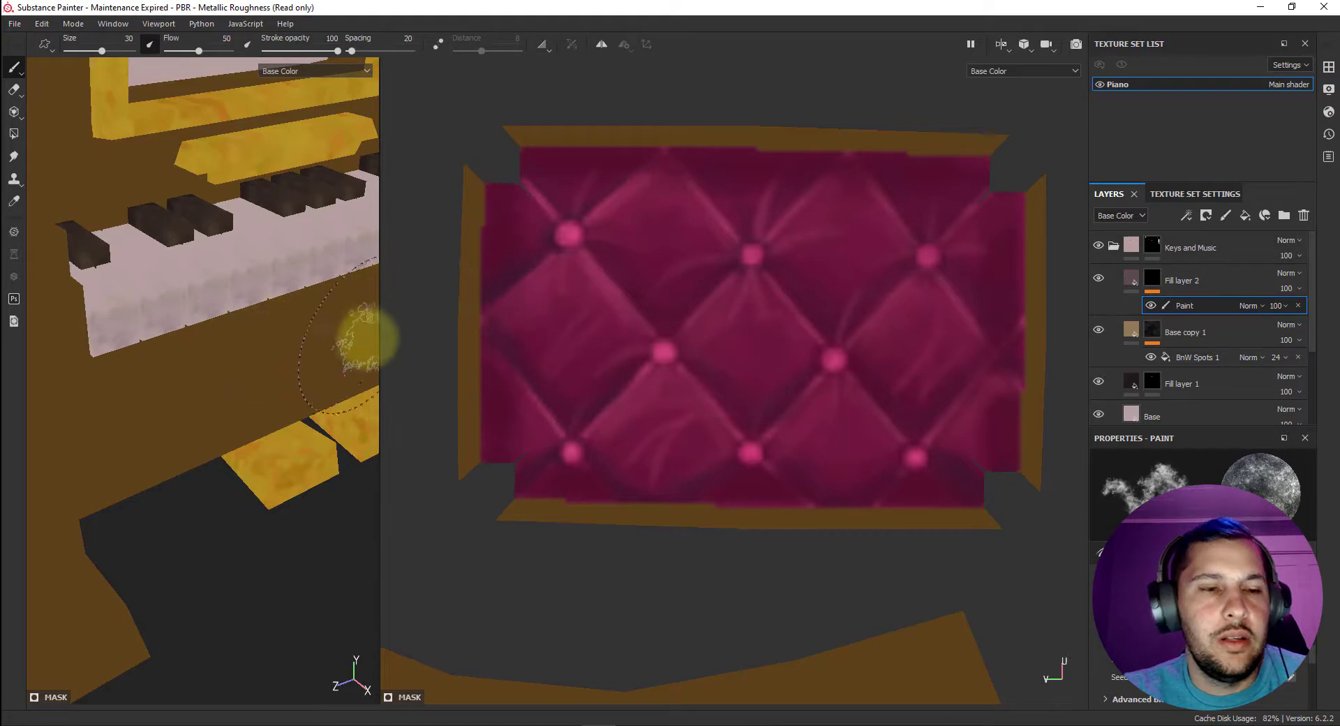
pyautogui.hotkey('ctrl', 'z')
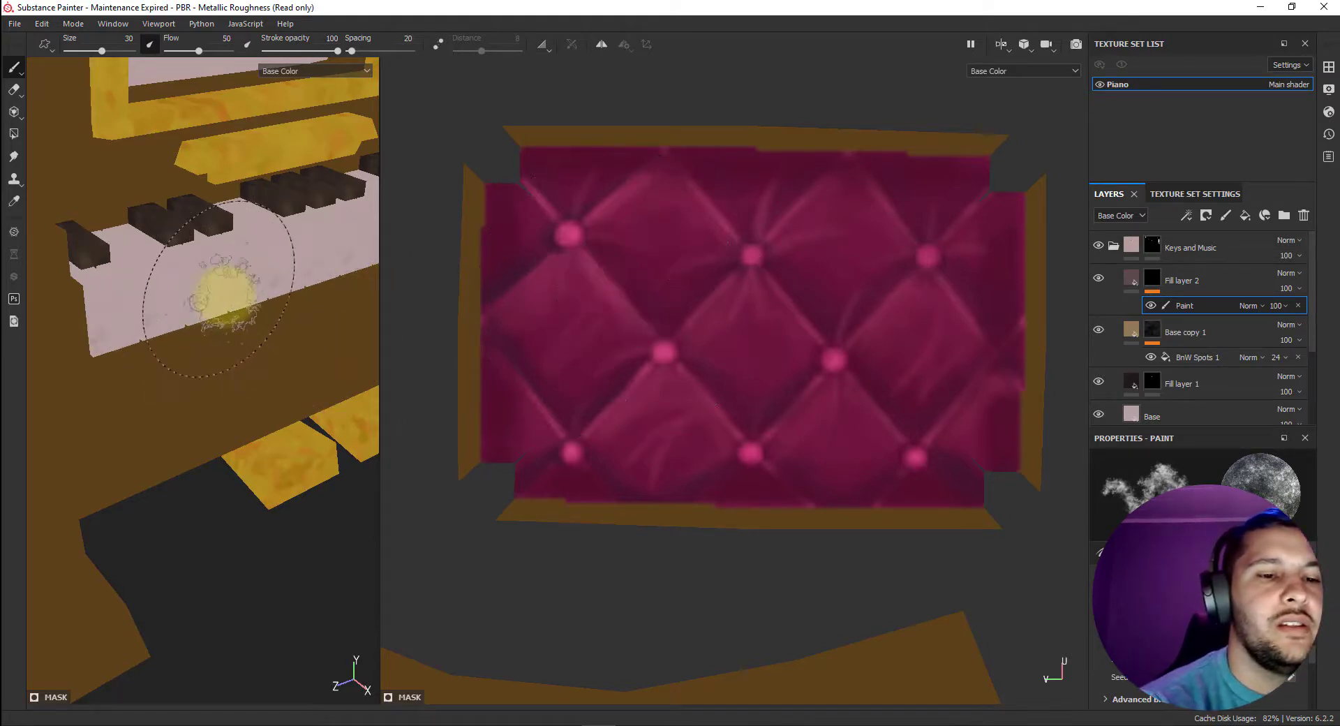
pyautogui.click(102, 51)
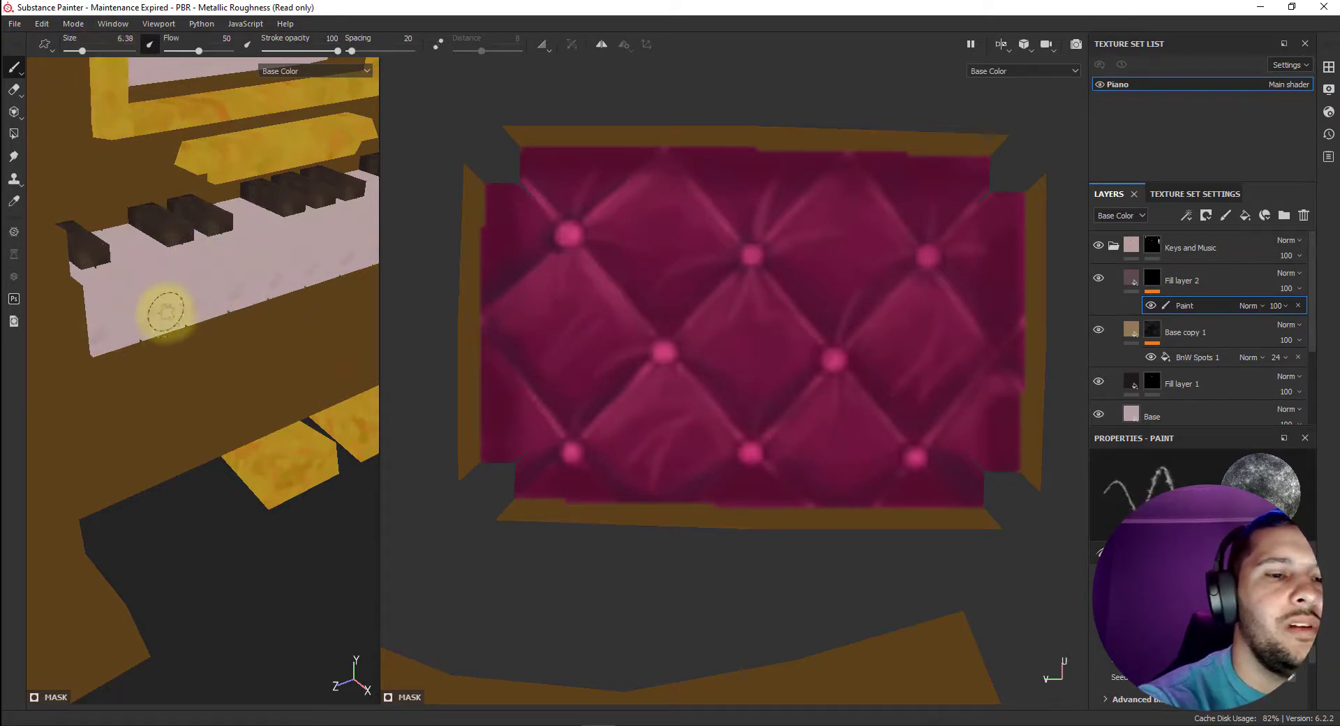
pyautogui.moveTo(147, 315); pyautogui.dragTo(342, 280)
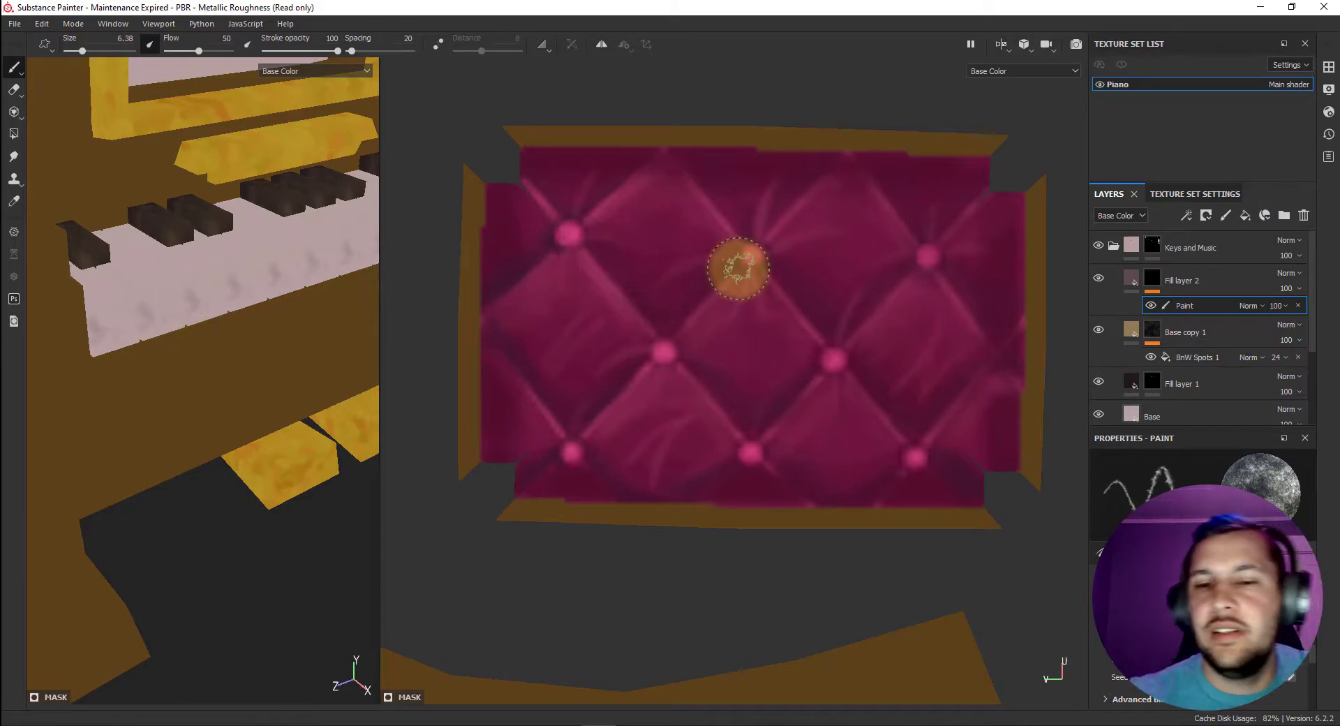
# Bring the white key's UV island into the 2D view and show the mesh wireframe.
pyautogui.scroll(-8, 739, 269)
pyautogui.moveTo(894, 585); pyautogui.dragTo(895, 272, button='middle')
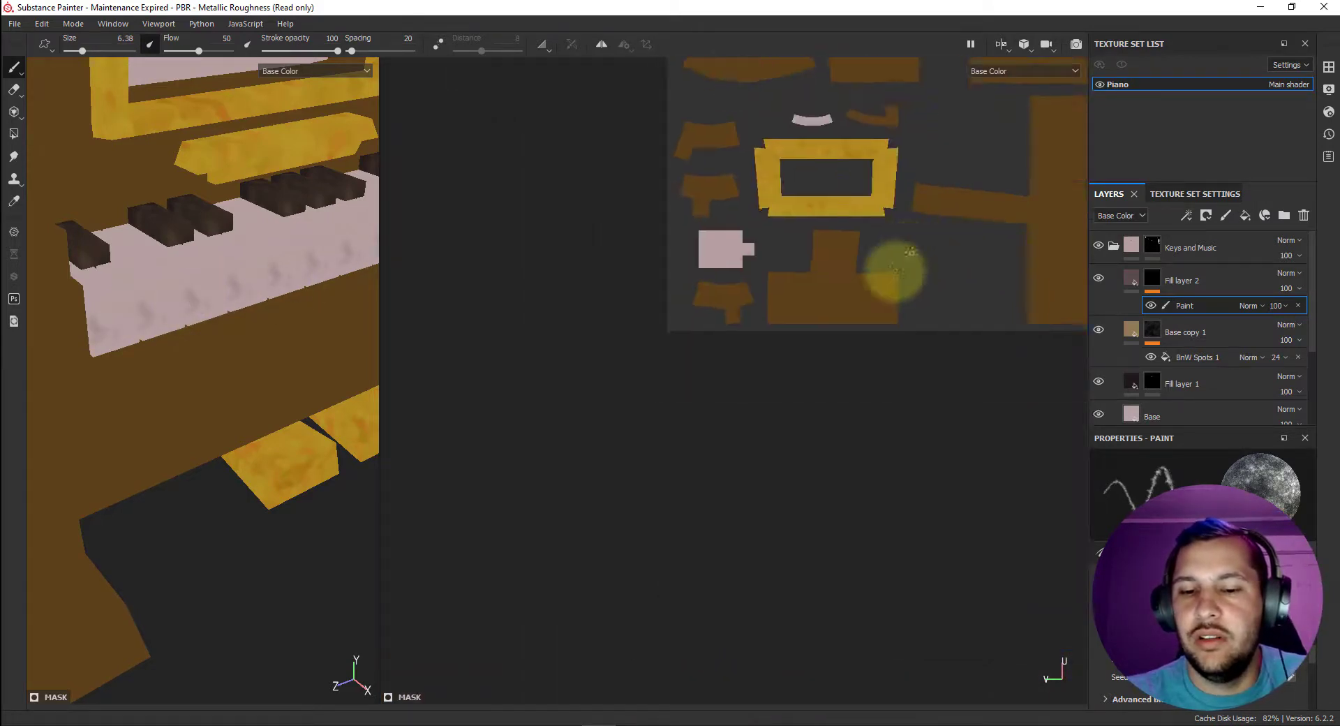
pyautogui.scroll(8, 769, 278)
pyautogui.moveTo(748, 263); pyautogui.dragTo(836, 404, button='middle')
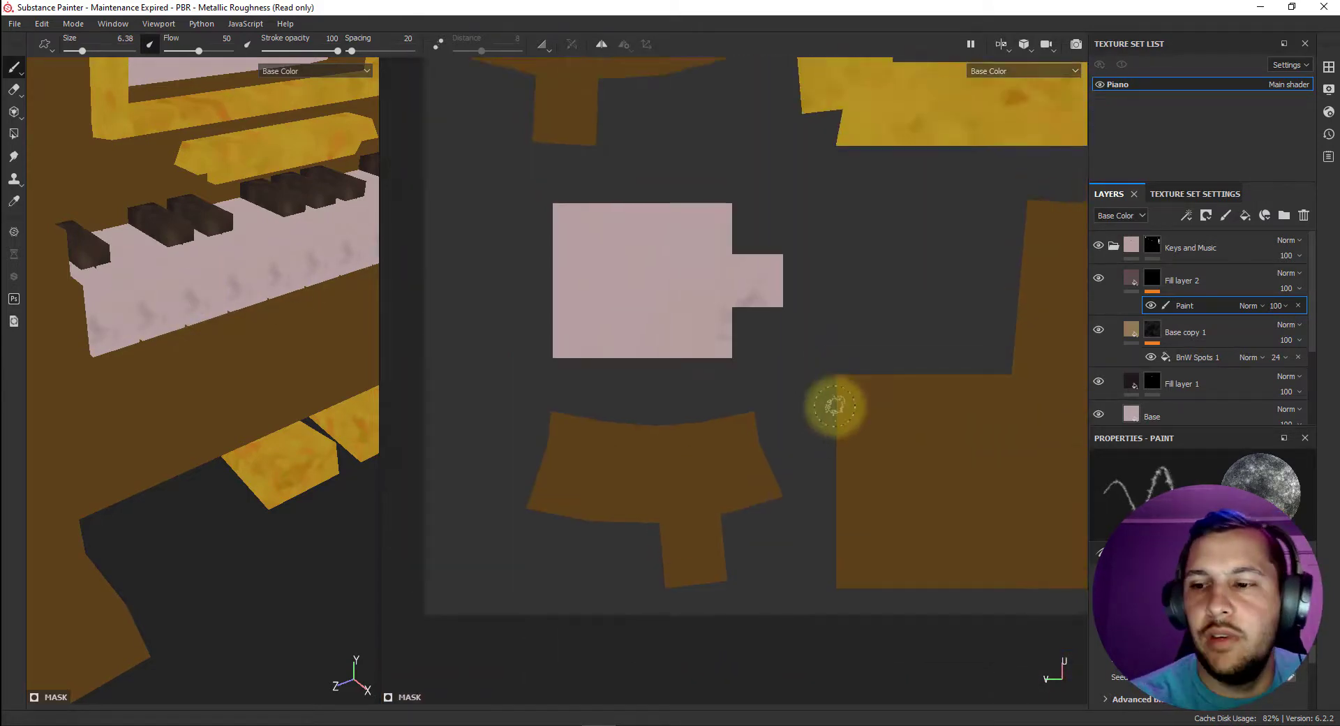
pyautogui.click(1329, 89)
pyautogui.click(1072, 391)
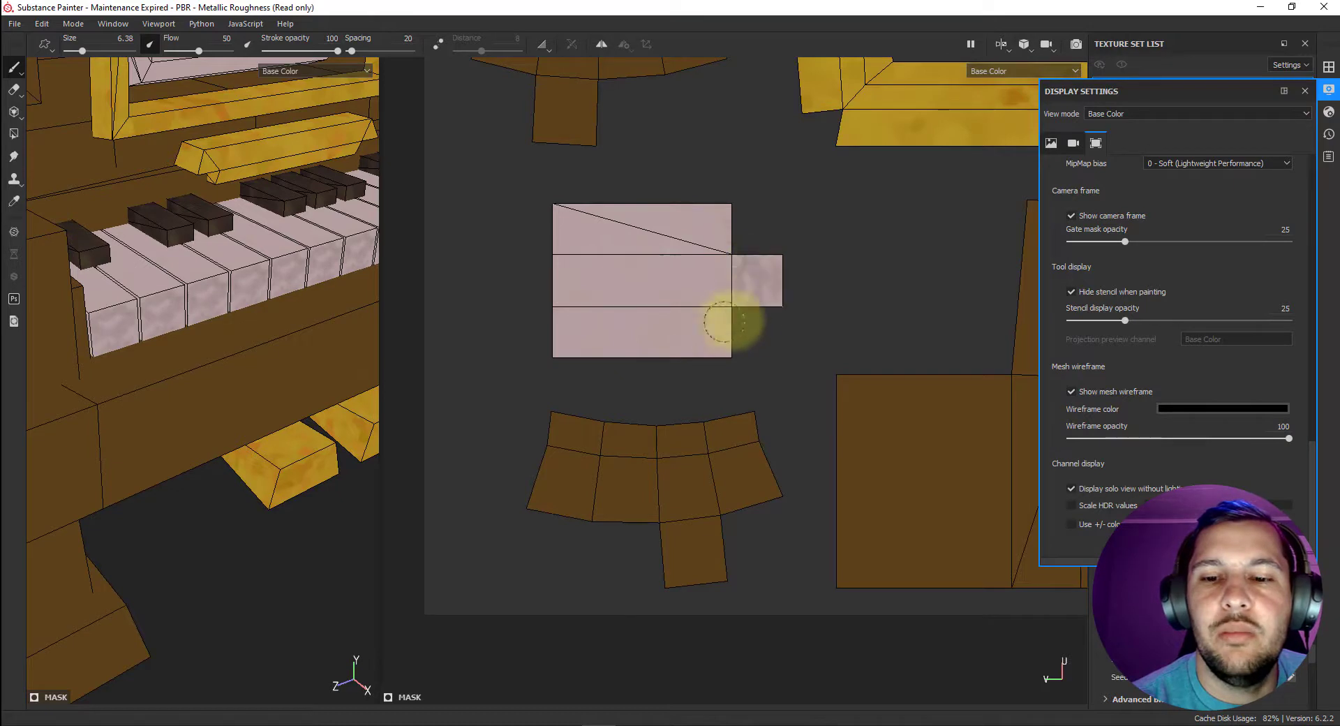
# Paint mauve dirt along both side strips of the white key's UV island, then close the display settings.
pyautogui.moveTo(721, 331)
pyautogui.mouseDown()
pyautogui.moveTo(599, 355)
pyautogui.moveTo(614, 356)
pyautogui.moveTo(686, 331)
pyautogui.moveTo(560, 336)
pyautogui.moveTo(733, 329)
pyautogui.mouseUp()
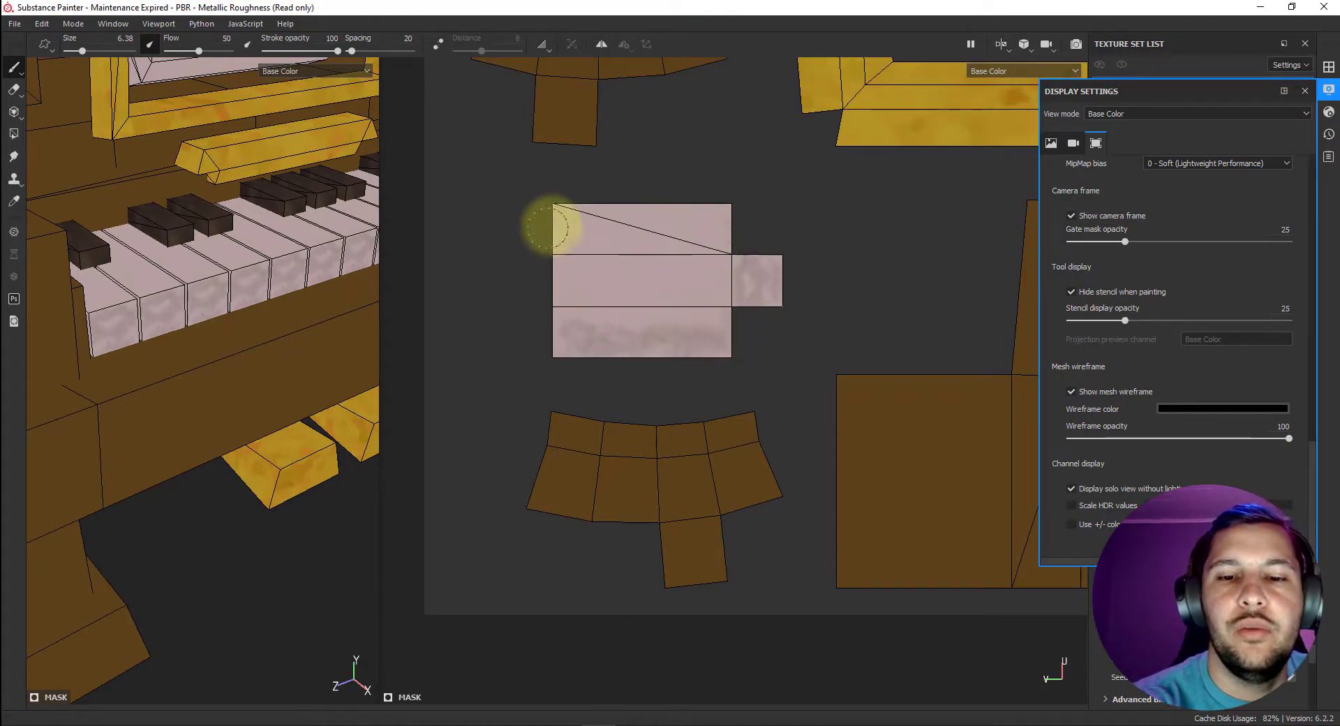
pyautogui.moveTo(552, 225)
pyautogui.mouseDown()
pyautogui.moveTo(630, 210)
pyautogui.moveTo(736, 215)
pyautogui.moveTo(556, 233)
pyautogui.moveTo(599, 215)
pyautogui.moveTo(695, 227)
pyautogui.moveTo(589, 252)
pyautogui.moveTo(703, 245)
pyautogui.moveTo(661, 263)
pyautogui.moveTo(726, 294)
pyautogui.moveTo(532, 307)
pyautogui.moveTo(753, 332)
pyautogui.mouseUp()
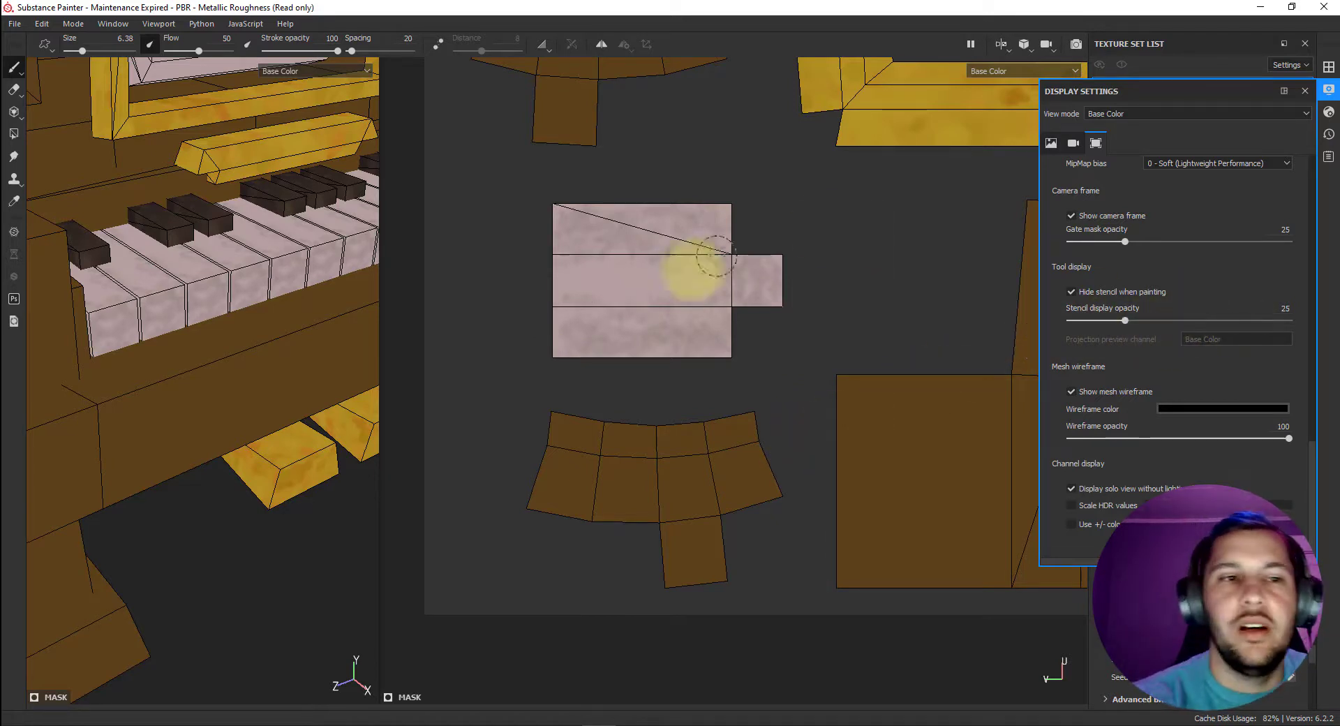
pyautogui.click(1329, 67)
pyautogui.click(1331, 69)
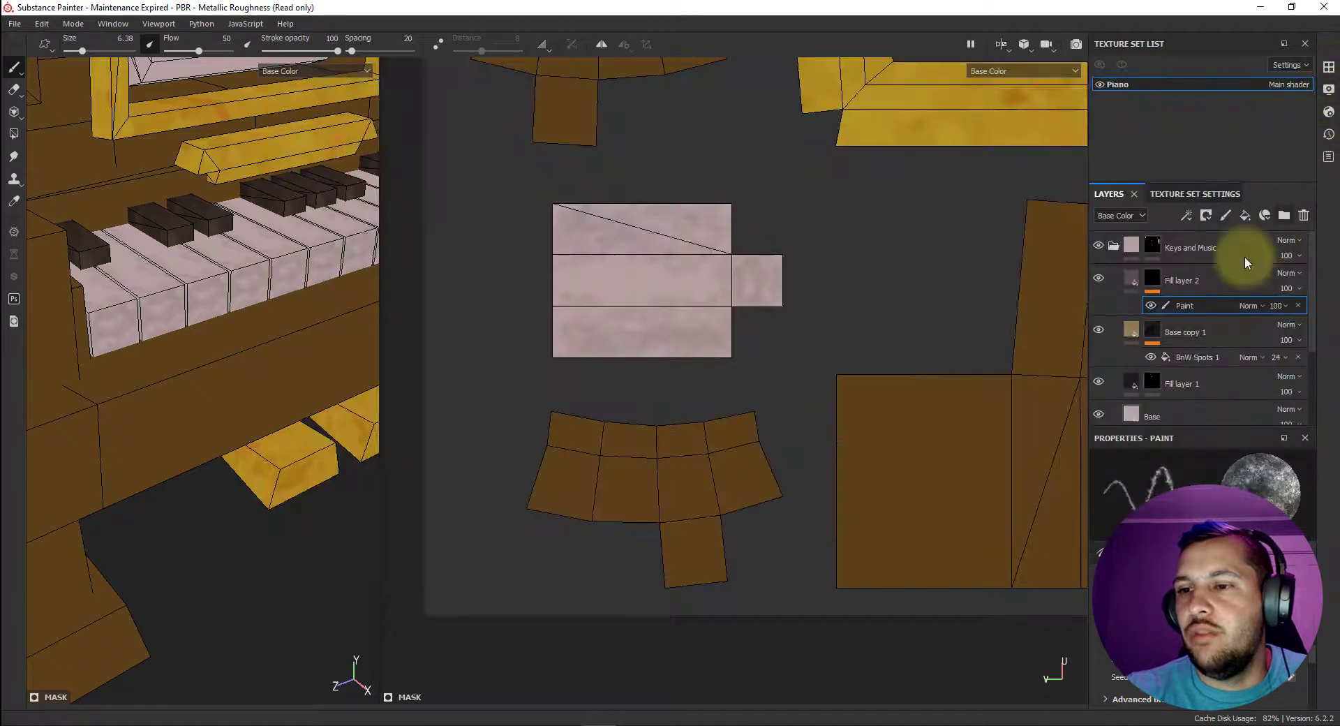
# Add an empty paint layer directly above the mauve fill layer in the Keys and Music folder.
pyautogui.click(1131, 286)
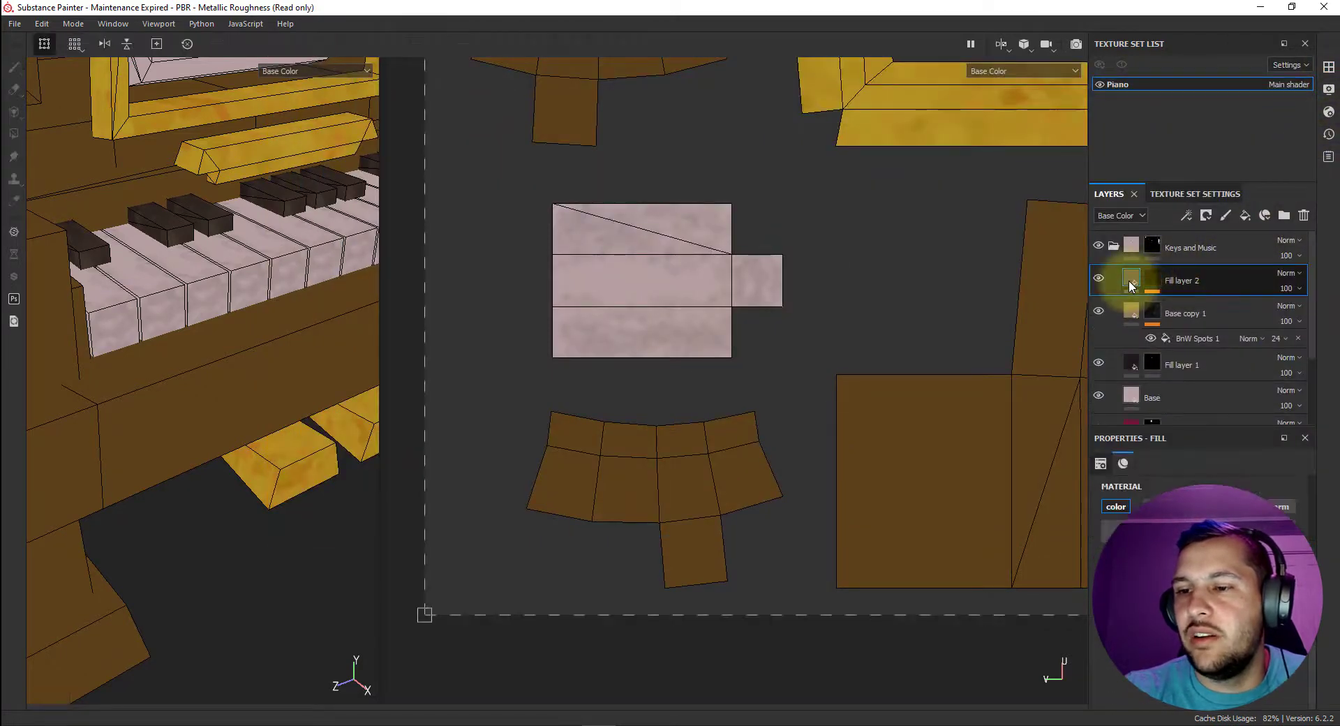
pyautogui.rightClick(1129, 279)
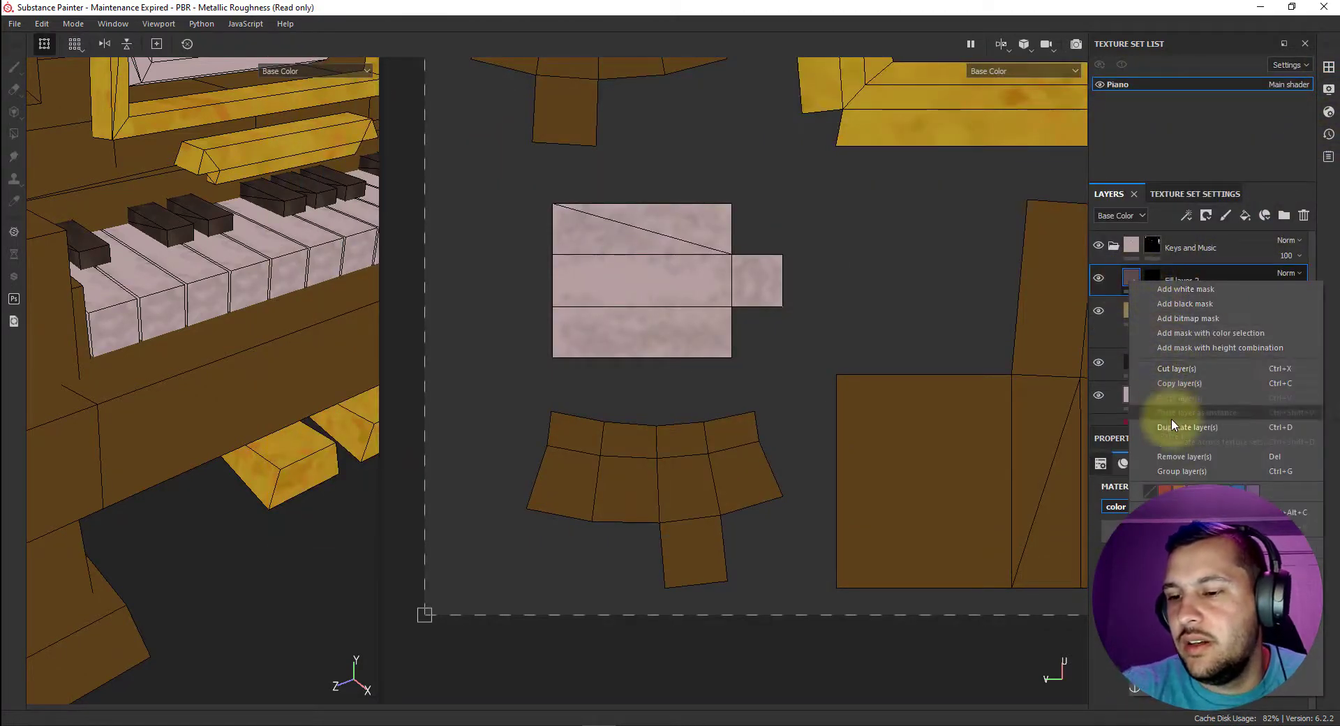
pyautogui.click(1226, 216)
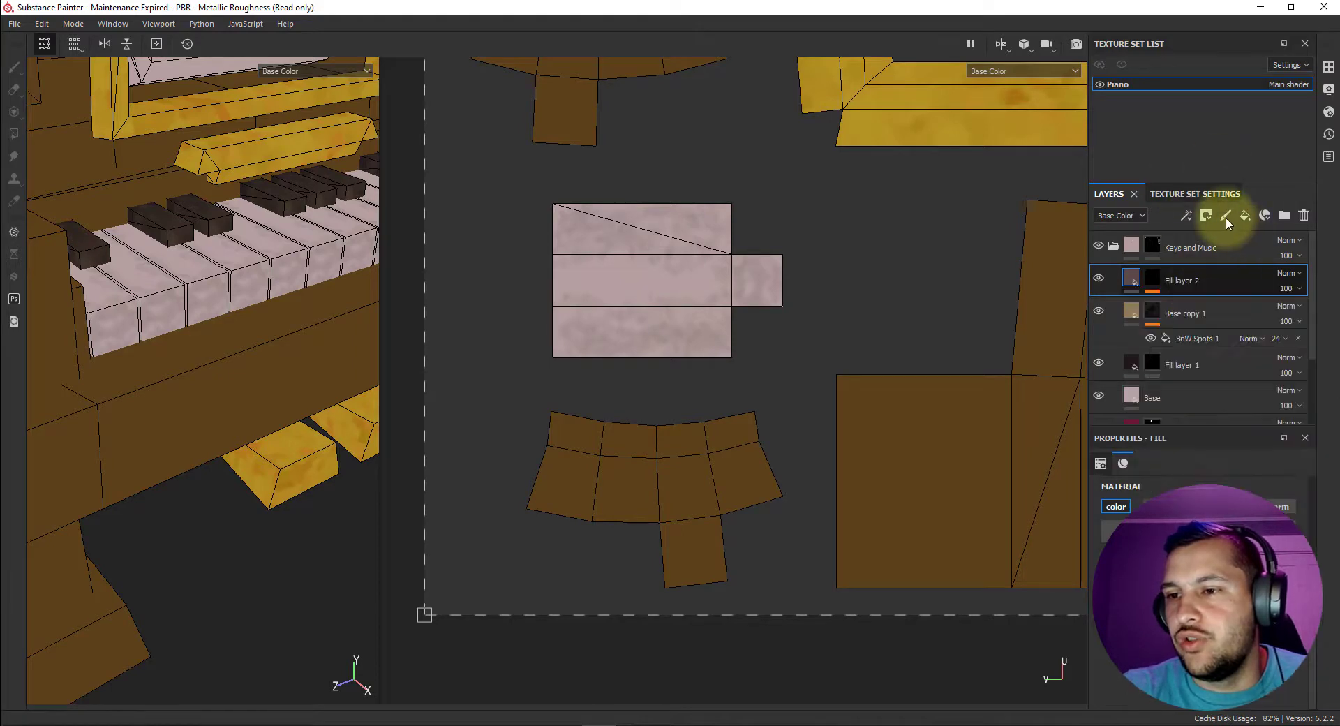
pyautogui.click(1226, 216)
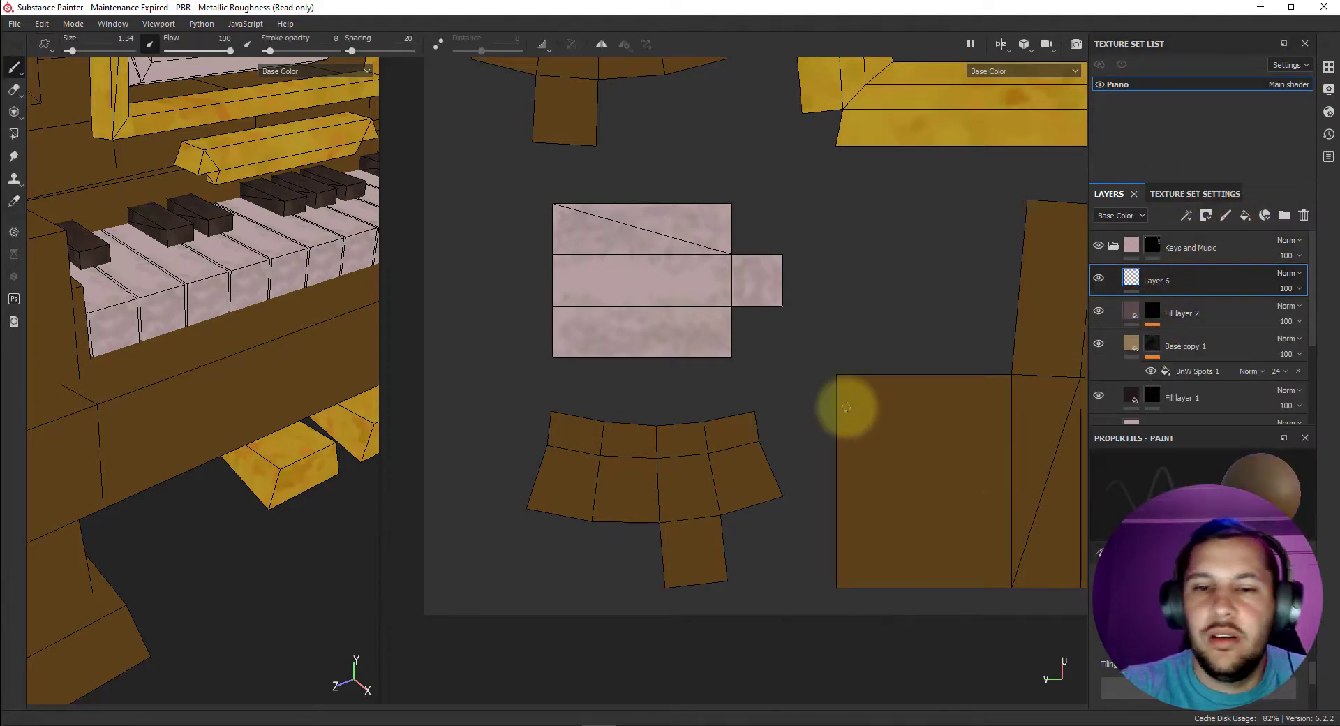
# Set the brush size to 7.72 and softly shade the white key's front face and adjoining top edge in brown.
pyautogui.rightClick(826, 335)
pyautogui.scroll(-5, 897, 365)
pyautogui.scroll(5, 898, 366)
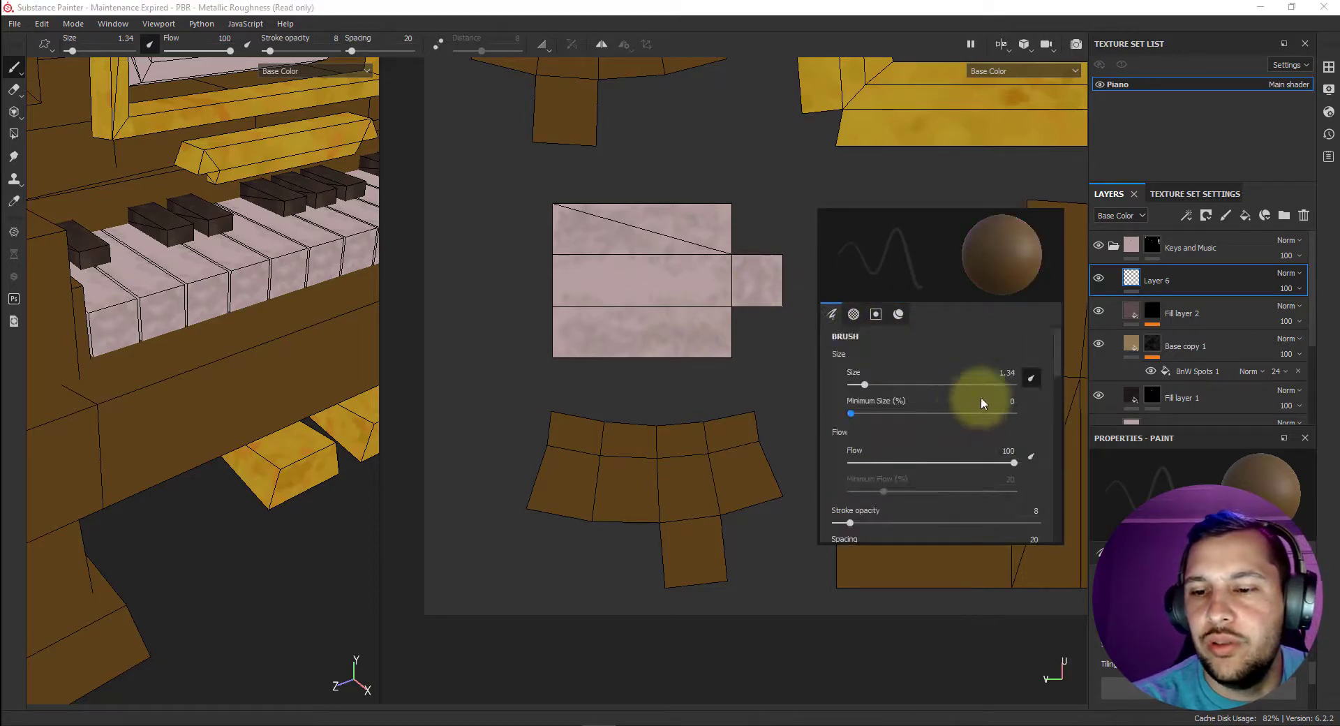
pyautogui.click(892, 385)
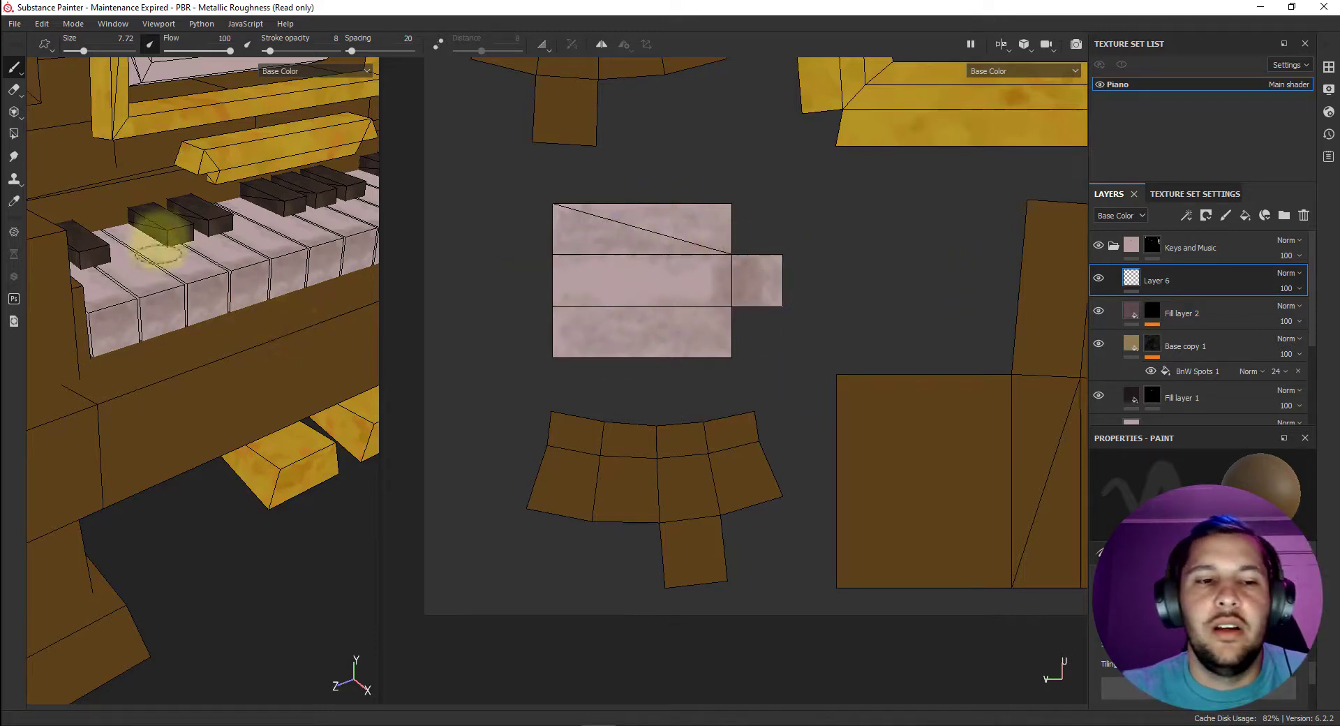
pyautogui.scroll(-5, 216, 356)
pyautogui.keyDown('alt'); pyautogui.moveTo(231, 353); pyautogui.dragTo(251, 298); pyautogui.keyUp('alt')
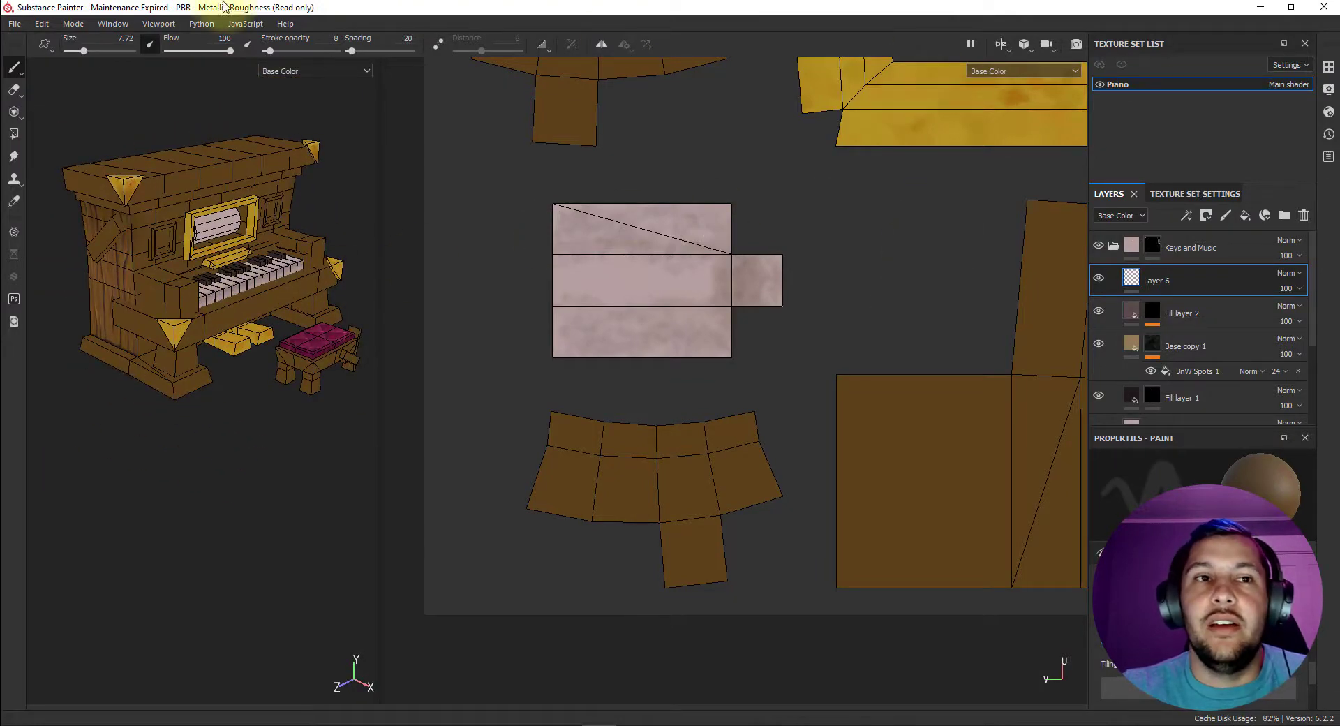
# Open the Piano_Turntable video from File Explorer, examine the finished piano's keys and materials as reference, and return to the texture project.
pyautogui.press('super+e')
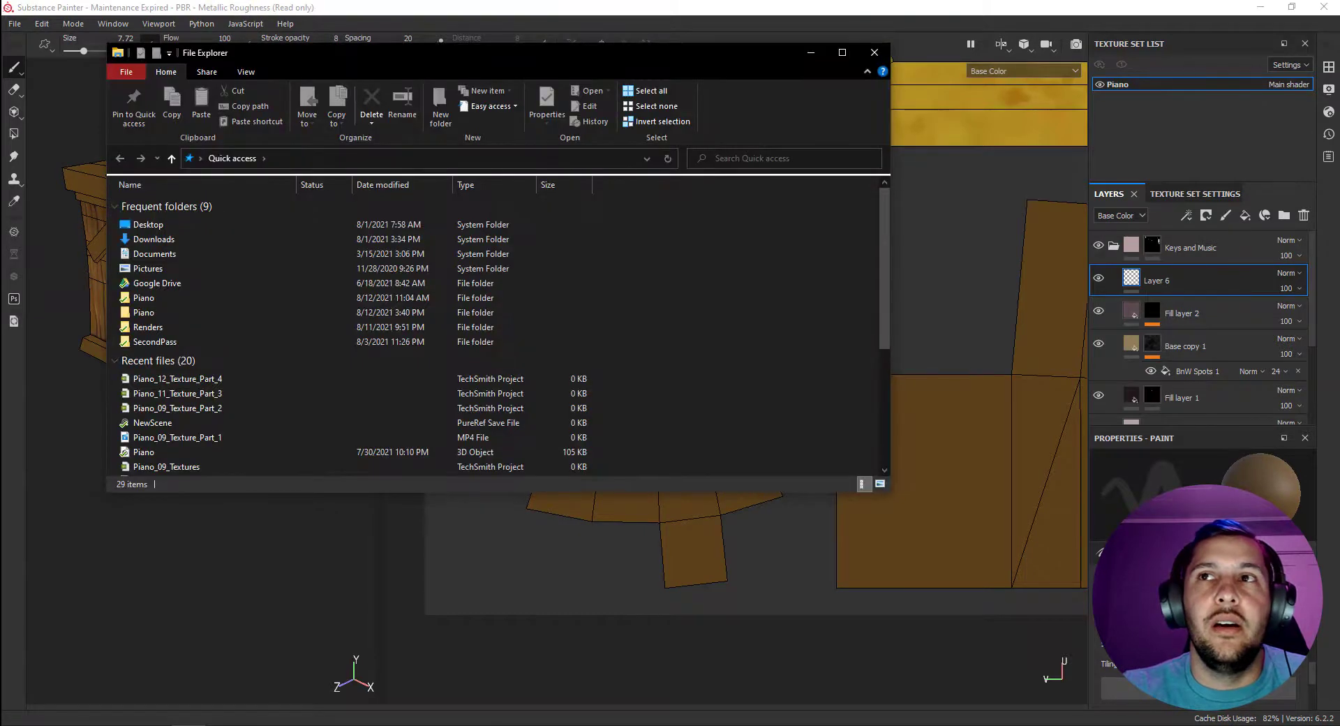
pyautogui.scroll(-2, 209, 384)
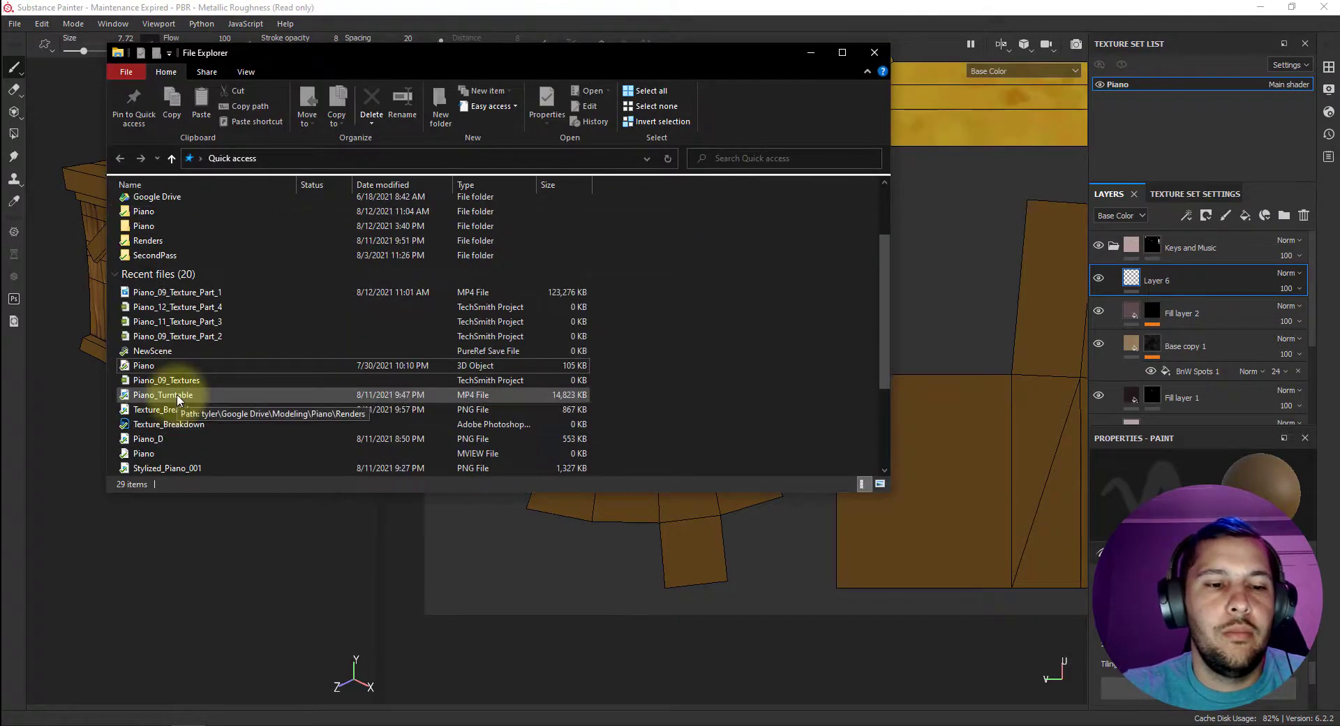
pyautogui.doubleClick(177, 393)
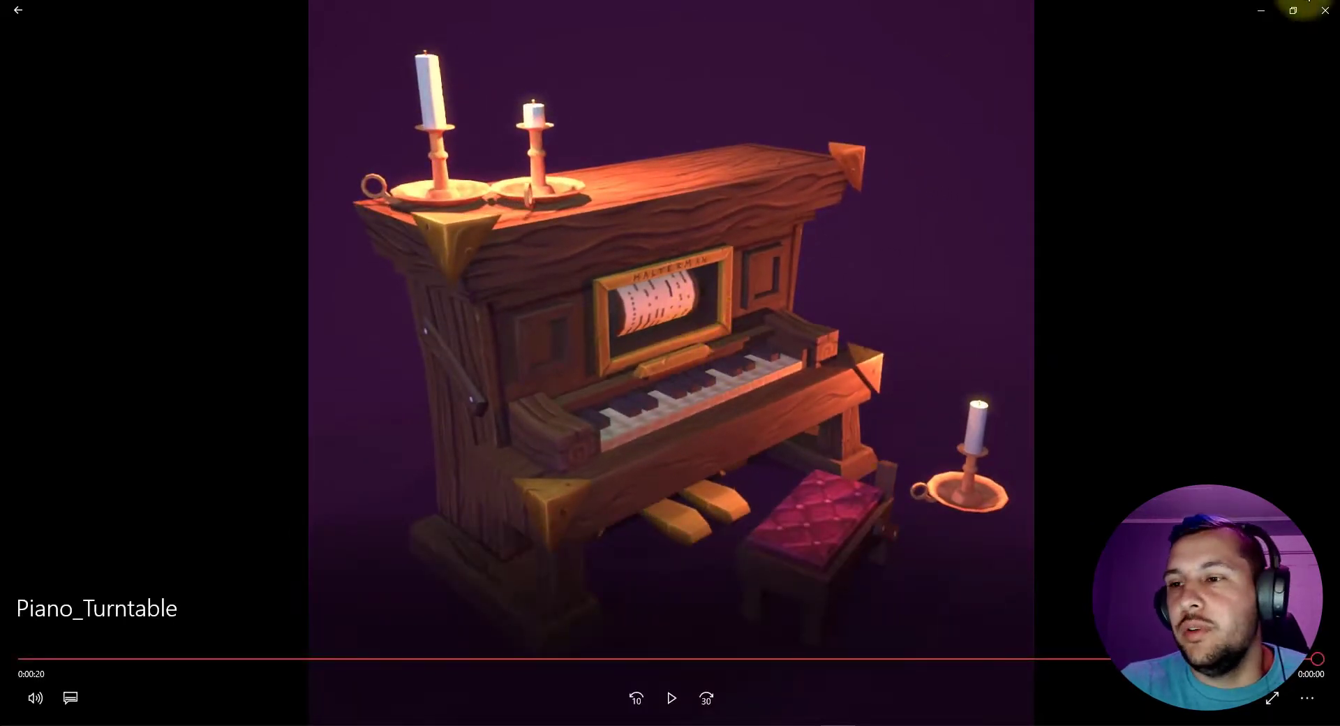
pyautogui.click(1317, 20)
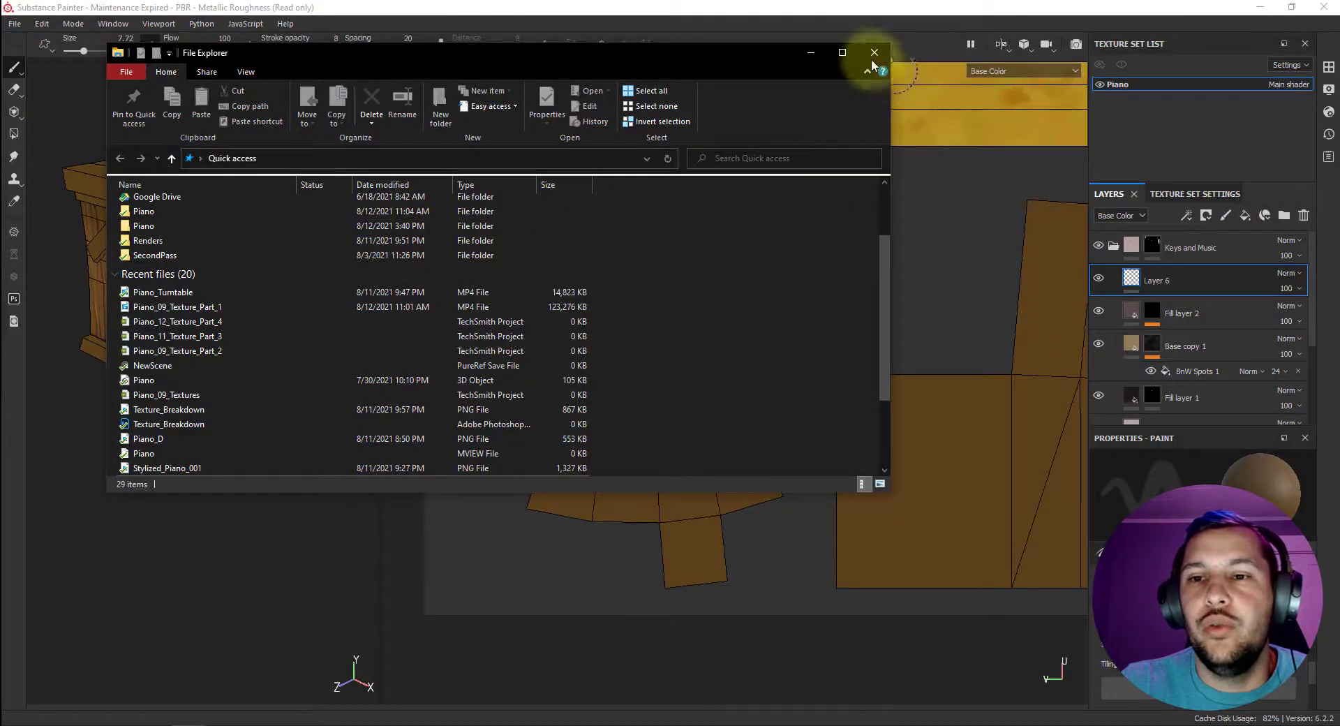
pyautogui.click(876, 53)
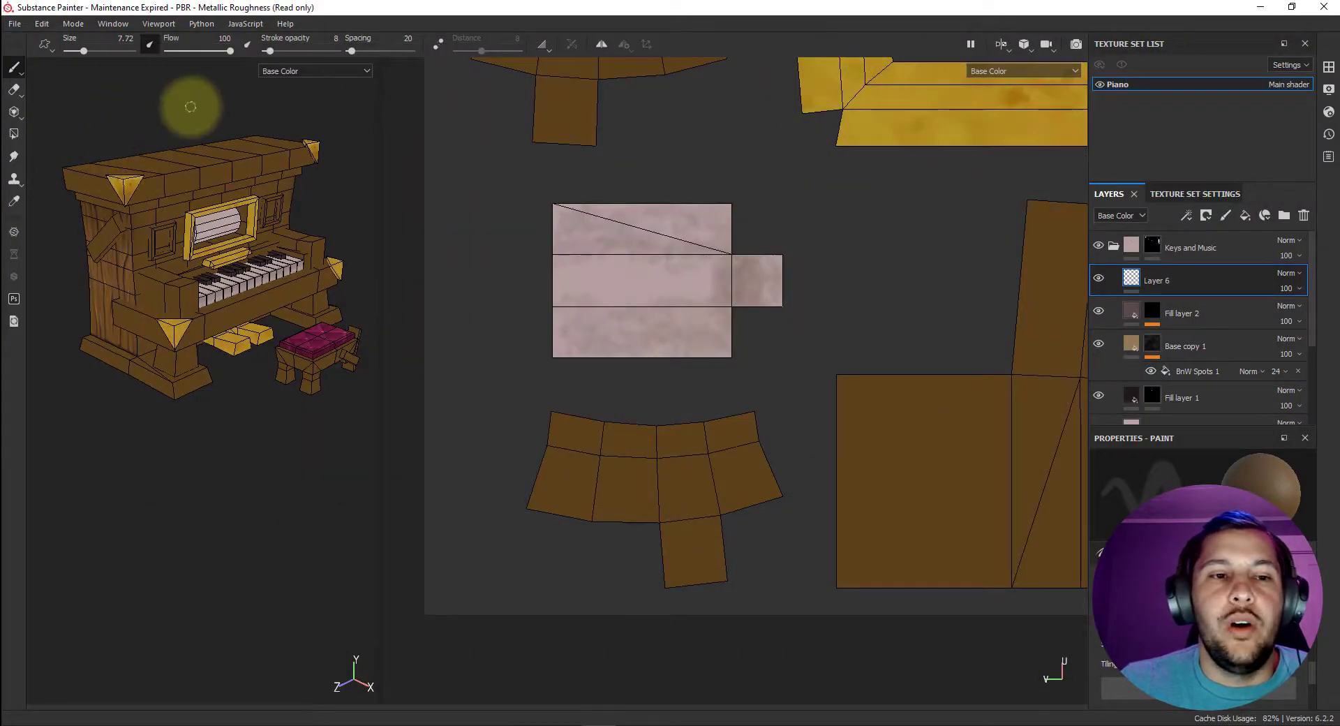